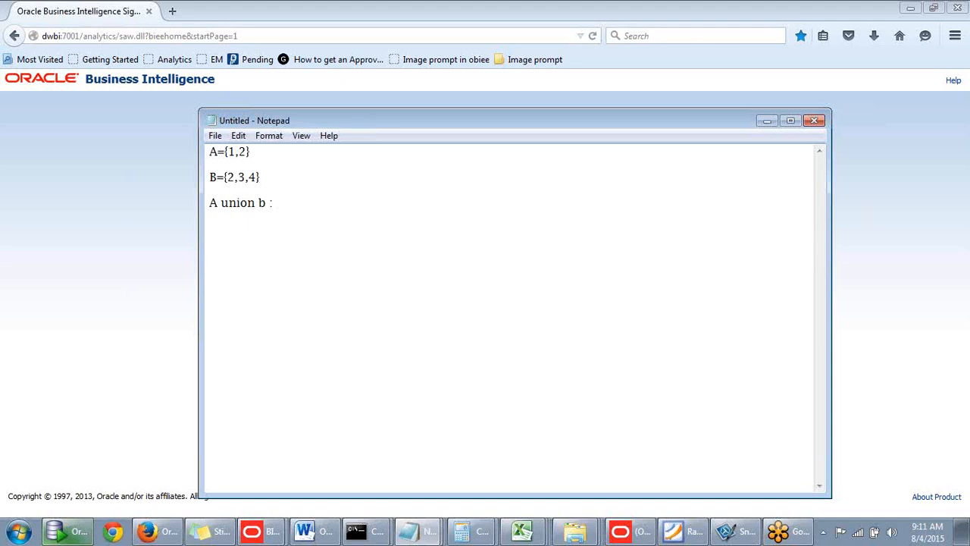
- Complete the "A union b :" line with the result set {1,2,3,4}
text({})
text(1,2)
key(BackSpace)
key(BackSpace)
text(,2,3,4)
- Add the line "A intersection b : {2}" below the union line
click(359, 206)
key(Return)
text(A inter)
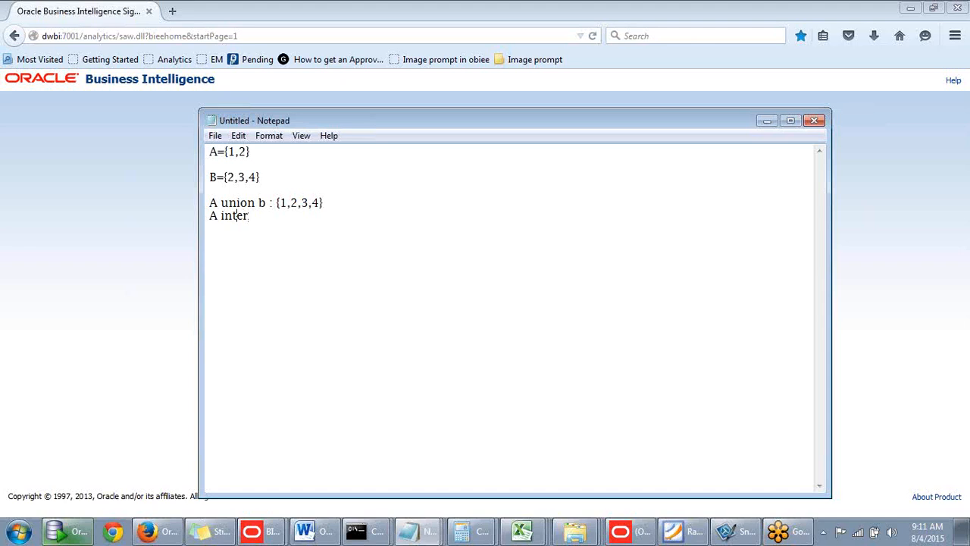
text(section b : {})
key(Left)
text(2)
- Add the line "A union all {1,2,2,3,4}" below the intersection line
click(325, 216)
key(Return)
text(A un)
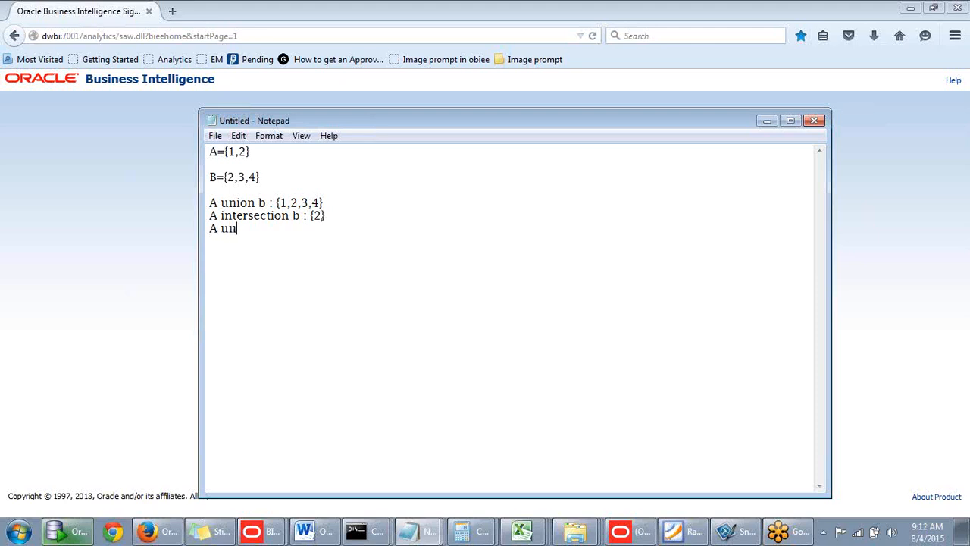
text(ion all)
text( {})
text(1)
text(,2,2)
text(,)
text(3,4)
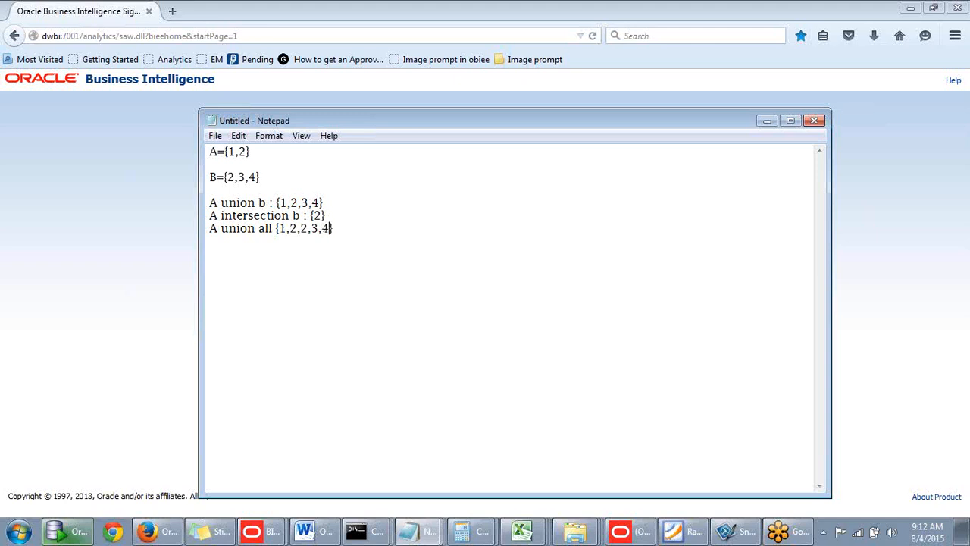
- Add the line "A minus b {1}" below the union all line
click(345, 232)
key(Return)
text(A)
text( minus )
text(b)
text( {})
text(1)
- Insert a blank line after each of the union, intersection and union all lines
click(329, 203)
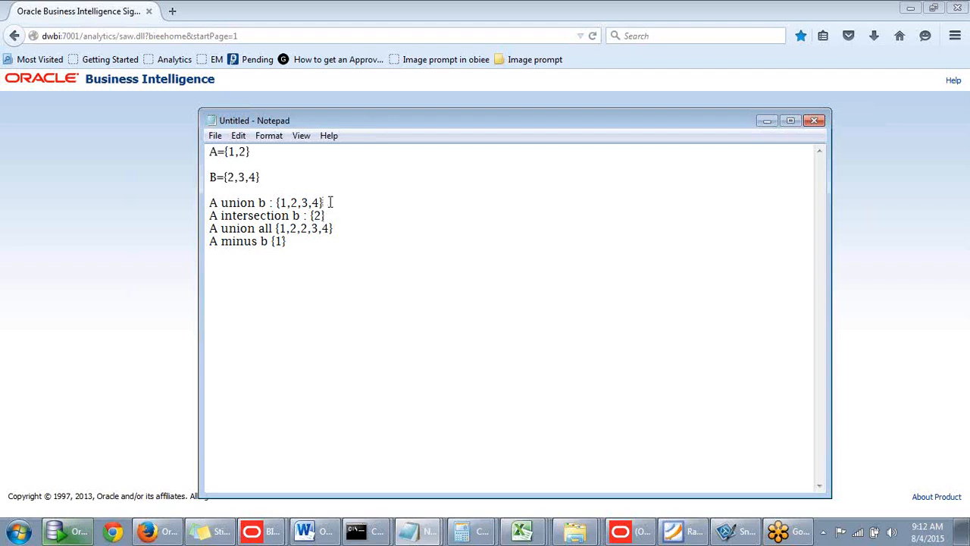
key(Return)
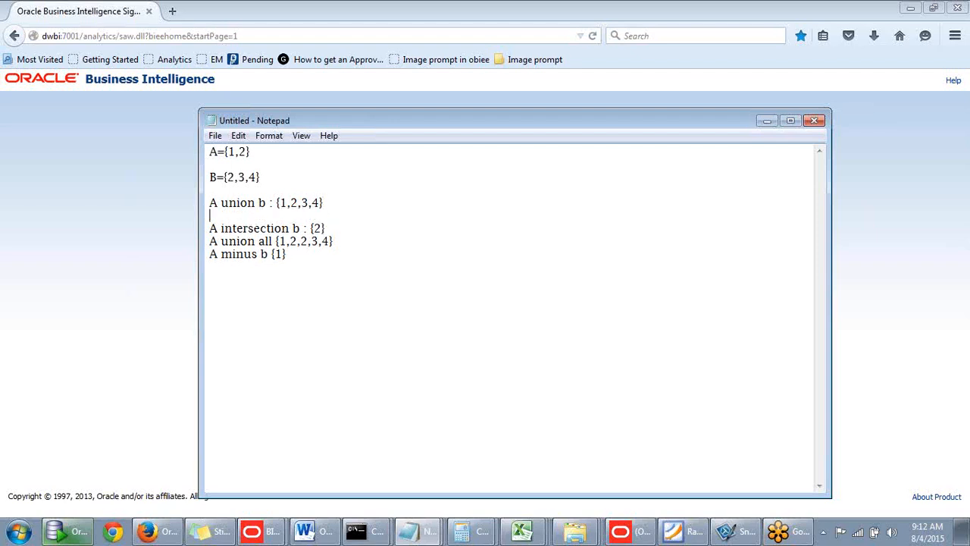
click(330, 227)
key(Return)
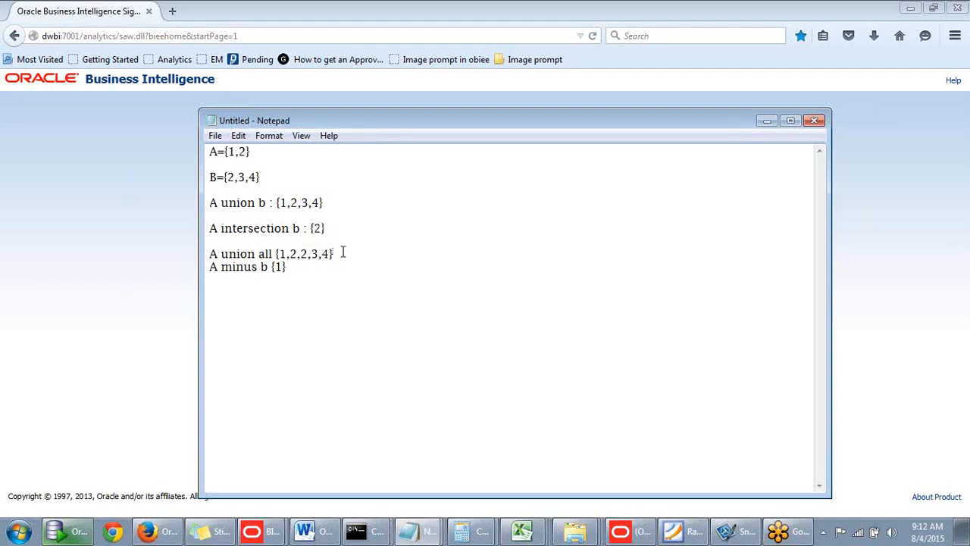
key(Return)
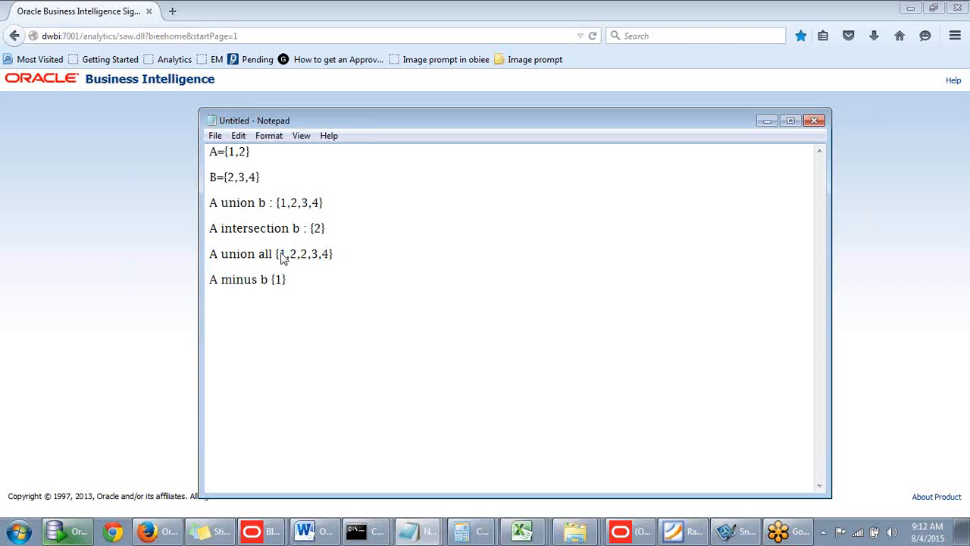
- Switch to Oracle SQL Developer and open a new SQL worksheet on the scott connection
click(73, 534)
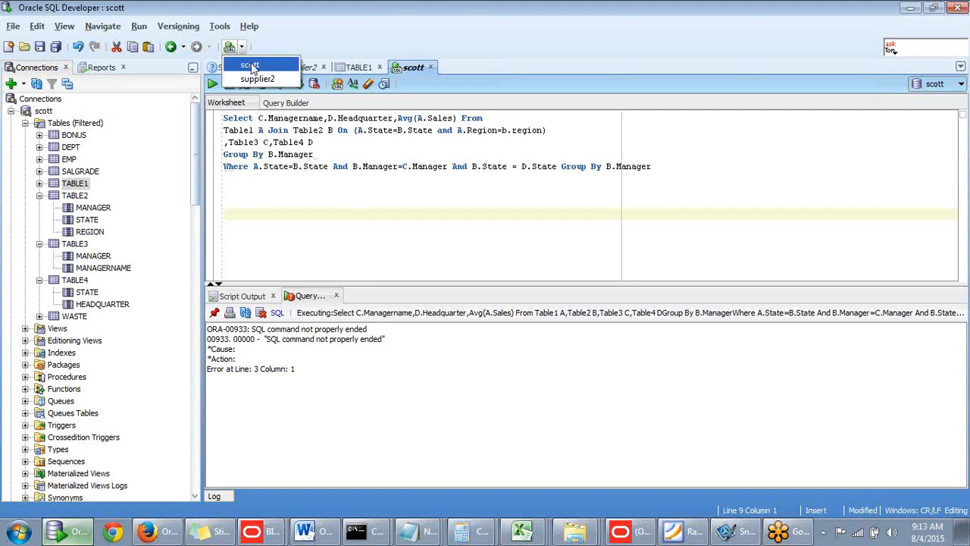
click(364, 224)
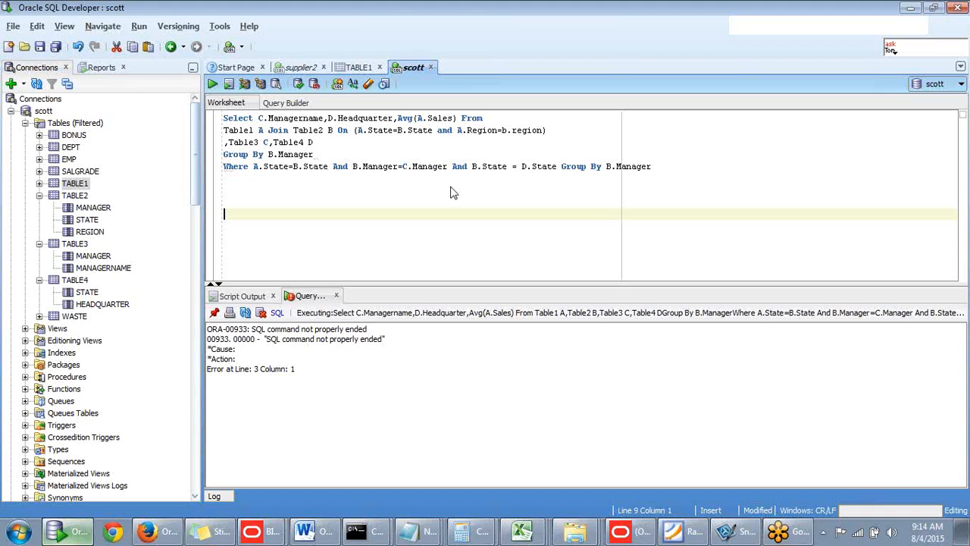
key(ctrl+shift+n)
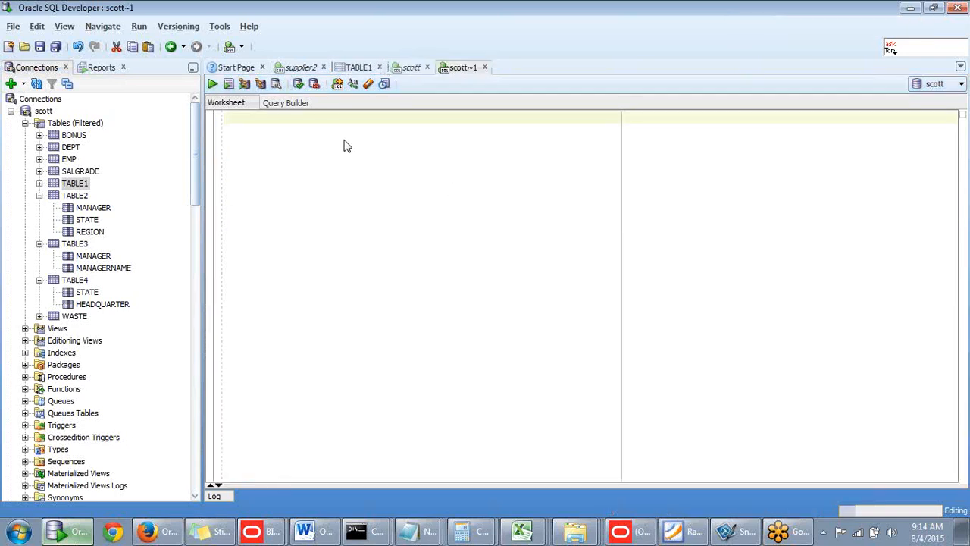
click(343, 141)
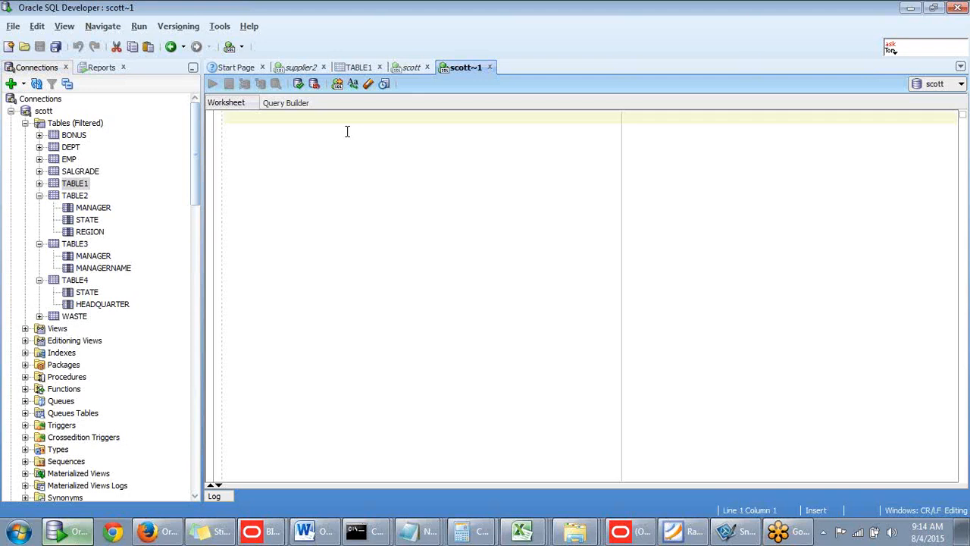
- Start a statement with "select" in the new worksheet and expand the EMP table to show its columns
text(ssle)
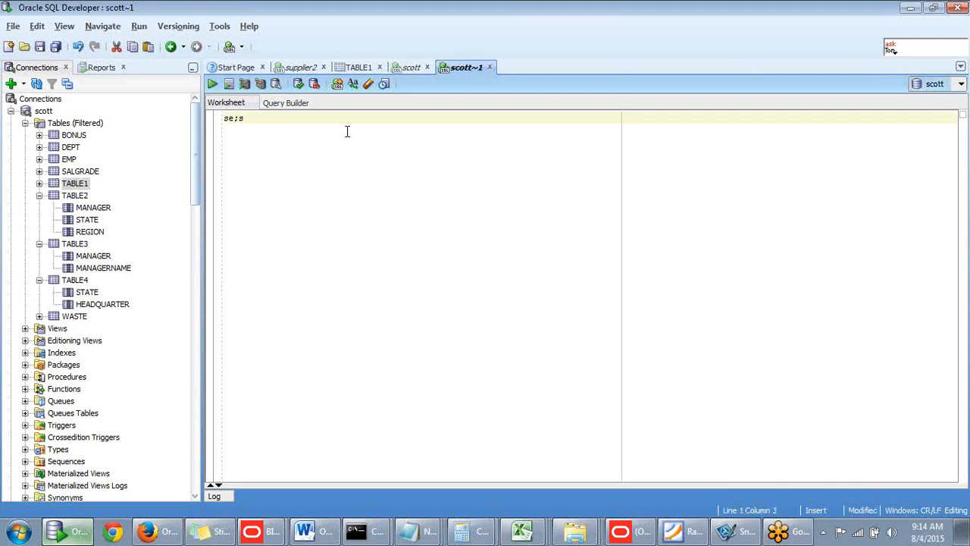
key(BackSpace)
key(BackSpace)
text(lect)
key(BackSpace)
key(BackSpace)
click(39, 160)
click(39, 208)
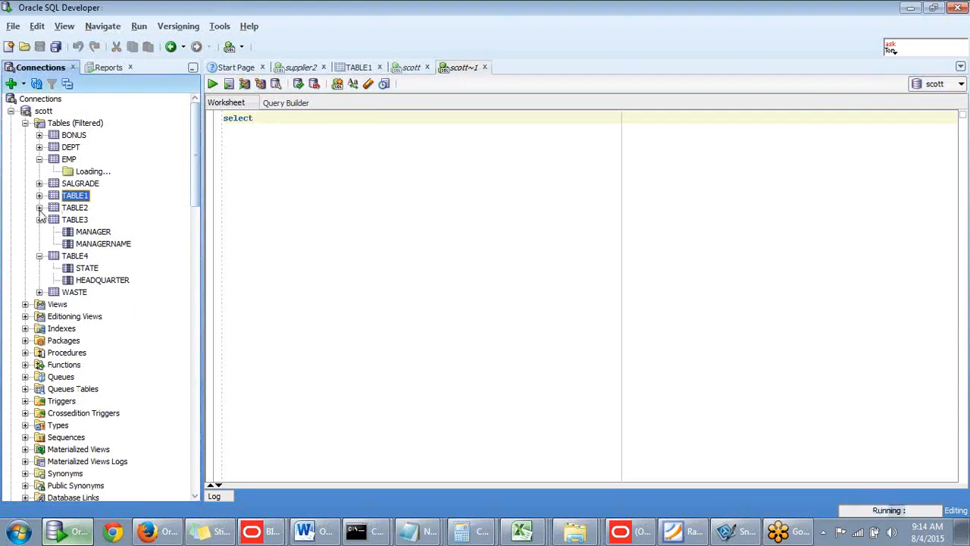
click(301, 119)
click(279, 118)
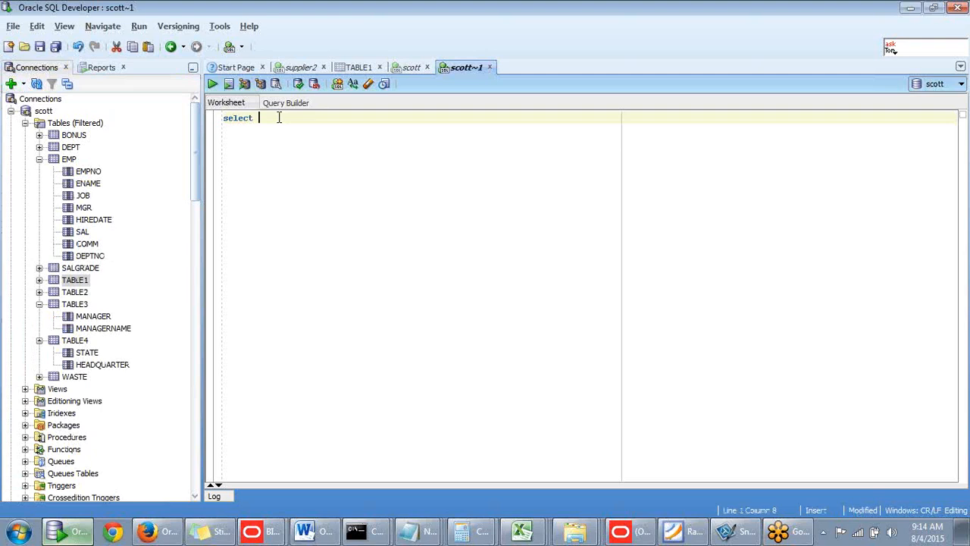
- Complete the statement as "select ename,job from emp" and run it
text(ename,)
text(job from emp)
click(362, 133)
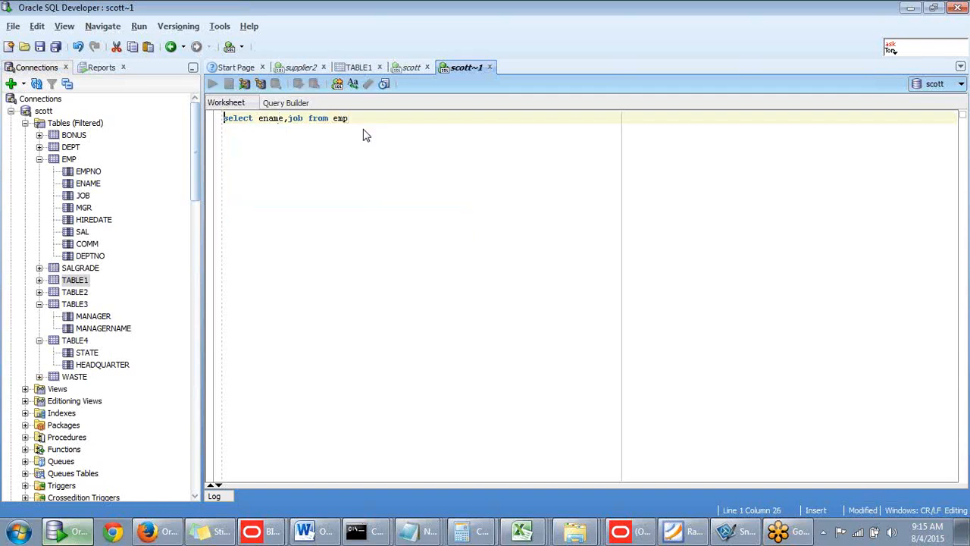
click(364, 119)
key(ctrl+Return)
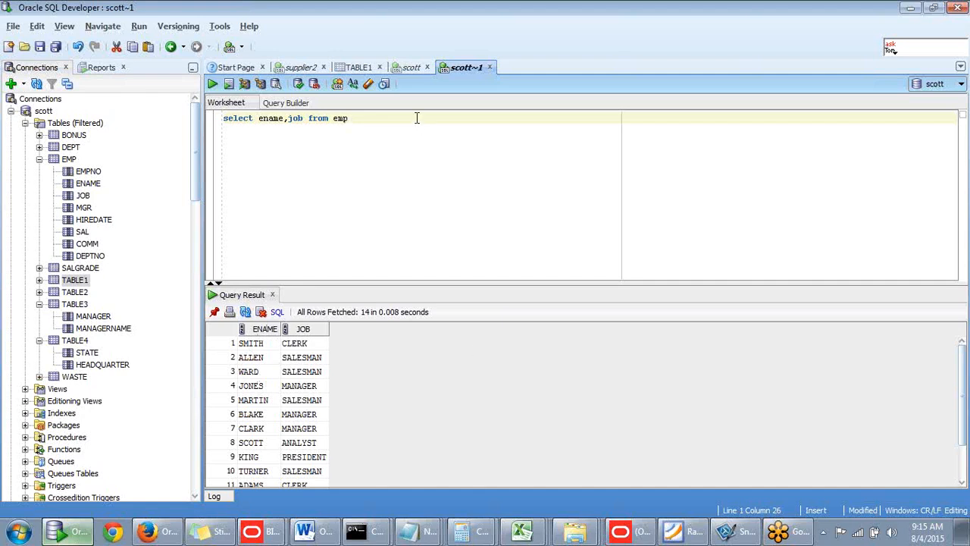
- Leave a blank line below the first query and check the DEPT table's columns and data before returning to the worksheet
key(Return)
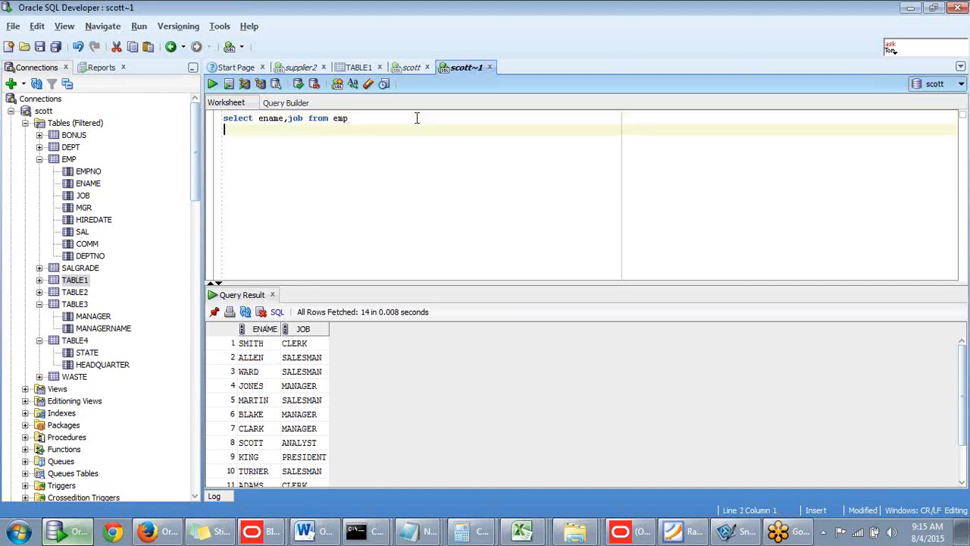
key(Return)
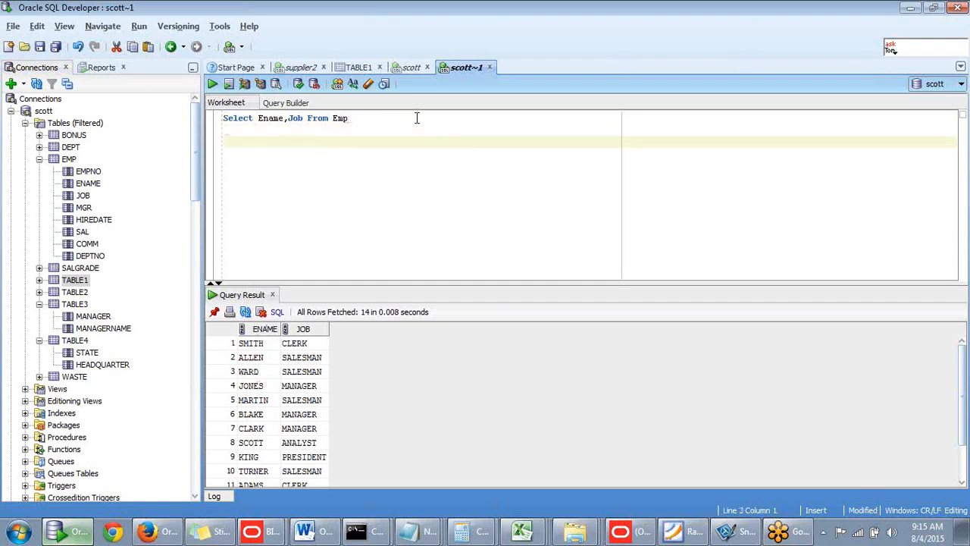
click(39, 148)
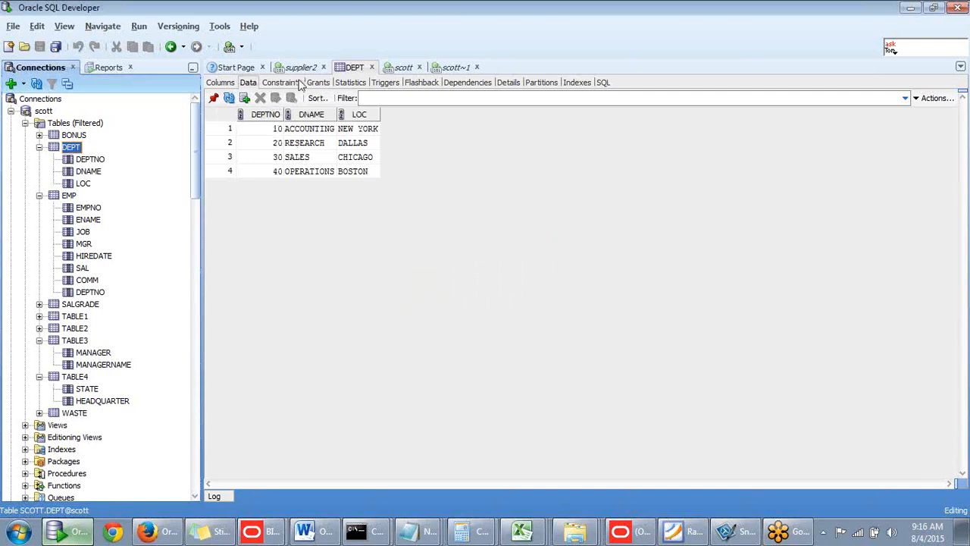
click(455, 67)
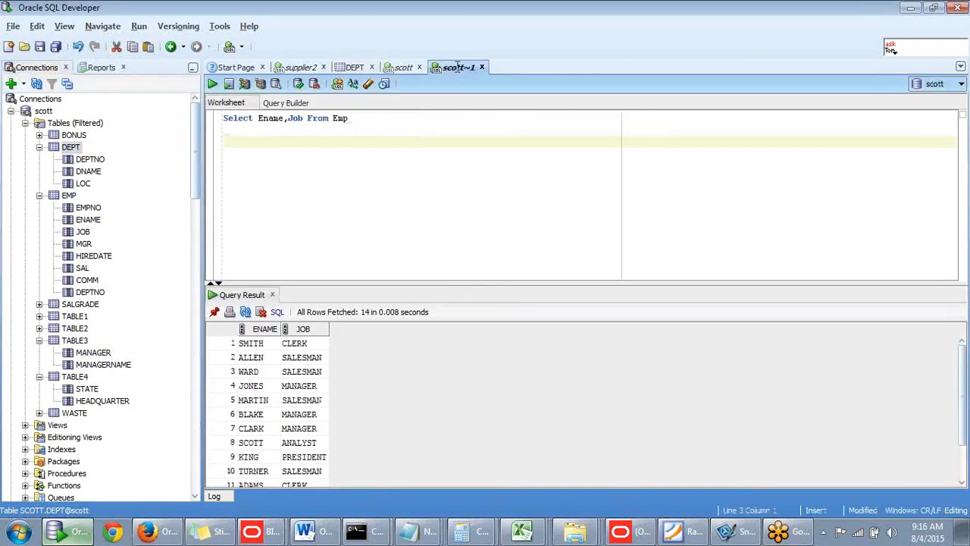
- Write a second query below the first one that selects dname,loc from dept
click(320, 149)
text(seelct dm)
key(BackSpace)
text(name )
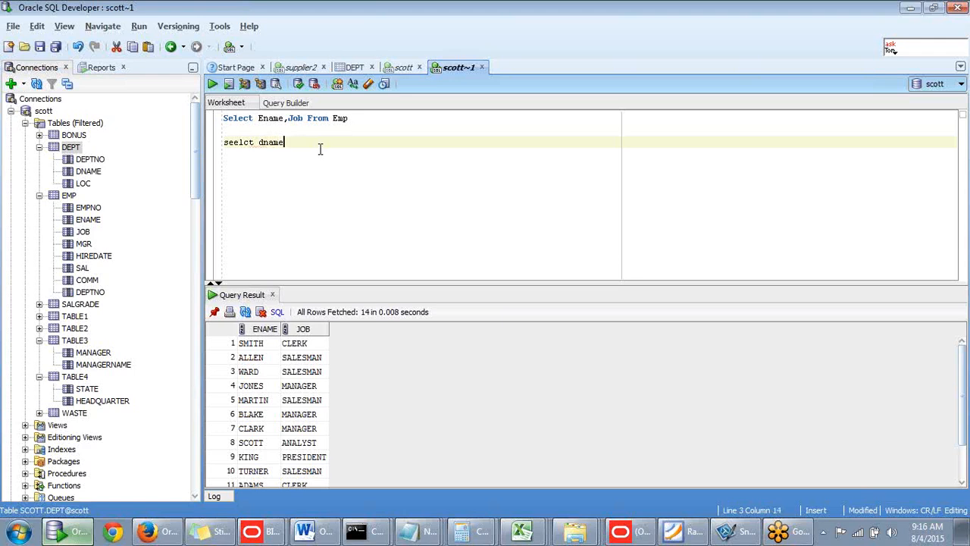
text(,)
text(loc from )
text(emp)
key(BackSpace)
key(BackSpace)
key(BackSpace)
text(de)
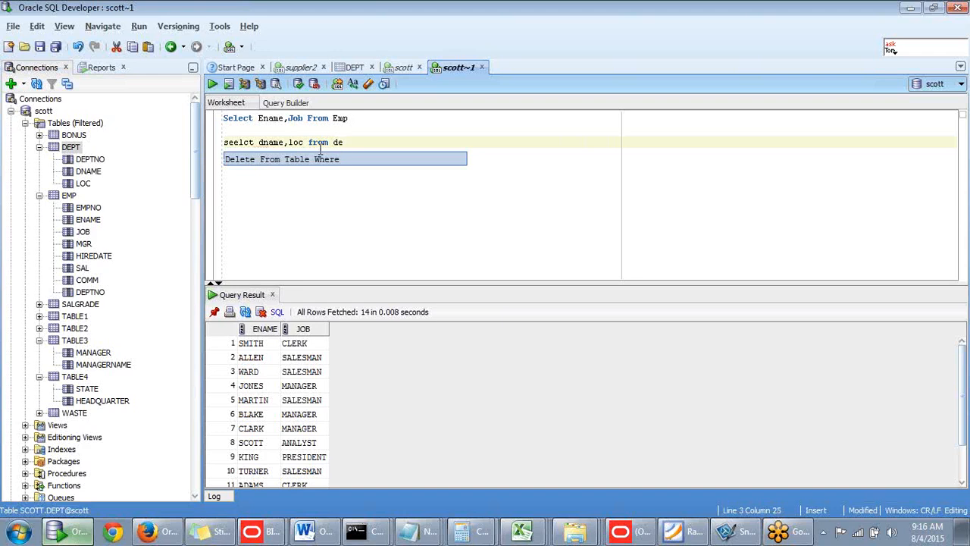
text(pt)
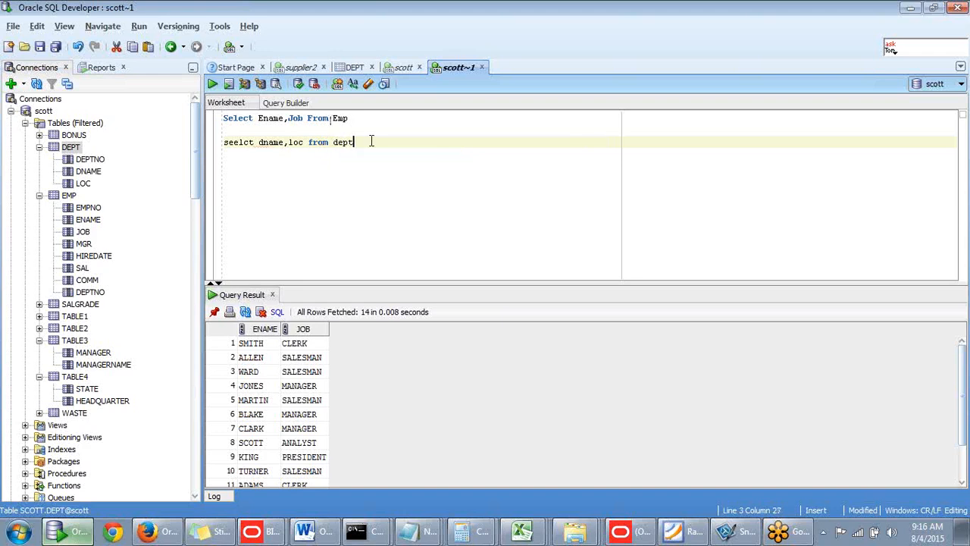
- Correct the misspelled keyword in the second query to "select"
triple_click(220, 144)
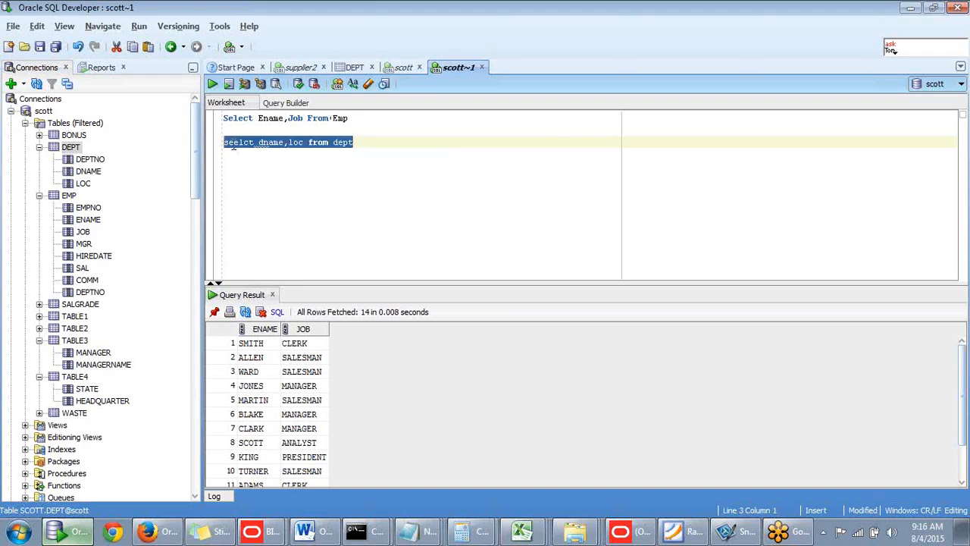
click(224, 143)
key(BackSpace)
text(e)
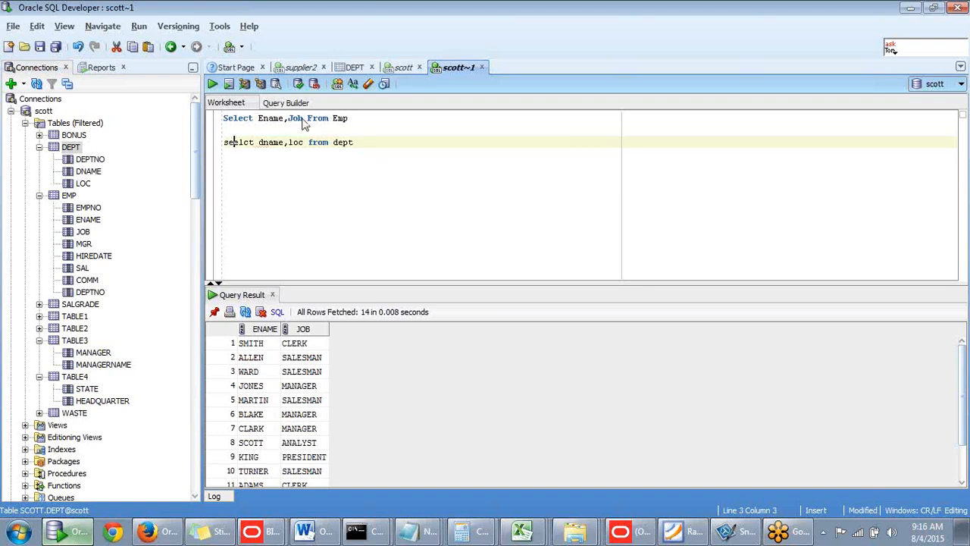
key(BackSpace)
click(239, 142)
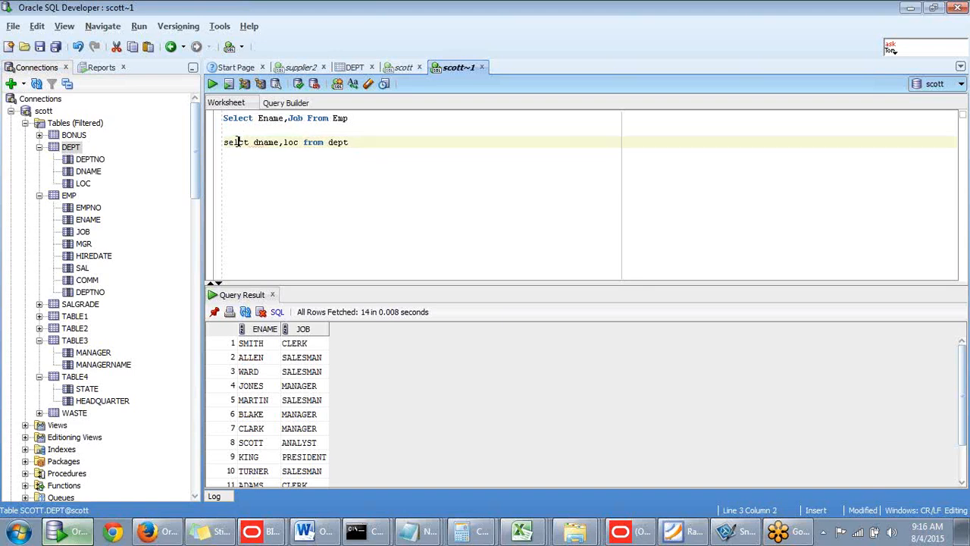
text(e)
- Run only the "select dname,loc from dept" query
drag(360, 141, 222, 144)
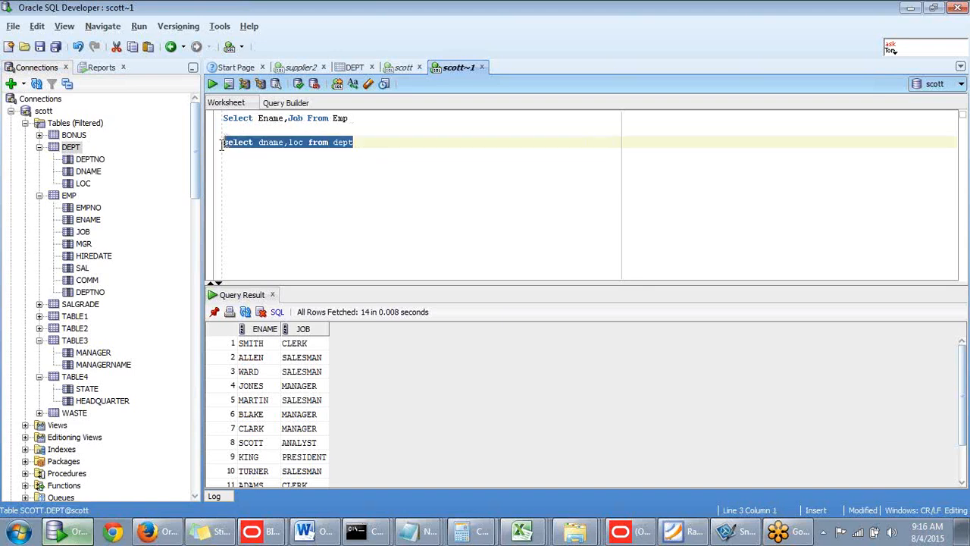
key(ctrl+Return)
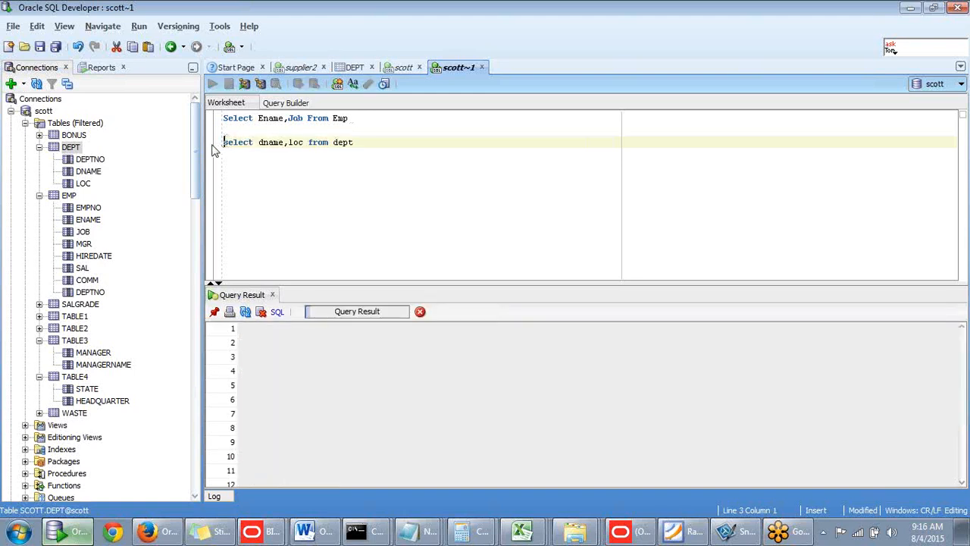
click(380, 148)
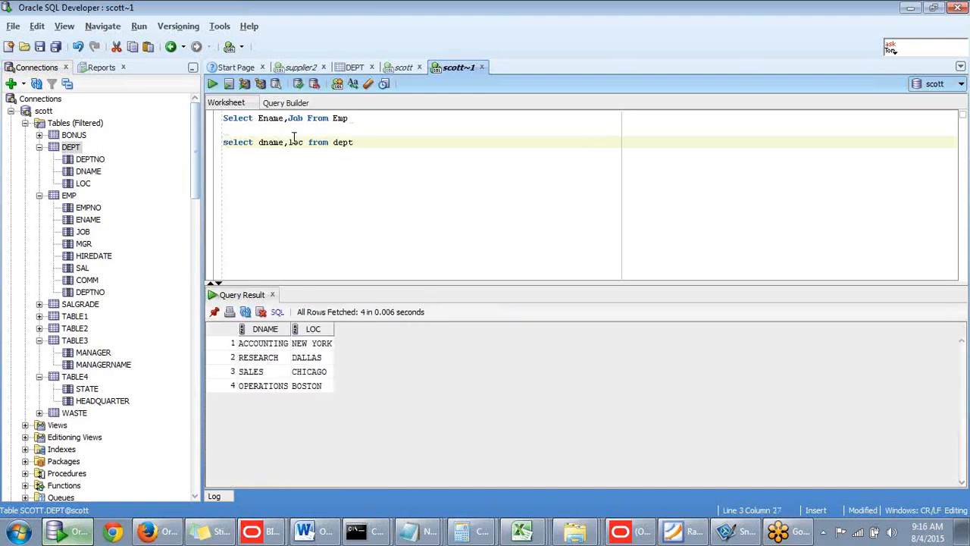
- Insert "union" on the blank line between the two queries
click(264, 129)
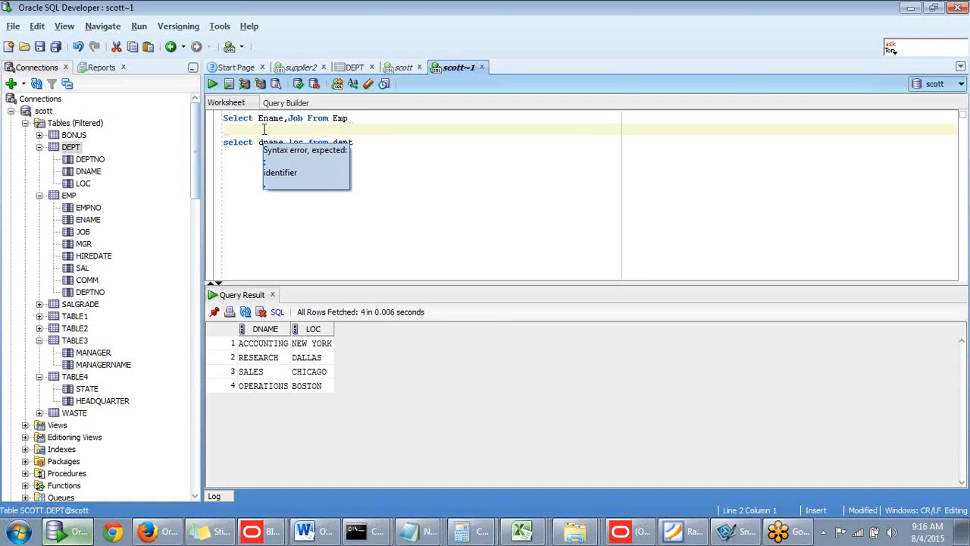
text(union)
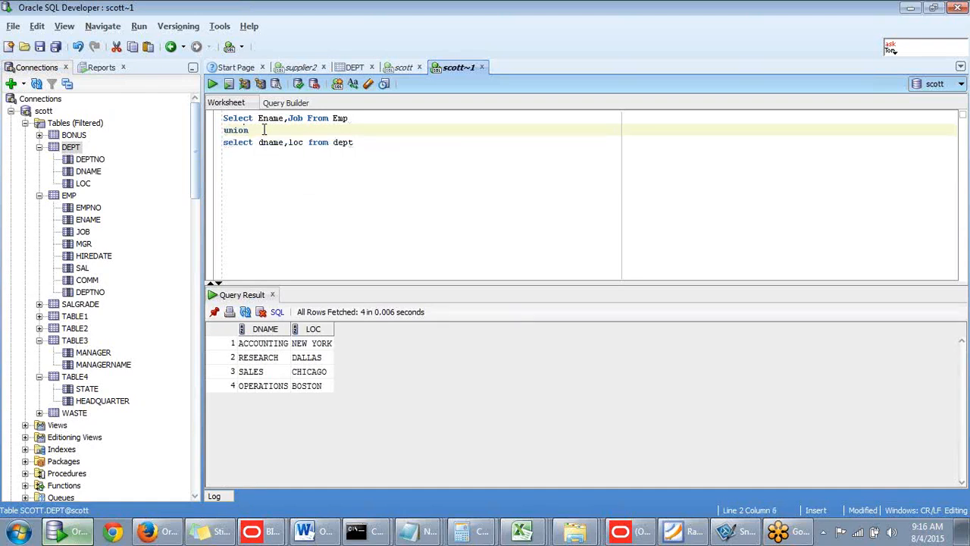
- Run the whole union statement and look through all of its result rows
drag(379, 144, 195, 113)
key(ctrl+Return)
key(ctrl+Return)
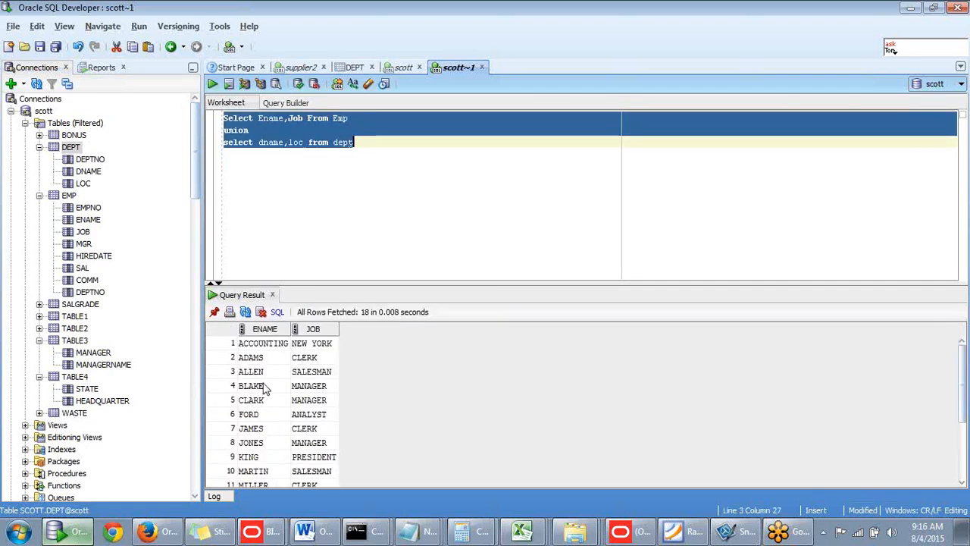
scroll(319, 392, down, 3)
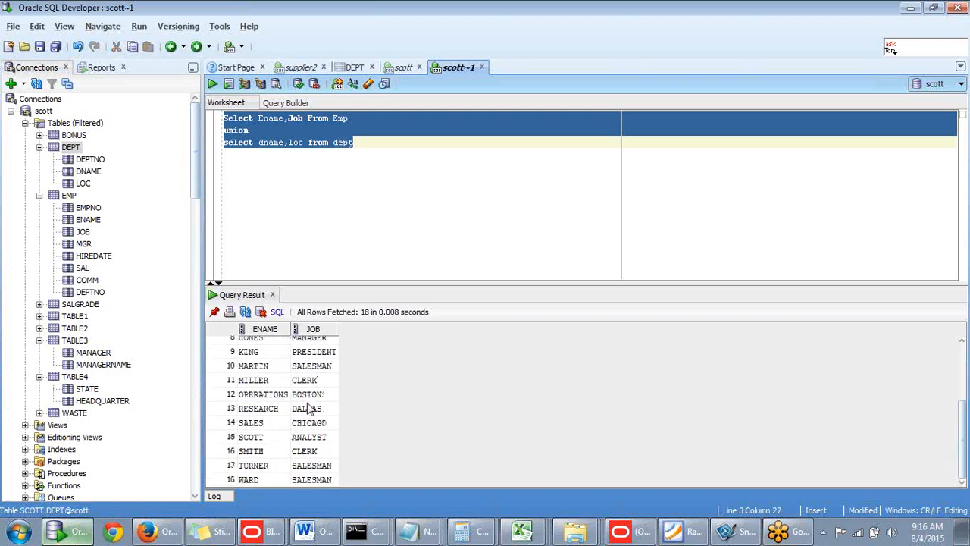
scroll(306, 410, up, 3)
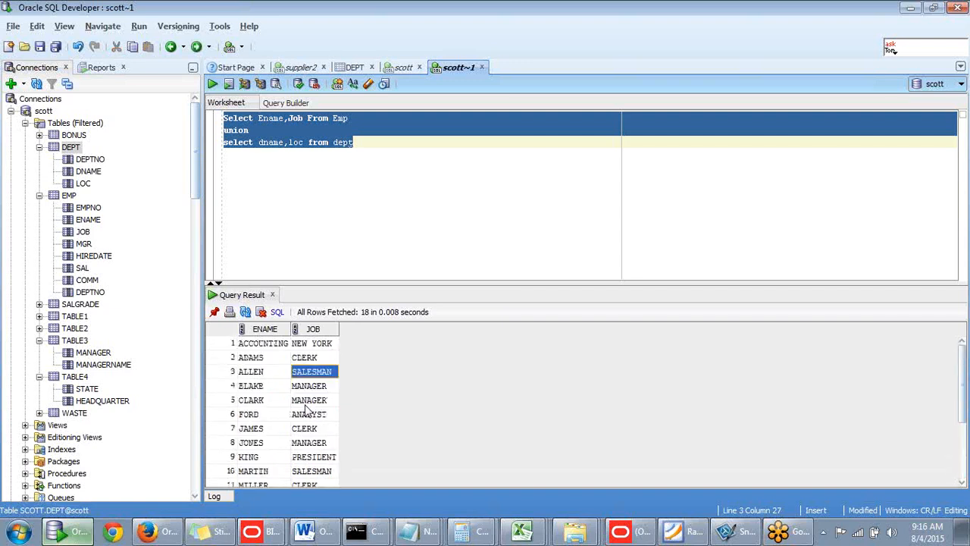
scroll(307, 410, down, 3)
scroll(307, 410, up, 3)
click(343, 175)
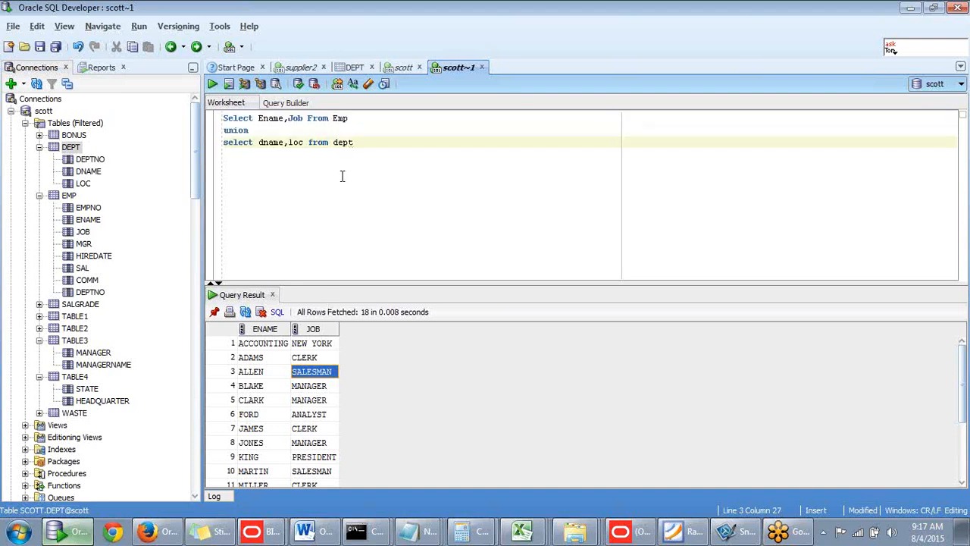
- Add sal after Job in the column list of the first query
click(304, 118)
text(,)
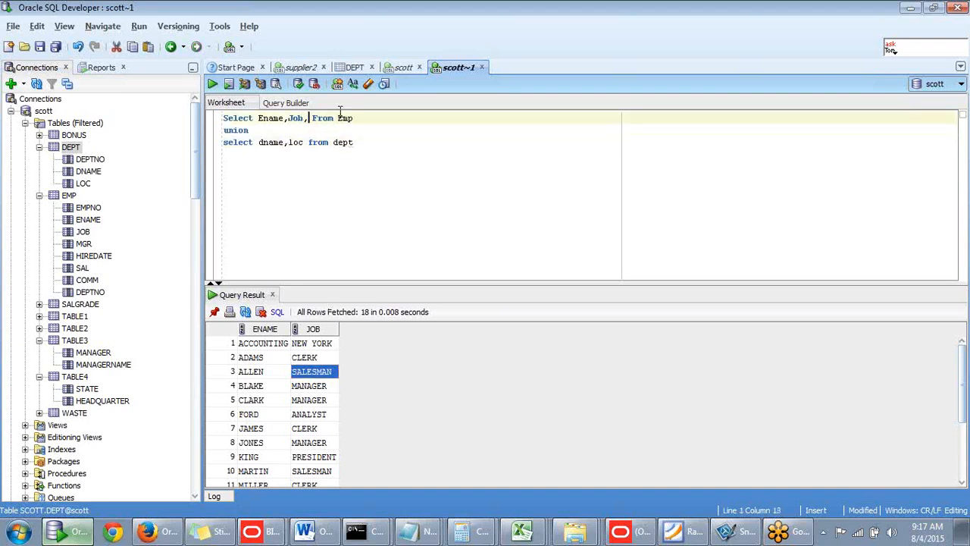
text(sal)
click(356, 142)
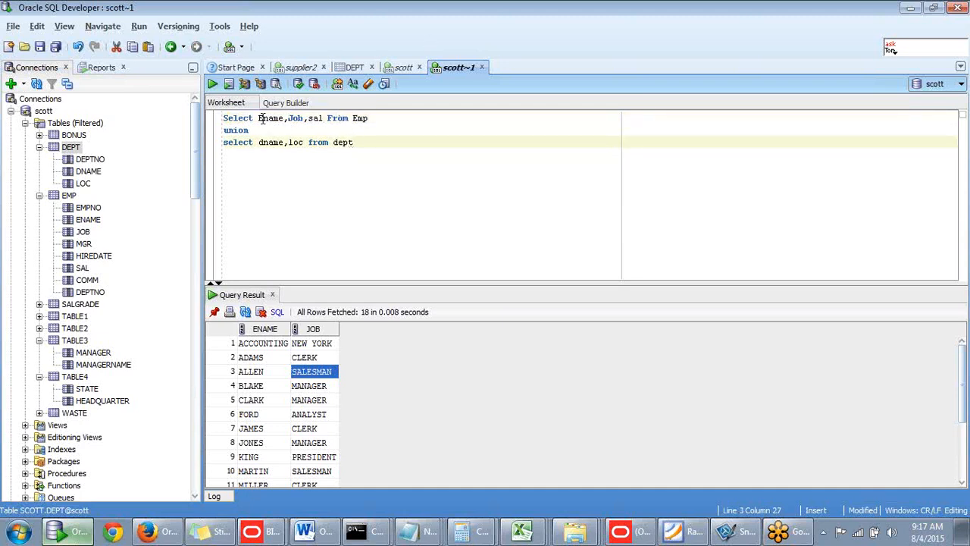
- Compare the column lists of the two queries and run the whole union statement with Ename, Job and sal in the first query
drag(259, 119, 324, 118)
click(285, 143)
drag(258, 142, 307, 142)
click(364, 141)
drag(365, 141, 213, 119)
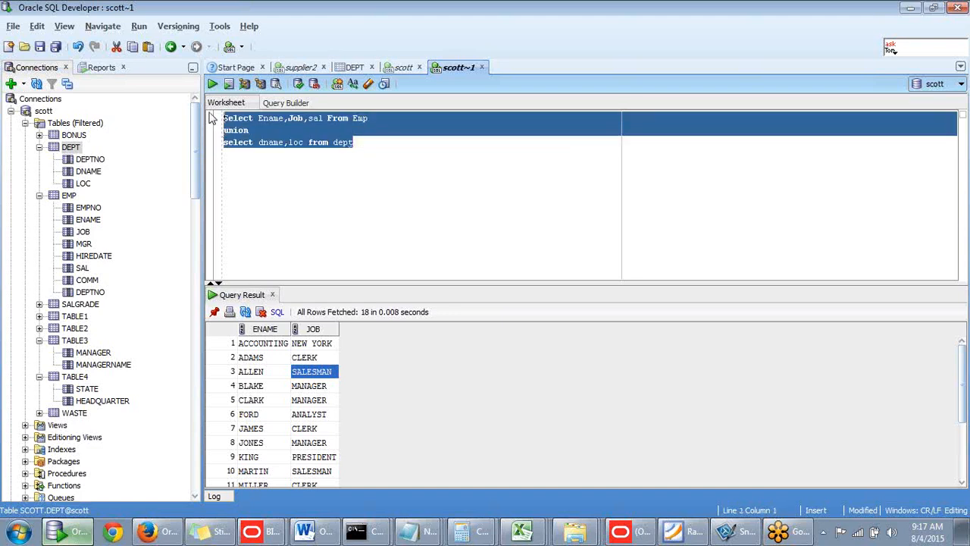
key(ctrl+Return)
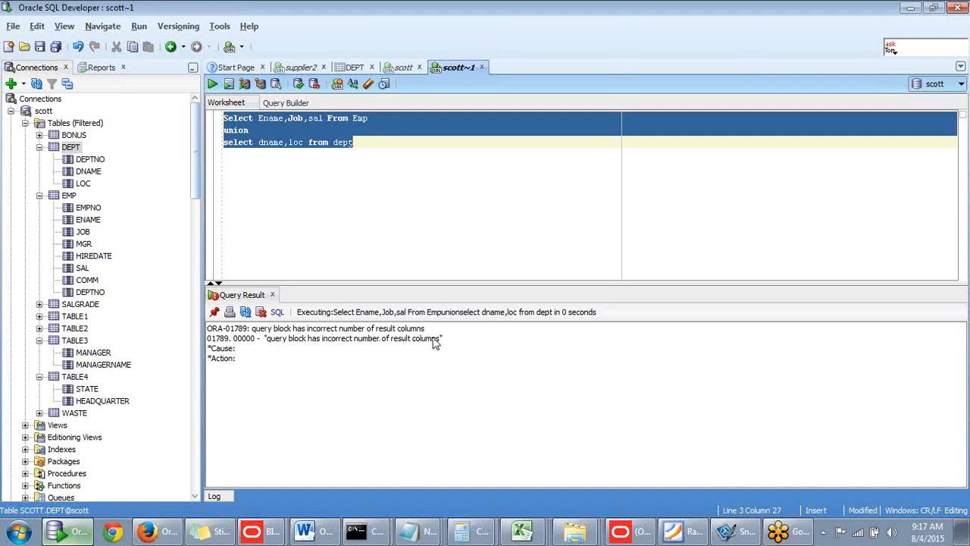
click(307, 206)
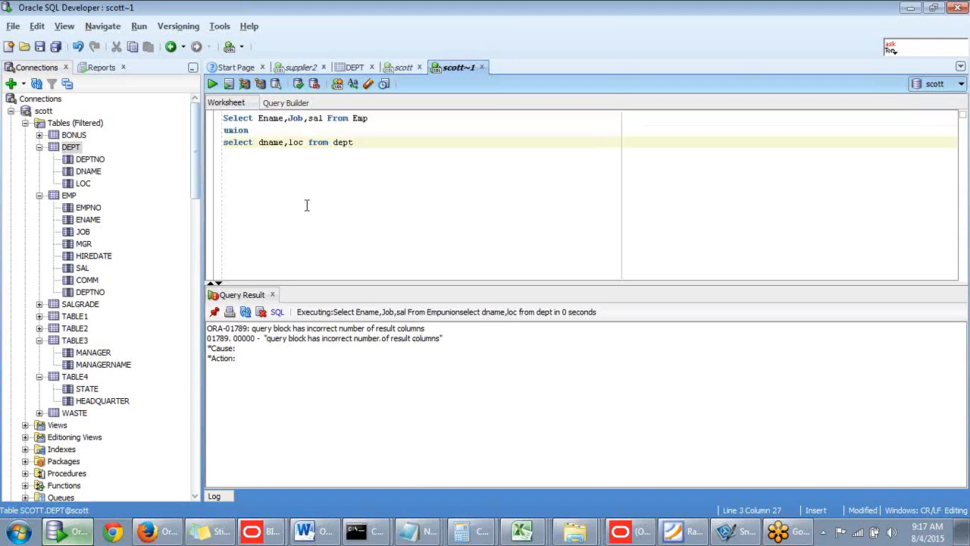
- Remove Job from the first query so that it selects only Ename and sal
click(305, 119)
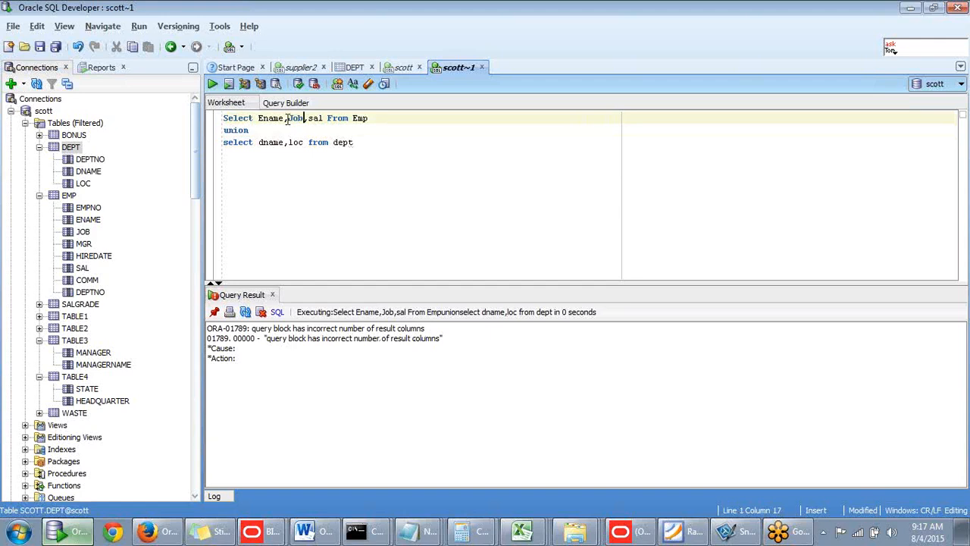
drag(282, 122, 306, 123)
key(Delete)
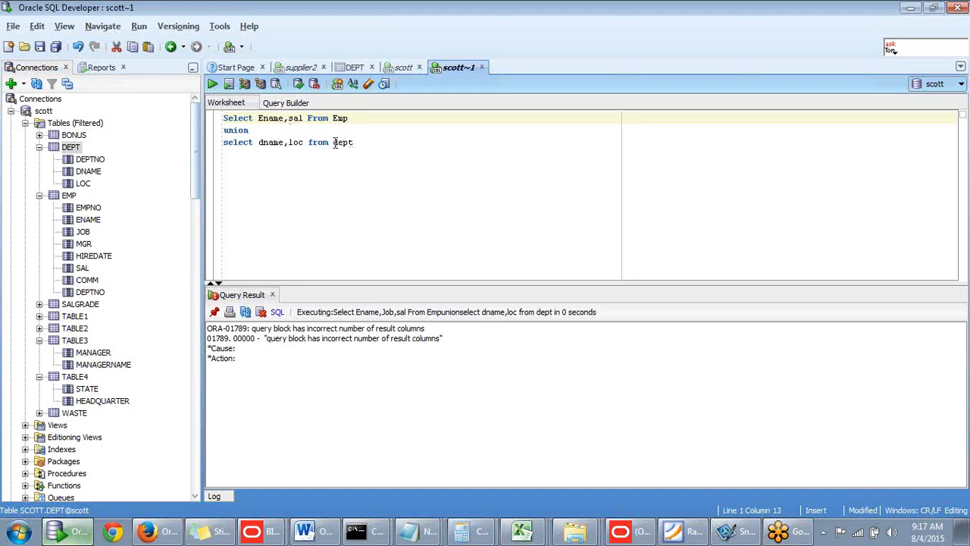
- Run the whole union of the Ename,sal and dname,loc queries and highlight the returned message's wording about datatypes
drag(373, 157, 208, 122)
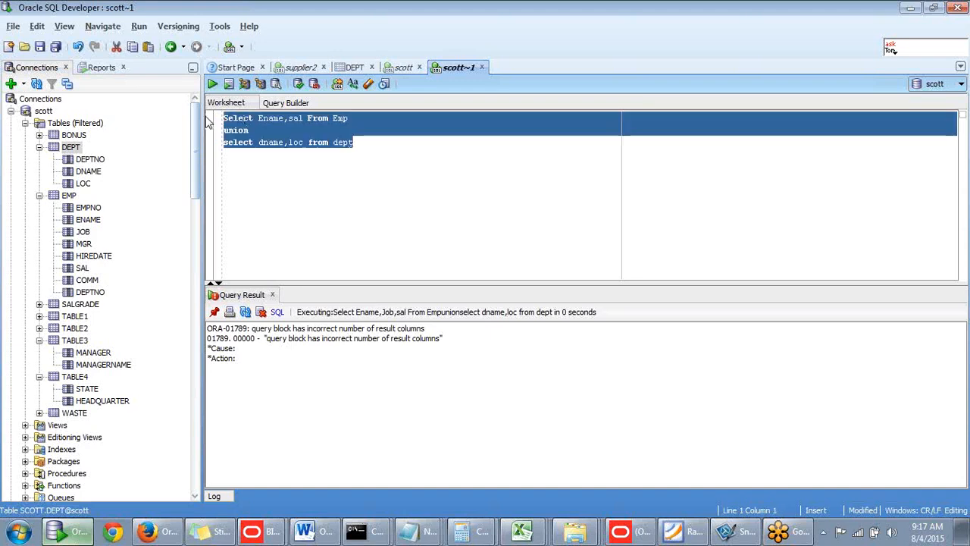
key(ctrl+Return)
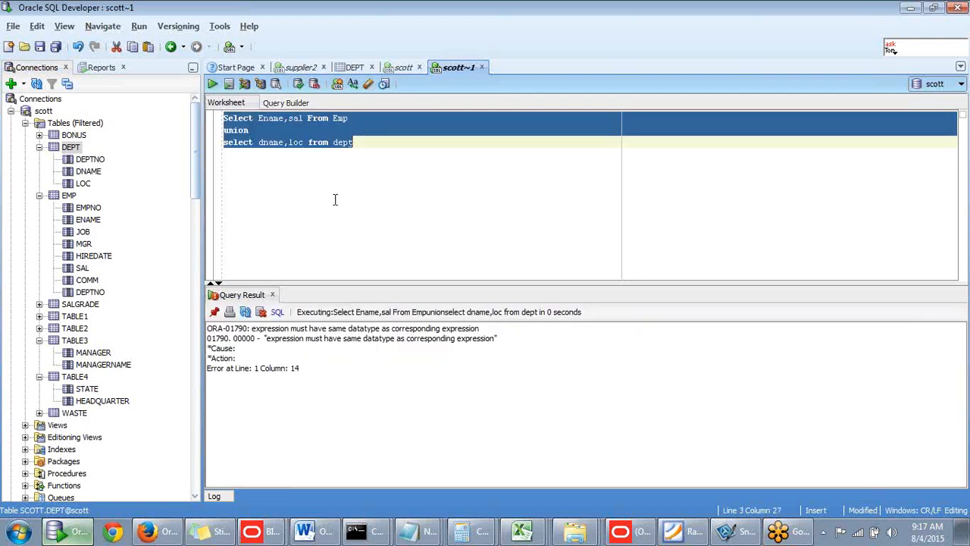
click(401, 159)
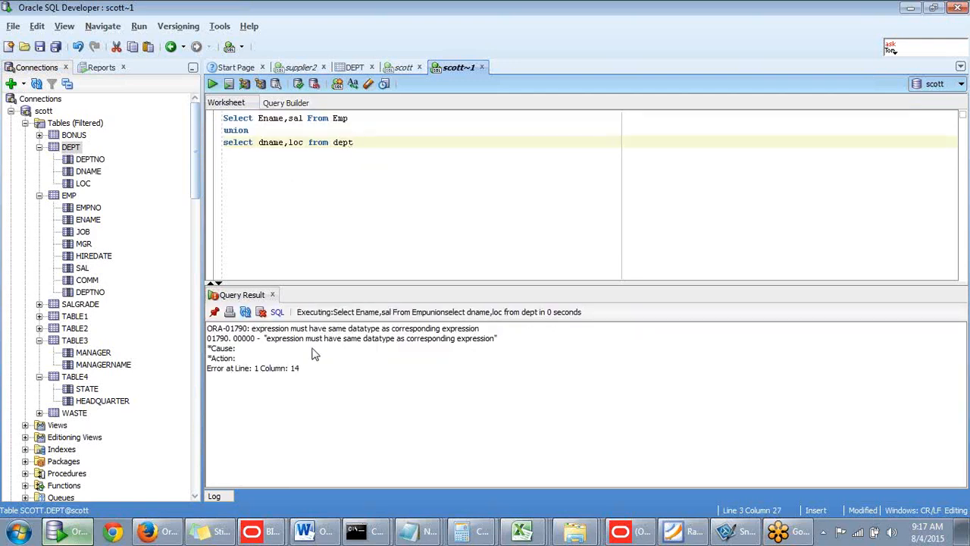
drag(358, 343, 495, 343)
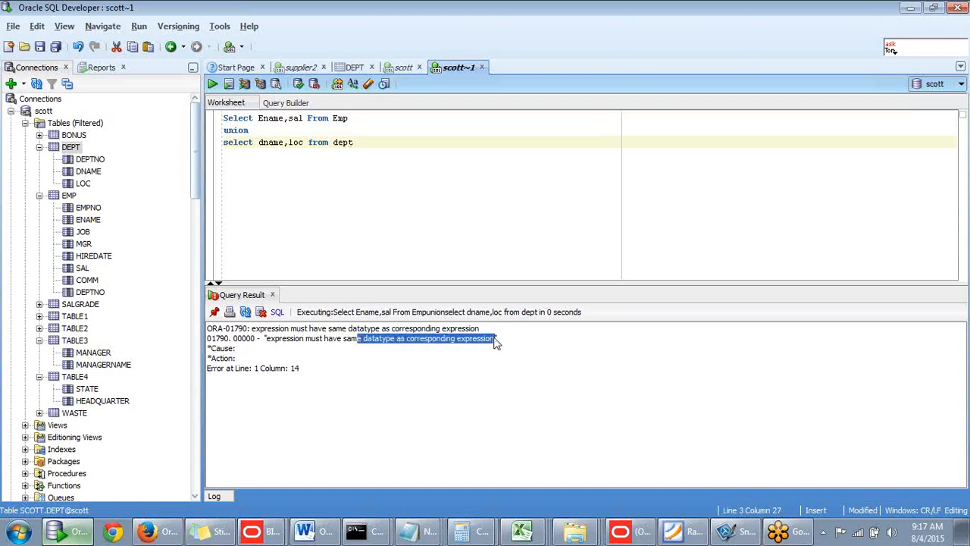
- Add a "---" comment divider a few lines below the union statement
click(355, 143)
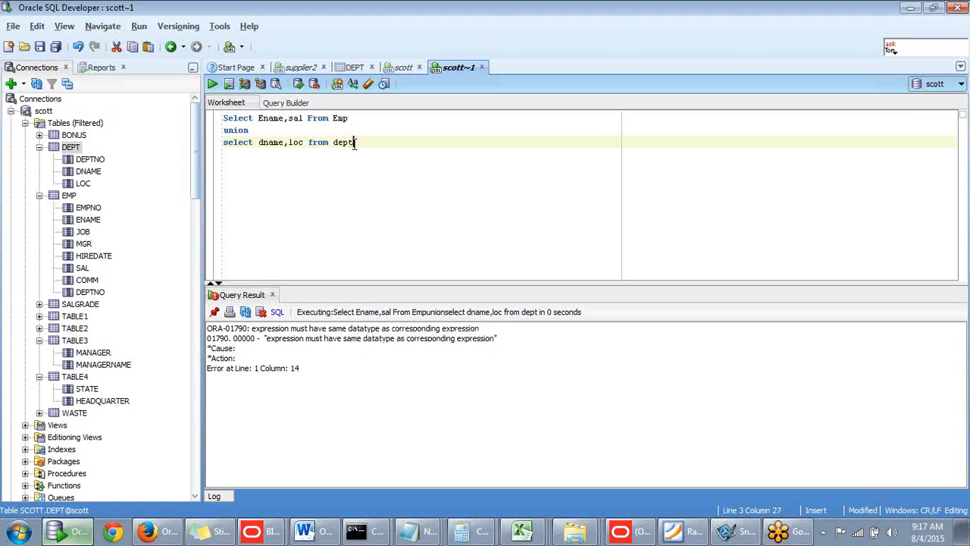
key(Return)
key(Return)
key(Return)
text(---)
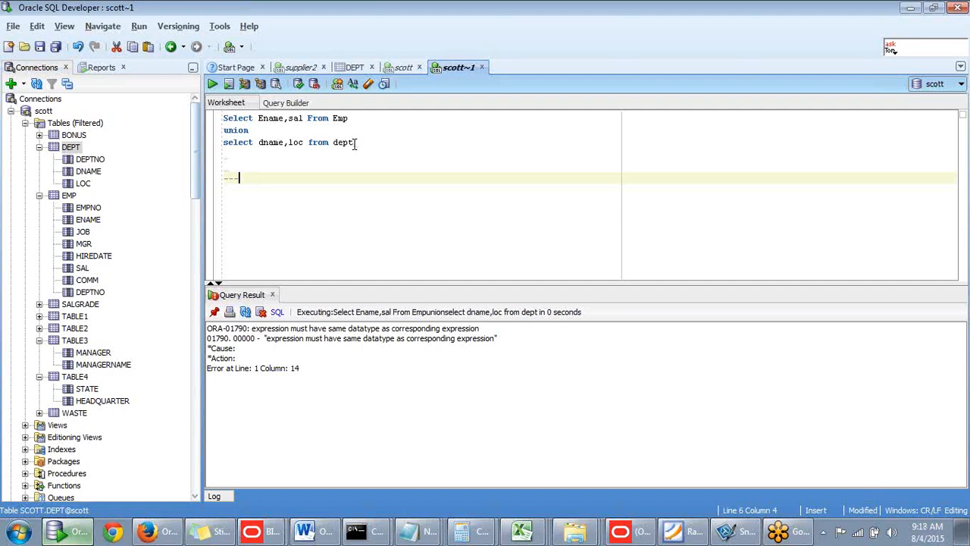
key(Return)
key(Return)
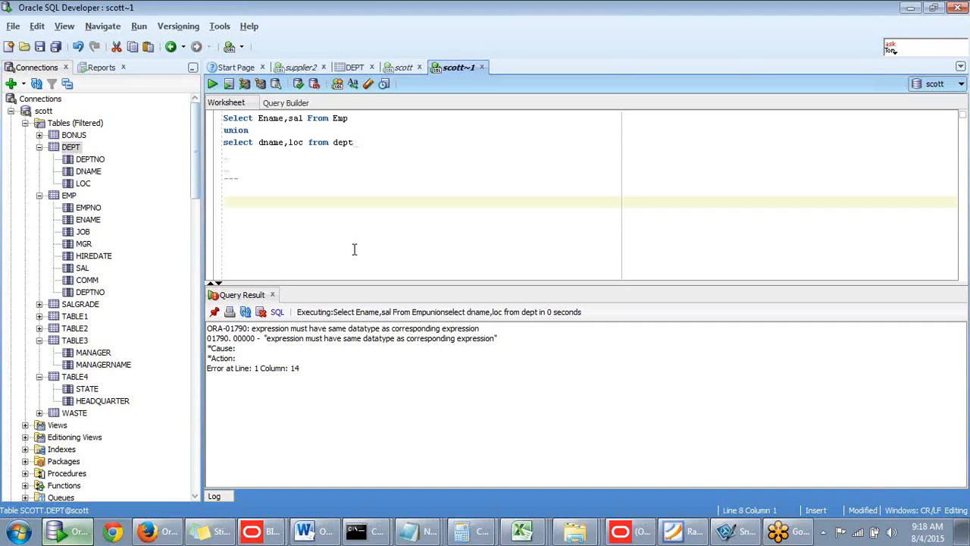
- Write the note "the datatypes of columns and number" below the comment divider
text(the datatypes of colu)
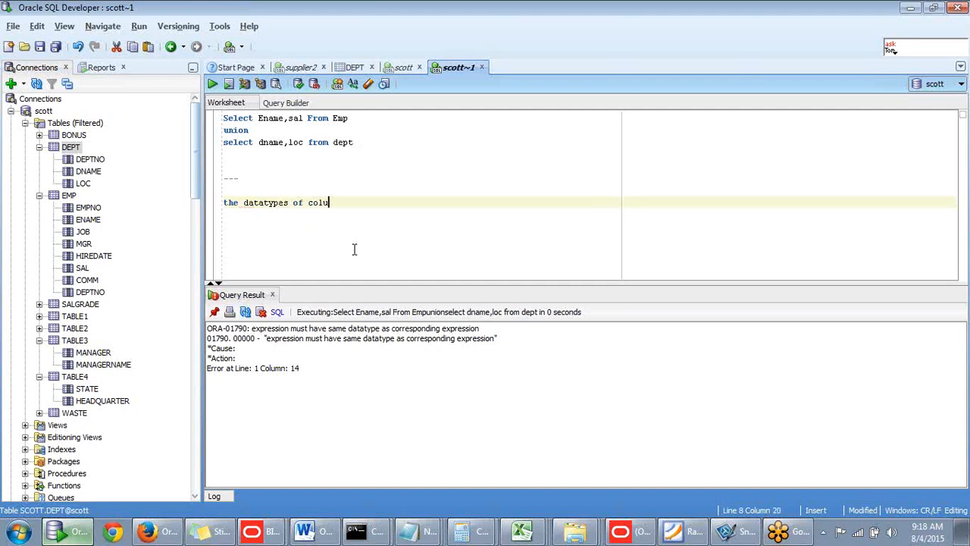
text(mns and numbe rof)
key(BackSpace)
key(BackSpace)
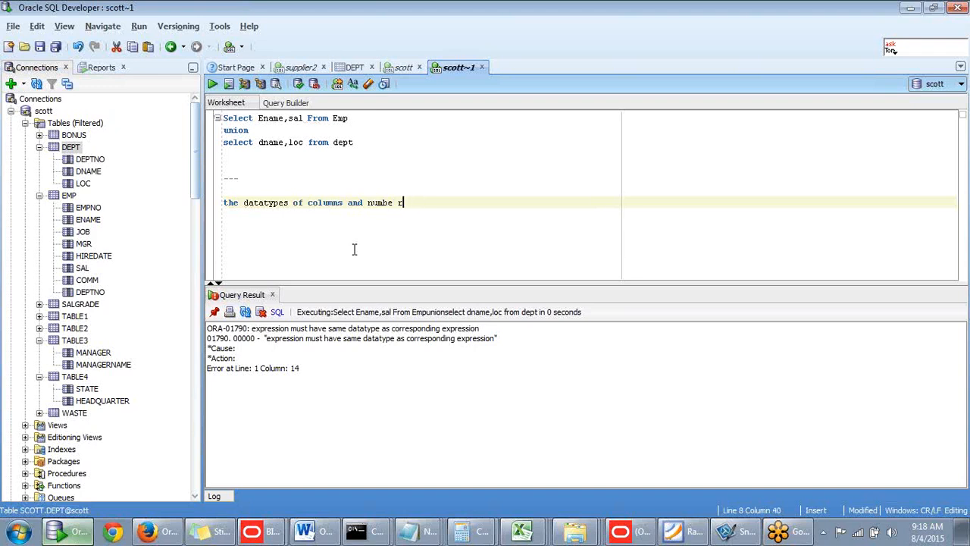
key(BackSpace)
key(BackSpace)
text(r)
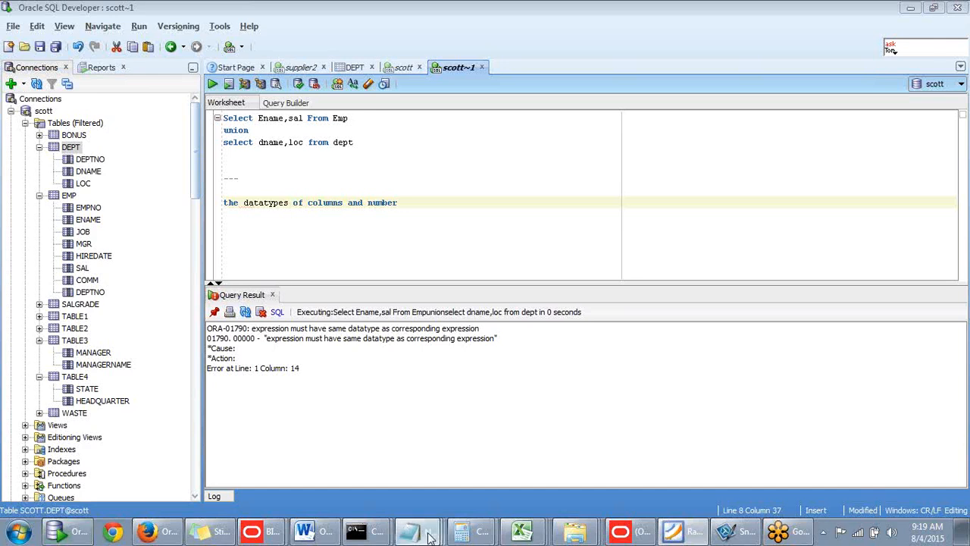
- Switch to Notepad to review the set-operation examples for A and B, and minimize both Notepad windows
mouse_move(413, 531)
click(413, 499)
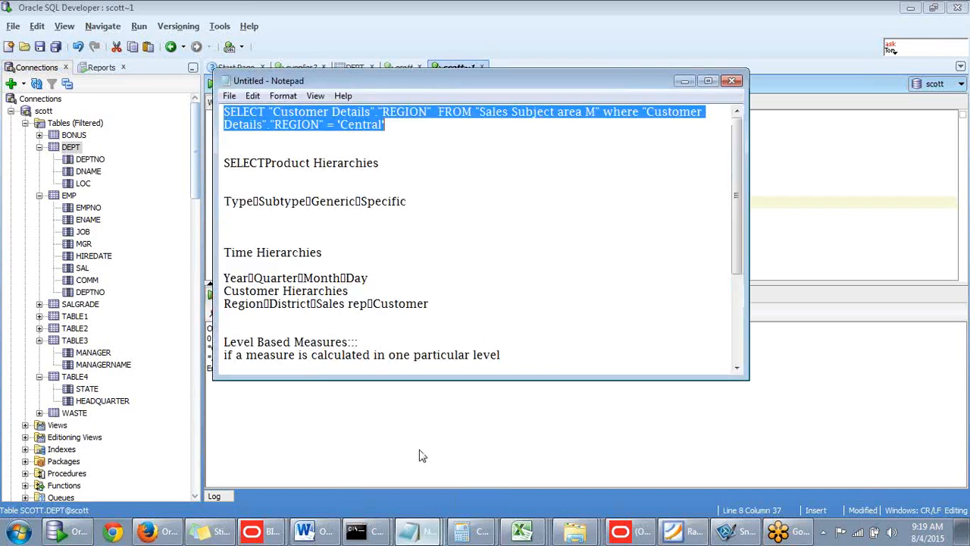
click(379, 505)
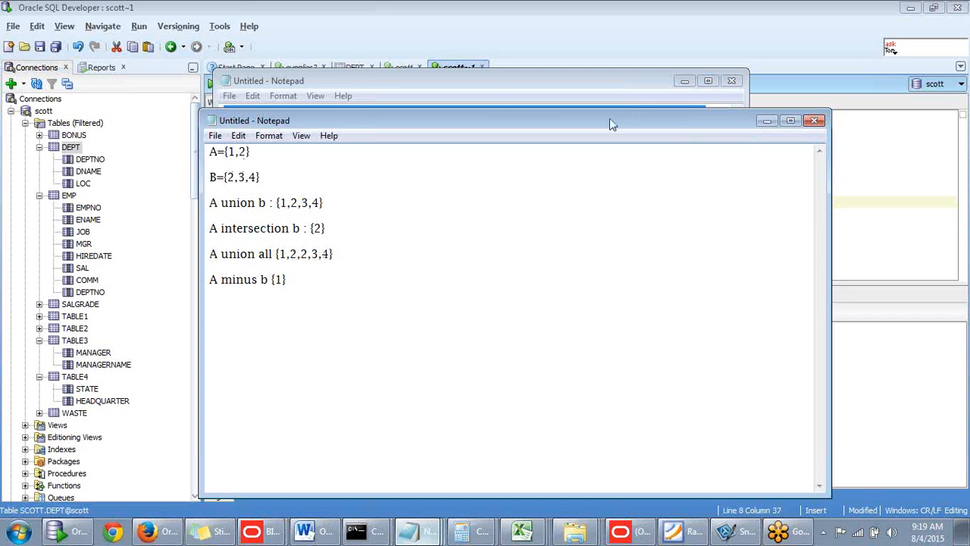
drag(630, 120, 573, 122)
click(711, 124)
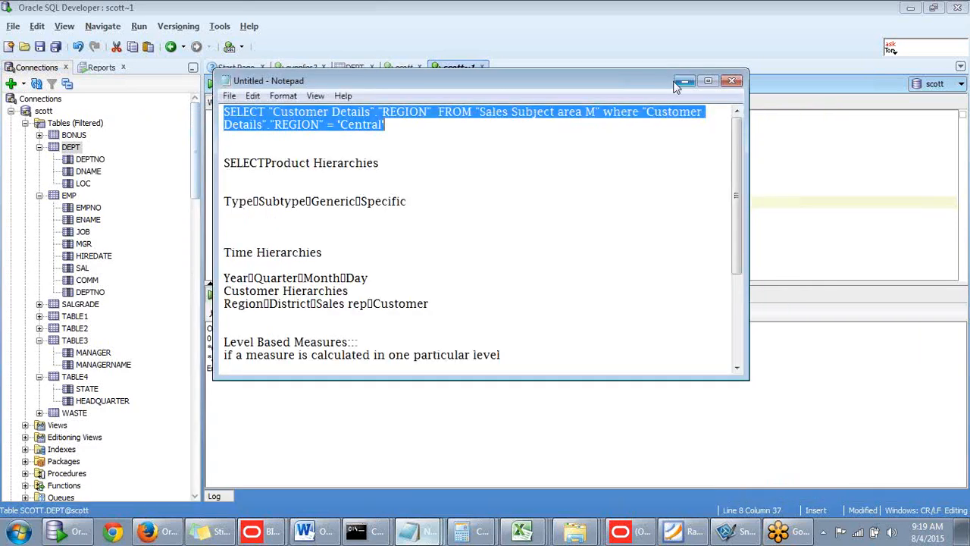
click(684, 80)
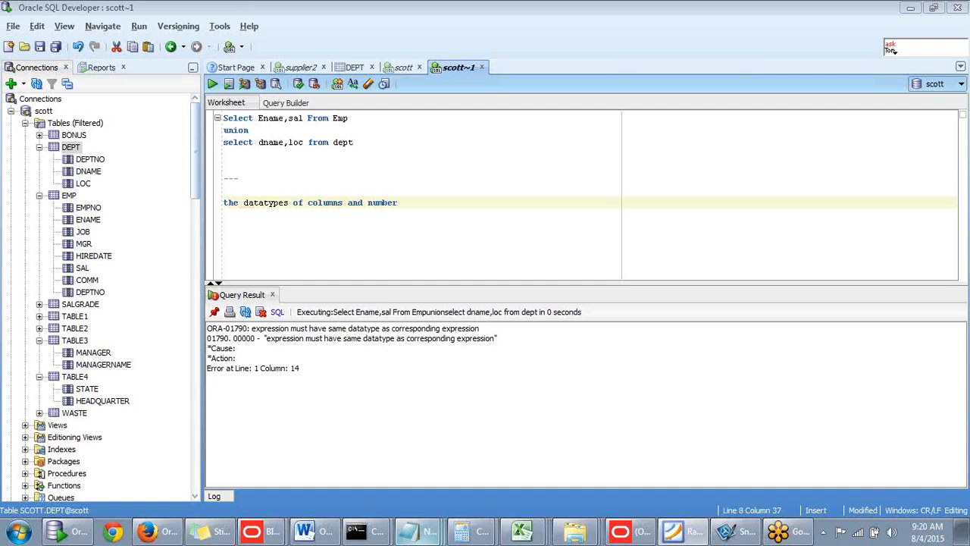
- Switch to Firefox and sign in to Oracle Business Intelligence with the user ID weblogic and the account password
click(82, 231)
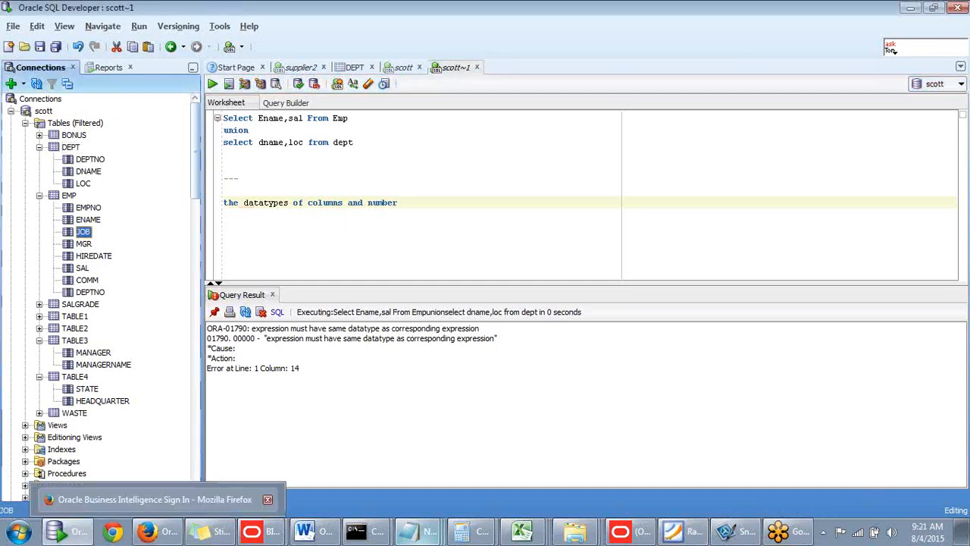
click(168, 533)
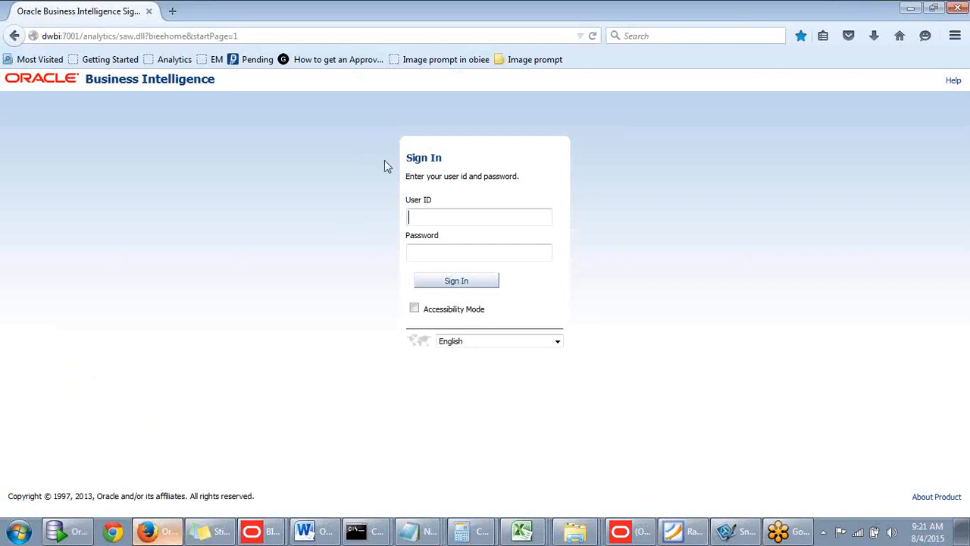
click(428, 214)
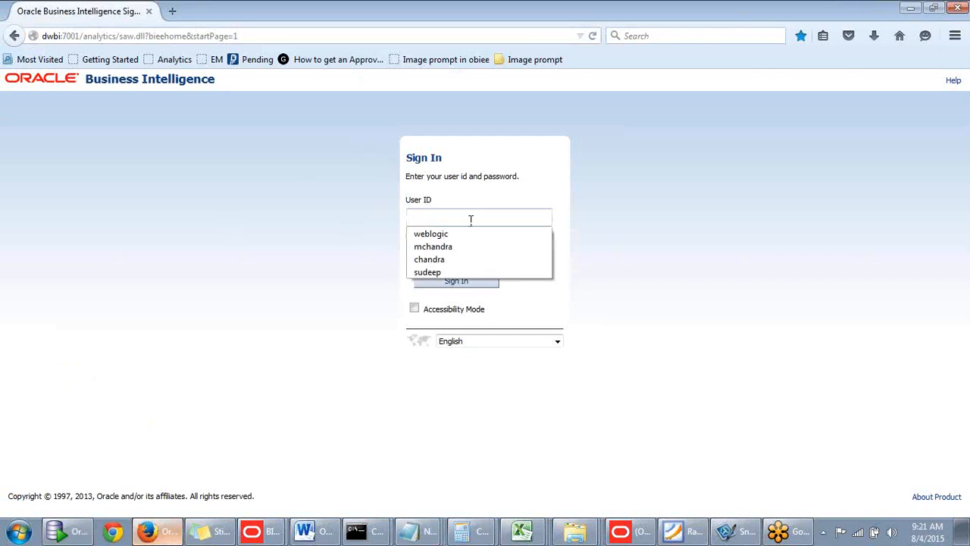
click(455, 234)
click(454, 253)
text(w)
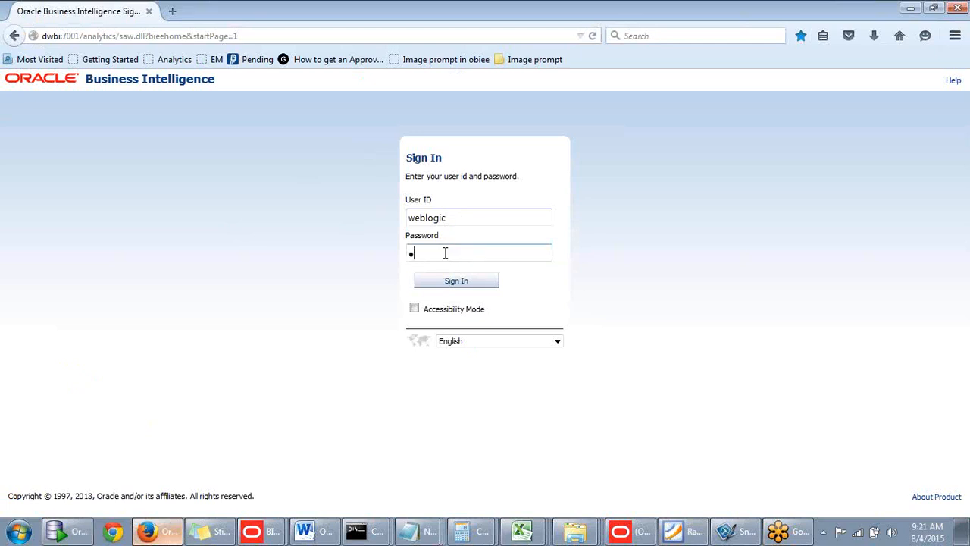
key(BackSpace)
text(••••••••)
key(Return)
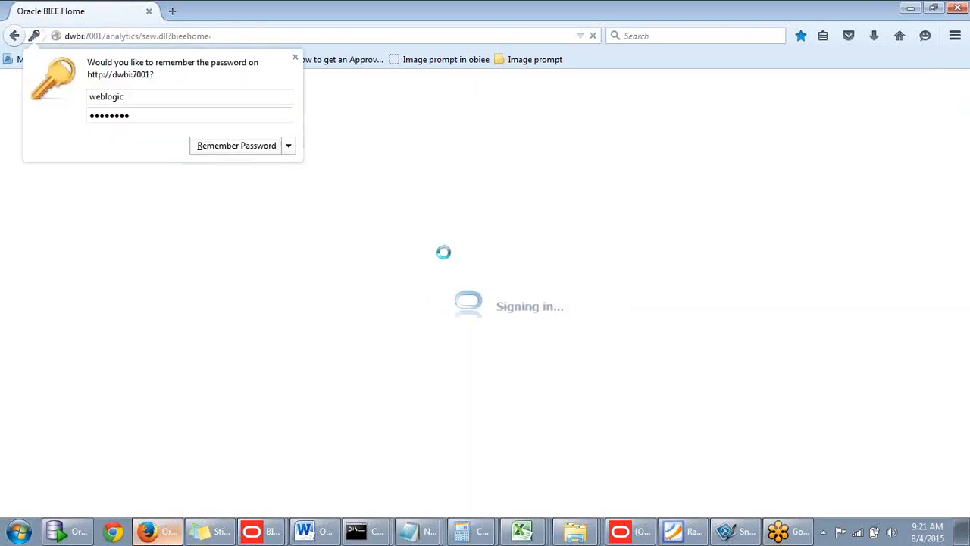
click(448, 366)
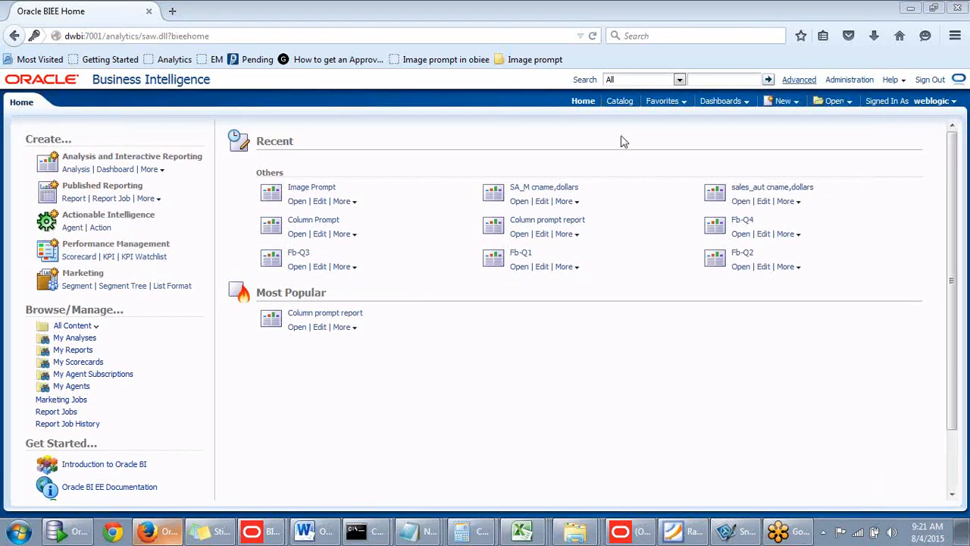
- Create a new analysis based on the subject area "Sales Subject area M"
click(785, 101)
click(785, 101)
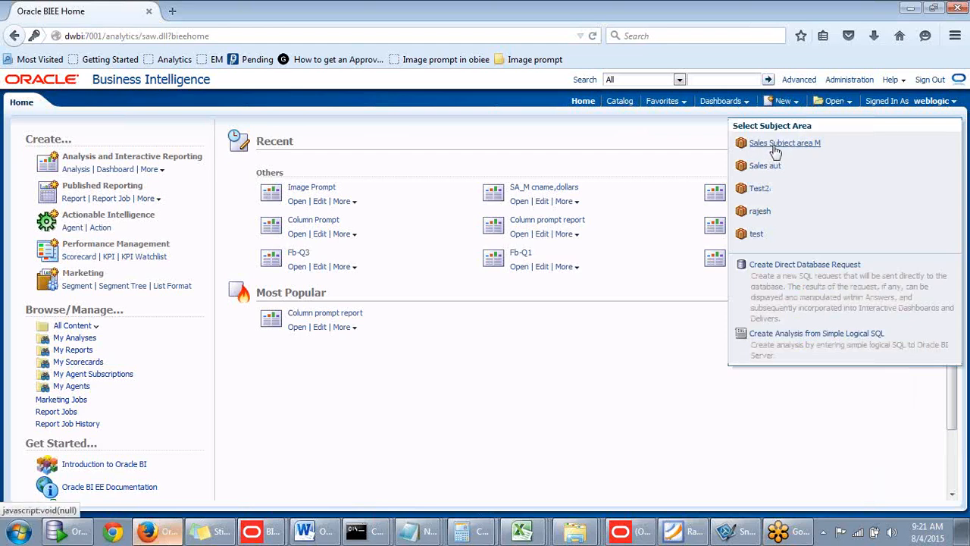
click(774, 144)
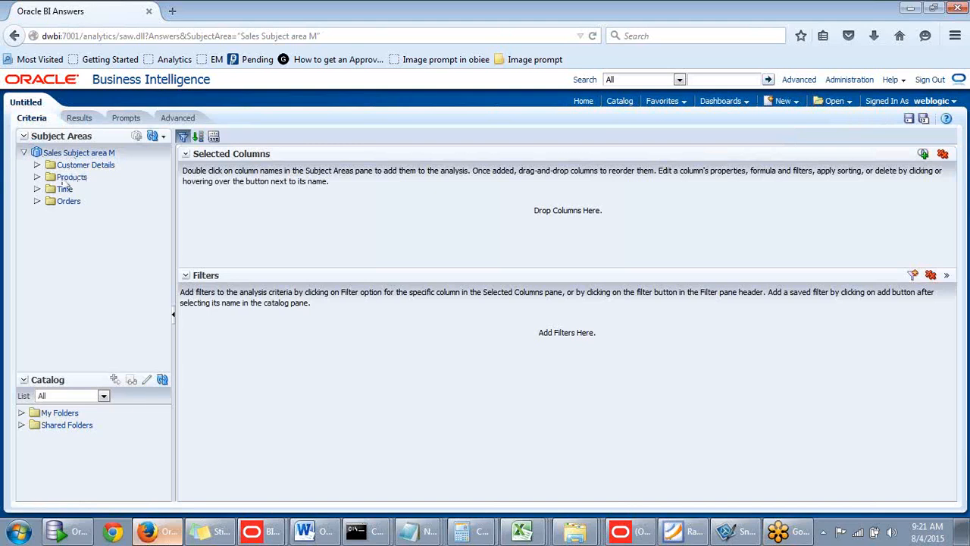
- Add the NAME column from Customer Details to the analysis and collapse that folder
click(37, 165)
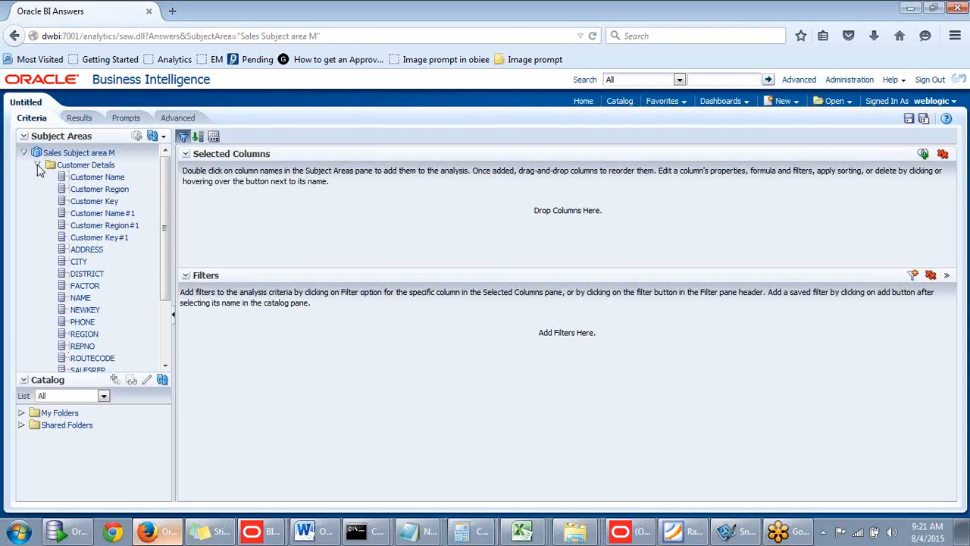
click(80, 299)
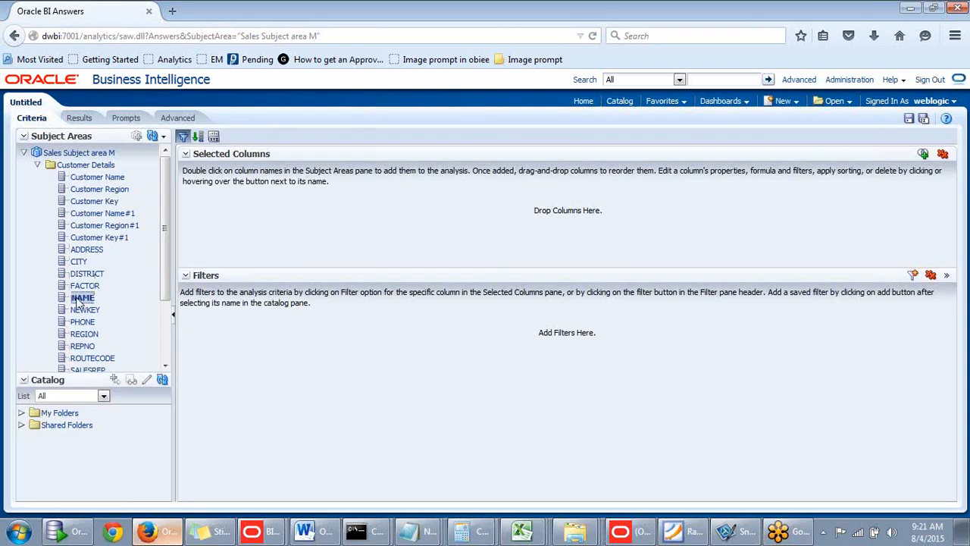
double_click(80, 299)
click(37, 165)
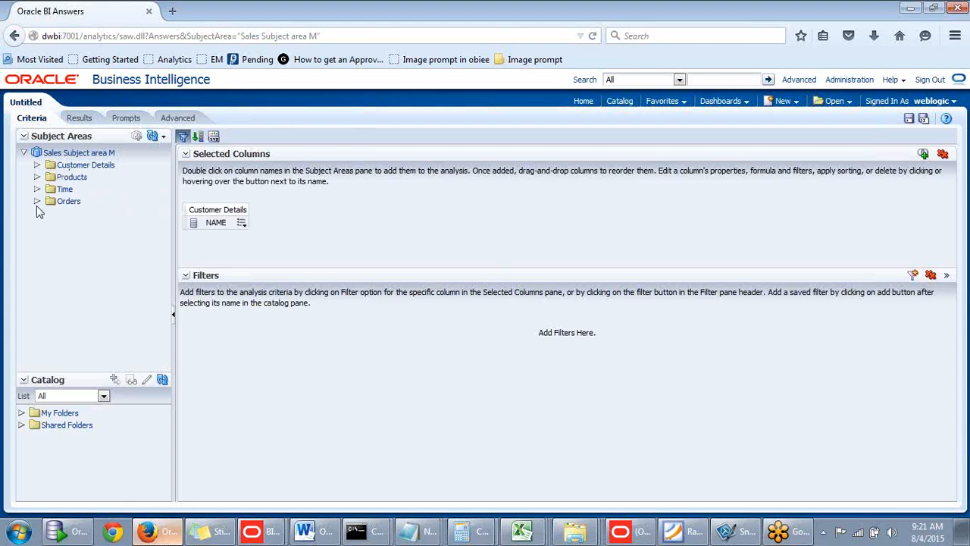
- Add the Dollars measure from Orders to the analysis
click(37, 200)
click(51, 213)
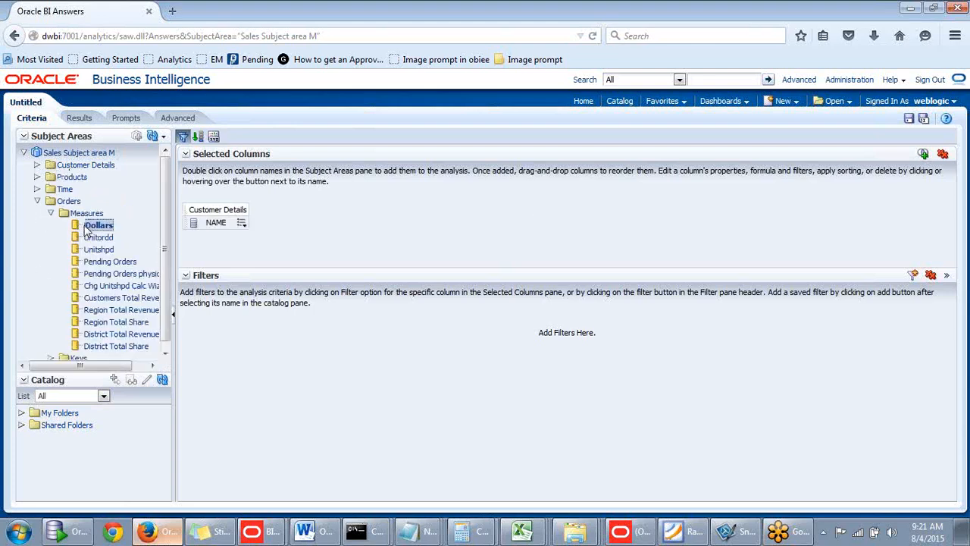
double_click(85, 229)
- Look through the results table of NAME and Dollars and return to the analysis criteria
click(79, 118)
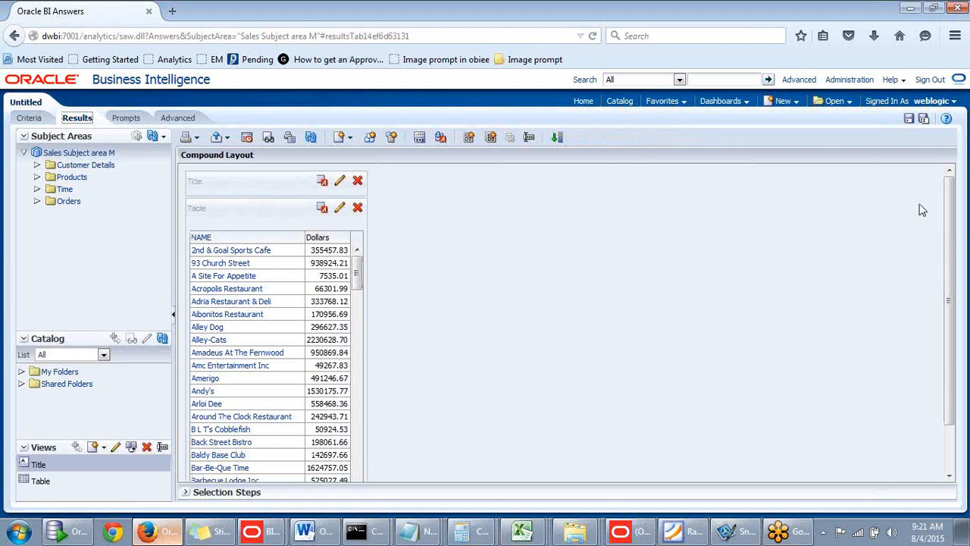
drag(357, 273, 348, 429)
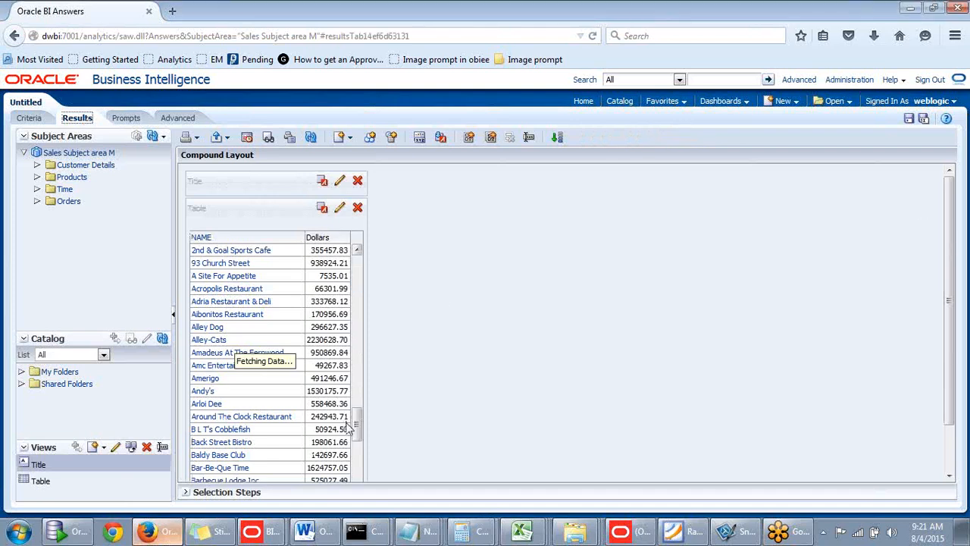
click(42, 119)
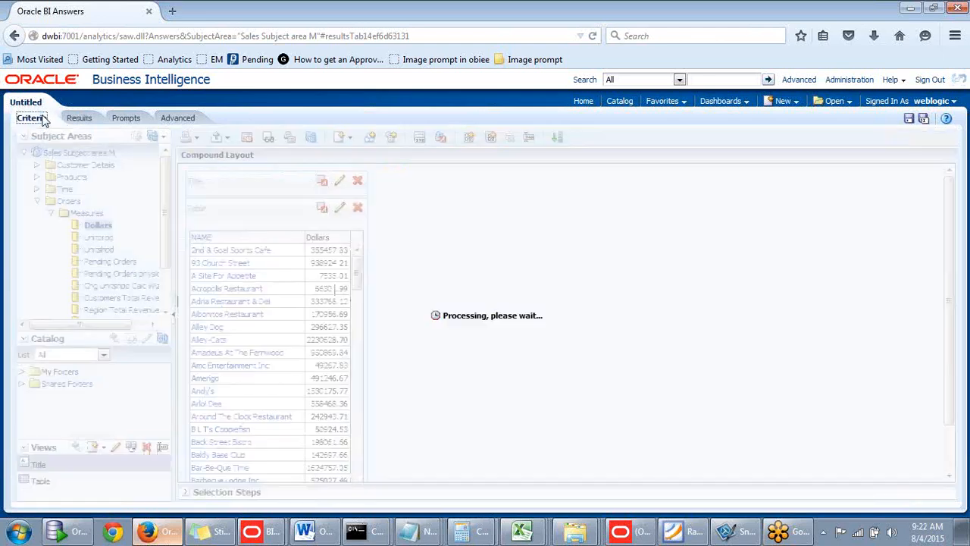
- Filter the Dollars column to values between 5000 and 15000 and display the analysis results
mouse_move(299, 228)
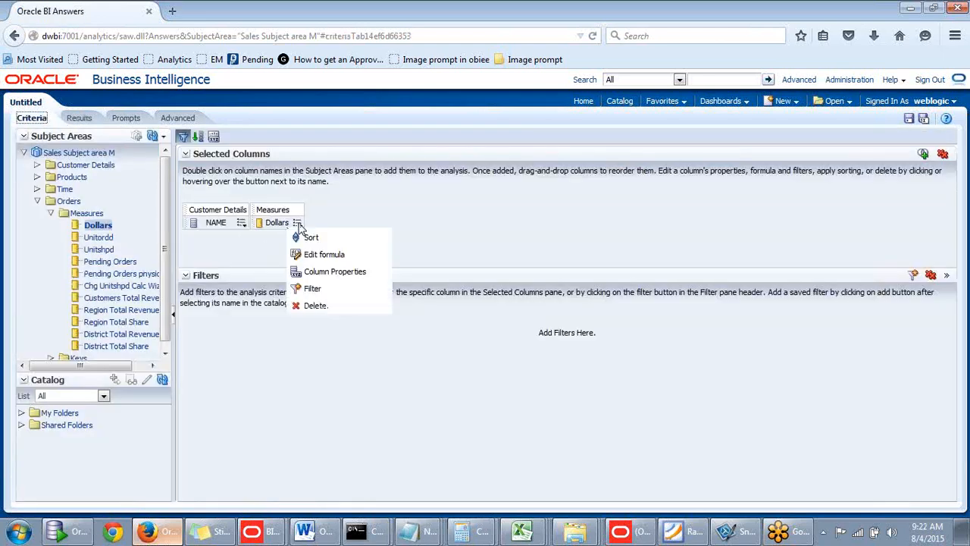
click(326, 281)
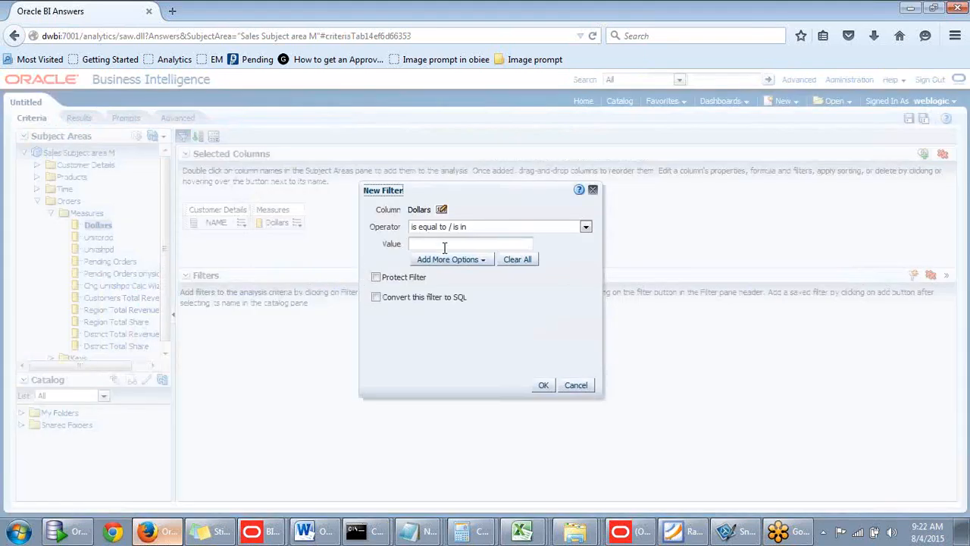
click(586, 227)
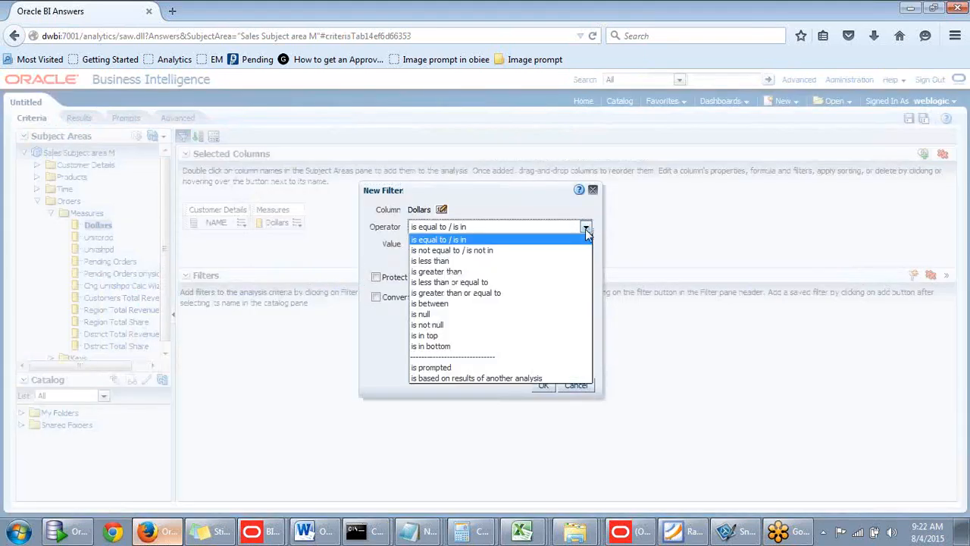
click(429, 303)
click(446, 244)
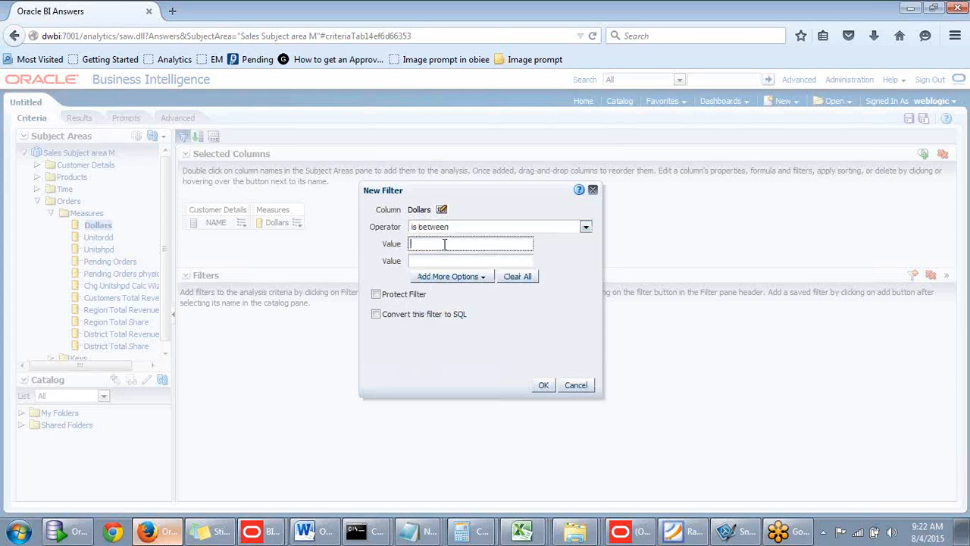
drag(479, 204, 550, 177)
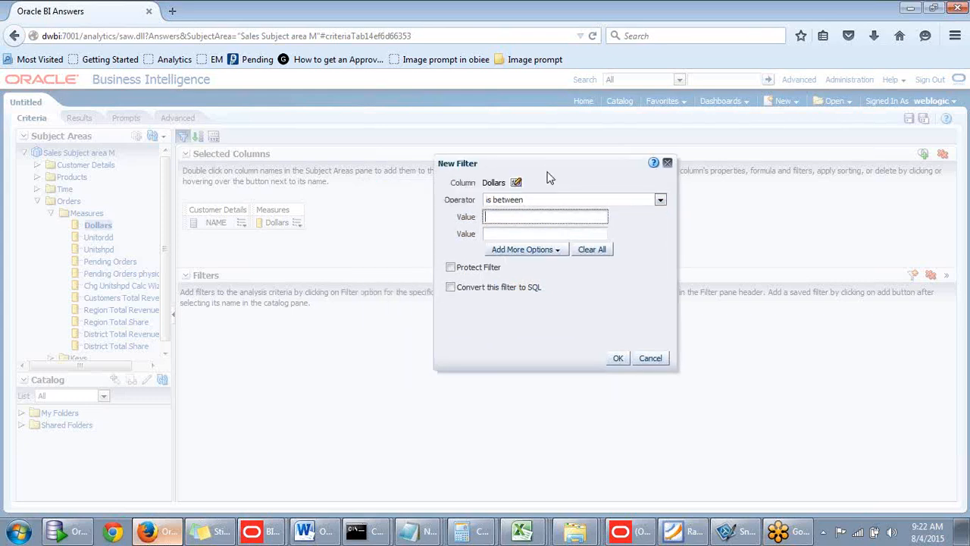
click(490, 202)
right_click(490, 207)
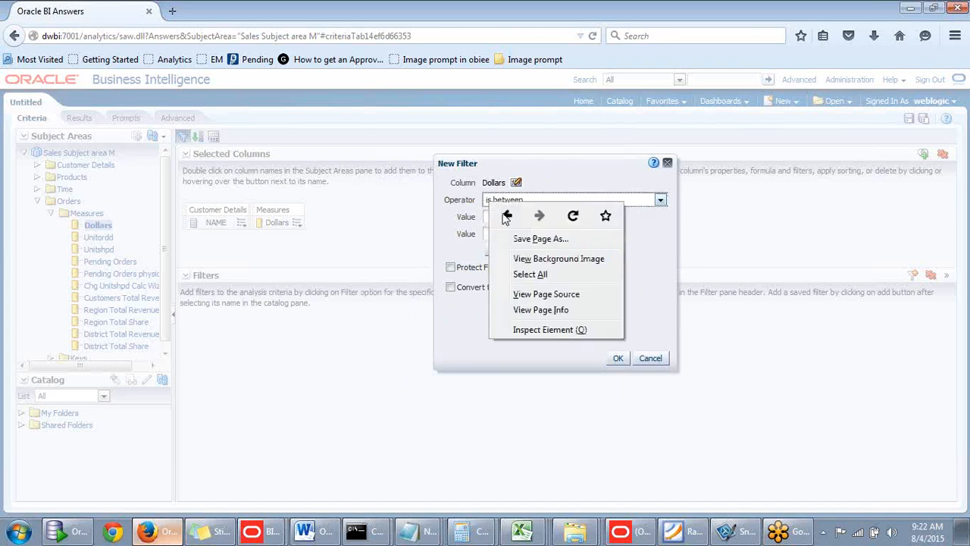
click(471, 319)
click(515, 220)
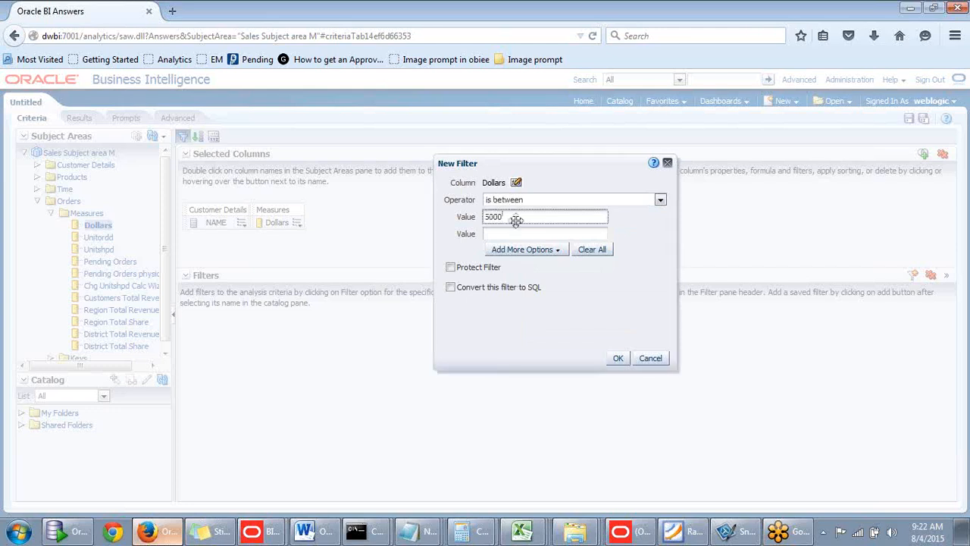
click(530, 234)
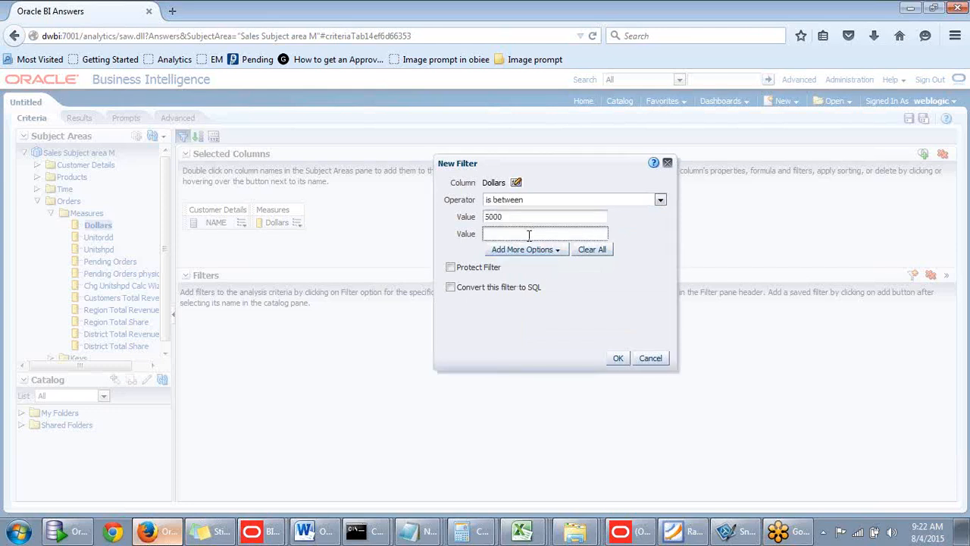
text(15000)
click(617, 358)
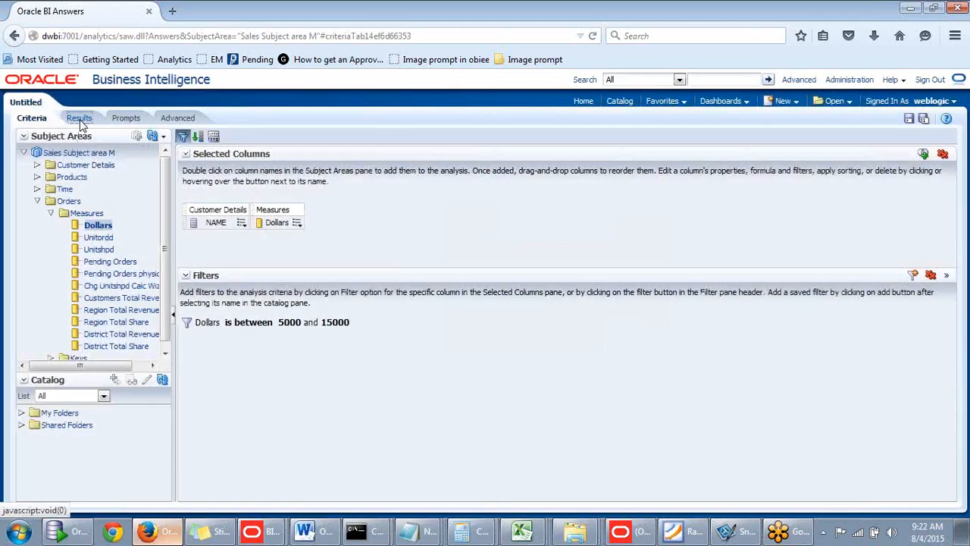
click(79, 118)
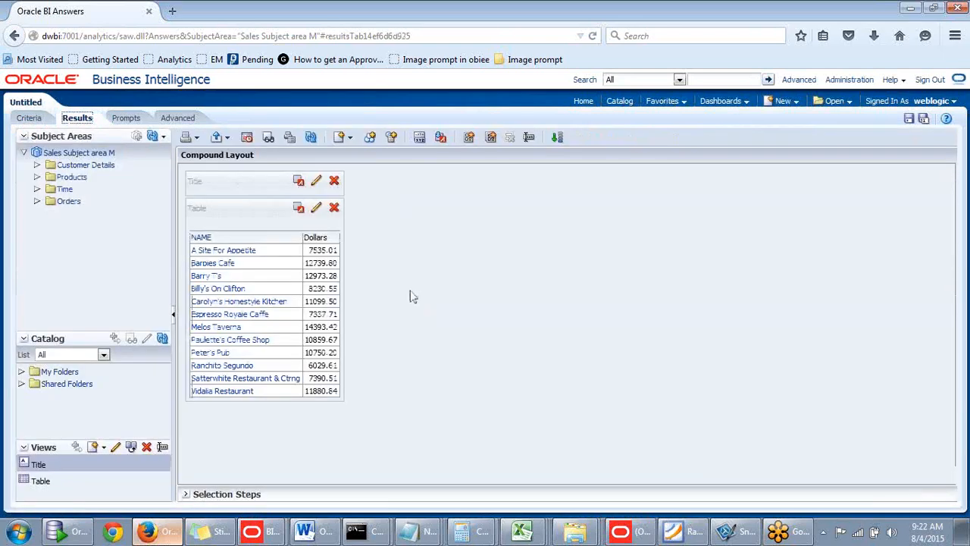
- Return to the criteria and combine the analysis with a second set of criteria from the subject area "Sales aut"
click(36, 117)
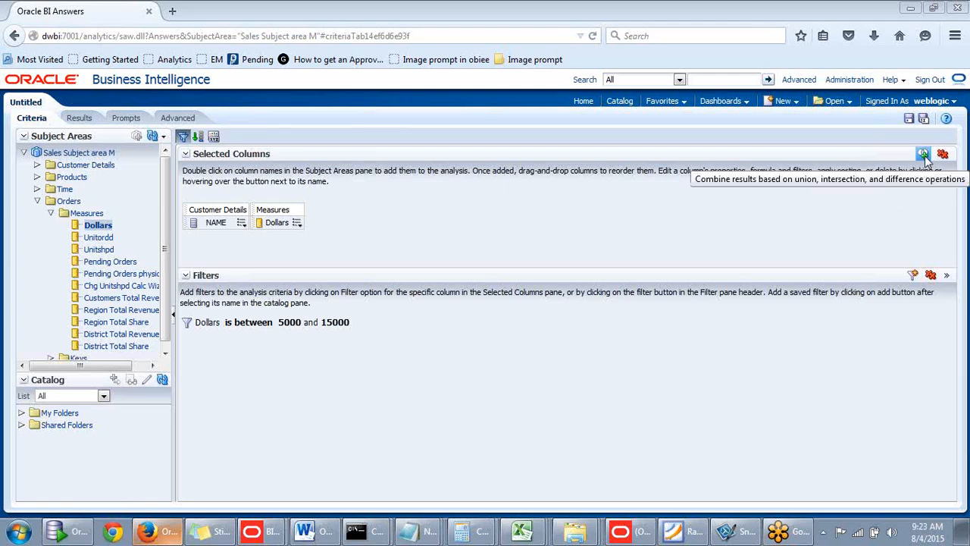
click(923, 155)
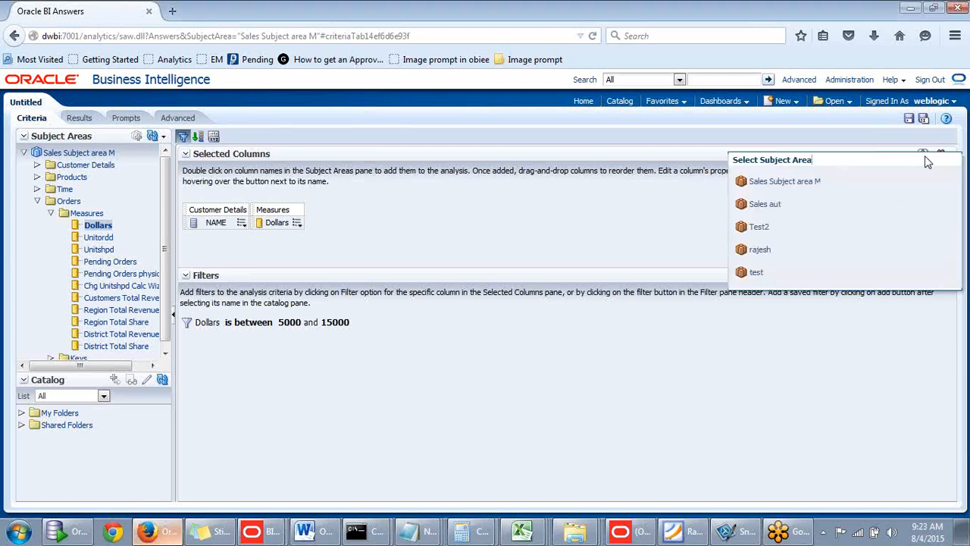
click(765, 208)
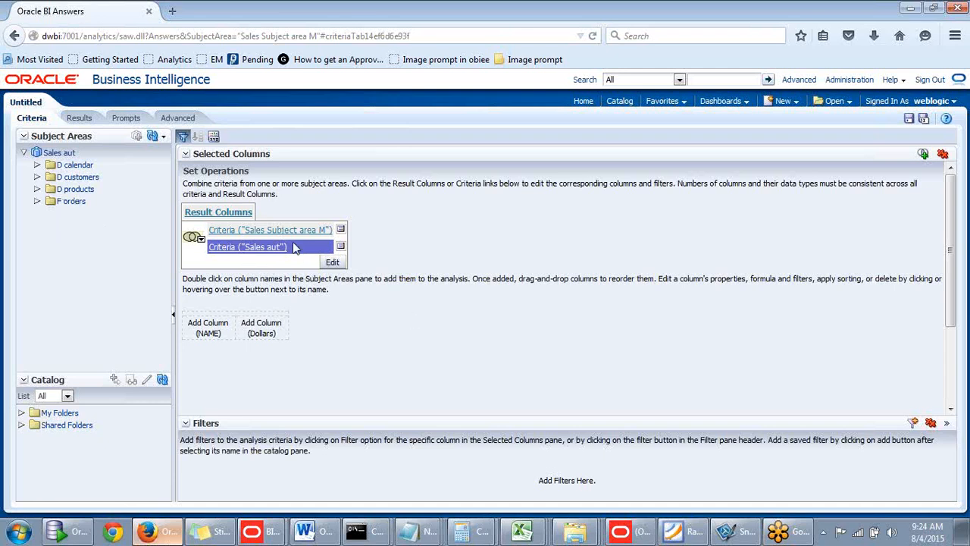
- Add the Name column from D customers to the Sales aut criteria, matching NAME, and collapse that folder
click(37, 165)
click(37, 166)
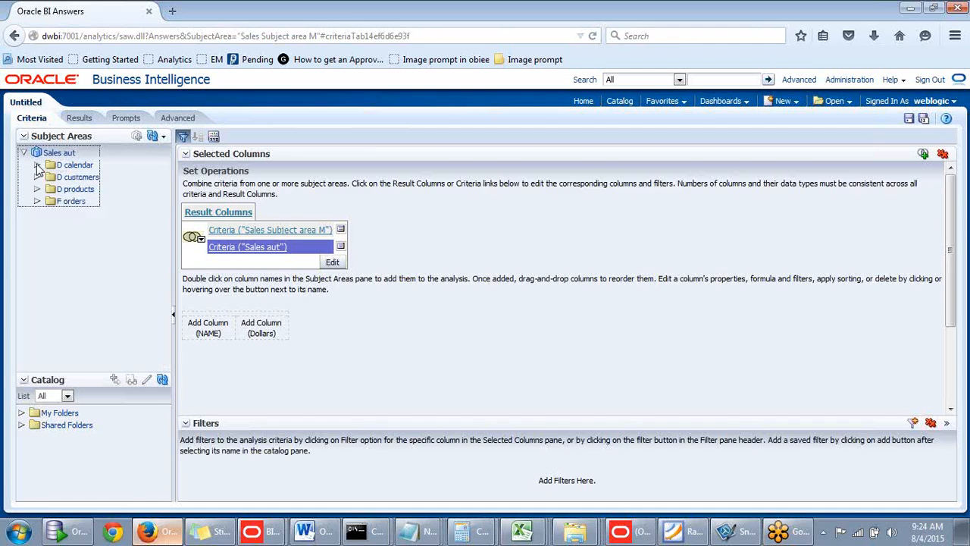
click(37, 177)
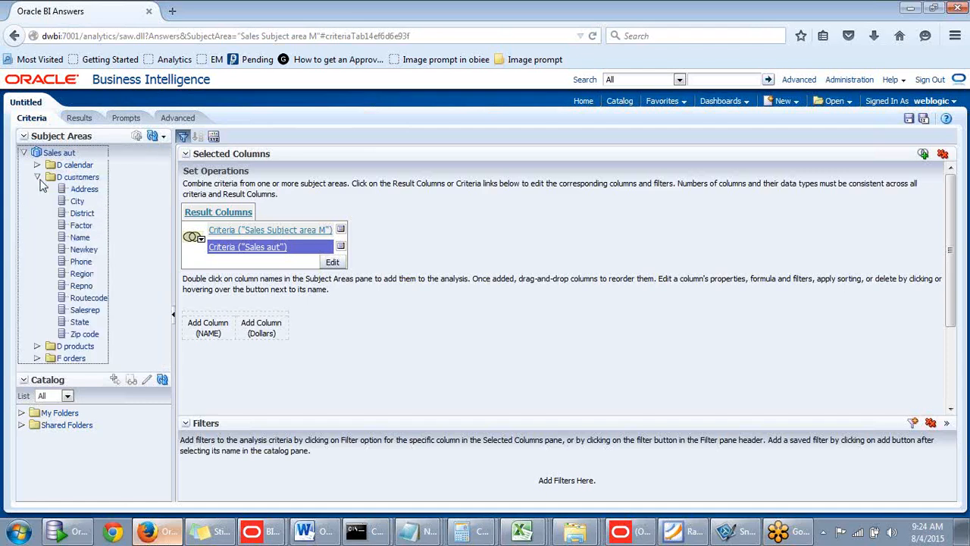
double_click(80, 238)
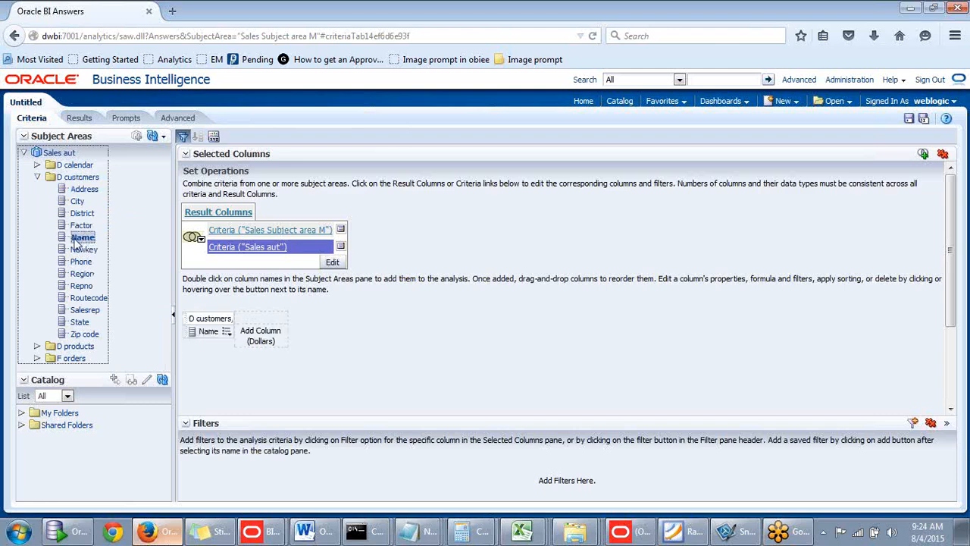
click(37, 176)
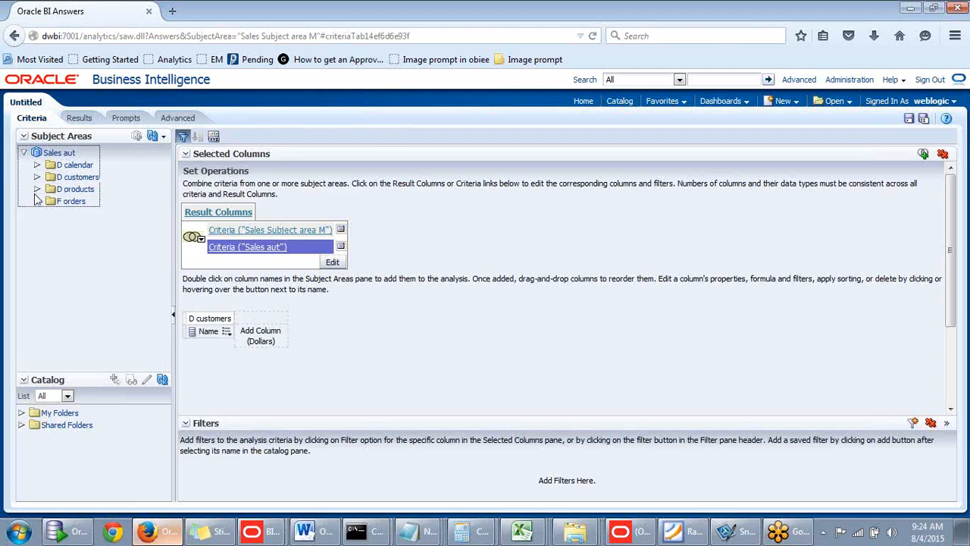
- Add the Actlextnd measure from F orders to the Sales aut criteria as the counterpart of Dollars
click(37, 201)
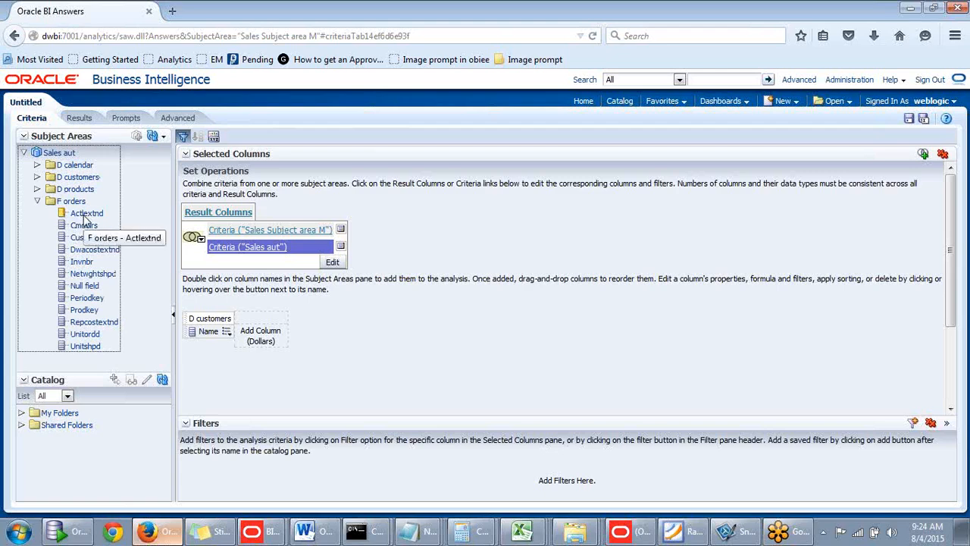
double_click(85, 214)
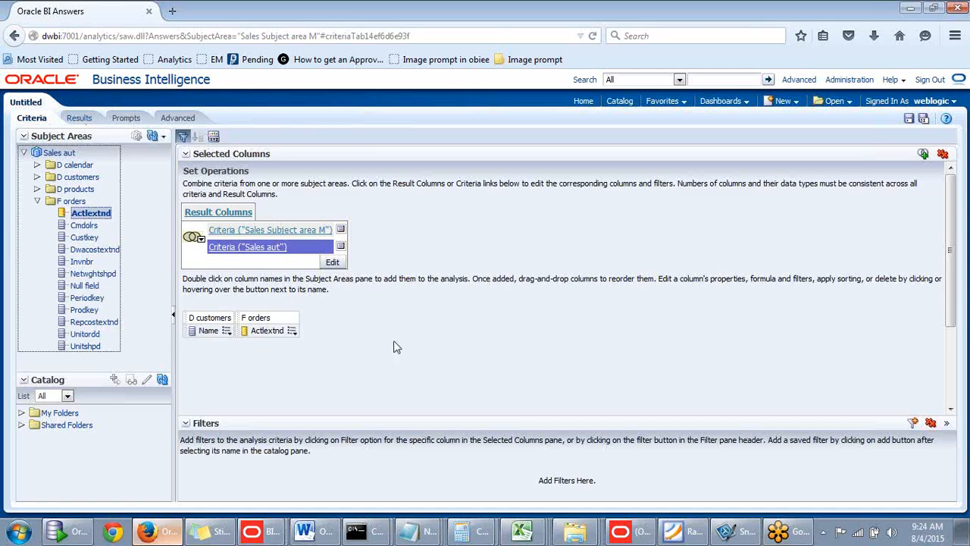
click(370, 339)
scroll(369, 332, down, 1)
scroll(369, 336, down, 2)
scroll(357, 275, up, 3)
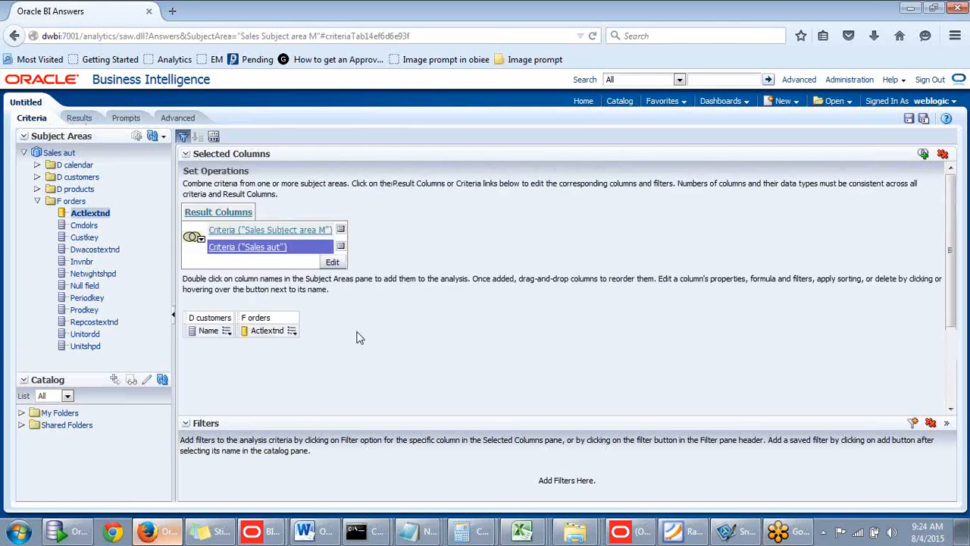
- Filter the Actlextnd column to values between 10000 and 20000 and display the combined results
mouse_move(293, 336)
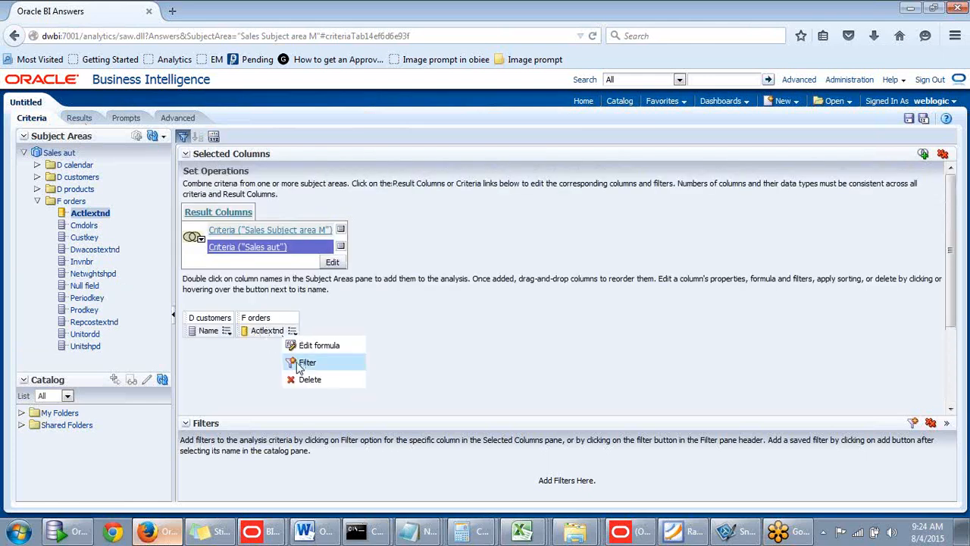
click(303, 363)
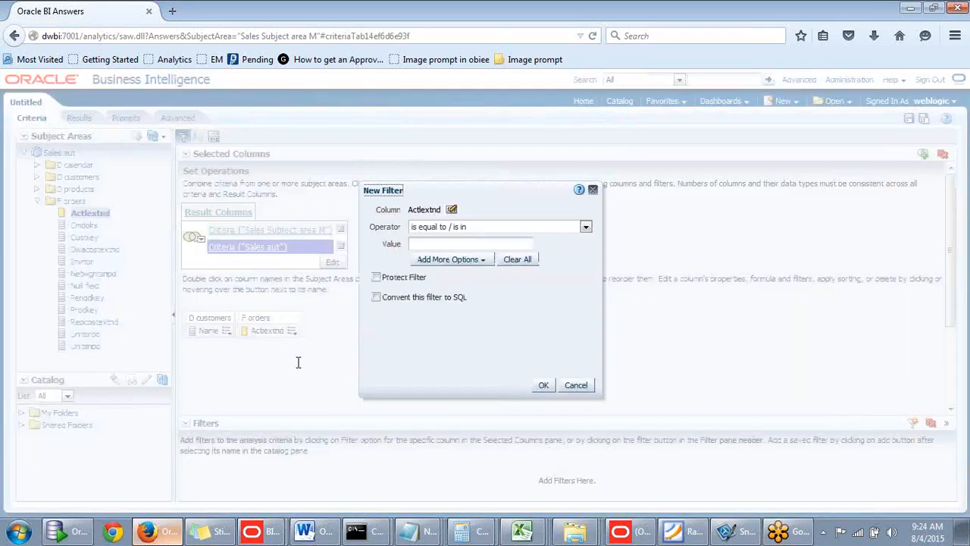
click(576, 228)
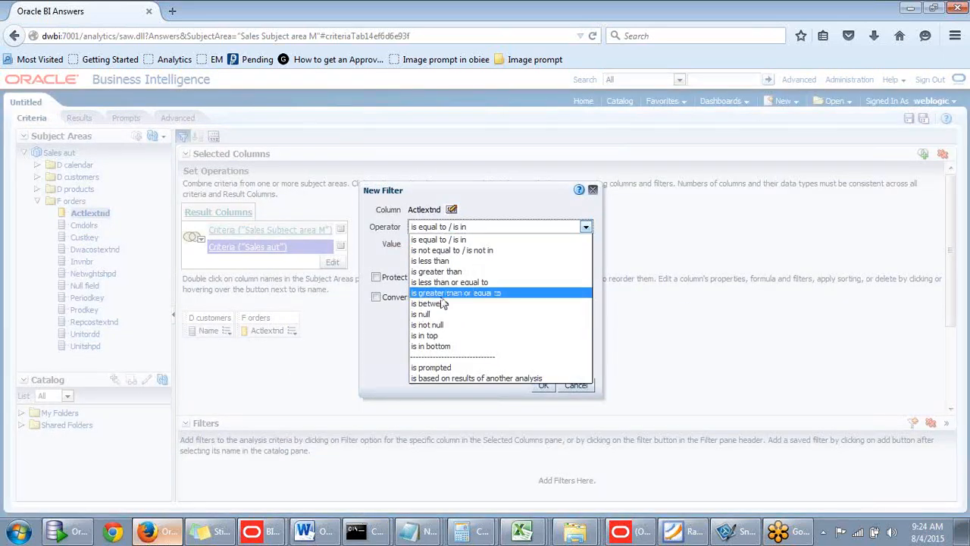
click(442, 292)
text(1)
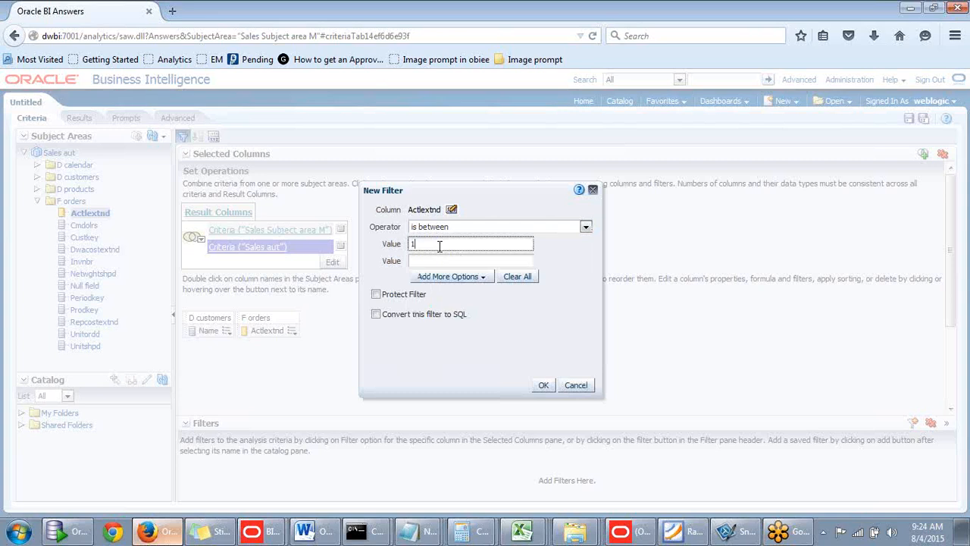
text(0000)
click(413, 260)
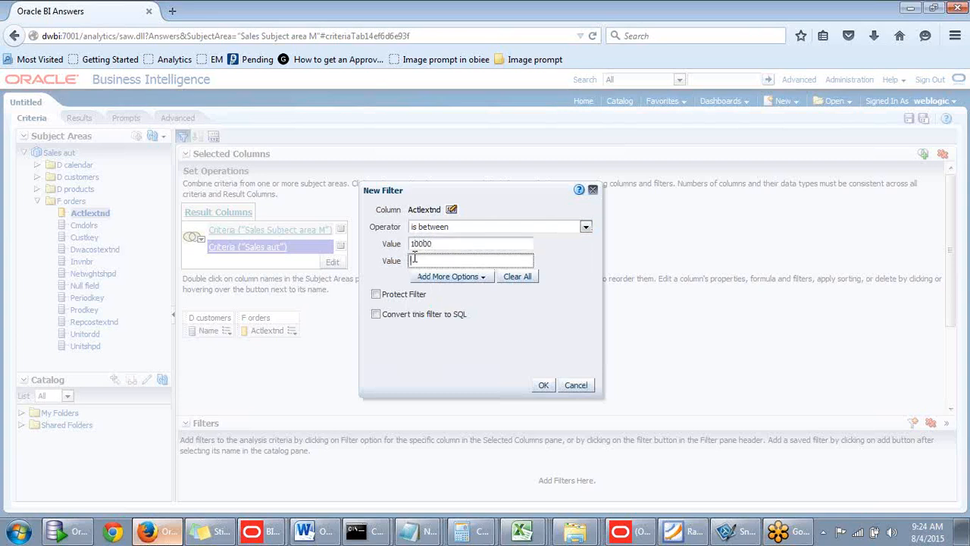
text(20000)
click(543, 385)
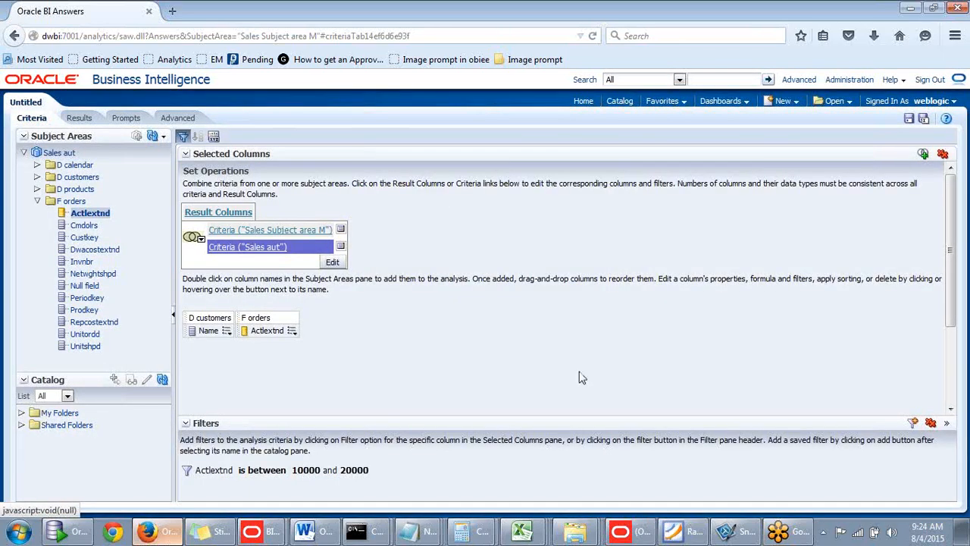
click(79, 119)
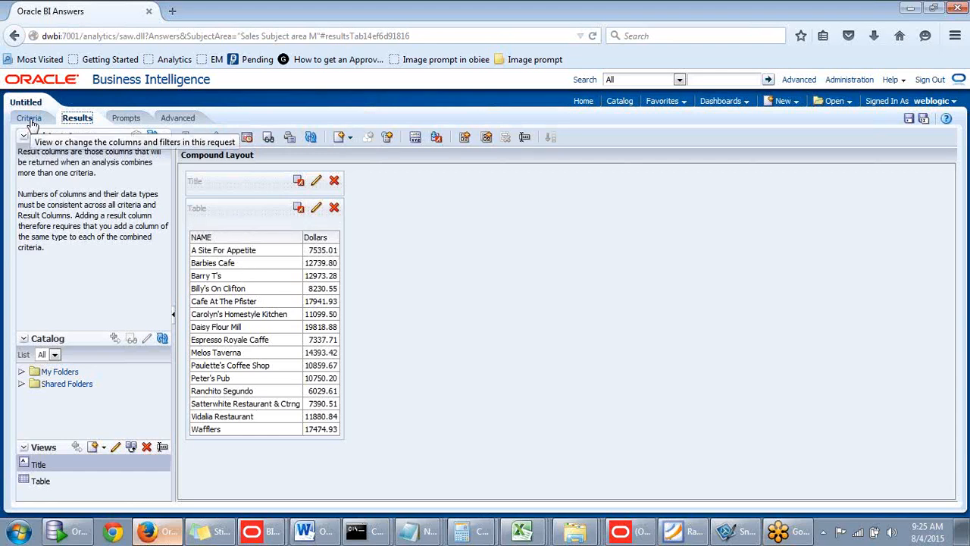
- Change the set operation between the two criteria to Union All and look through the resulting table for duplicate rows
click(29, 122)
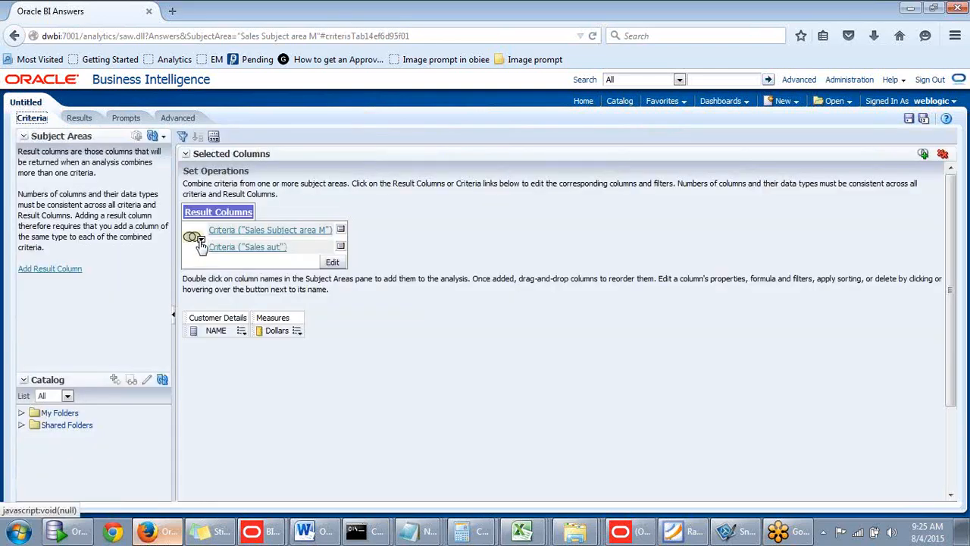
click(200, 241)
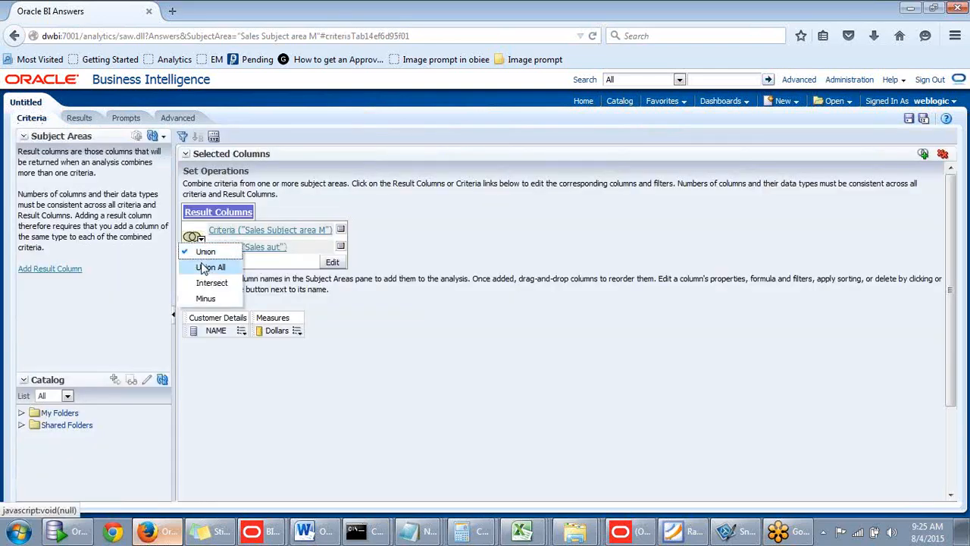
click(203, 267)
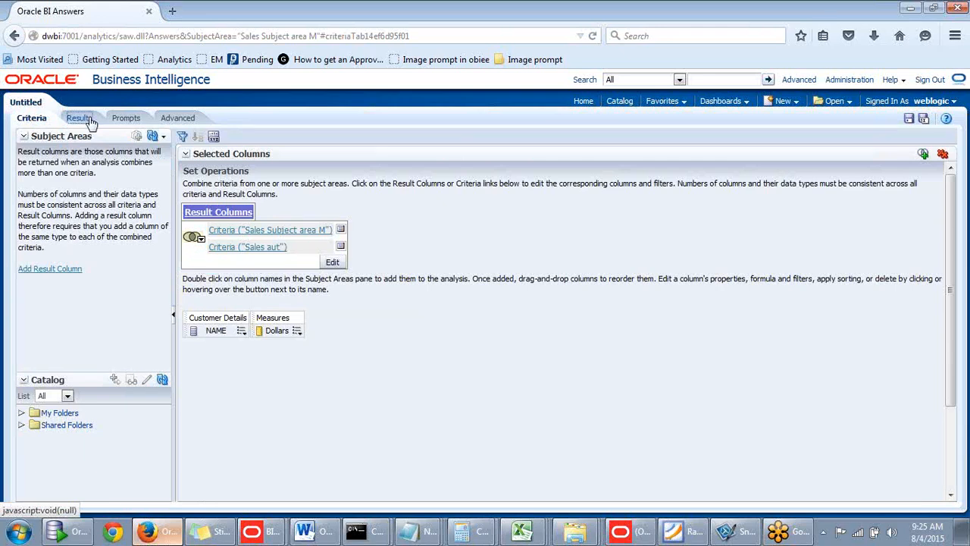
click(88, 122)
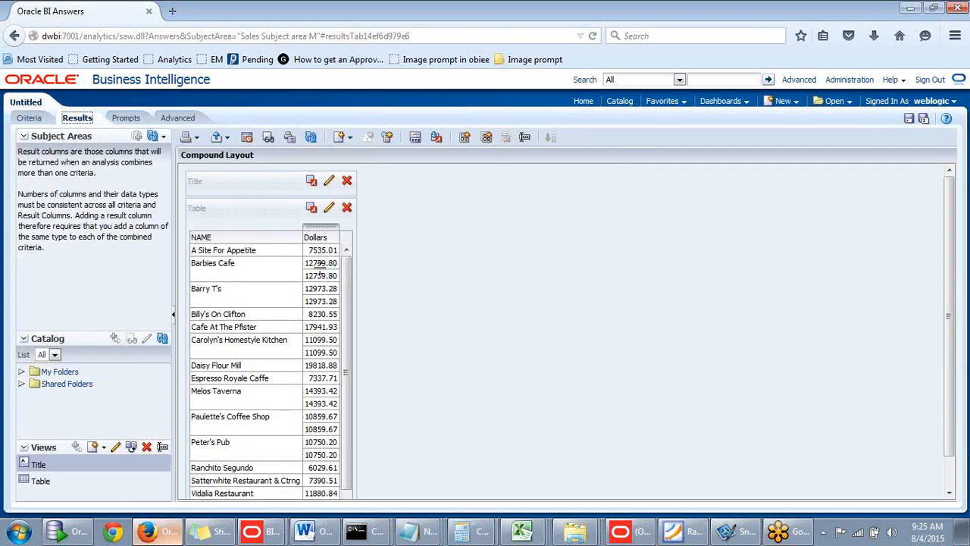
scroll(349, 303, down, 1)
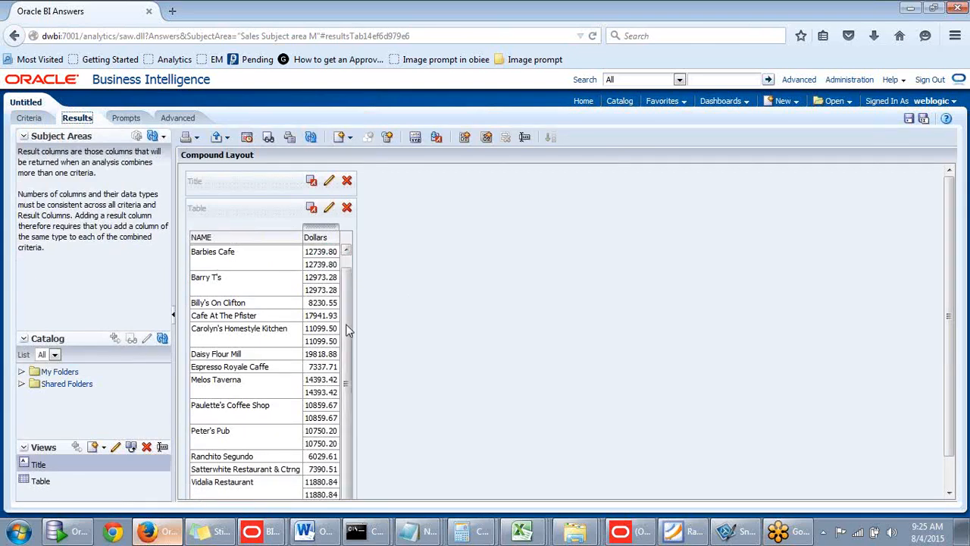
scroll(352, 267, up, 1)
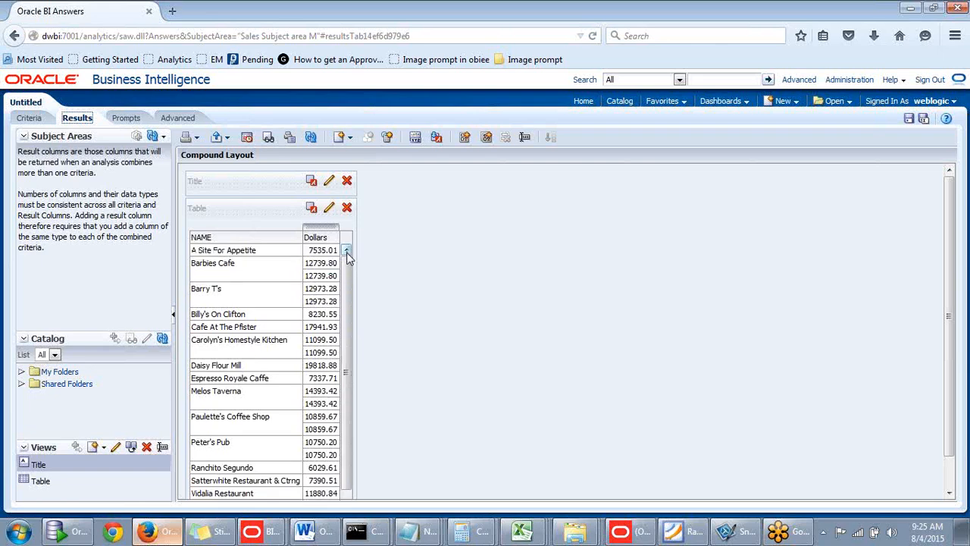
- Return to the criteria, set the set operation back to Union and display the results
click(14, 36)
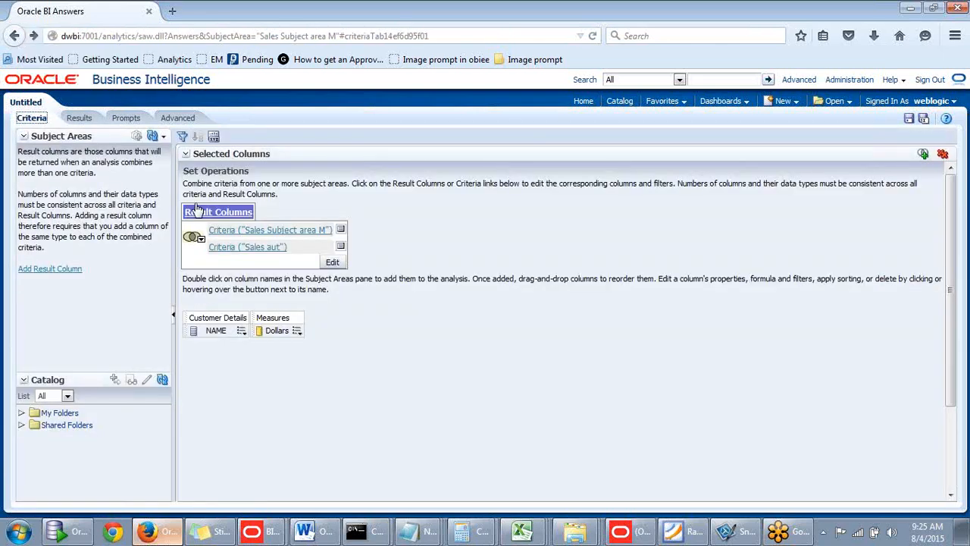
click(200, 238)
click(205, 252)
click(79, 119)
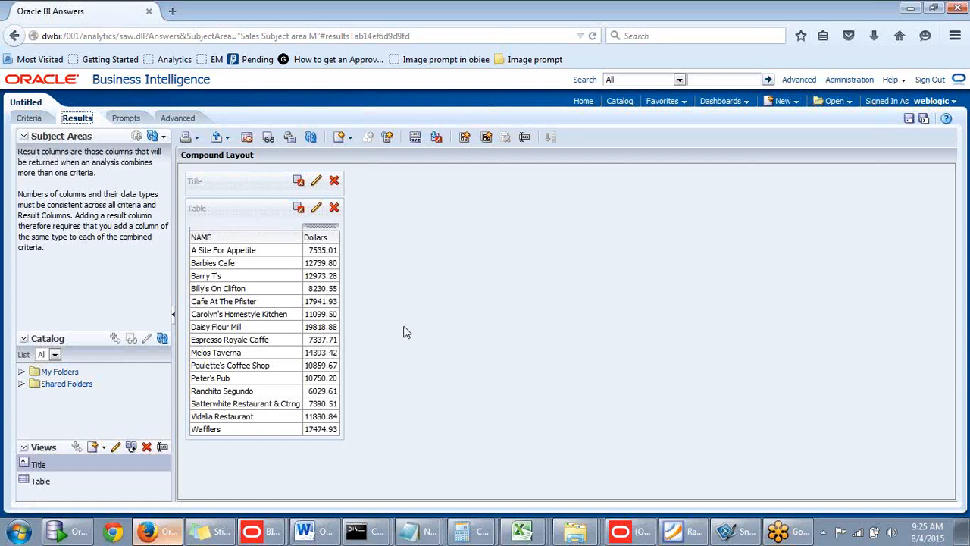
- Return to the criteria, change the set operation between the two criteria to Minus and display the results
click(29, 117)
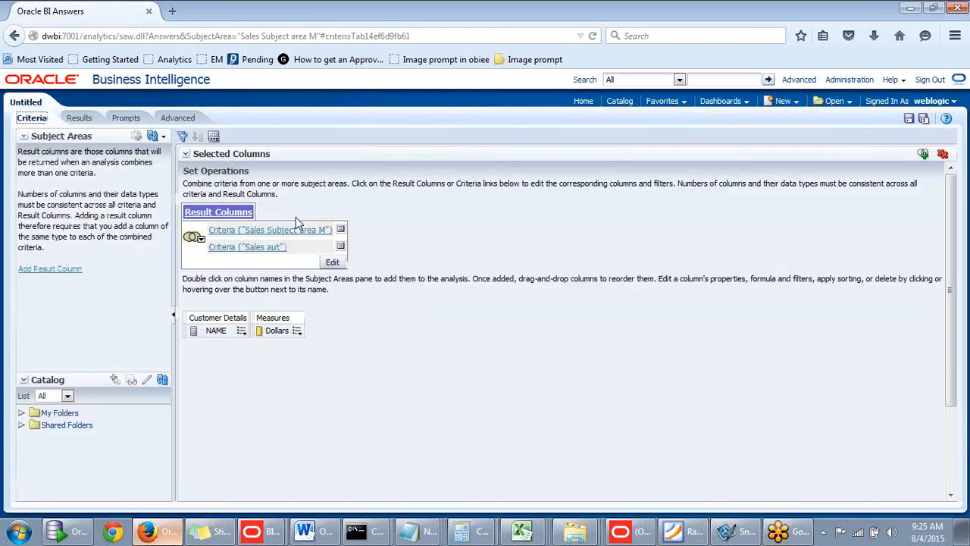
click(198, 240)
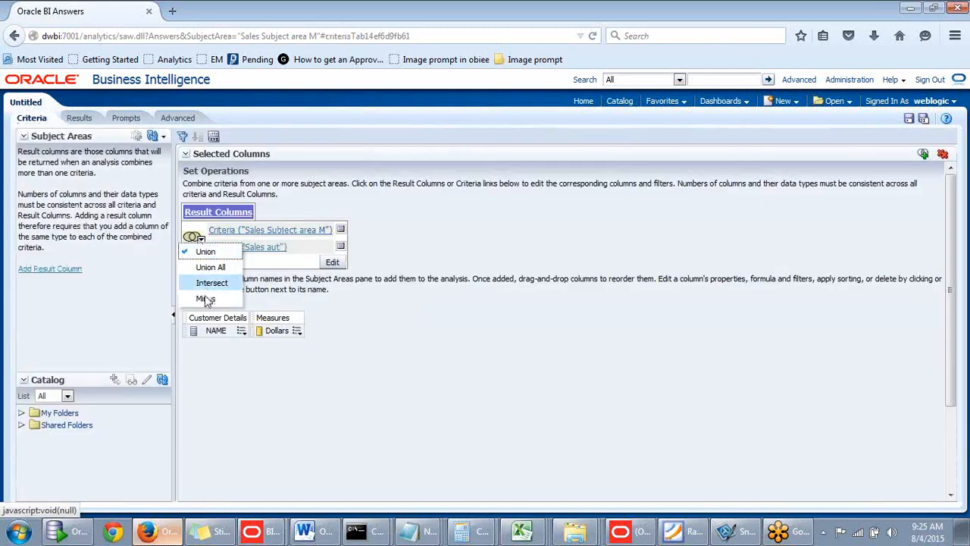
click(80, 120)
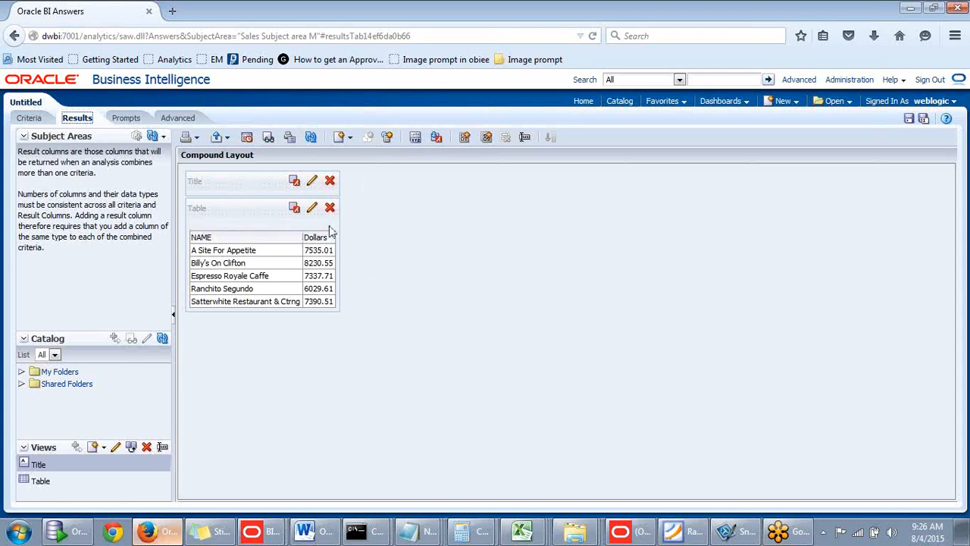
mouse_move(324, 227)
- Switch to the Book1 workbook in Excel, look over the tables on Sheet1 and minimise the workbook
click(518, 531)
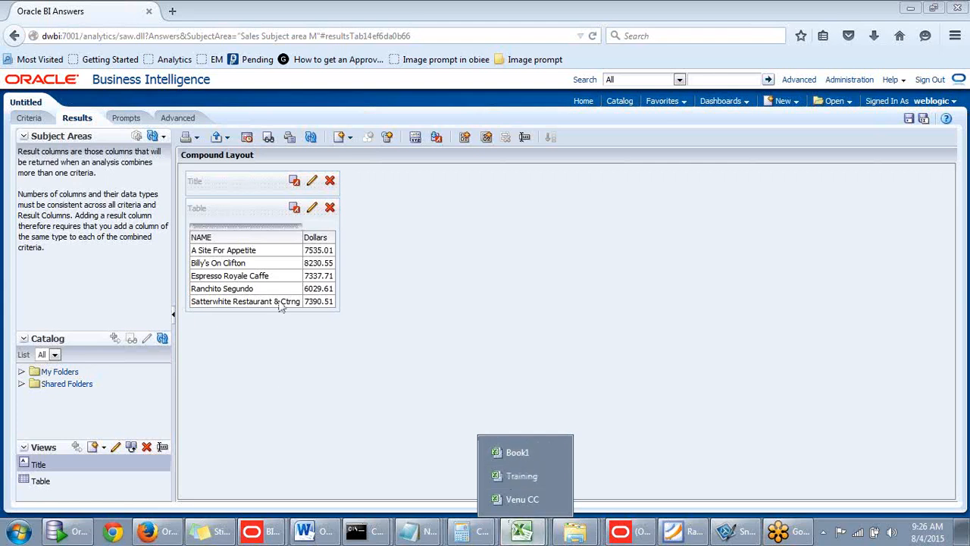
click(594, 422)
click(522, 532)
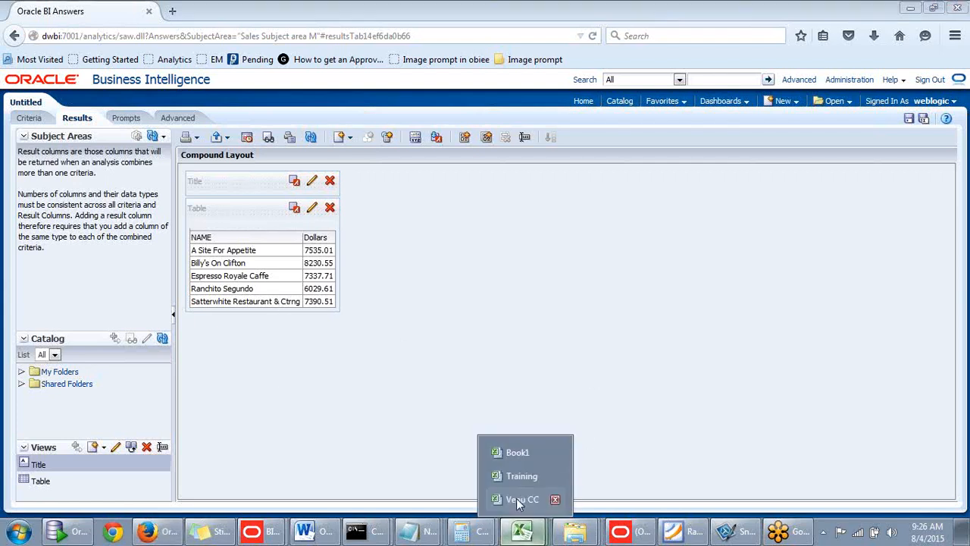
click(538, 454)
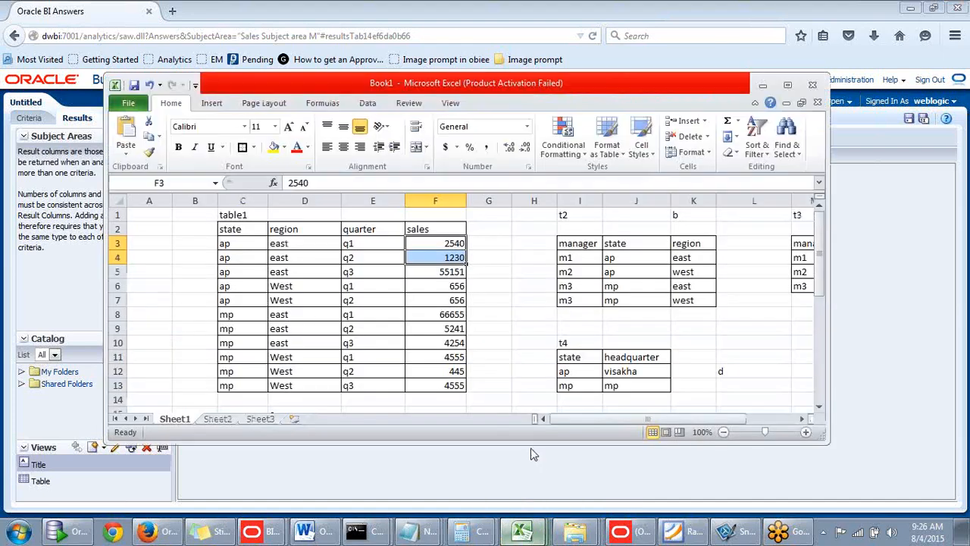
mouse_move(592, 420)
mouse_down()
mouse_move(606, 420)
mouse_move(591, 420)
mouse_up()
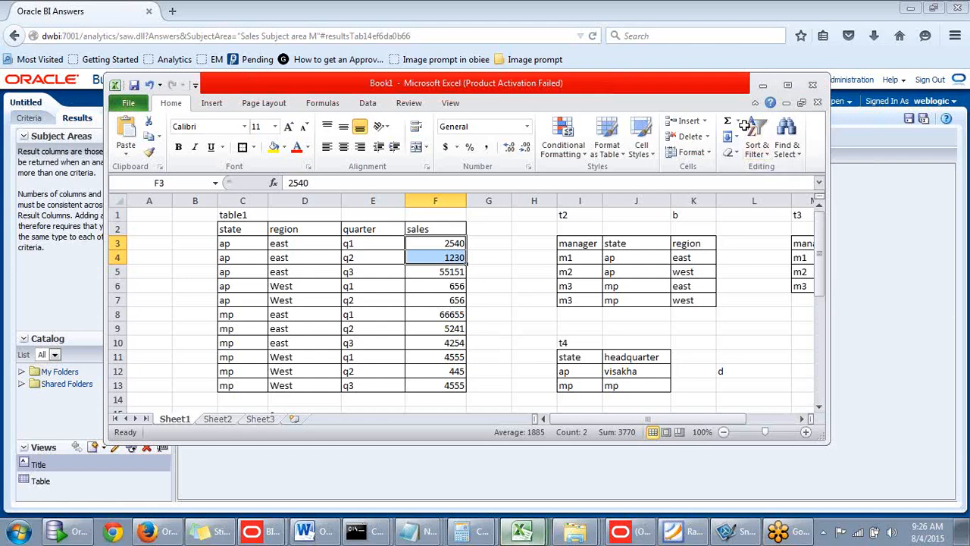
click(499, 281)
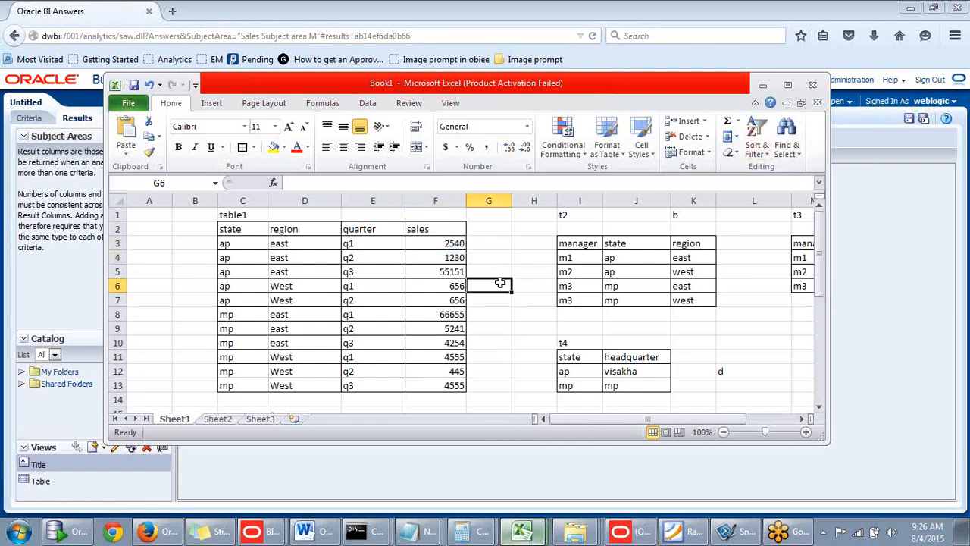
click(458, 343)
click(496, 244)
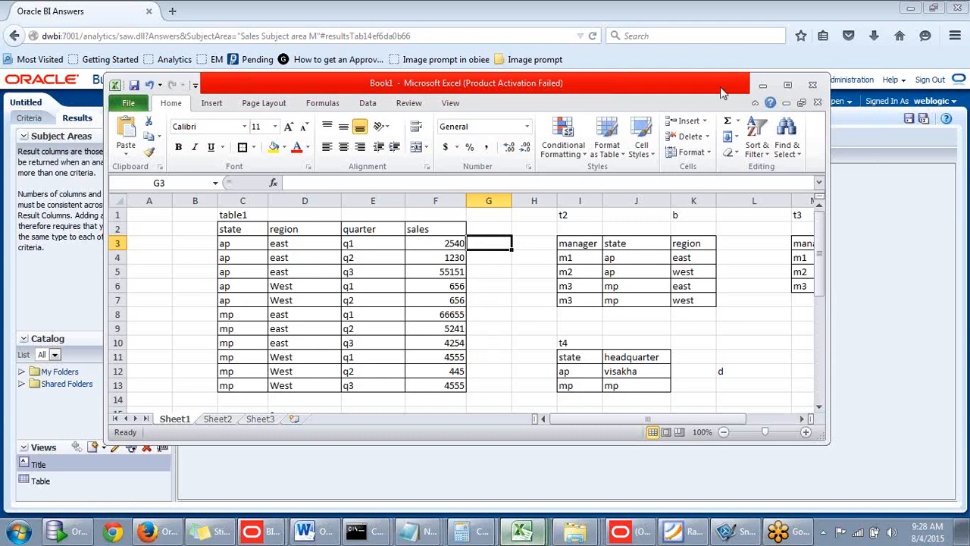
drag(726, 90, 732, 97)
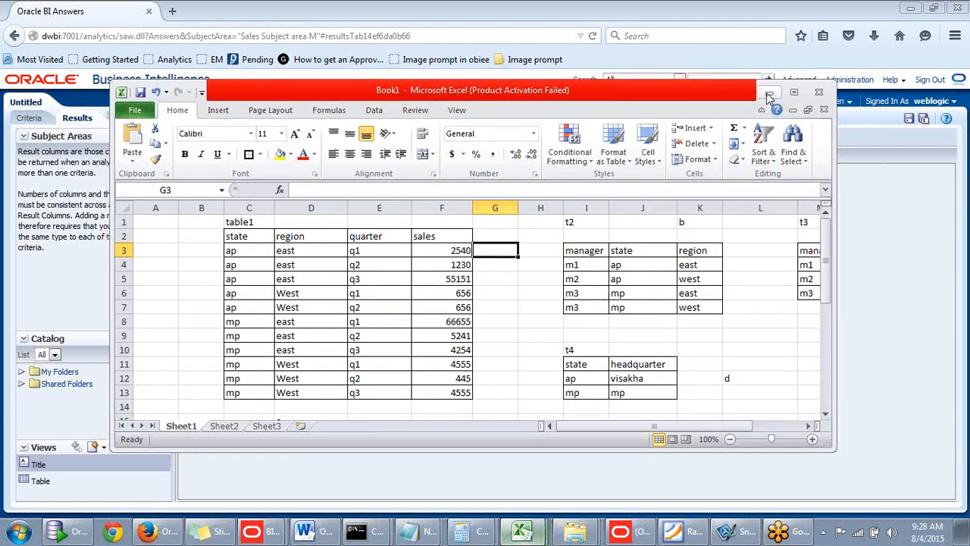
click(769, 92)
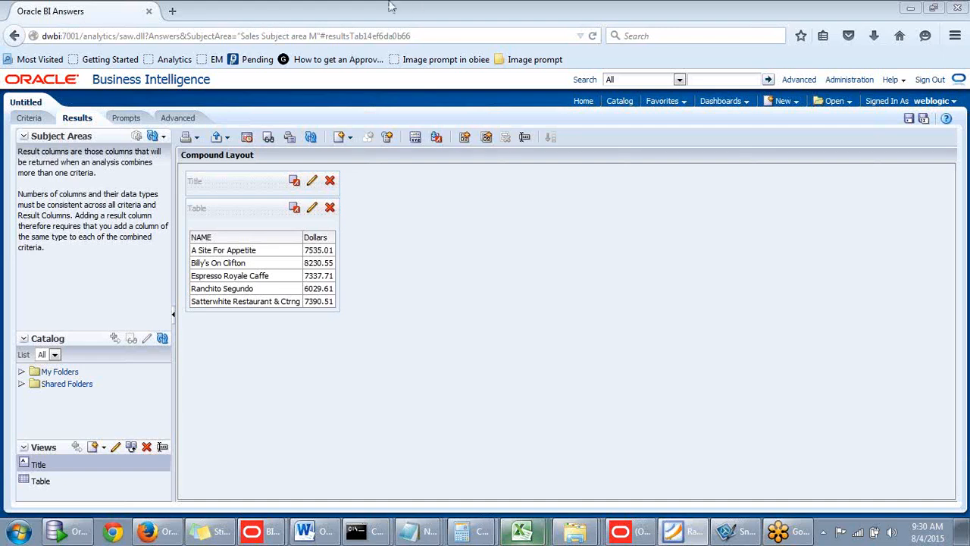
- Open a new browser tab alongside the Oracle BI Answers analysis and return to the analysis
click(180, 17)
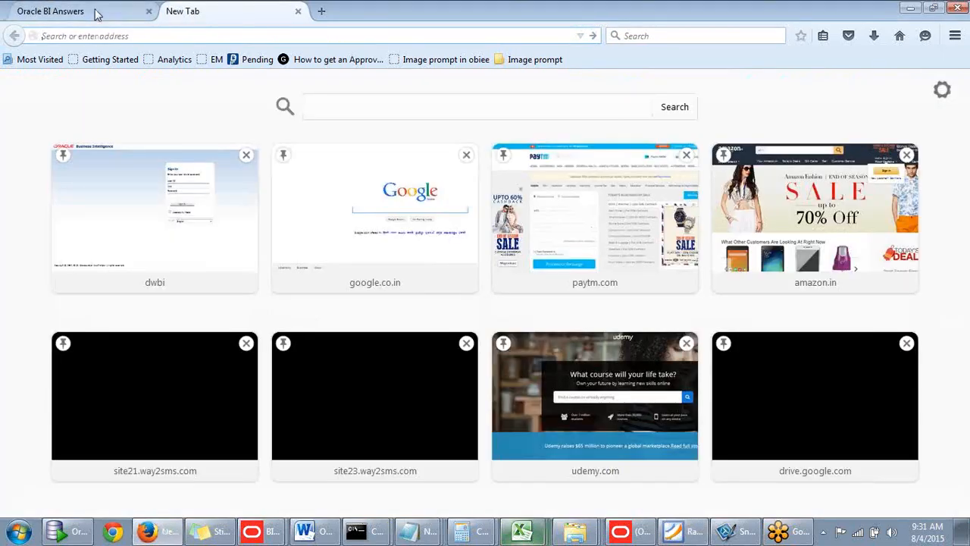
click(96, 14)
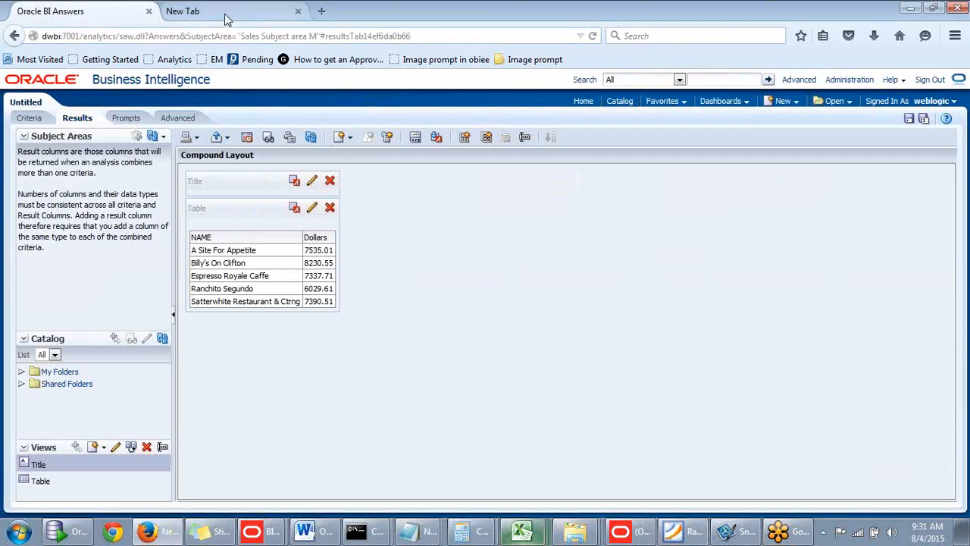
key(ctrl+Tab)
click(108, 20)
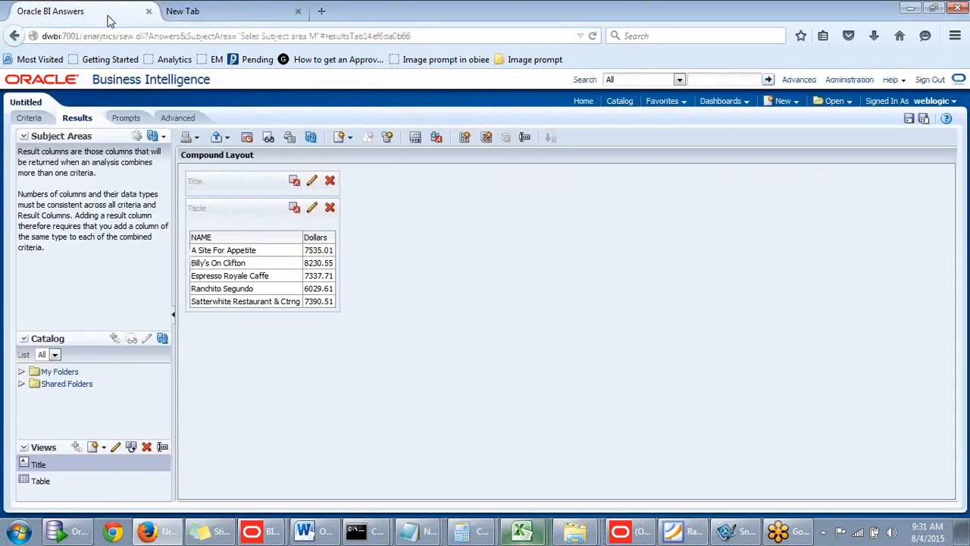
click(201, 17)
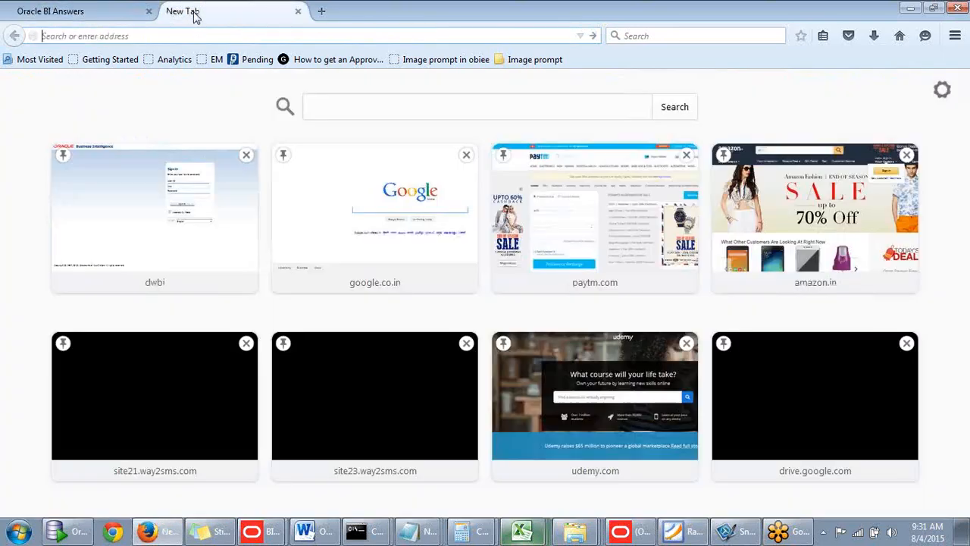
click(121, 16)
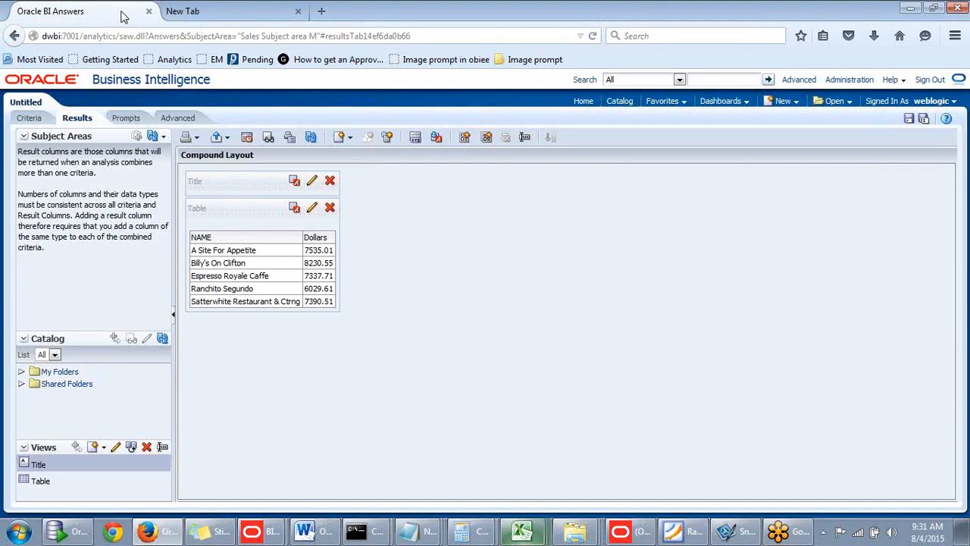
- Copy the server part dwbi:7001/ from the analysis address and paste it as the address of the new browser tab
click(83, 35)
click(84, 35)
drag(84, 36, 30, 36)
key(ctrl+c)
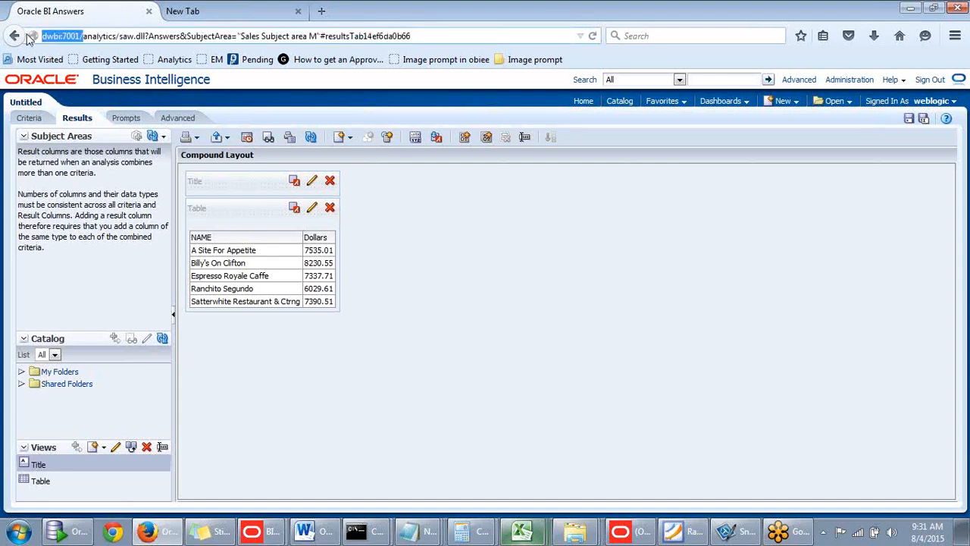
click(206, 13)
click(119, 13)
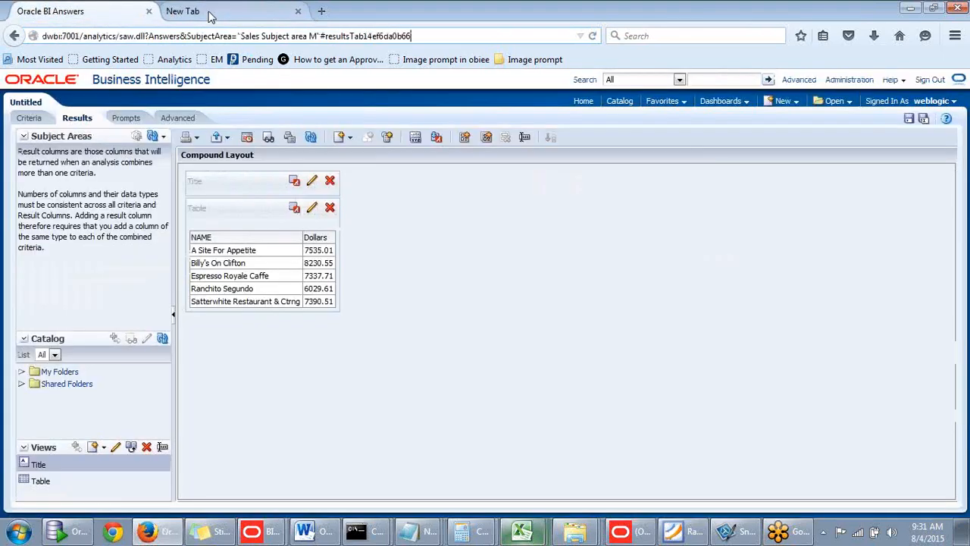
click(210, 15)
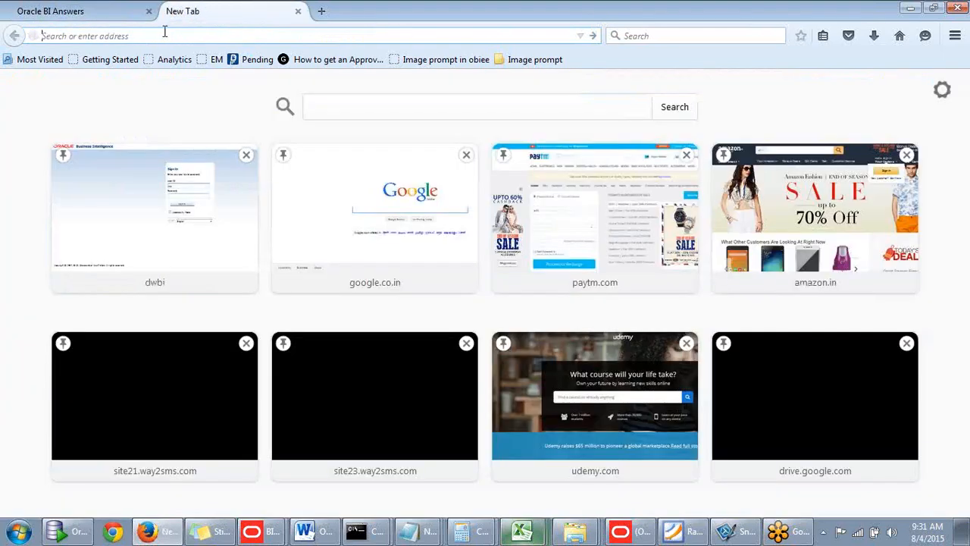
key(ctrl+v)
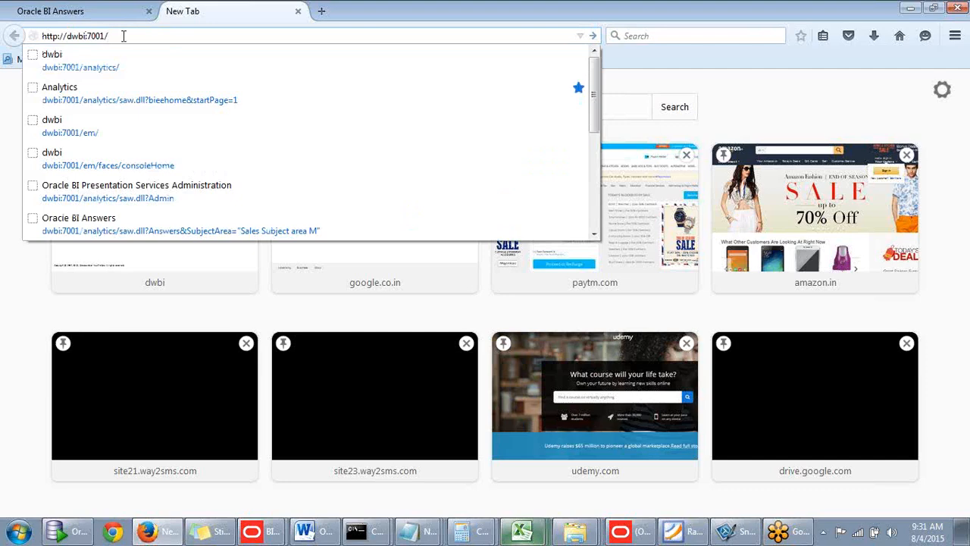
key(Escape)
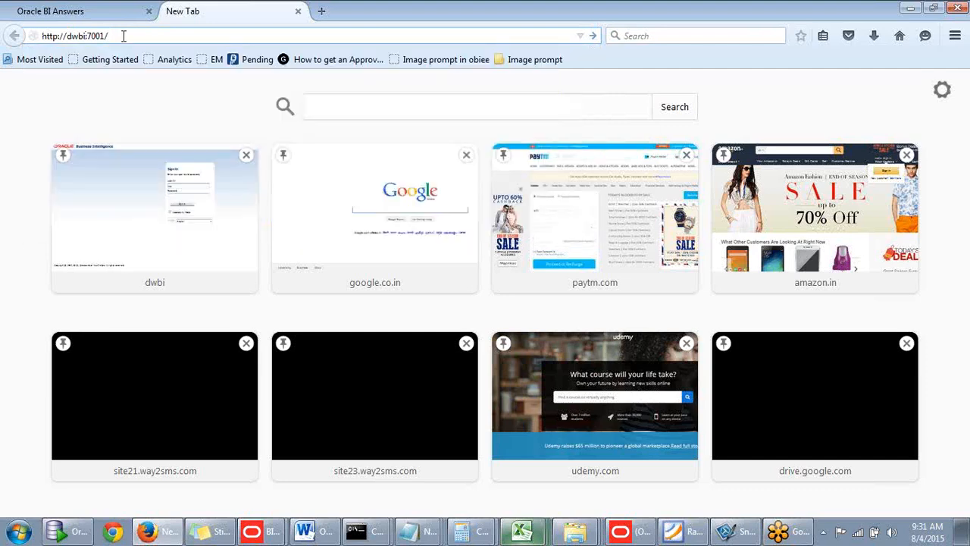
text(co)
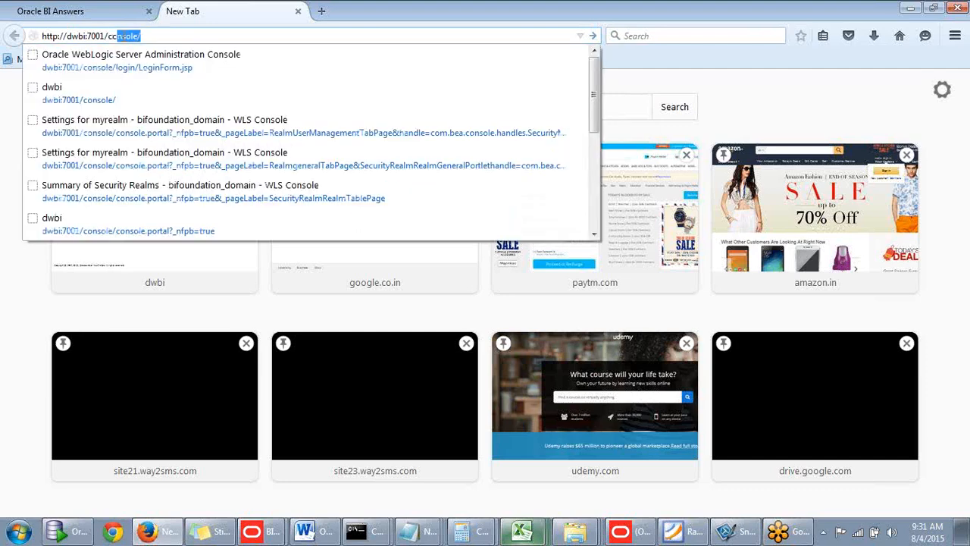
key(Escape)
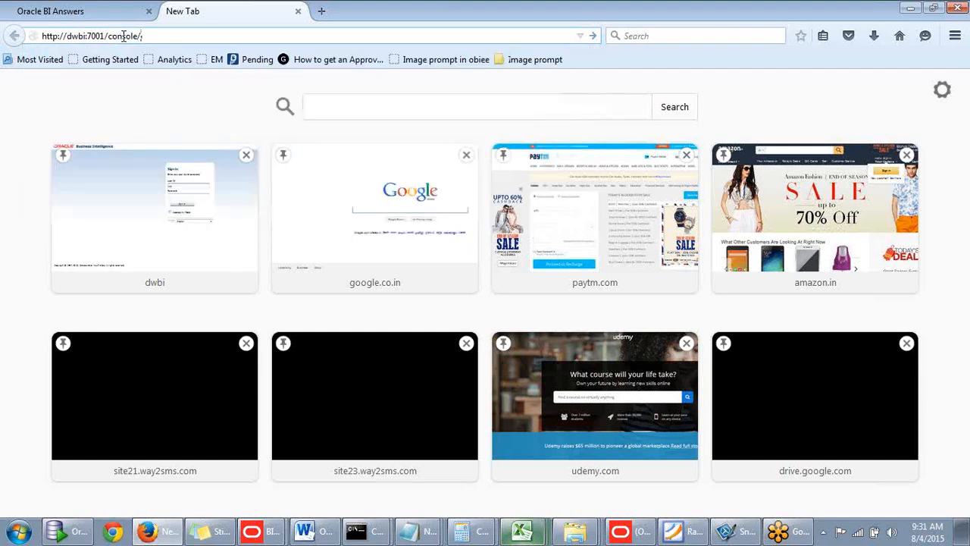
key(Return)
- Log in to the Administration Console as weblogic with the account password and dismiss the offer to remember the password
text(we)
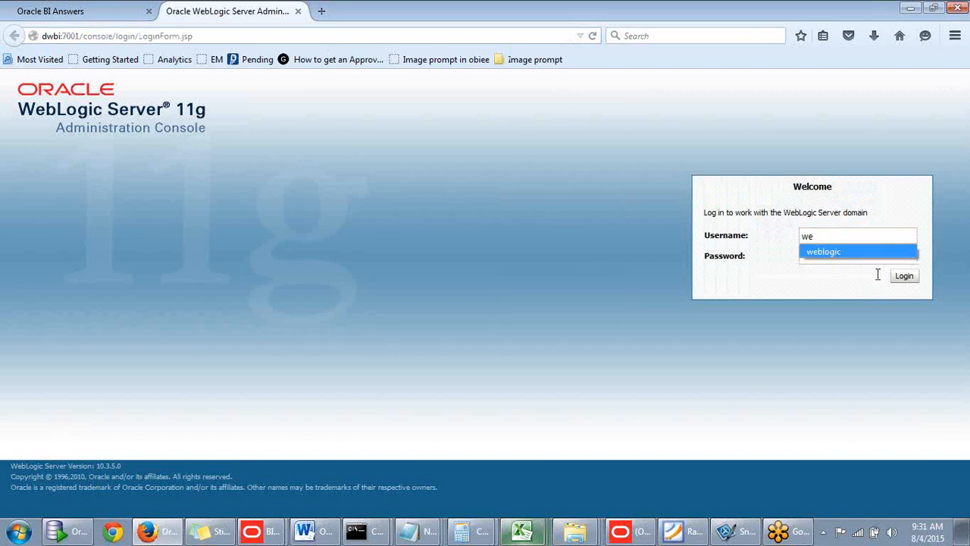
click(849, 253)
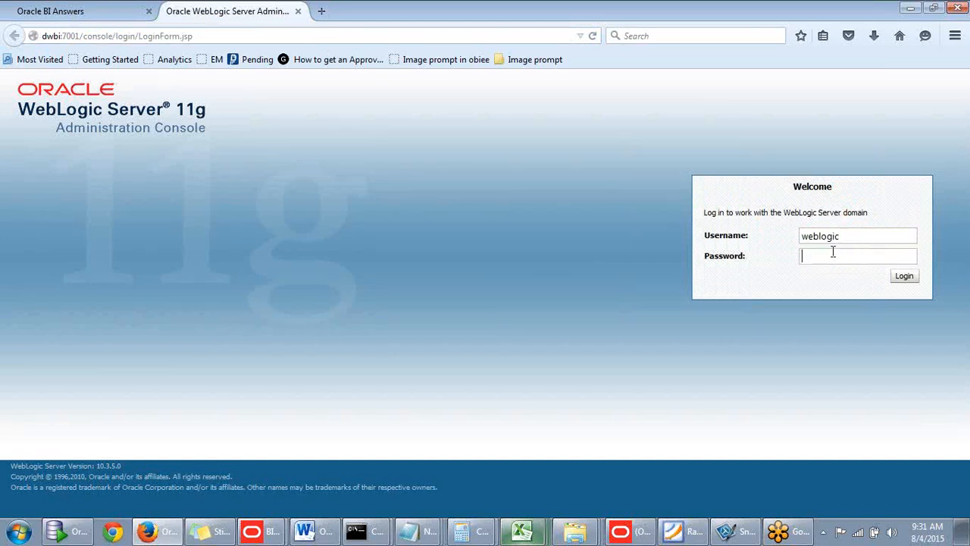
click(833, 253)
text(••••••)
text(••)
key(Return)
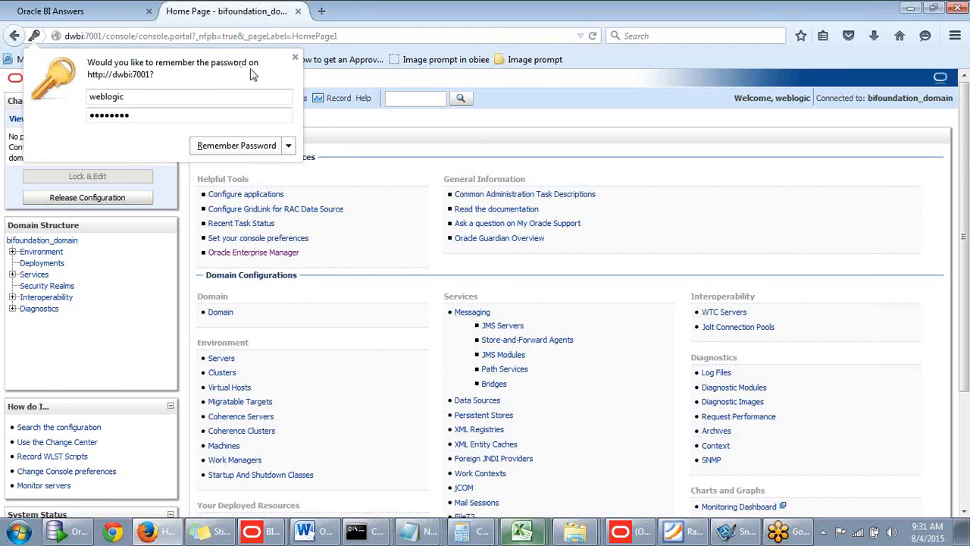
click(332, 283)
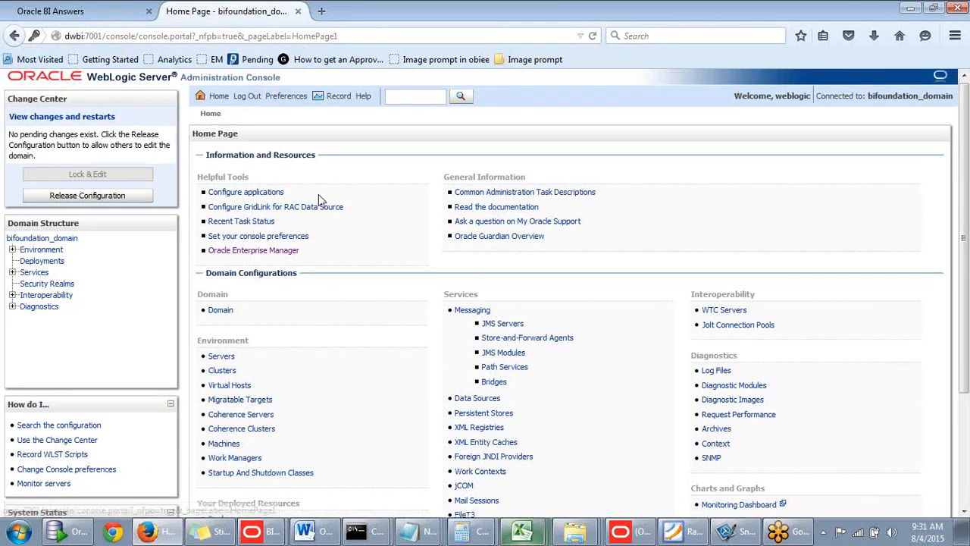
- Go to Security Realms, open the myrealm settings and display its Users and Groups page
scroll(307, 191, down, 3)
scroll(250, 191, up, 3)
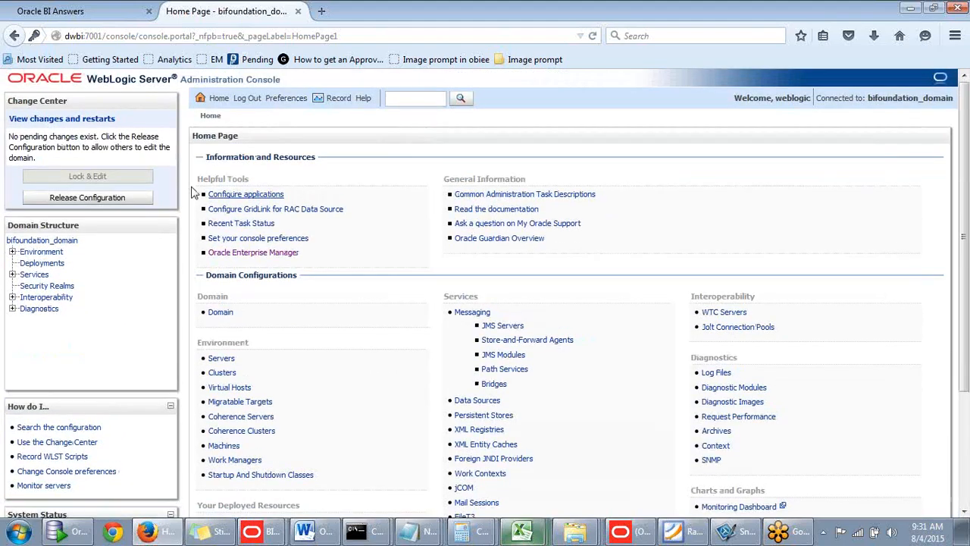
click(44, 289)
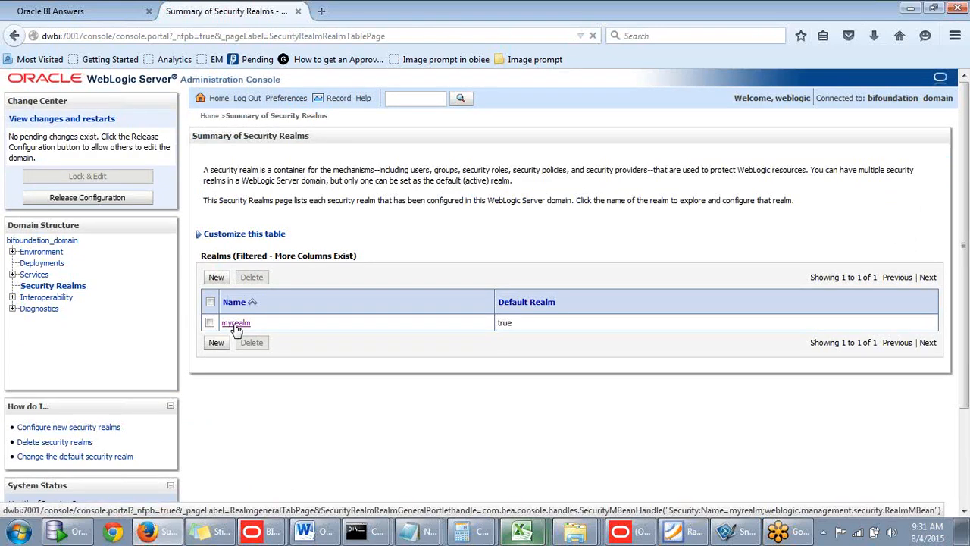
click(235, 324)
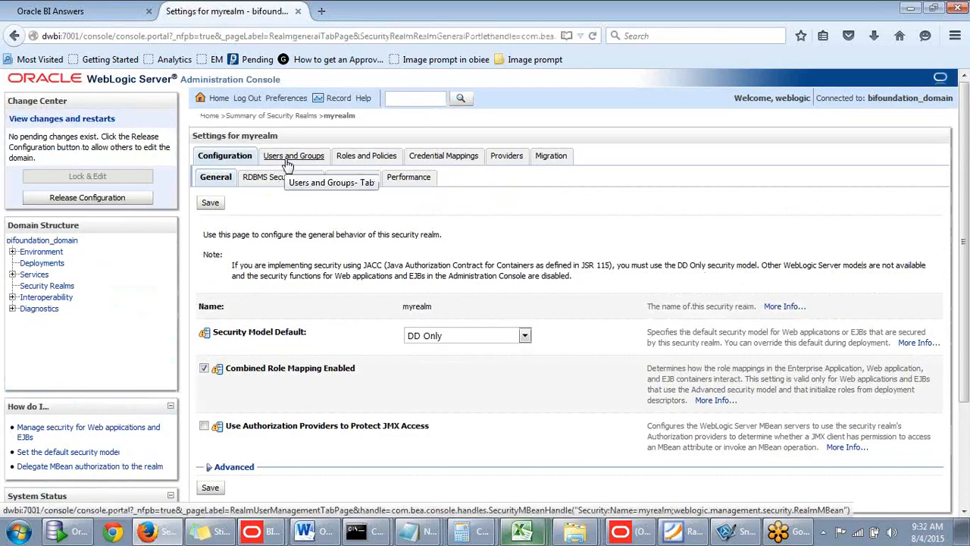
click(287, 165)
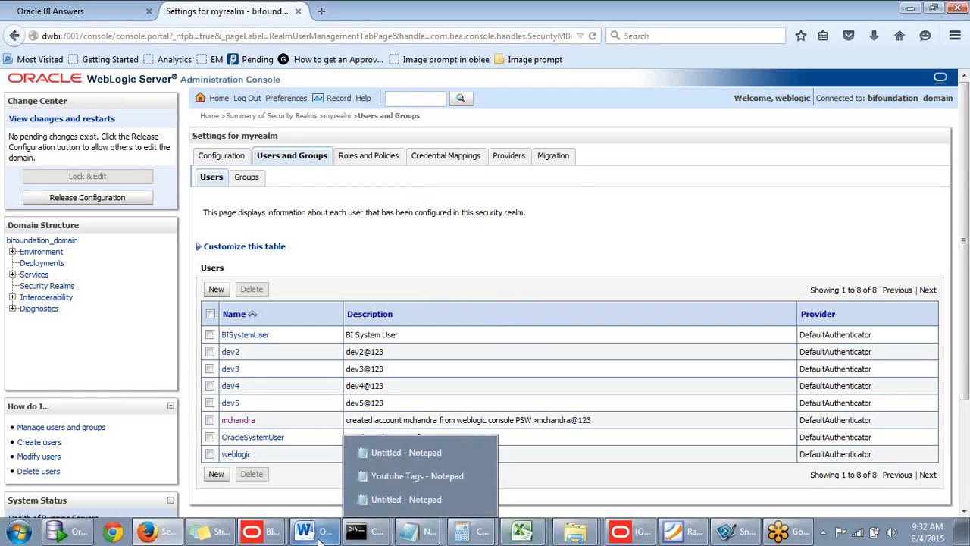
- Switch to Book1 in Excel, show the empty Sheet3, place the window beside the console's user names and select cell E3
mouse_move(534, 534)
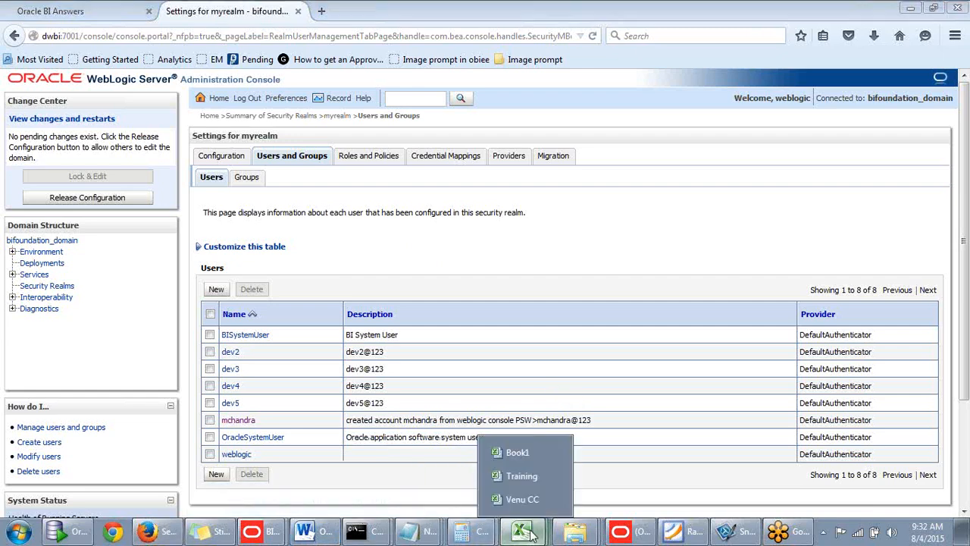
click(524, 453)
click(265, 426)
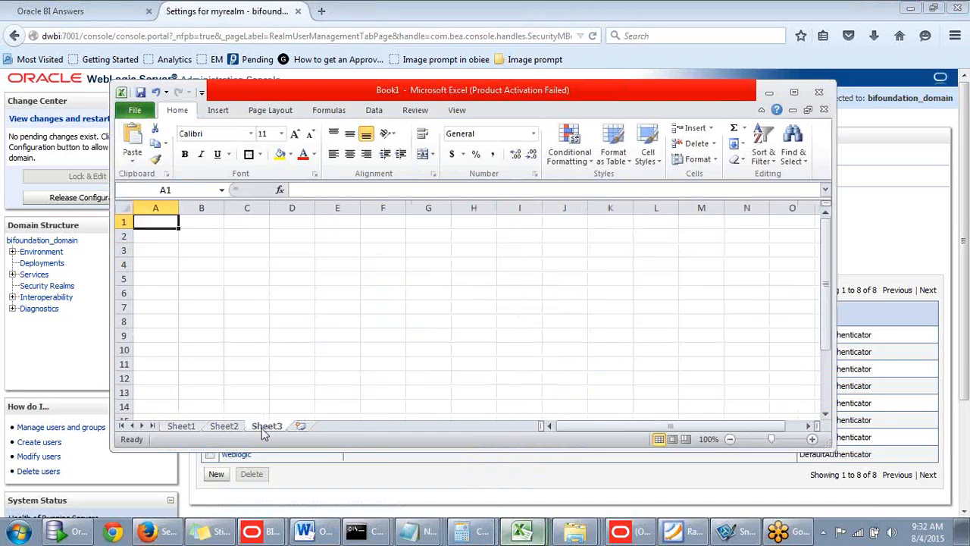
drag(617, 91, 832, 120)
click(506, 273)
click(558, 274)
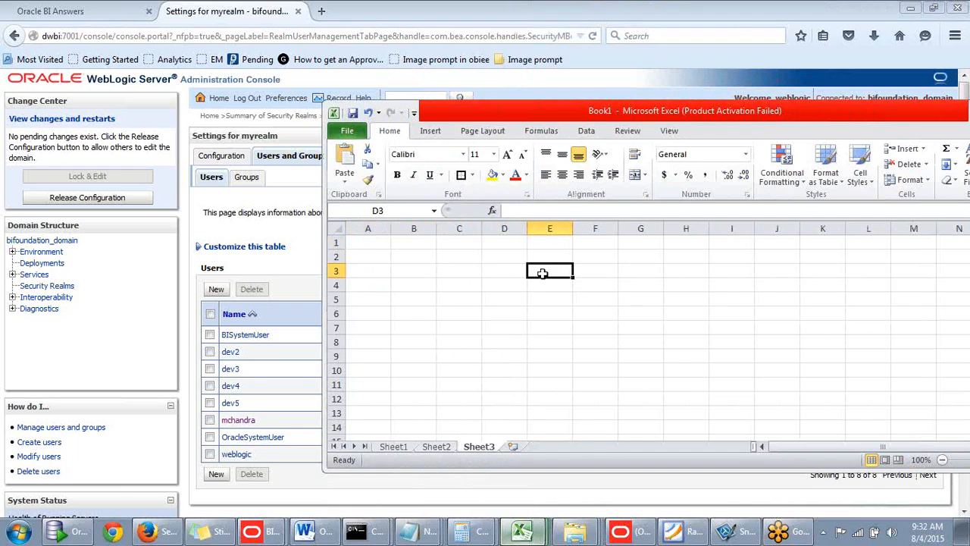
- Move the workbook window clear of the console's realm settings and enter the heading Users& Groups in cell D3
click(501, 272)
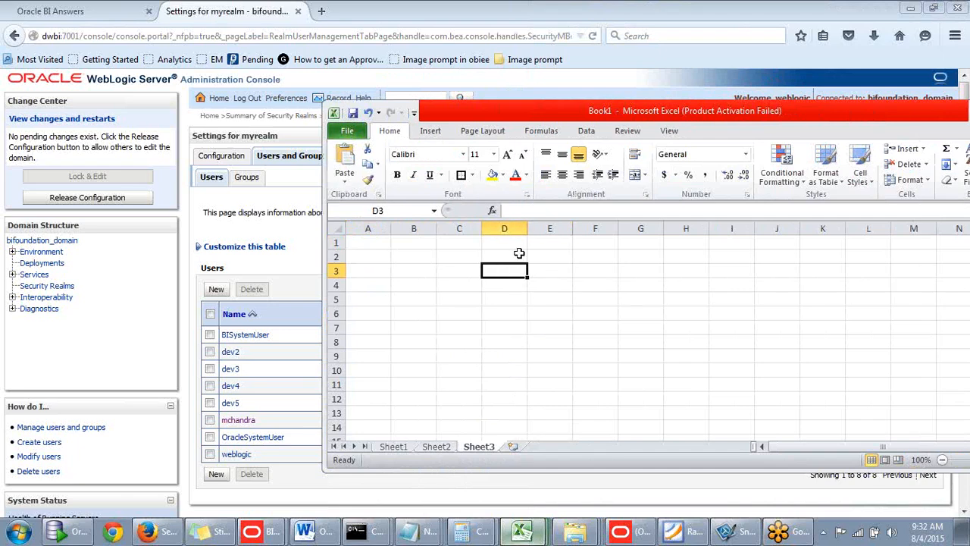
drag(626, 115, 631, 214)
text(Users)
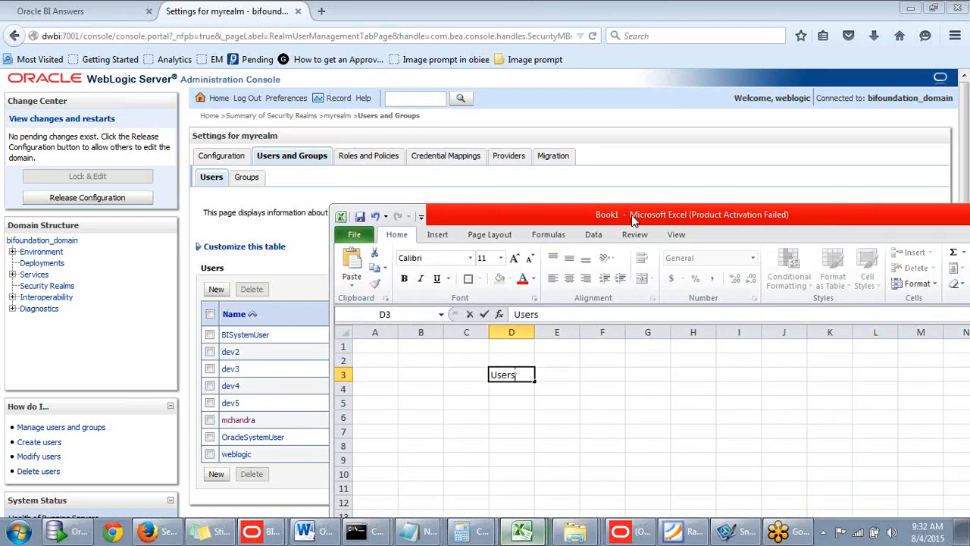
text(& Groups)
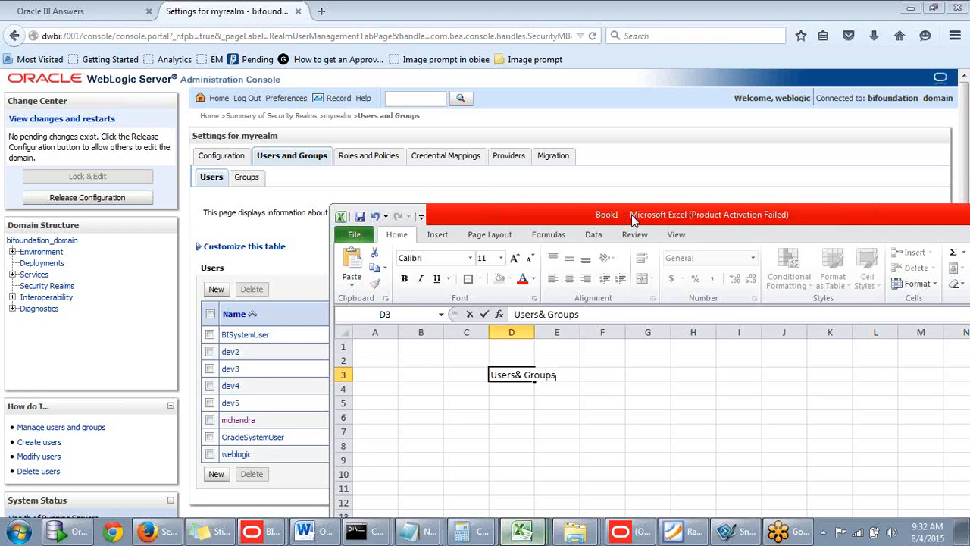
click(565, 392)
- Widen columns D and E and enter the heading Roles in cell E3
drag(534, 332, 732, 334)
click(657, 376)
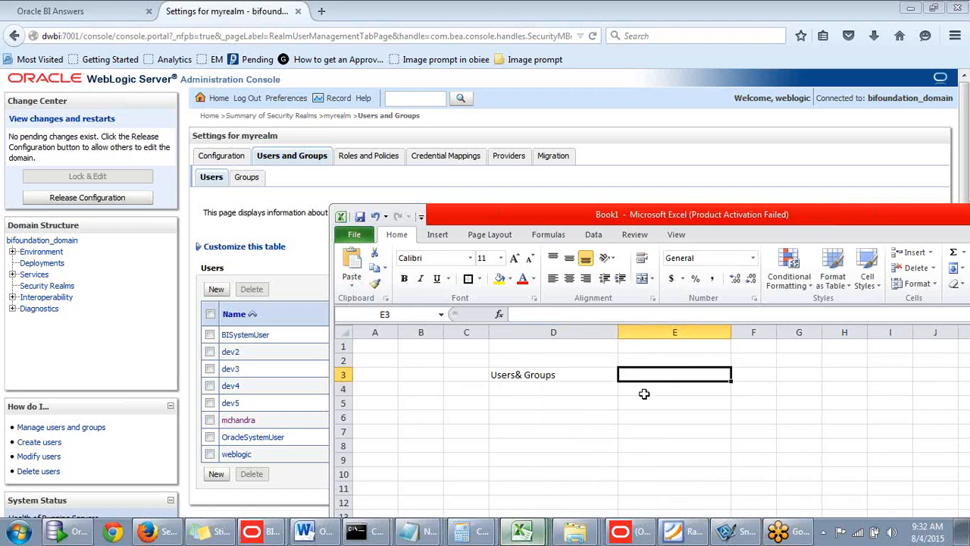
text(Roles)
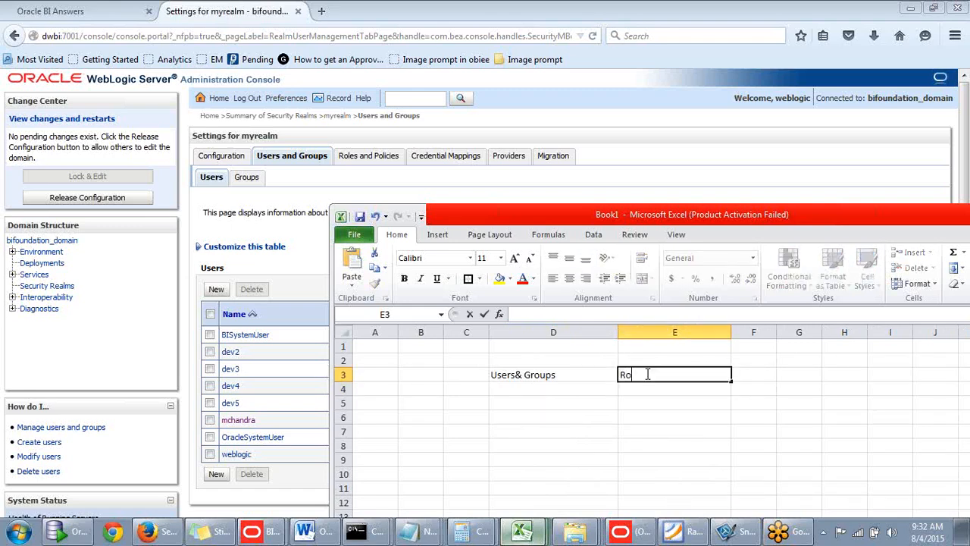
click(580, 390)
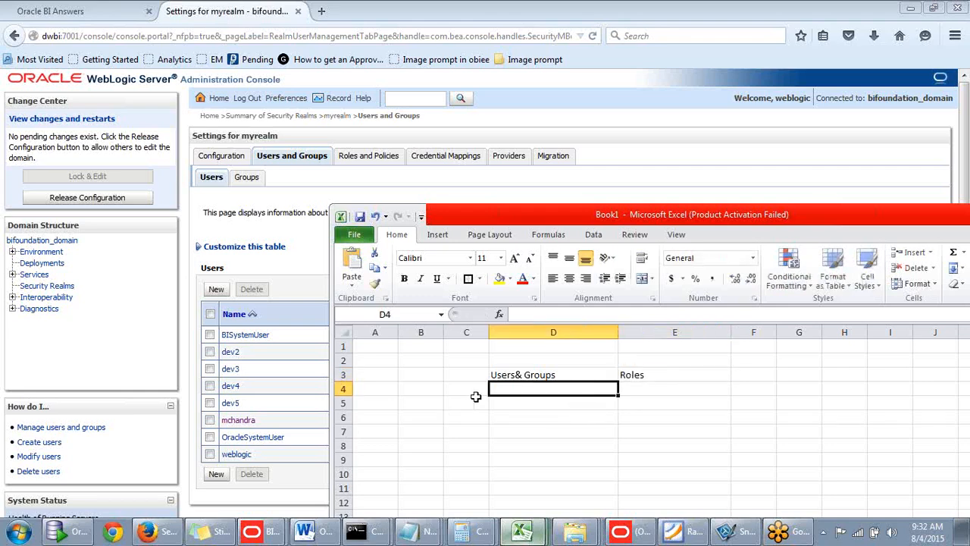
- Enter the number 300 in cell B4, beside the Users& Groups column
click(421, 392)
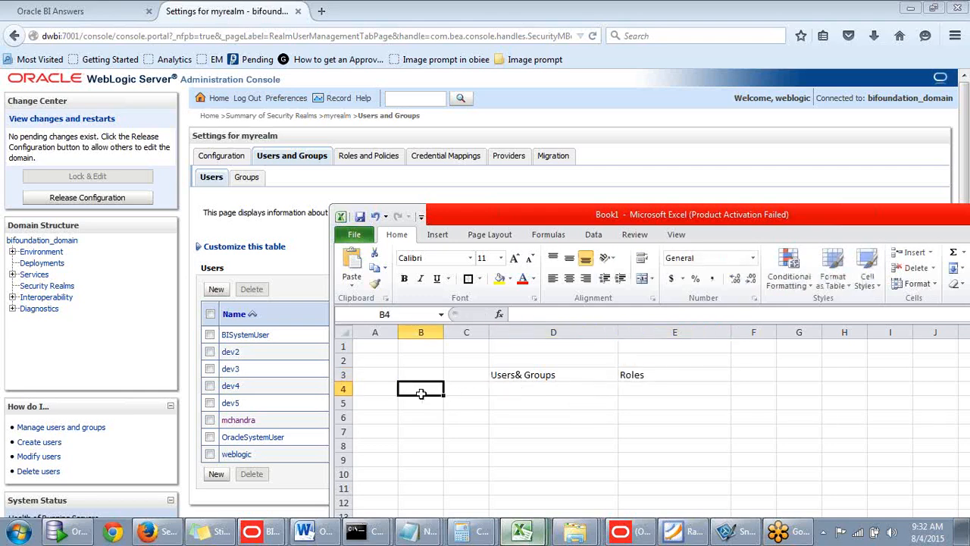
text(300)
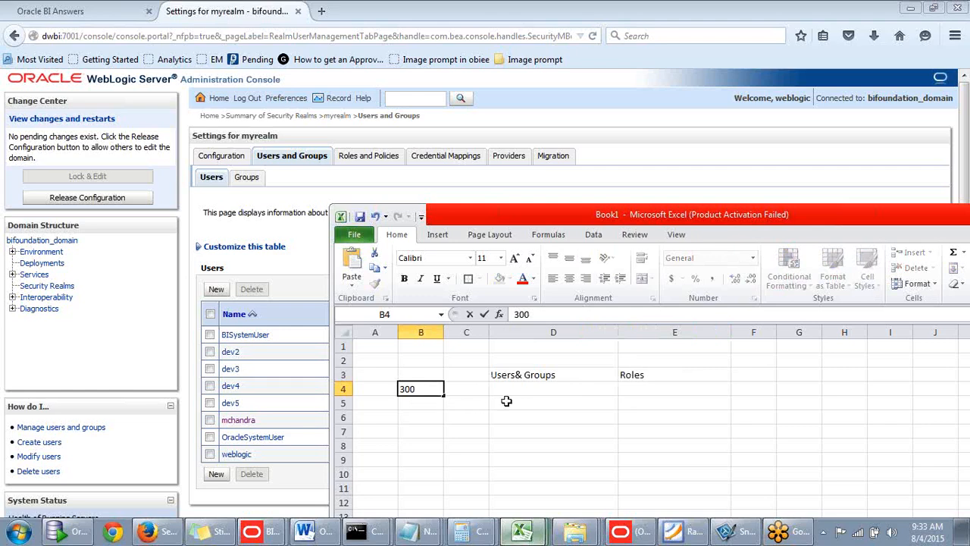
click(509, 388)
click(423, 390)
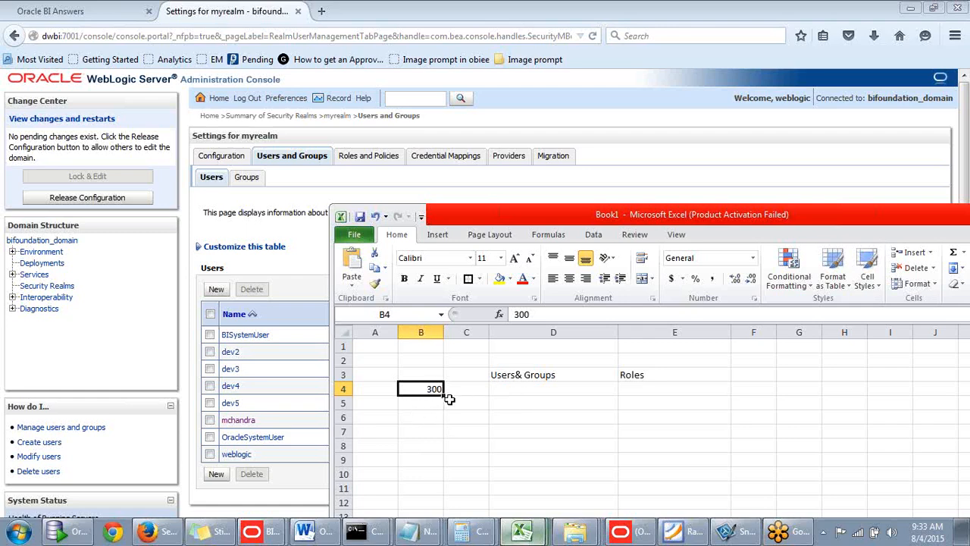
- List the groups g1, g2 and g3 in cells D4 to D6 under the Users& Groups heading
click(501, 391)
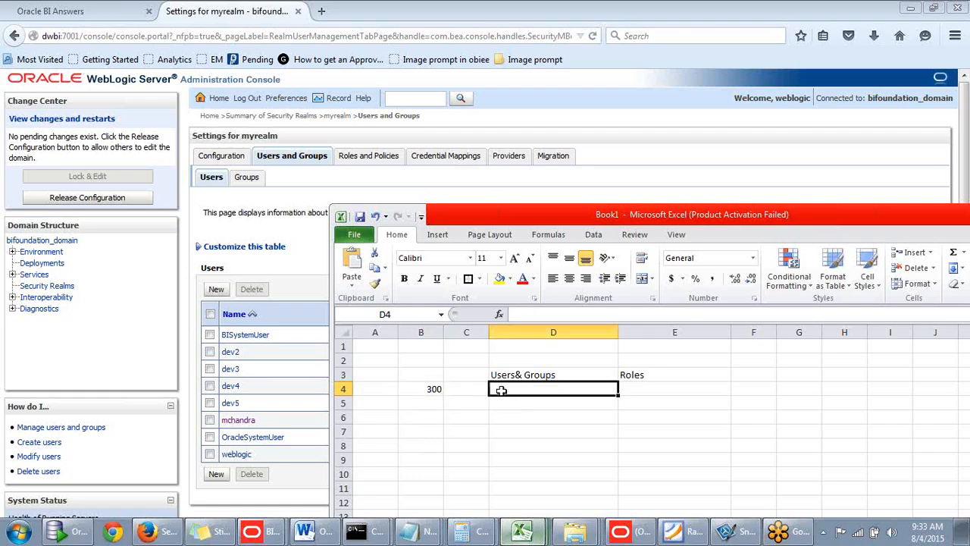
text(g)
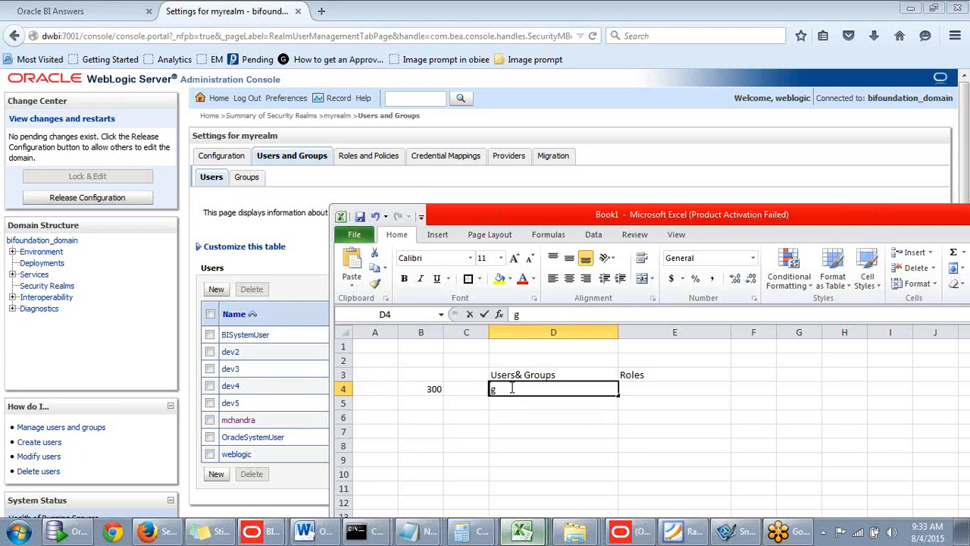
text(1)
click(523, 405)
text(g2)
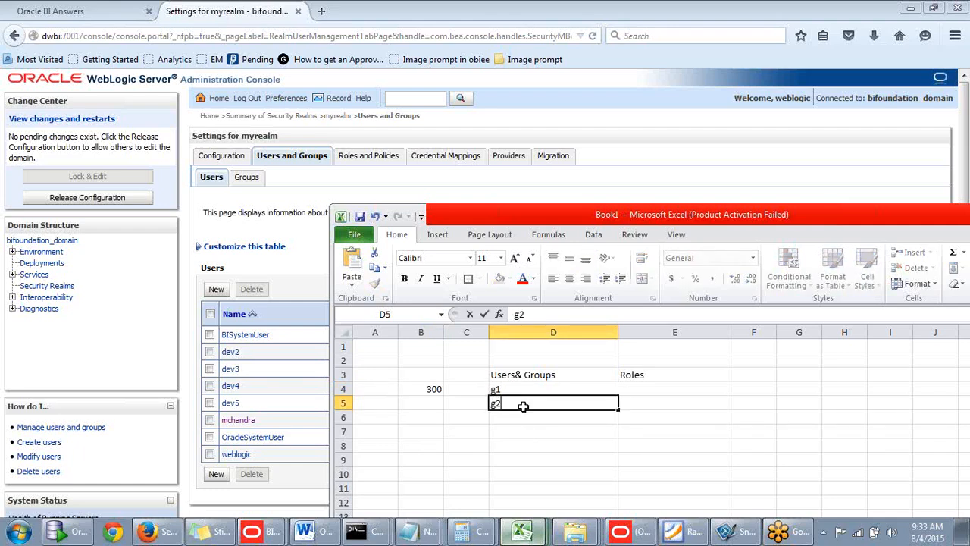
click(520, 418)
text(g3)
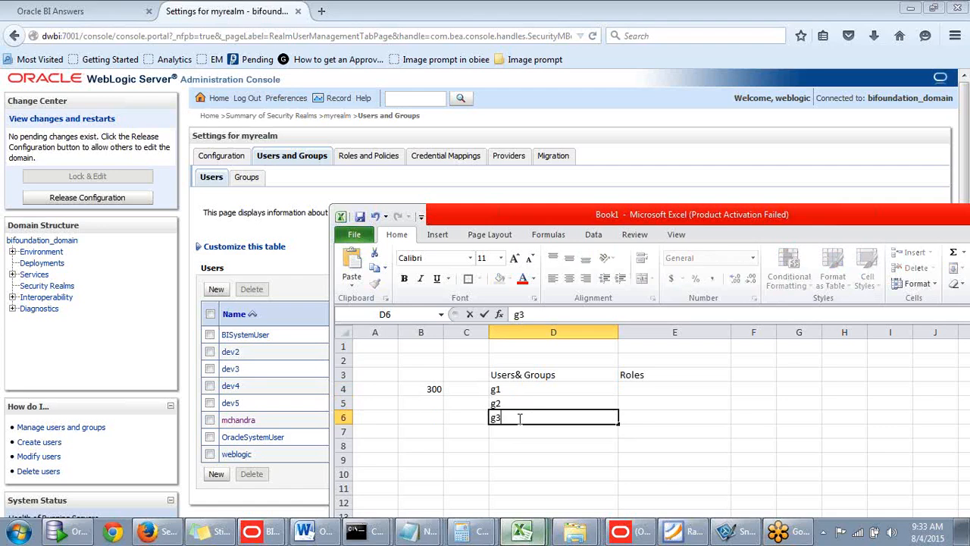
click(467, 362)
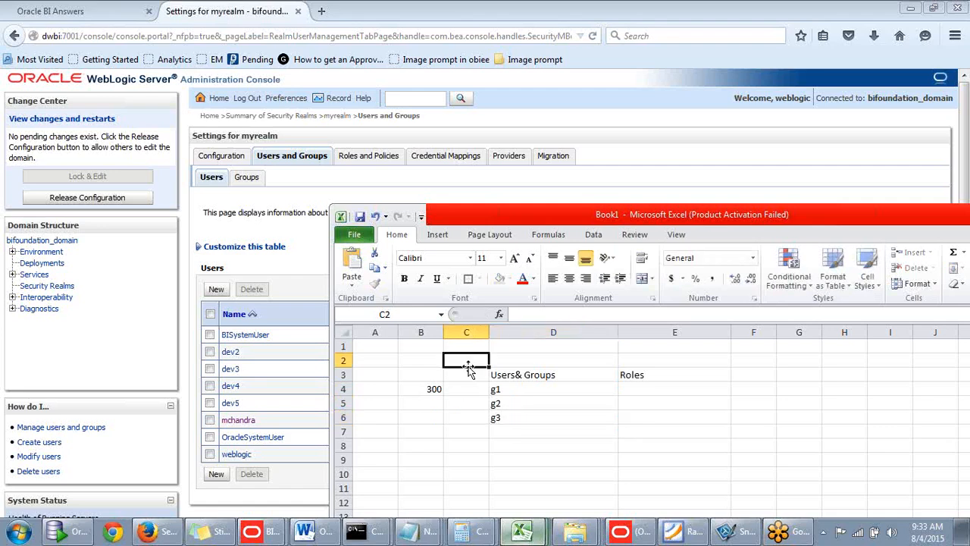
click(525, 389)
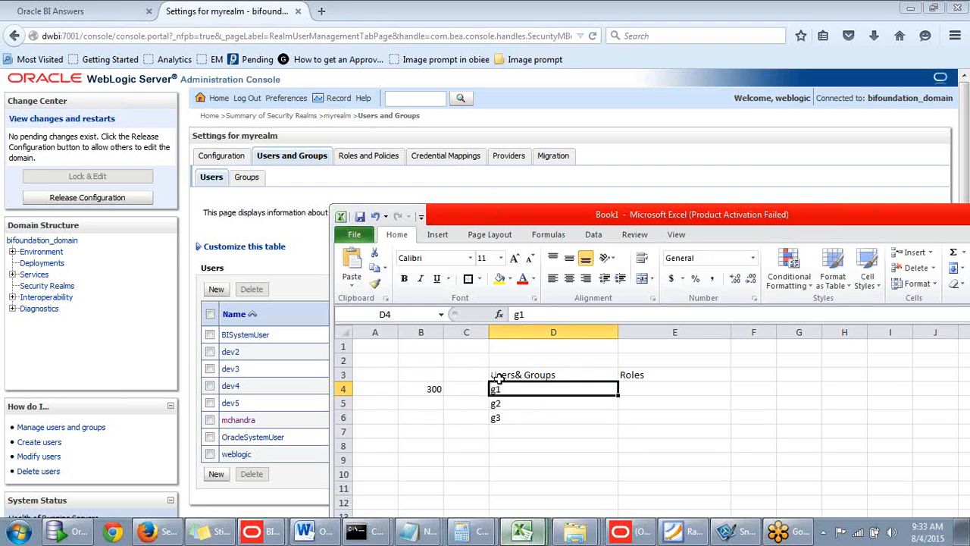
click(434, 390)
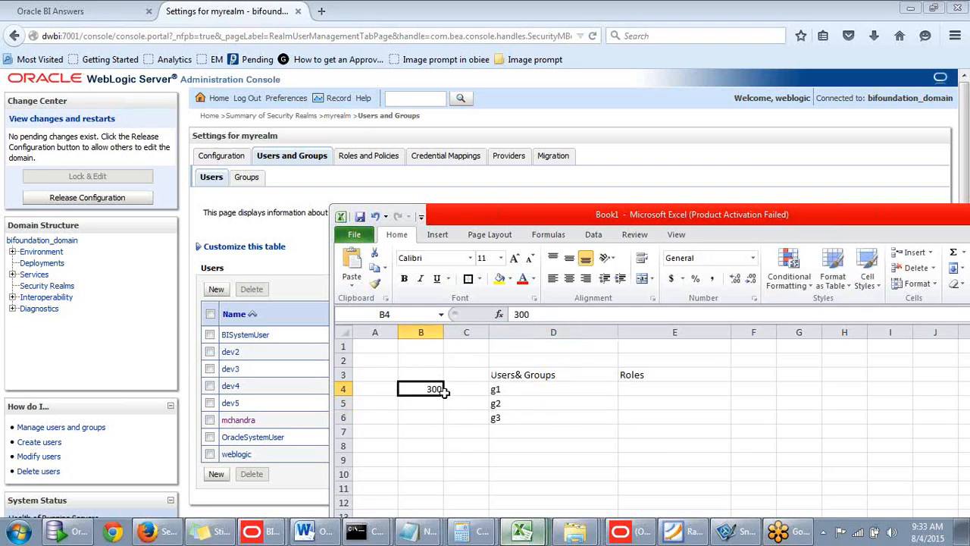
click(497, 391)
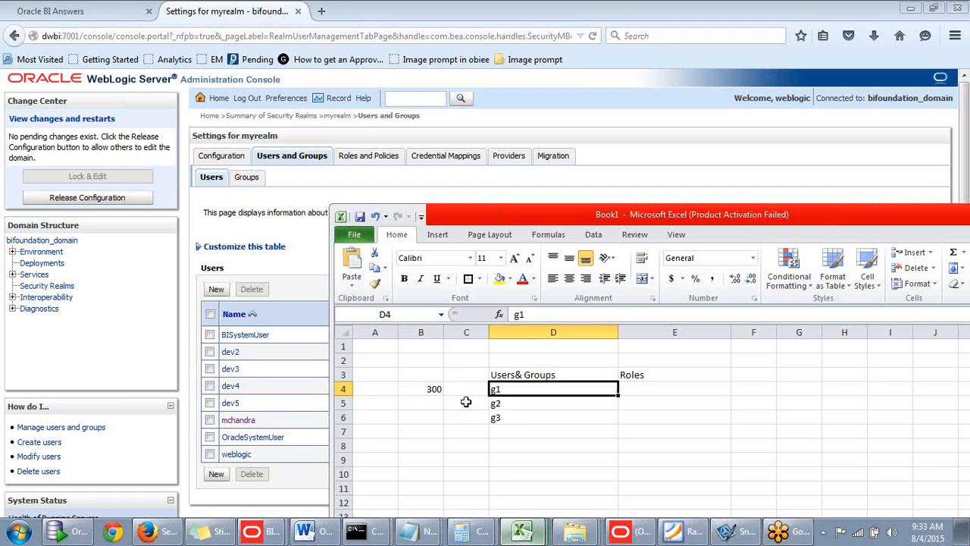
click(505, 404)
click(514, 391)
click(505, 404)
click(512, 391)
click(503, 403)
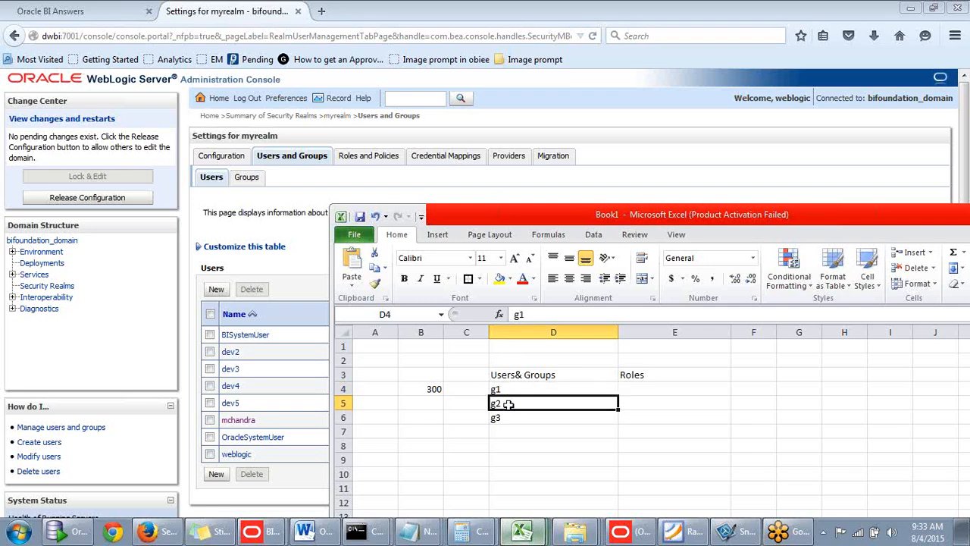
click(512, 391)
click(667, 389)
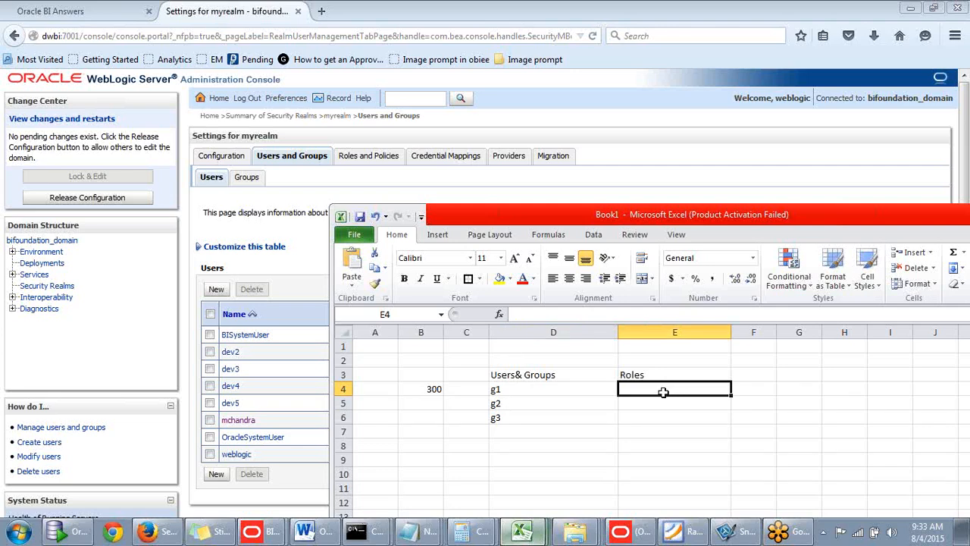
click(423, 403)
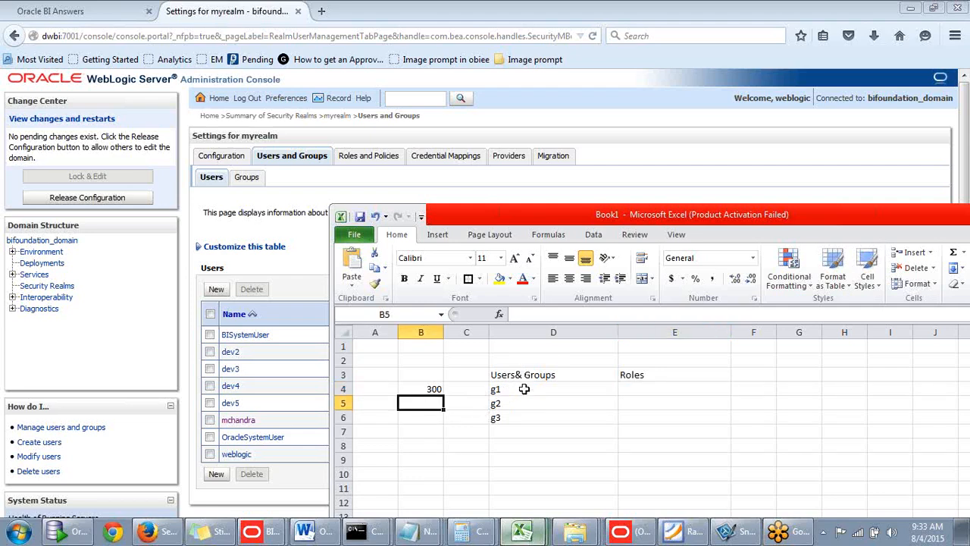
click(629, 403)
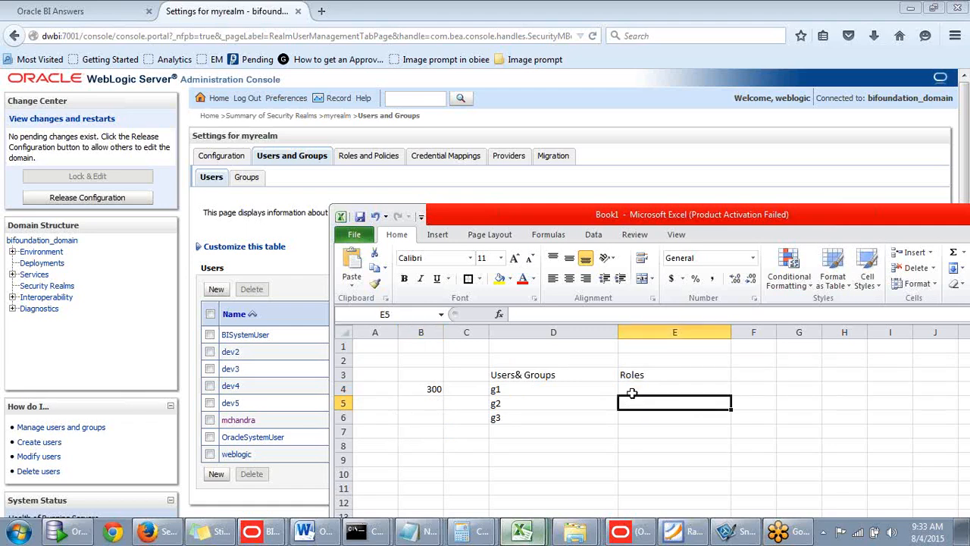
click(637, 389)
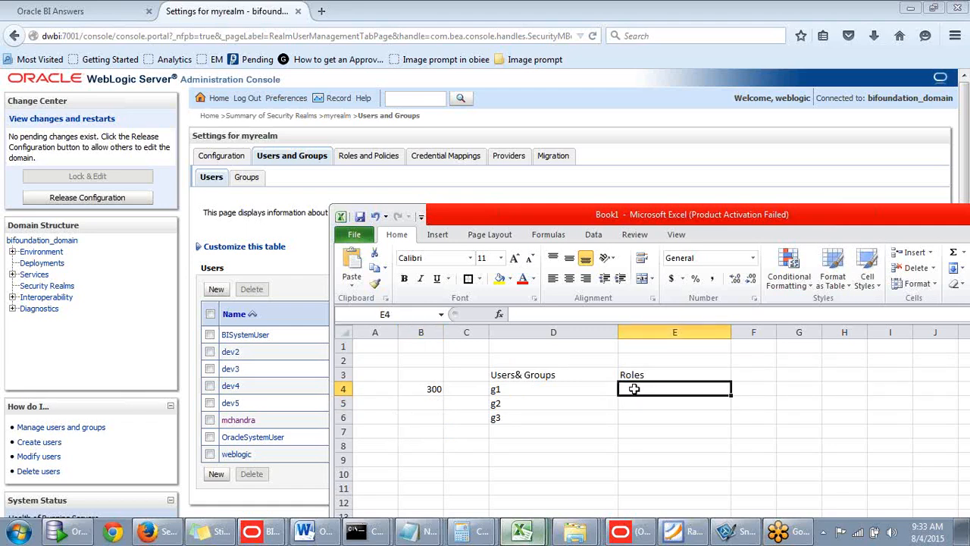
click(627, 404)
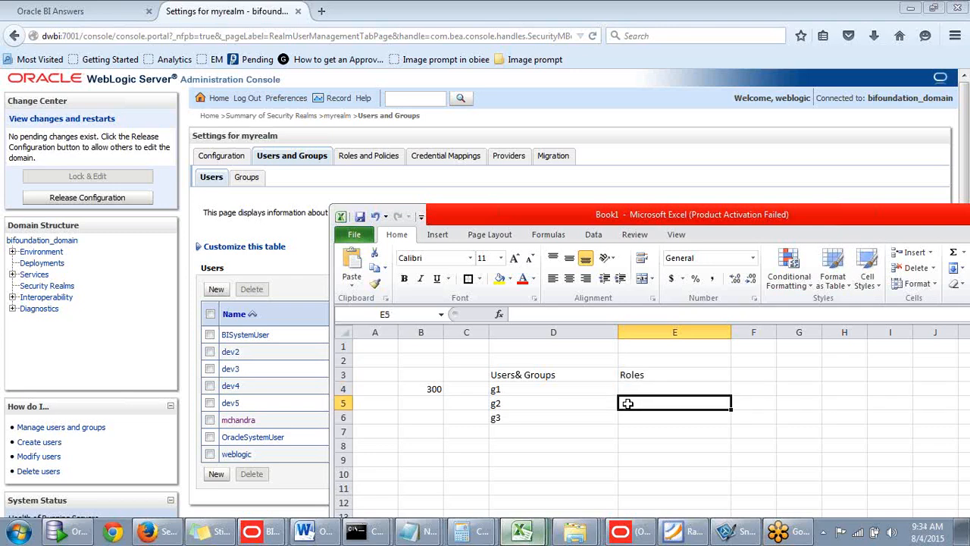
click(631, 389)
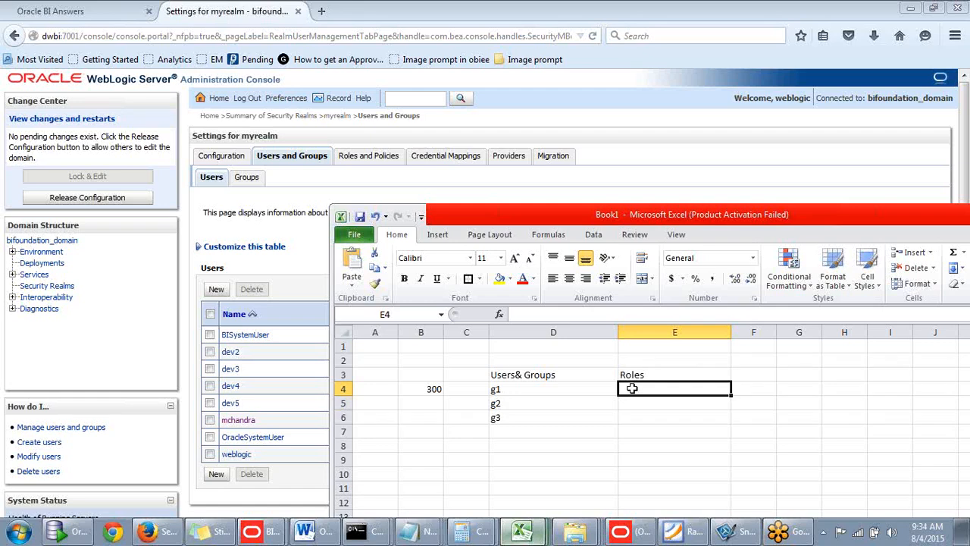
scroll(632, 388, down, 1)
scroll(630, 387, up, 1)
click(630, 406)
click(639, 392)
click(635, 404)
click(640, 390)
click(634, 403)
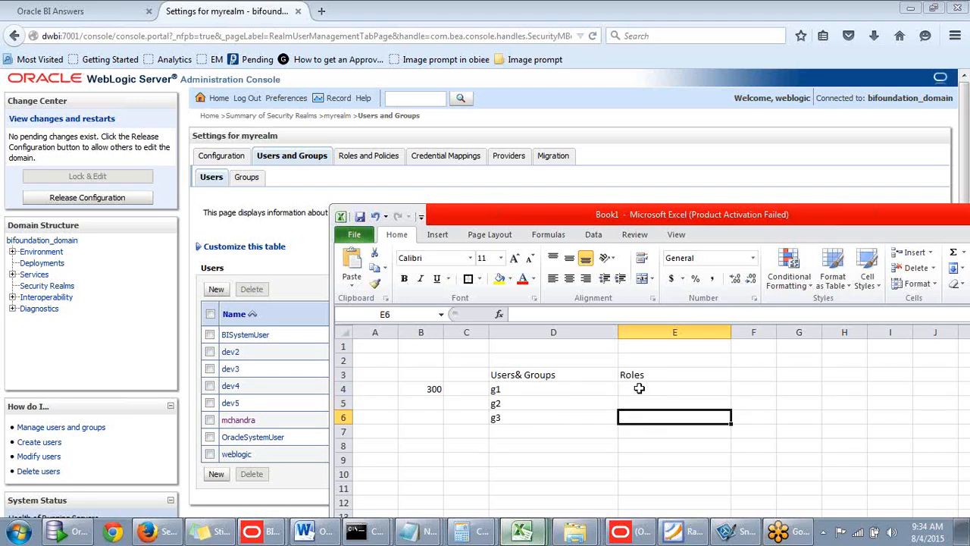
click(638, 389)
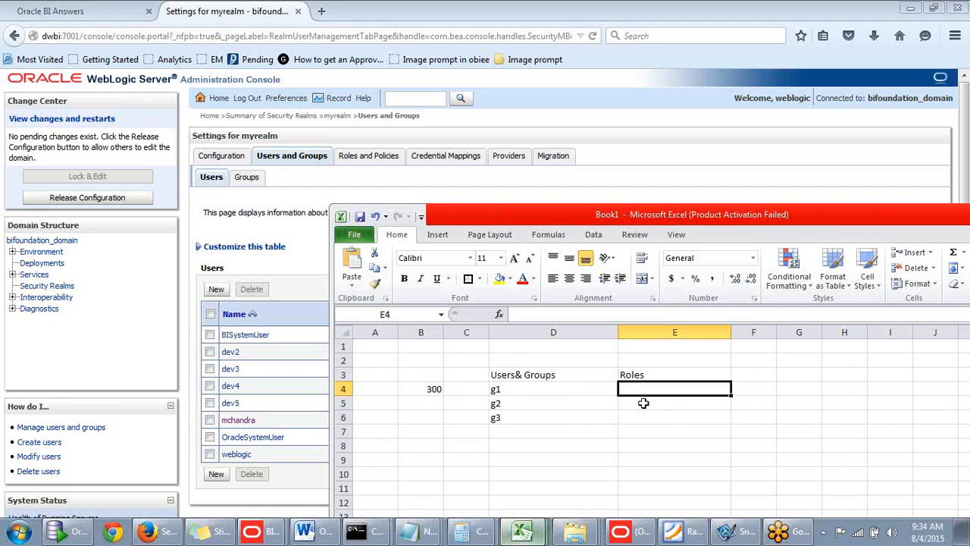
click(641, 402)
click(647, 389)
click(638, 404)
click(639, 417)
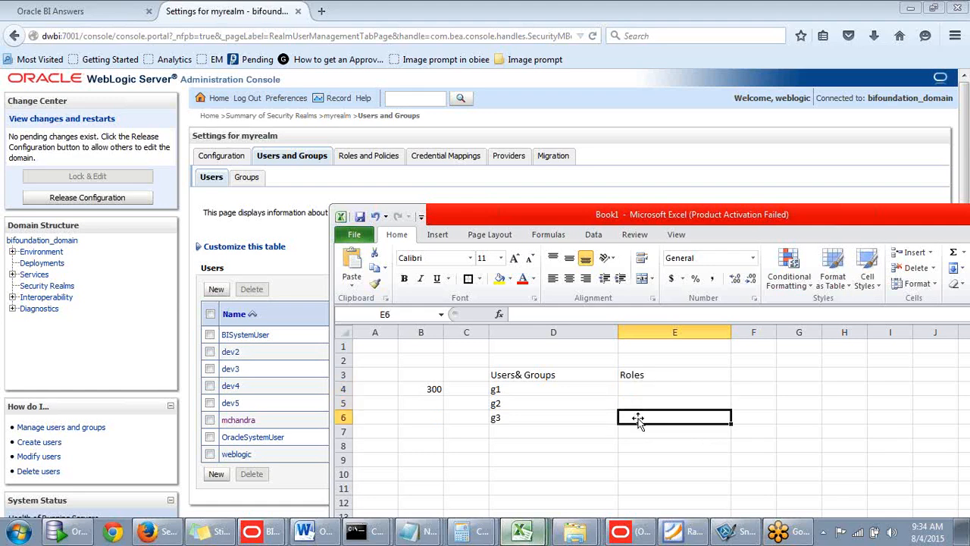
- Reposition the workbook window so the whole sheet shows and enter BI Consumer in cell E4 as the role beside g1
drag(807, 214, 759, 128)
click(613, 303)
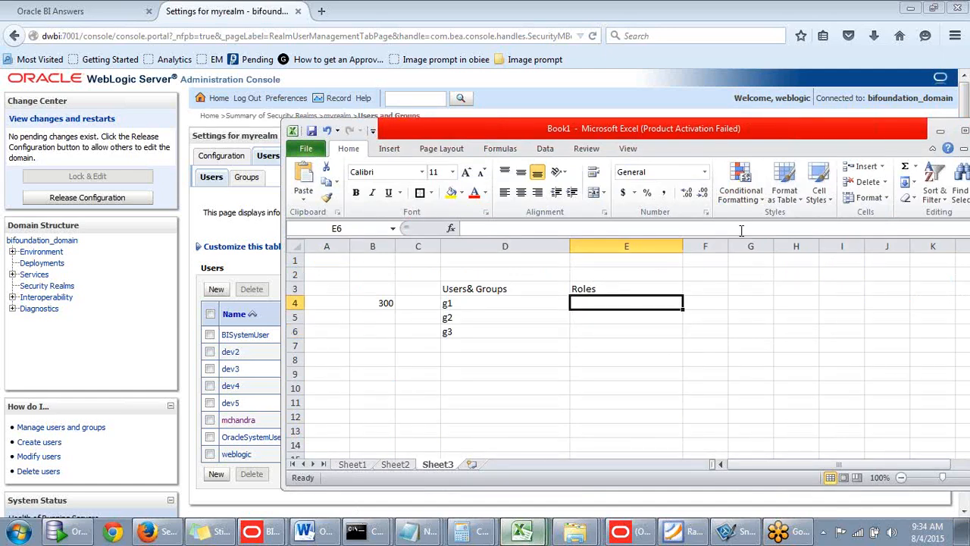
drag(774, 134, 820, 159)
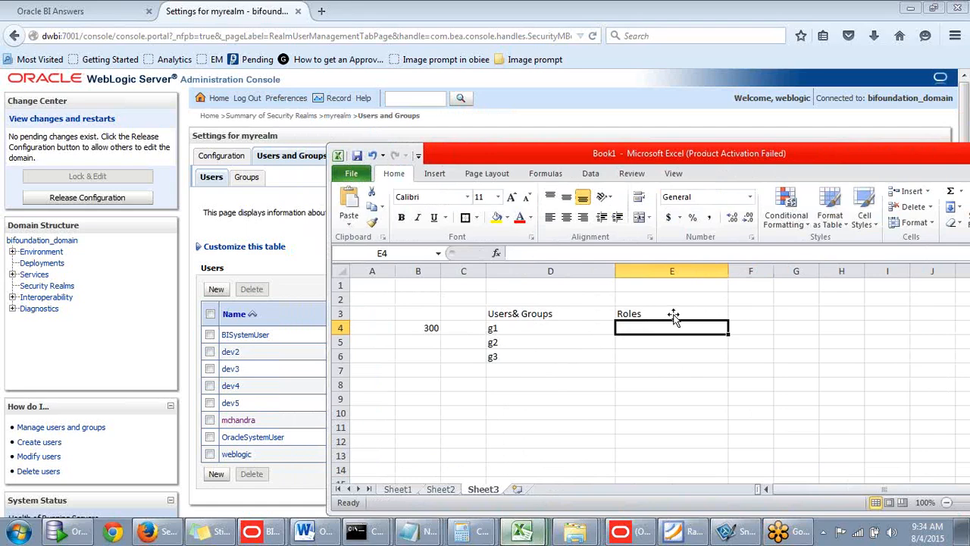
text(Bi)
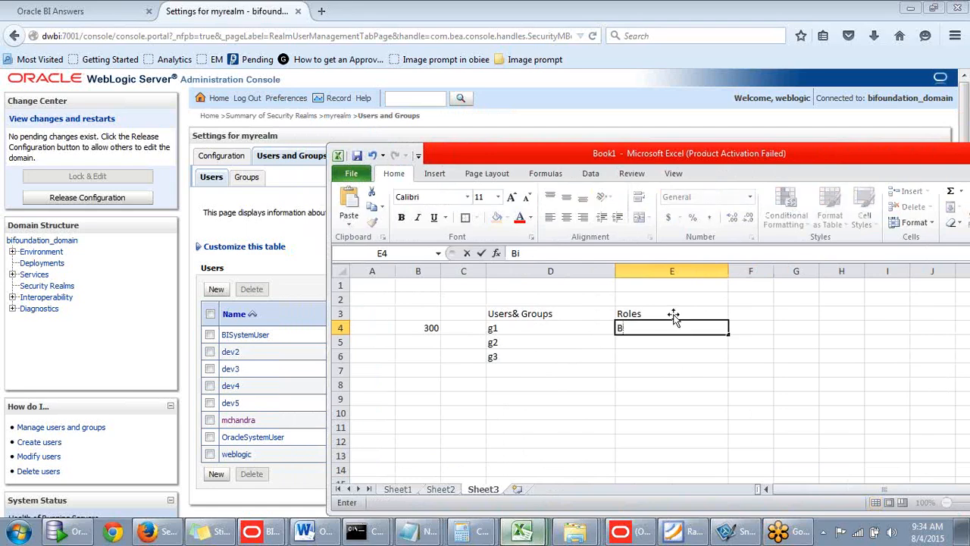
text( Consumer)
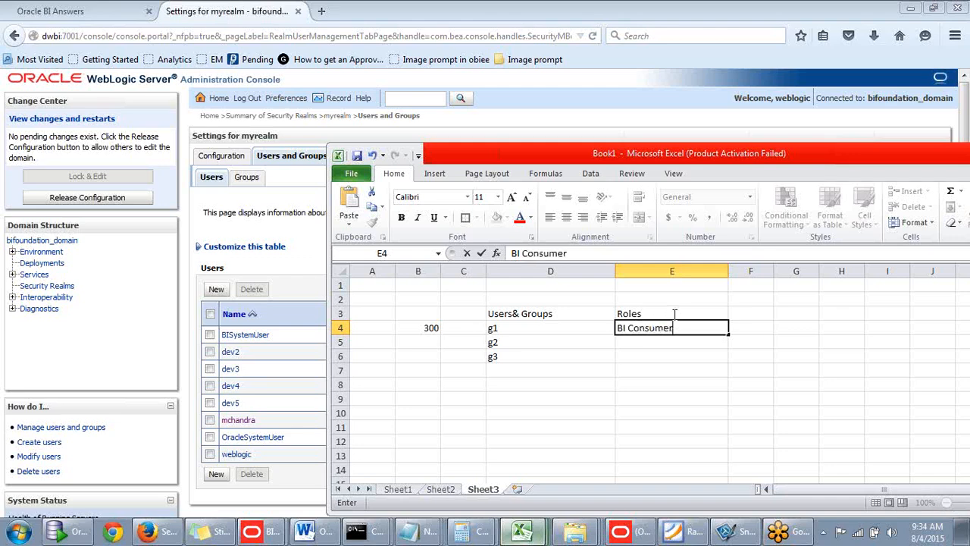
- Enter Bi Author in cell E5 as the role beside g2
click(650, 344)
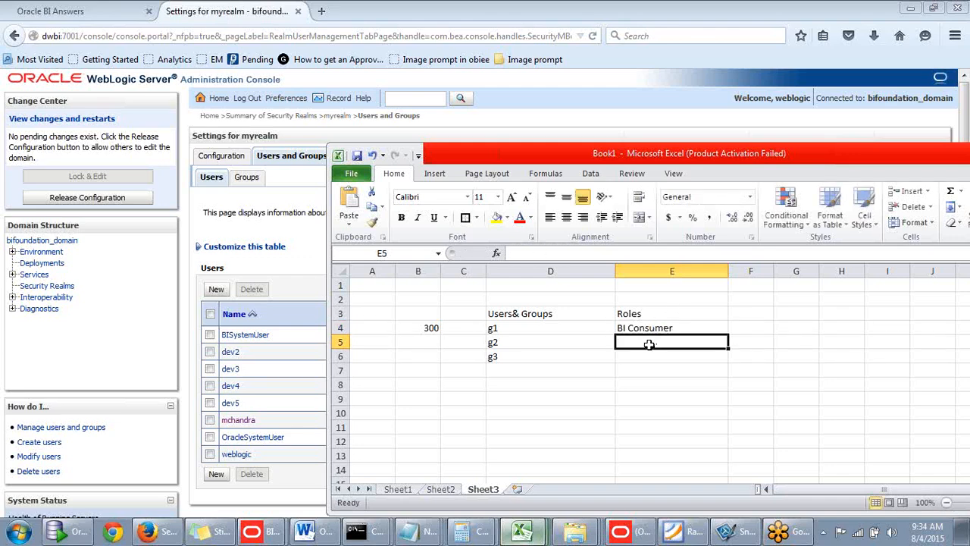
text(Bi A)
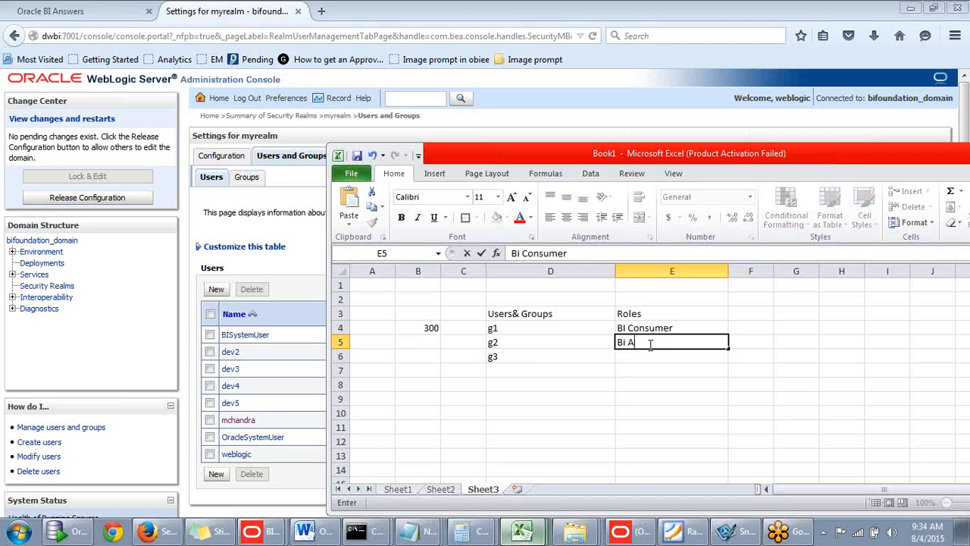
text(uthor)
click(674, 369)
- Enter Bi Admin in cell E6 as the role beside g3
click(682, 355)
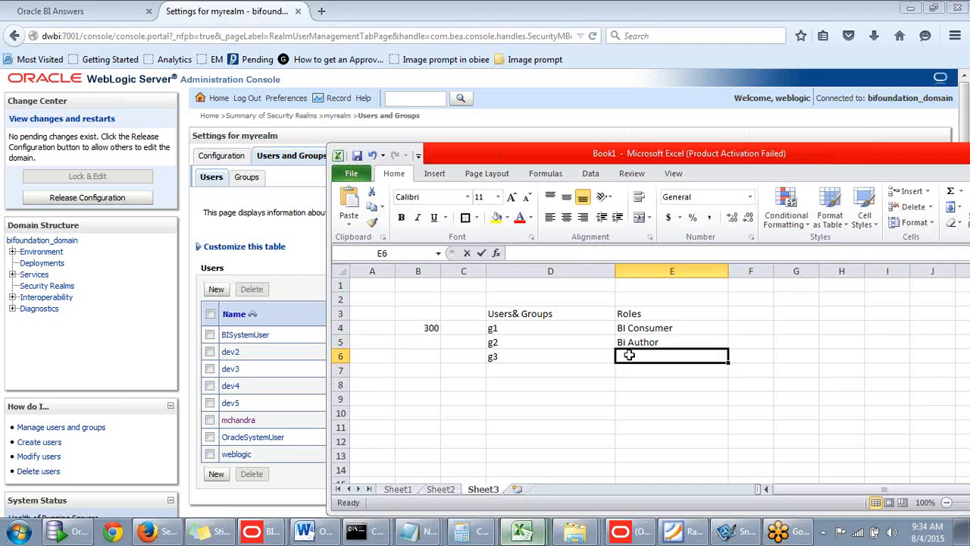
text(Bi)
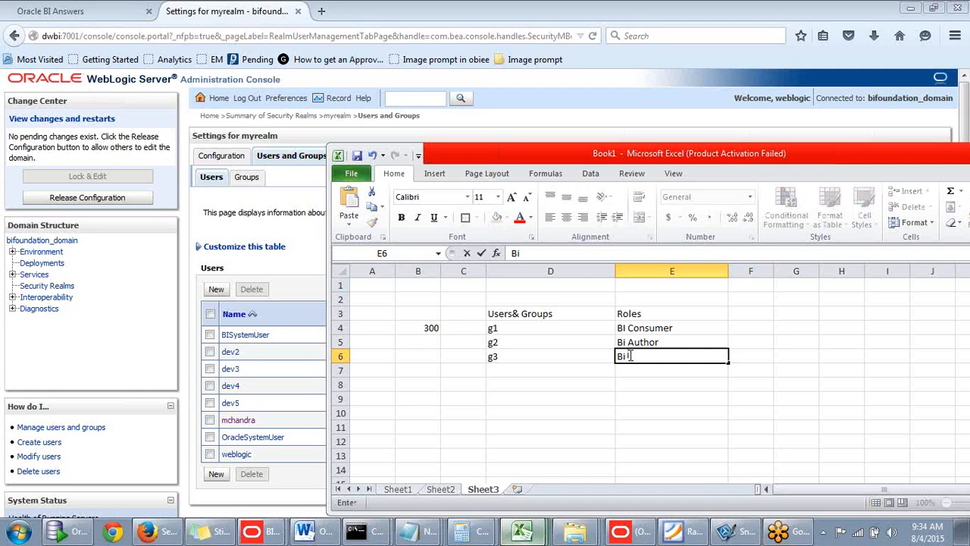
text( Admin)
drag(837, 163, 793, 158)
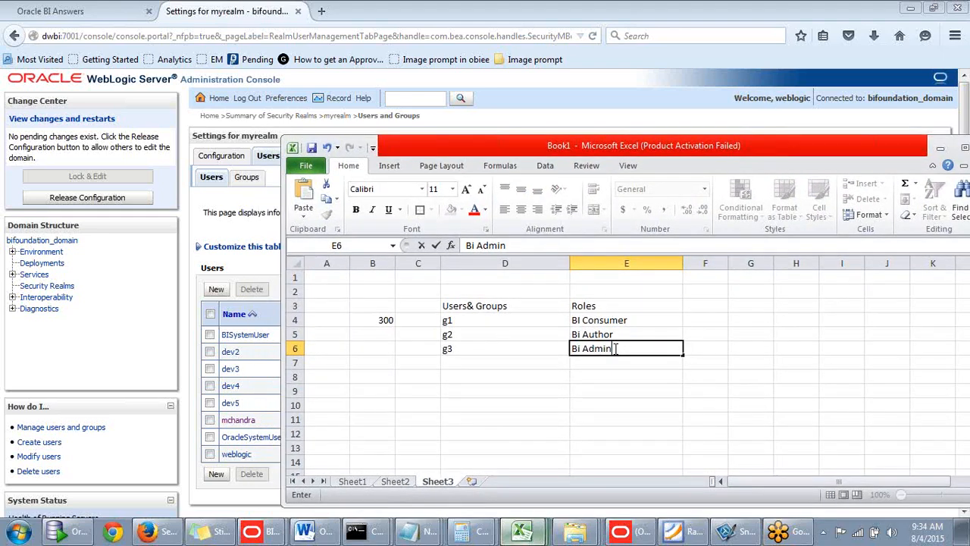
drag(616, 349, 573, 348)
click(656, 367)
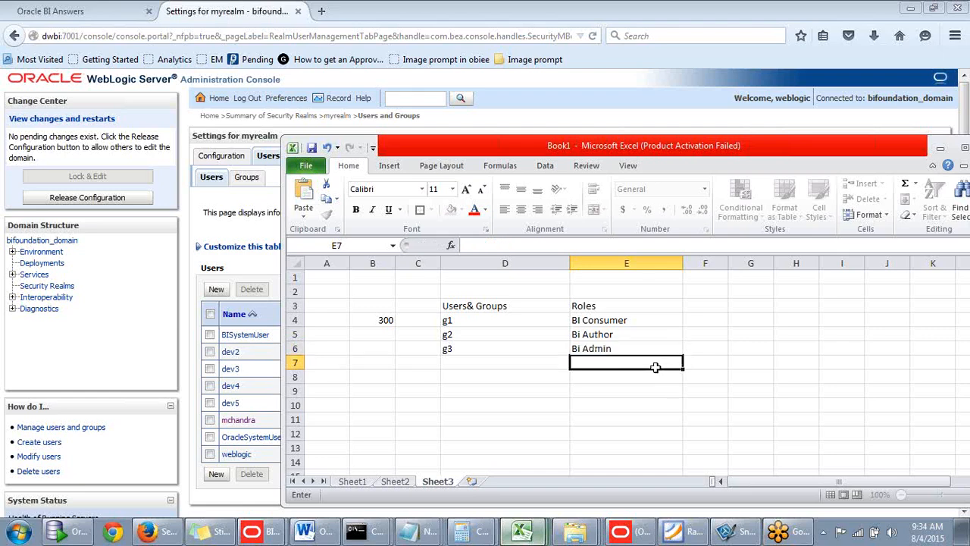
click(637, 350)
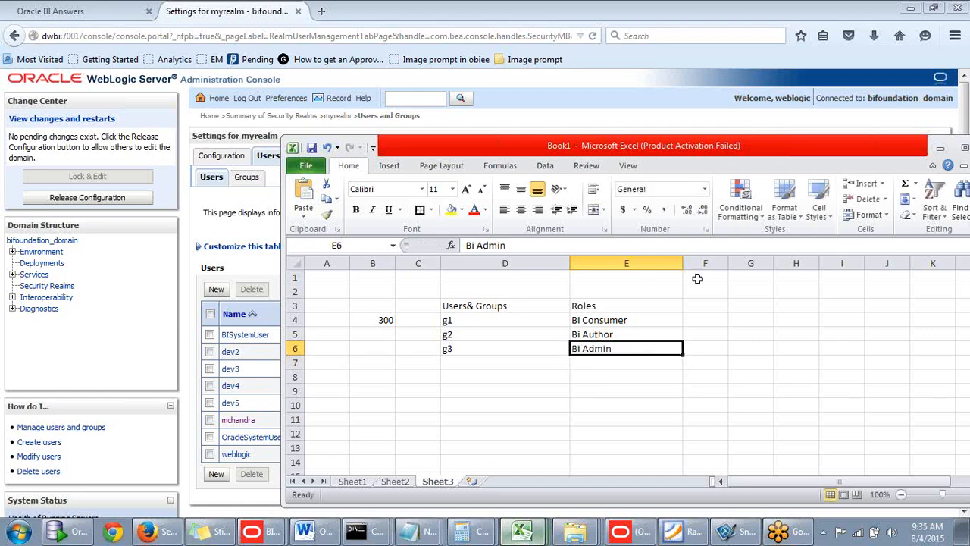
- Minimize the workbook to return to the WebLogic console and review the groups configured in myrealm
click(940, 149)
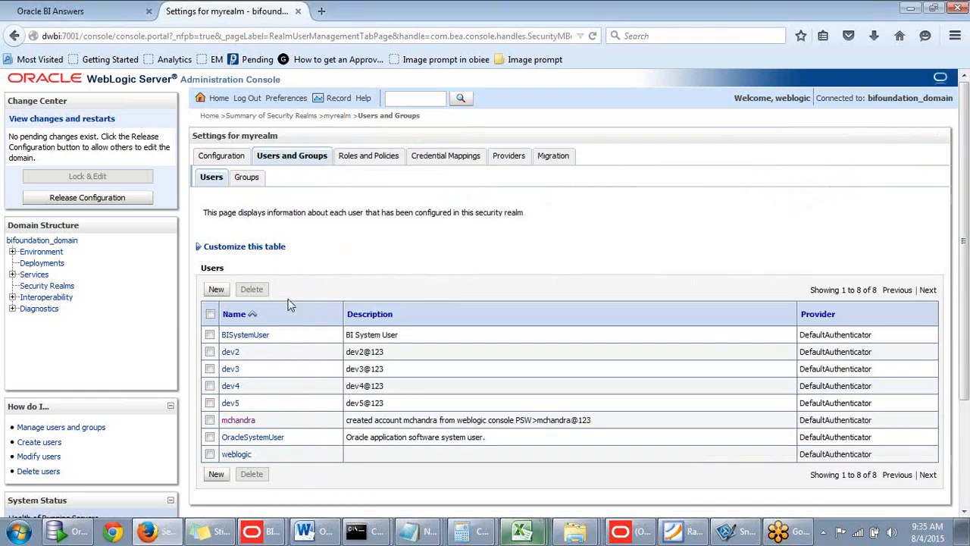
click(248, 180)
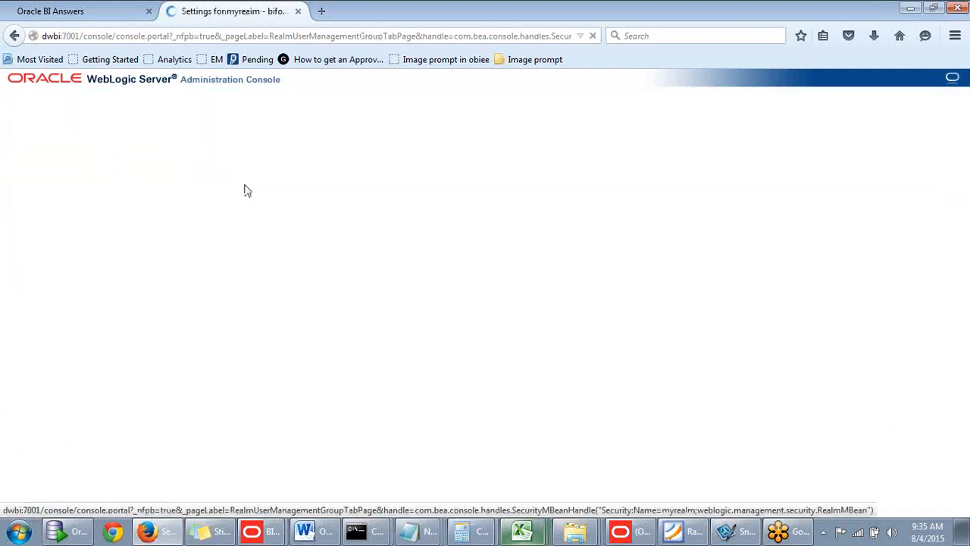
scroll(317, 266, down, 2)
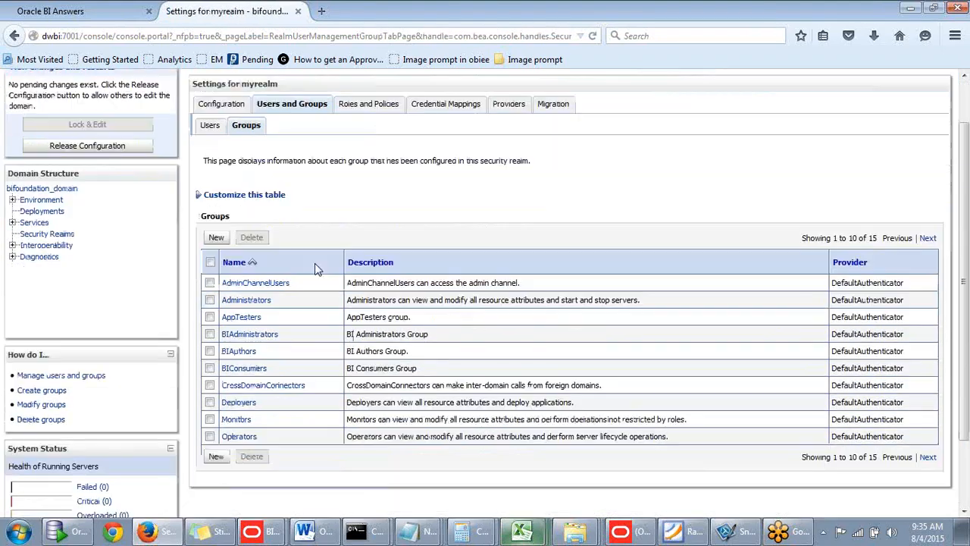
scroll(317, 269, up, 2)
- Start creating a new user in the myrealm users list and enter the user's name
click(211, 179)
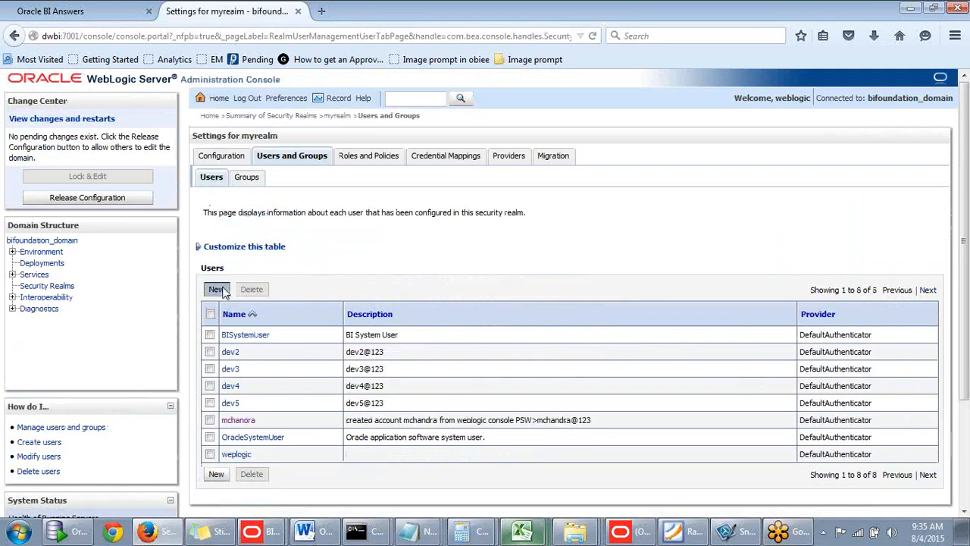
click(218, 290)
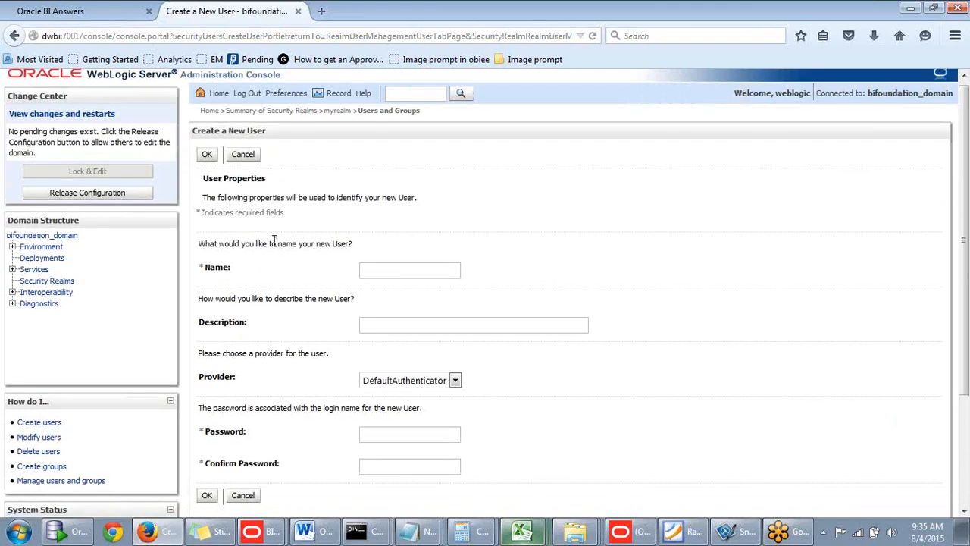
scroll(378, 212, down, 1)
click(396, 196)
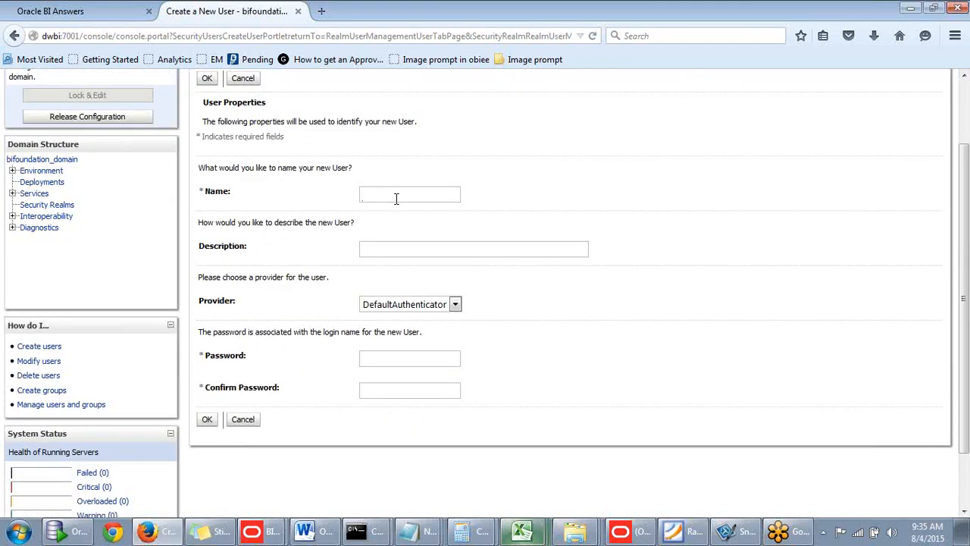
text(harish)
scroll(327, 200, up, 2)
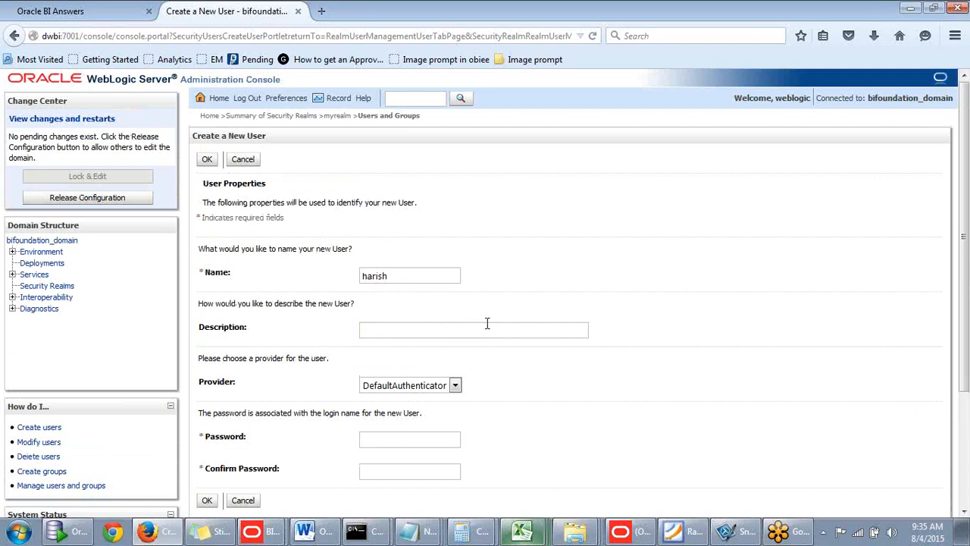
- Fill in the new user's description with the account password
key(ctrl+a)
key(ctrl+c)
click(411, 331)
key(ctrl+v)
key(ctrl+a)
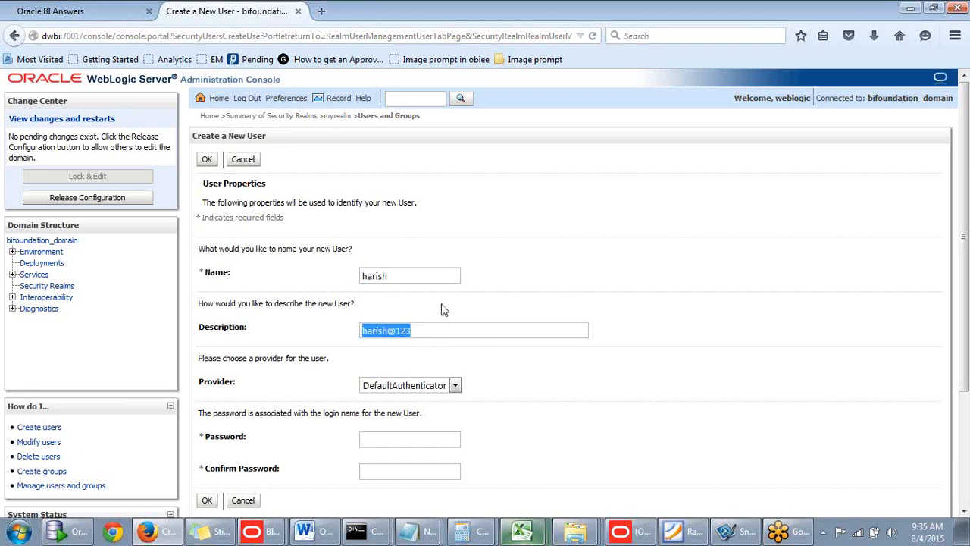
- Enter the account password in the new user's password and confirm password fields
click(390, 439)
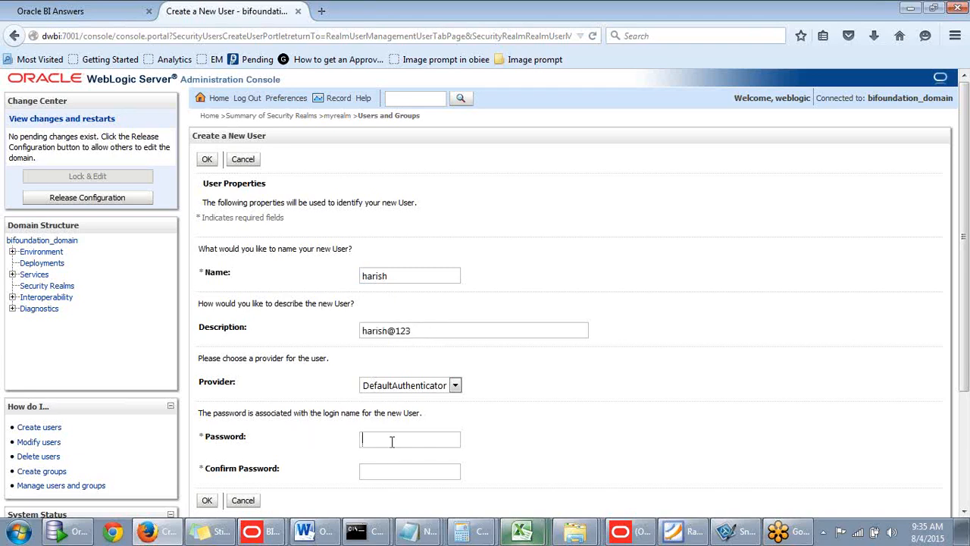
click(379, 468)
- Keep DefaultAuthenticator as the provider and create the new user in myrealm
scroll(300, 366, down, 2)
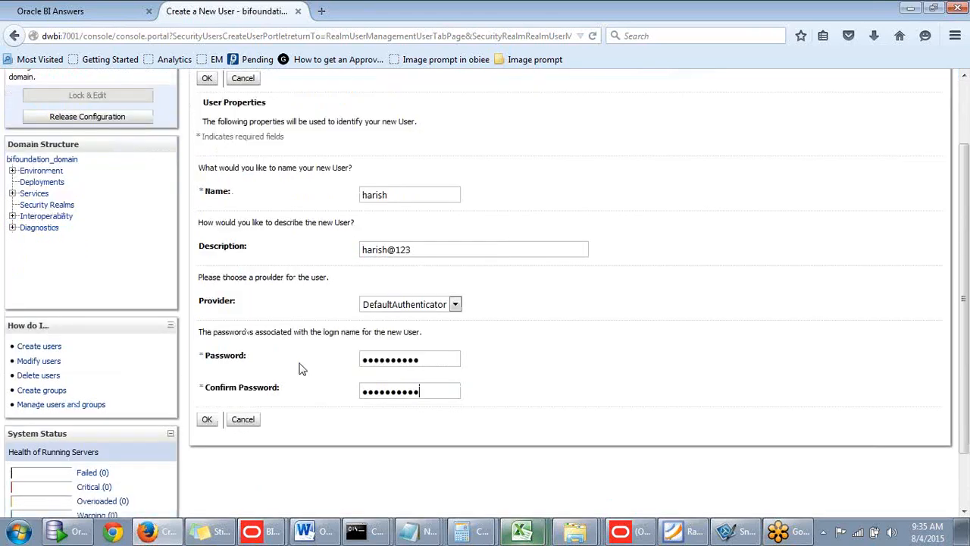
click(455, 305)
click(501, 302)
scroll(300, 353, up, 2)
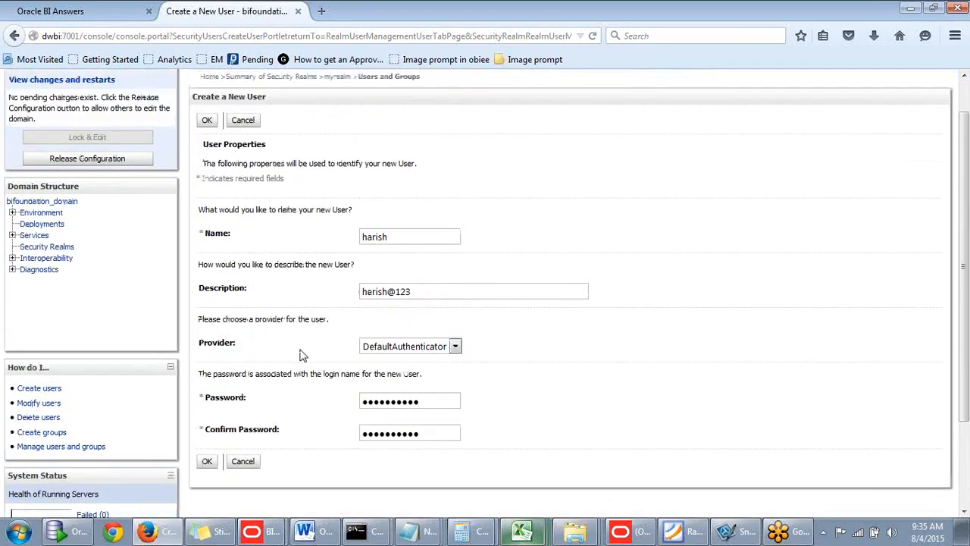
scroll(289, 351, down, 2)
click(207, 419)
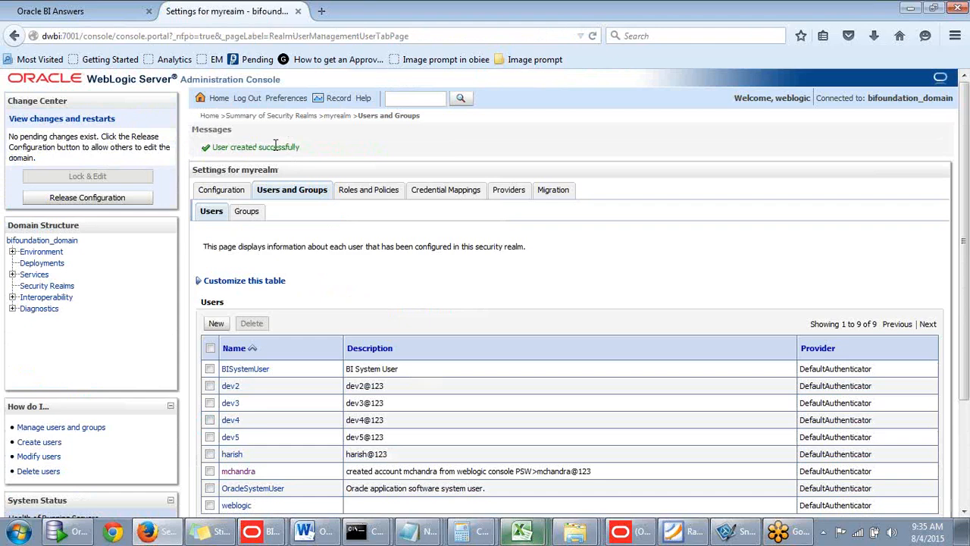
scroll(321, 257, down, 2)
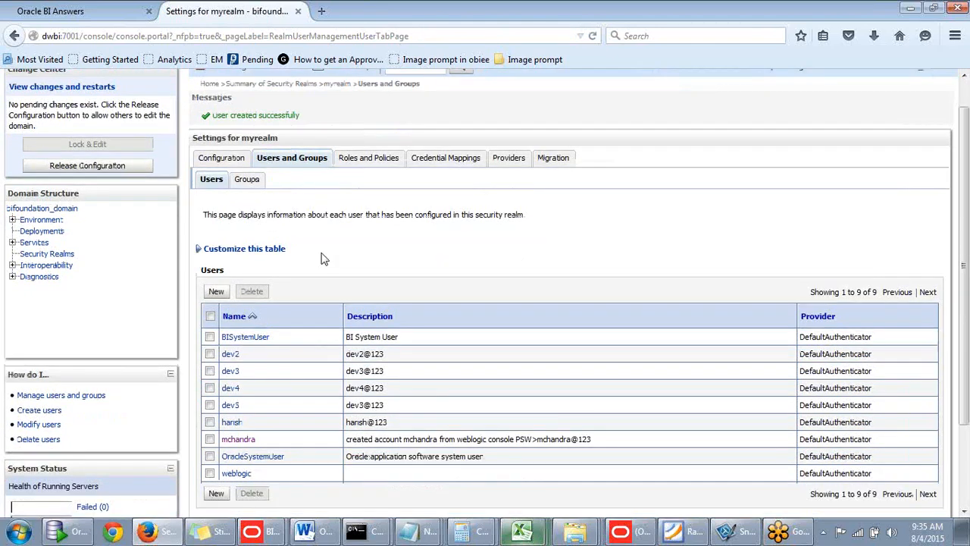
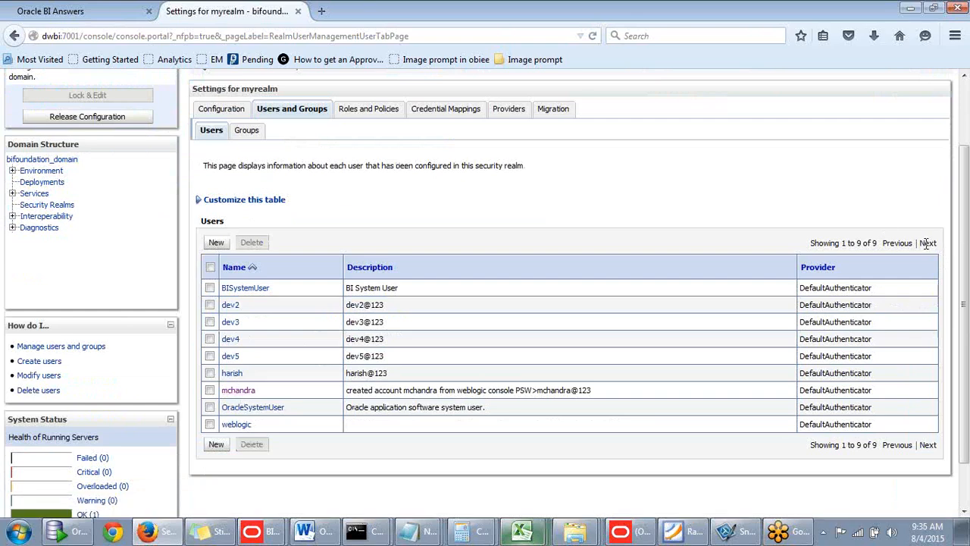
- Open the newly created user's settings and review the password, attribute and group membership pages
click(237, 374)
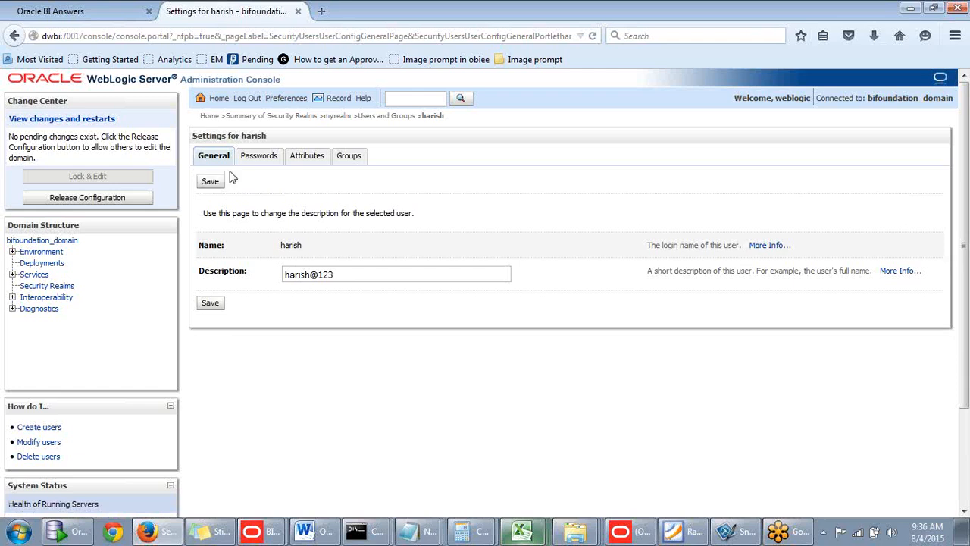
click(268, 164)
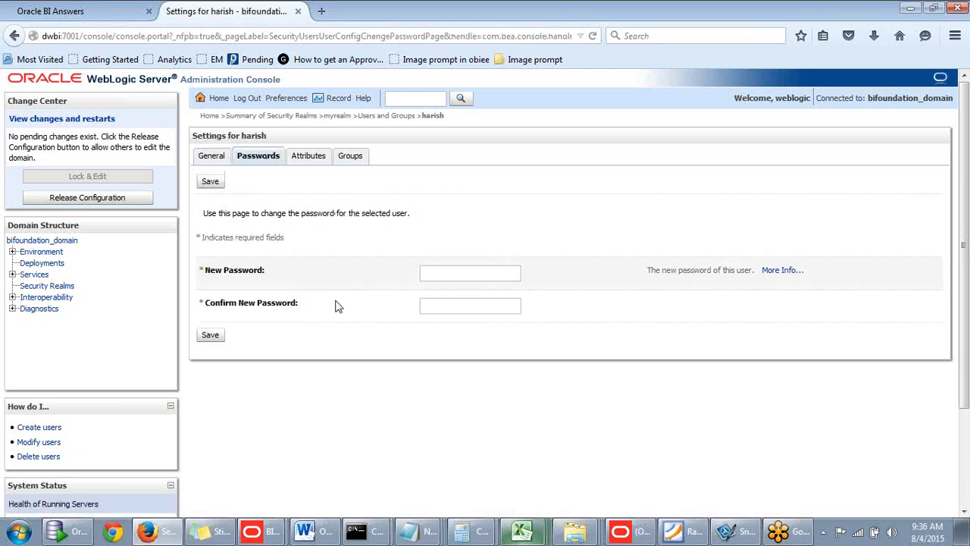
click(307, 159)
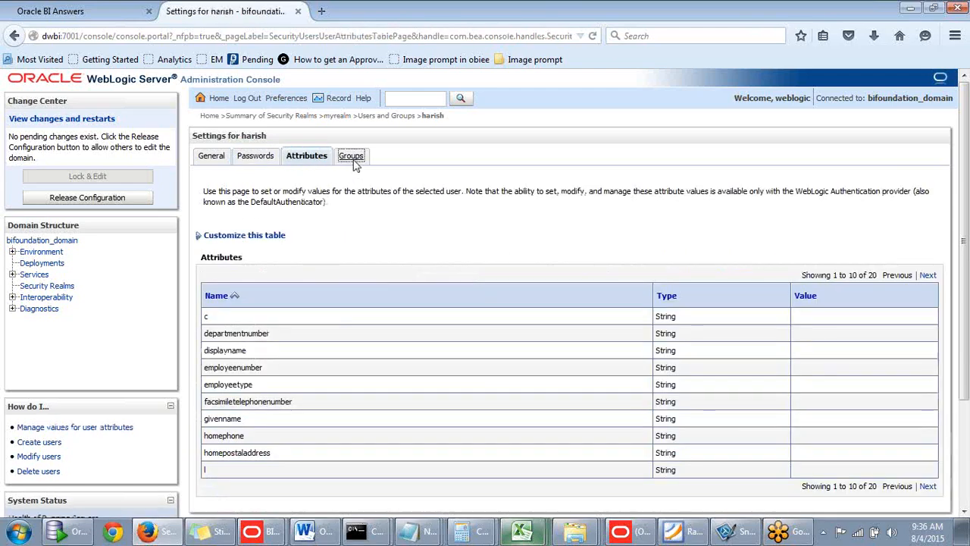
click(351, 160)
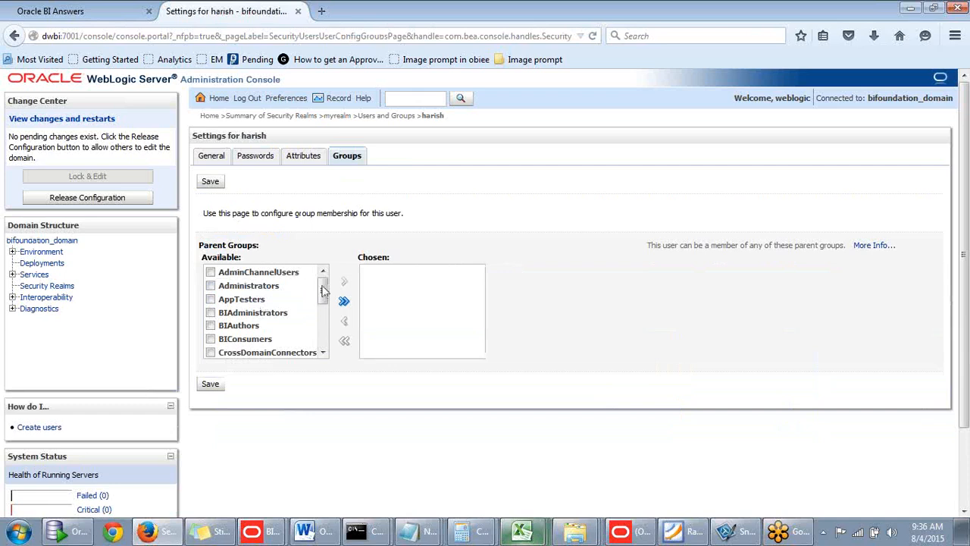
- Add the new user to the BIConsumers parent group and save the membership
mouse_move(323, 288)
mouse_down()
mouse_move(324, 327)
mouse_move(323, 286)
mouse_up()
drag(322, 294, 322, 306)
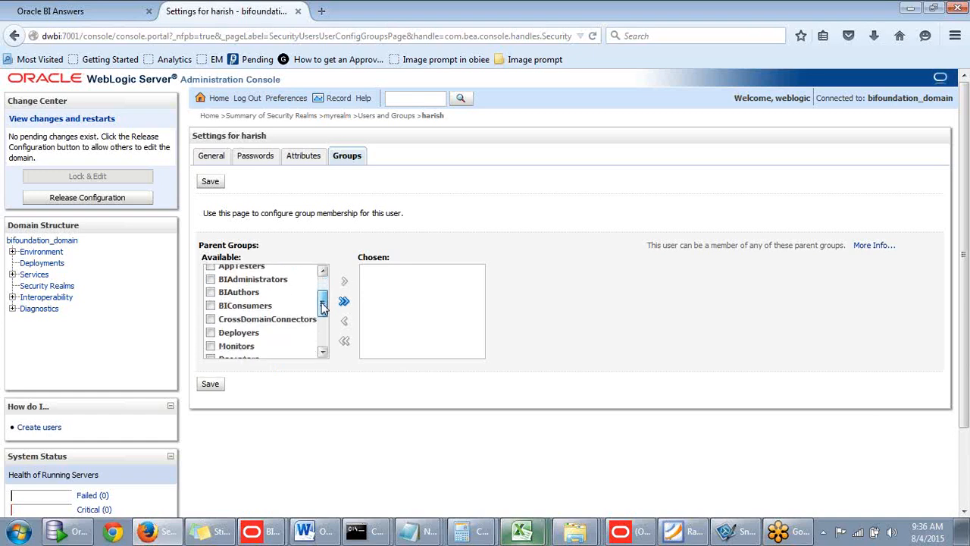
click(212, 306)
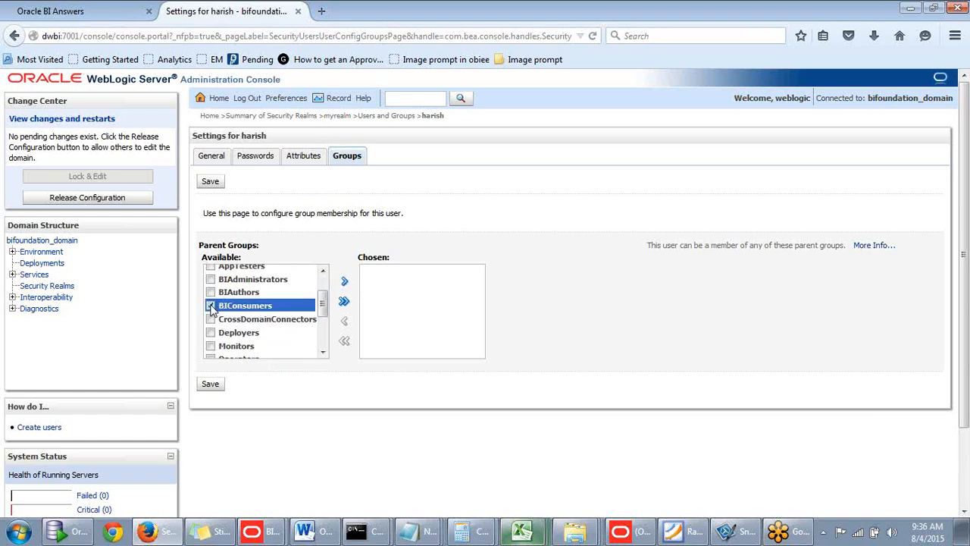
drag(322, 305, 323, 301)
click(346, 283)
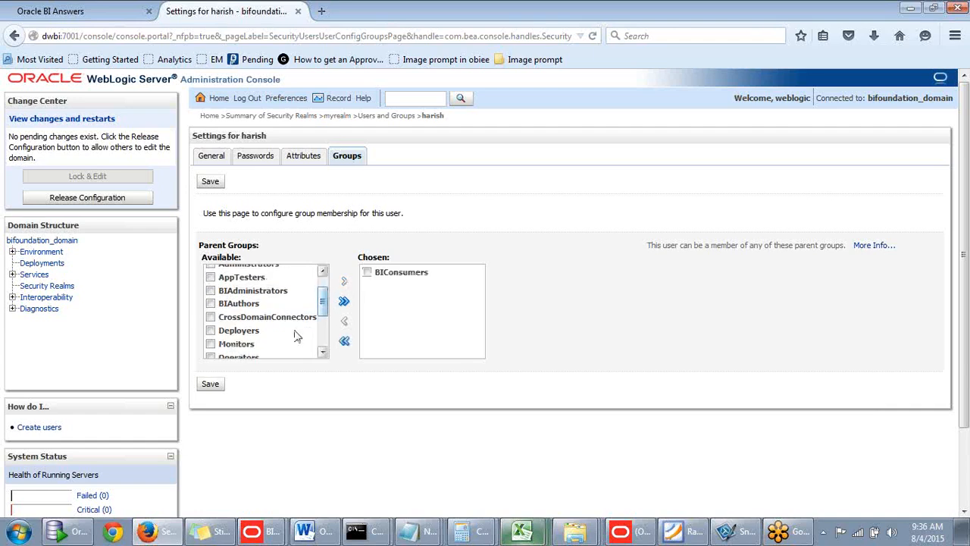
click(210, 385)
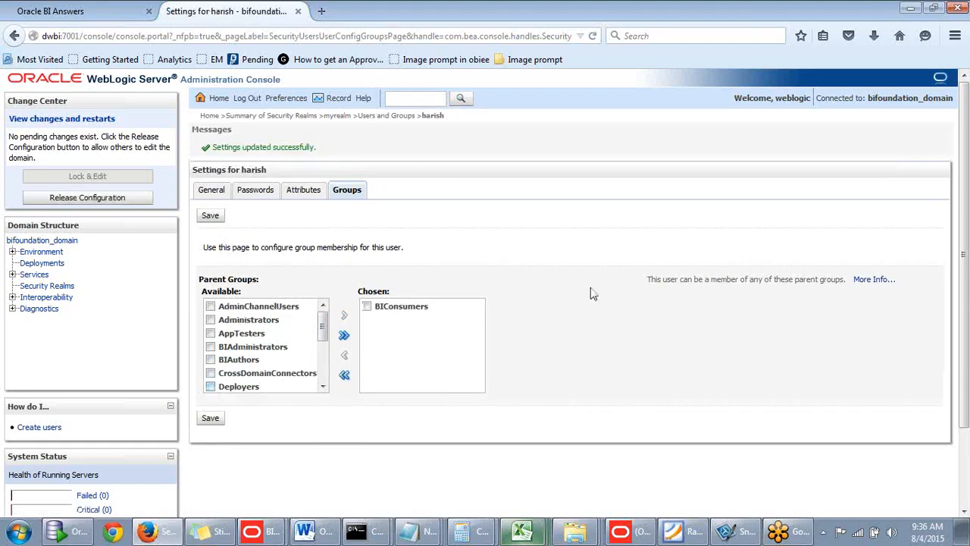
- Switch to the Oracle BI Answers page, sign out of the weblogic session and return to the sign-in page
click(322, 12)
click(107, 16)
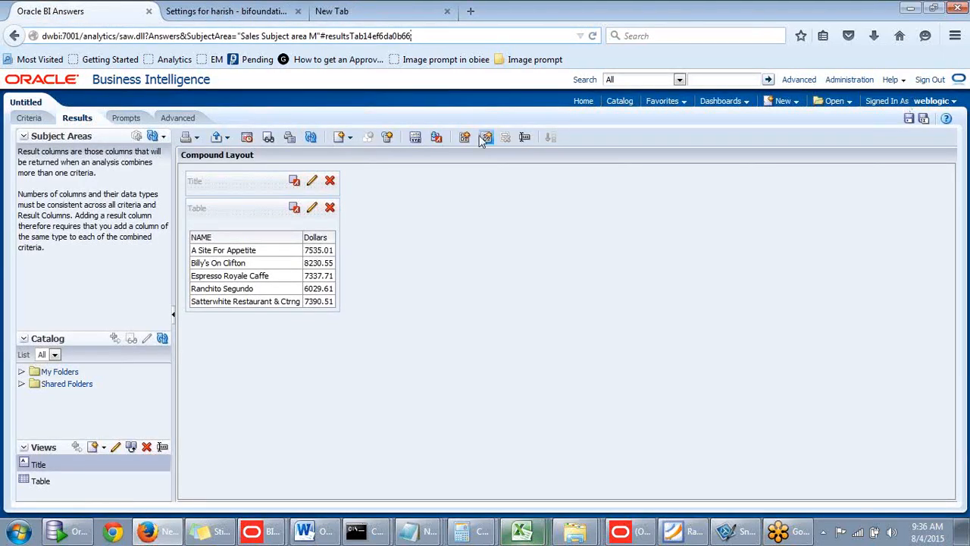
click(930, 80)
click(405, 271)
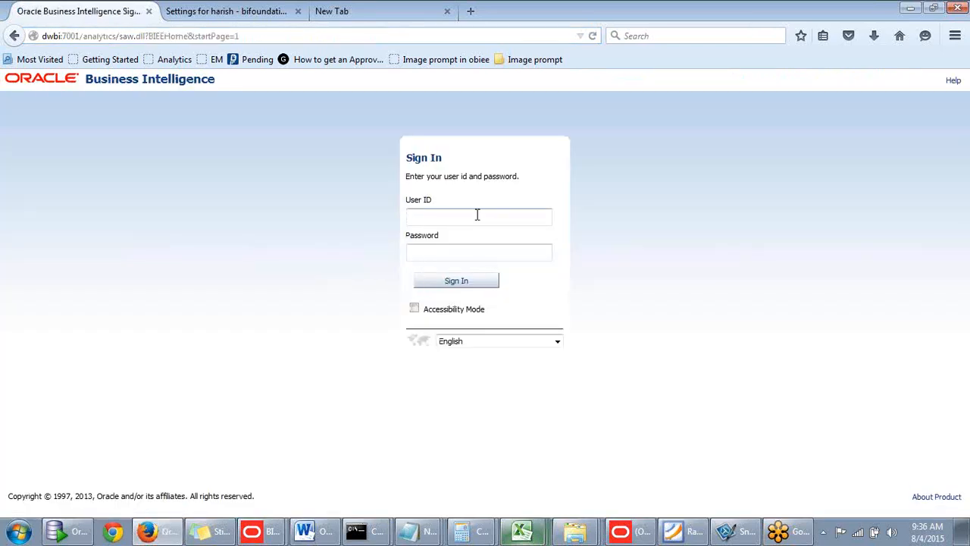
- Sign in to Oracle Business Intelligence with the new user's ID and password, without letting the browser remember the password
text(harish)
drag(455, 217, 331, 219)
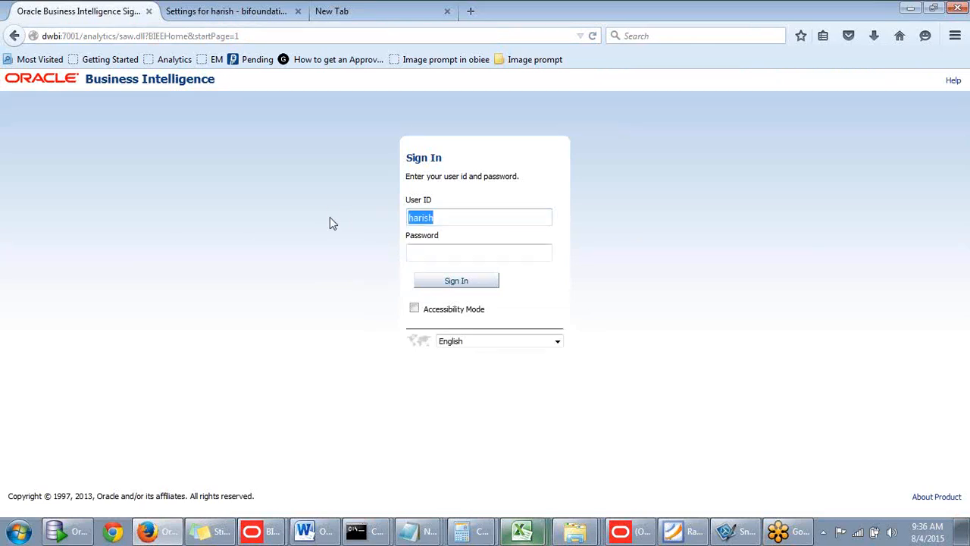
click(435, 251)
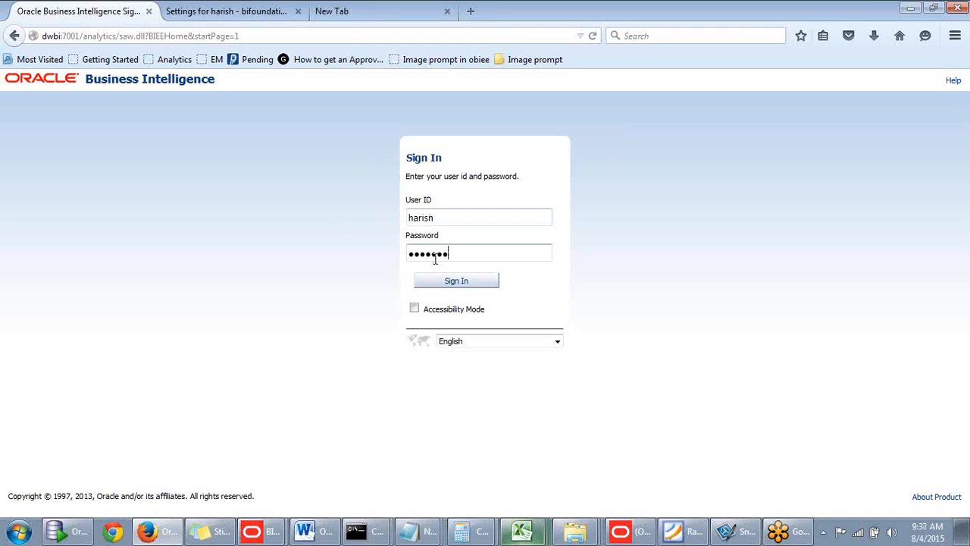
click(451, 281)
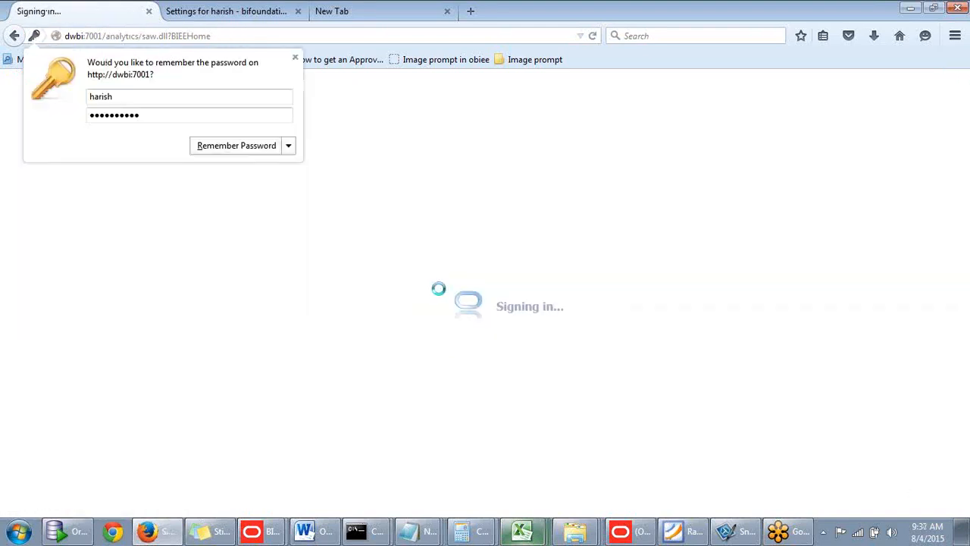
click(295, 56)
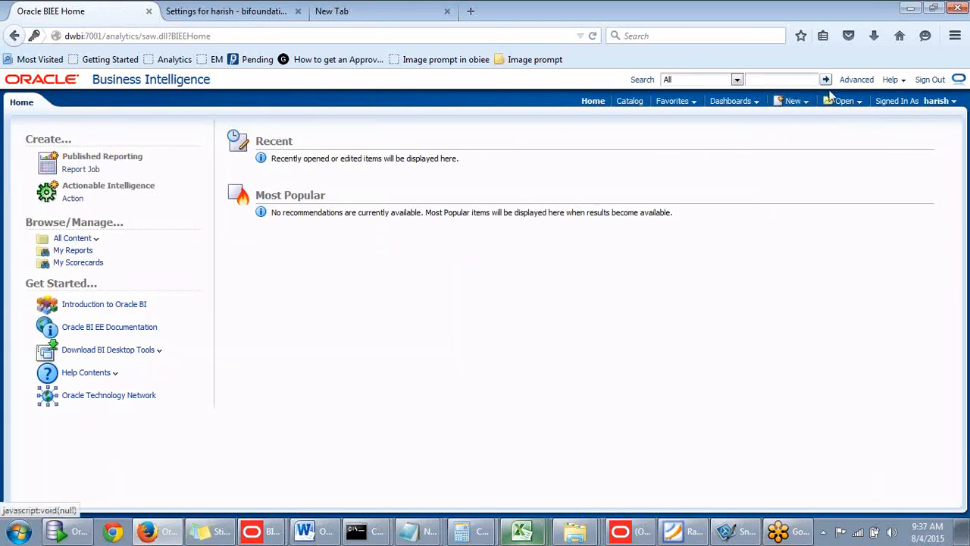
- Browse the catalog's Shared Folders and open the Batch1 Reports folder
mouse_move(795, 105)
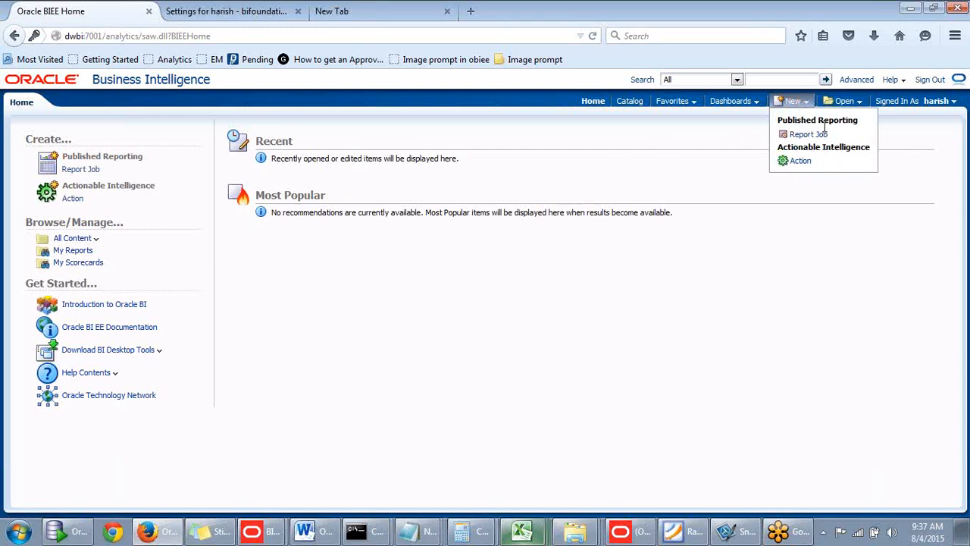
click(626, 106)
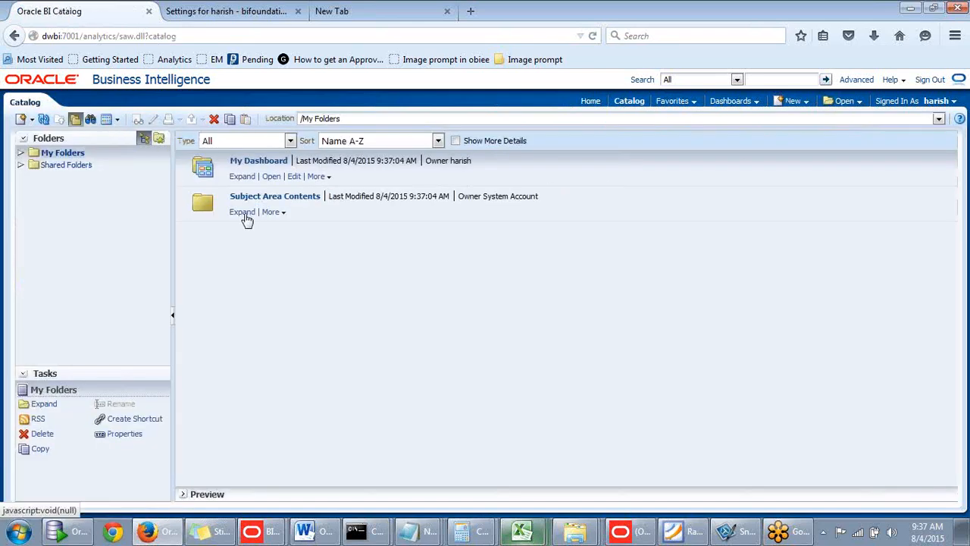
click(21, 166)
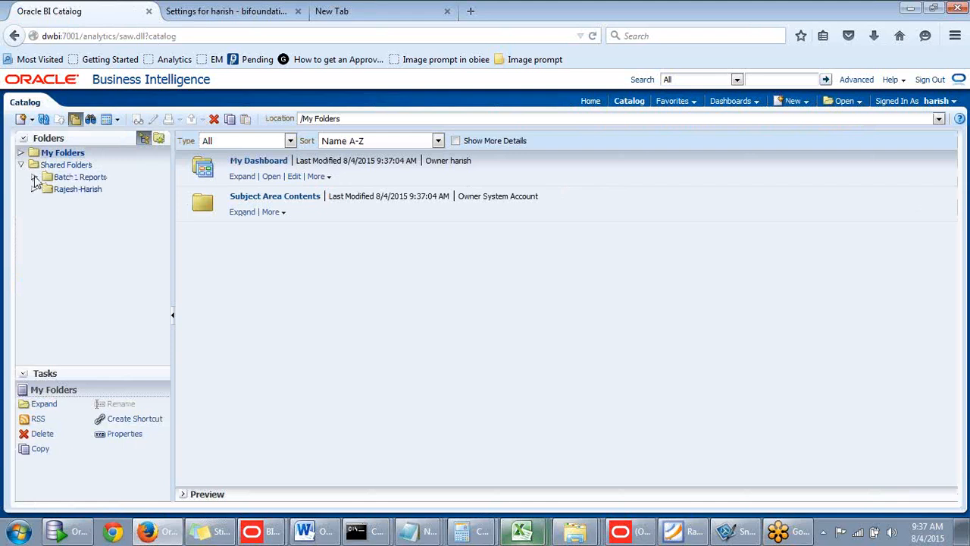
click(59, 179)
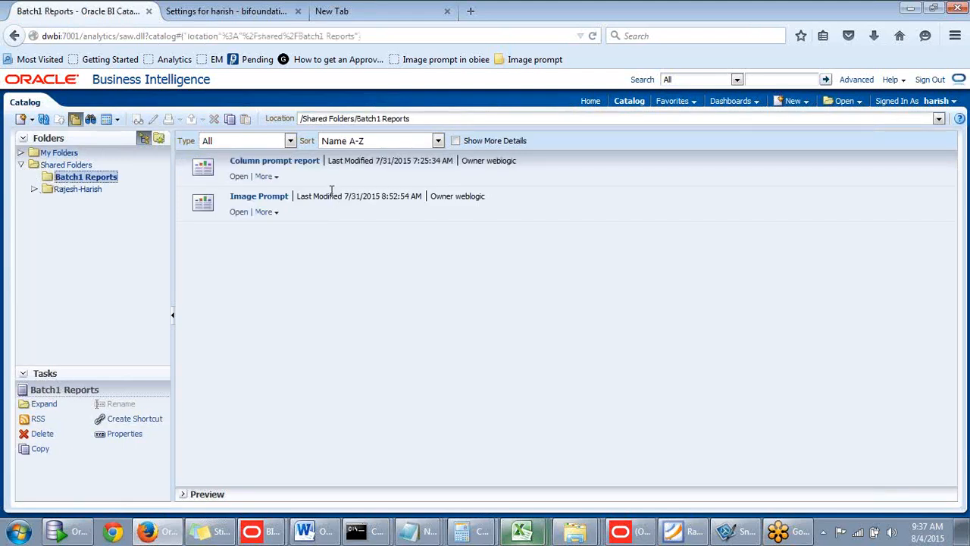
- Run the Column prompt report for the Central region and check which new content the user can create
click(238, 177)
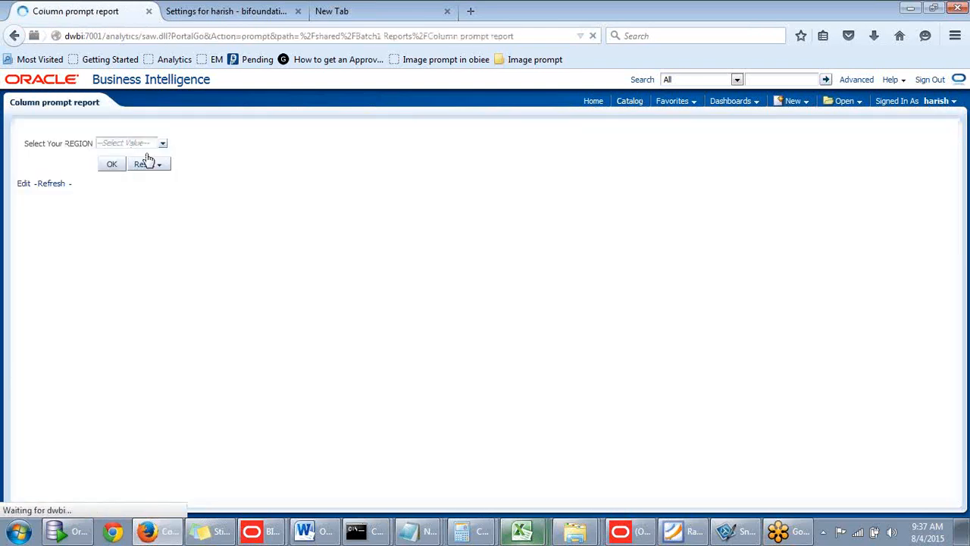
click(161, 144)
click(122, 172)
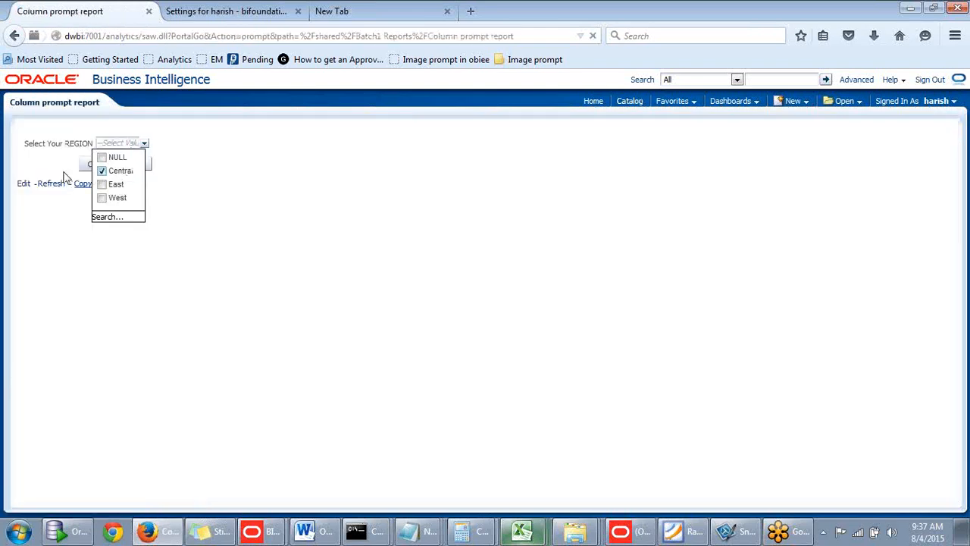
click(89, 164)
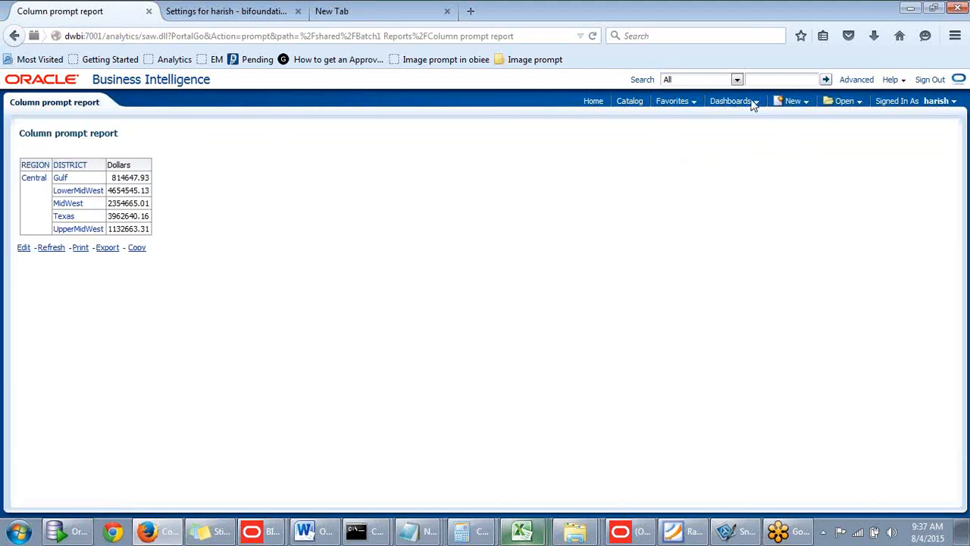
click(801, 104)
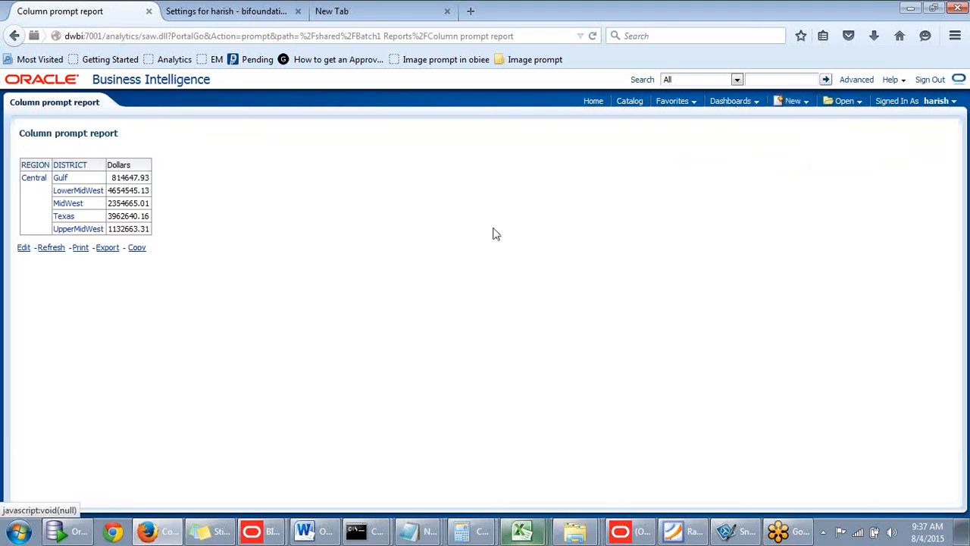
- Return to the new user's WebLogic group settings, add the BIAuthors group and save the membership
click(250, 9)
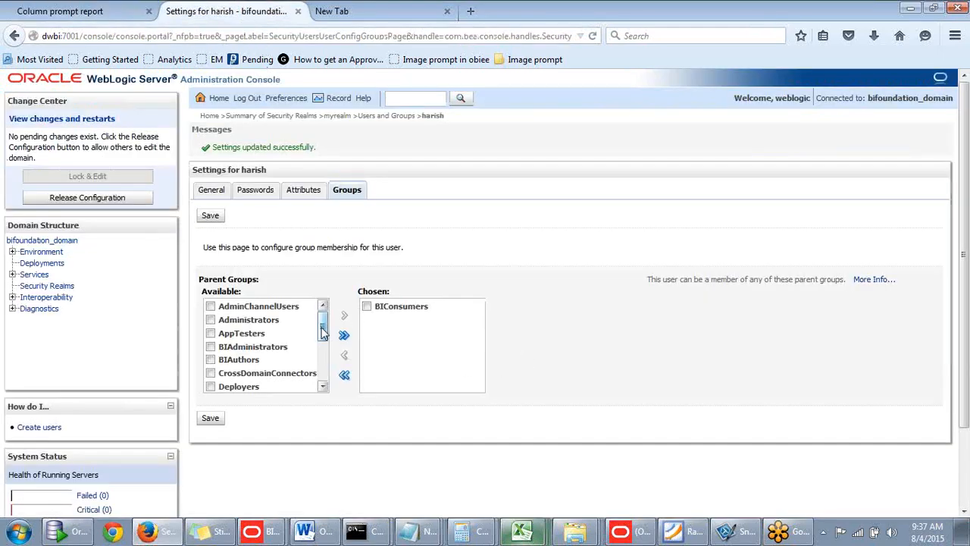
drag(322, 331, 323, 325)
drag(324, 327, 324, 336)
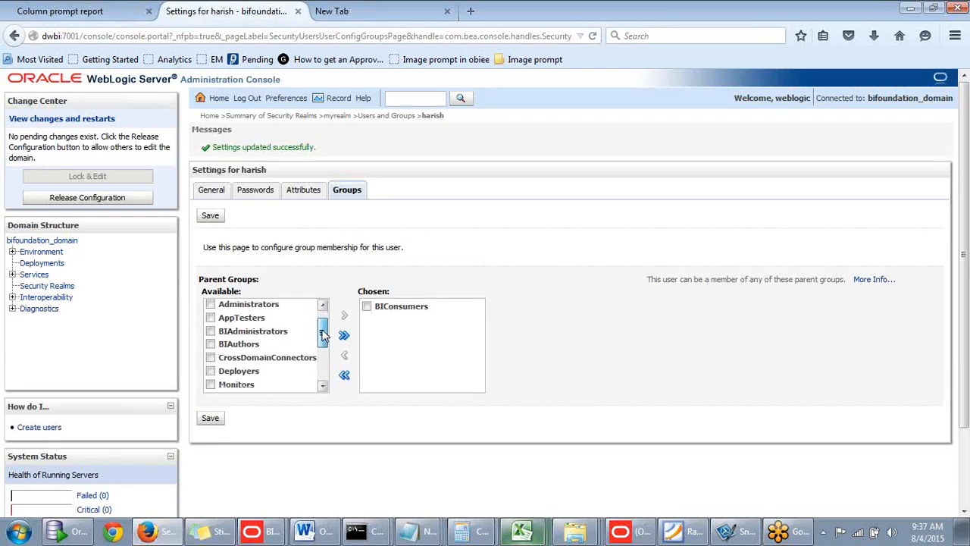
click(211, 344)
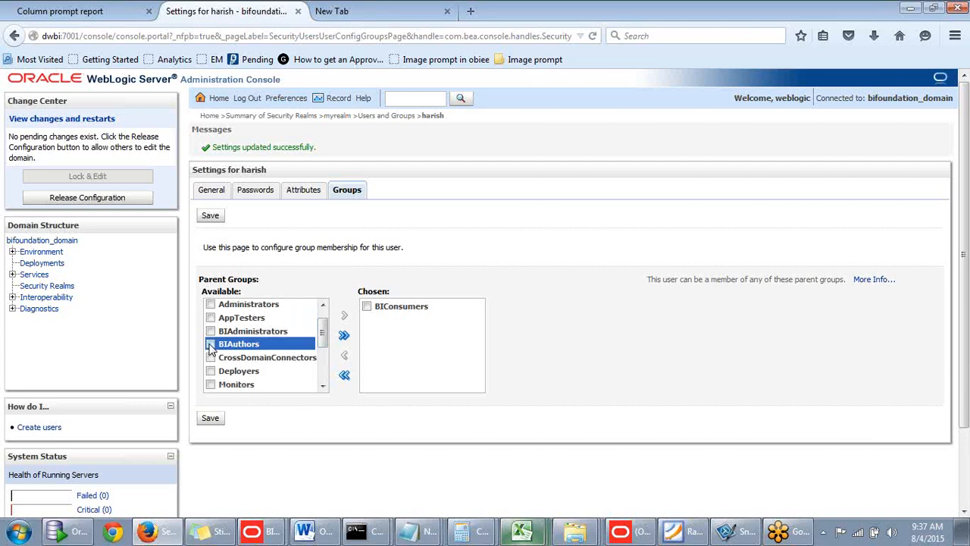
click(345, 317)
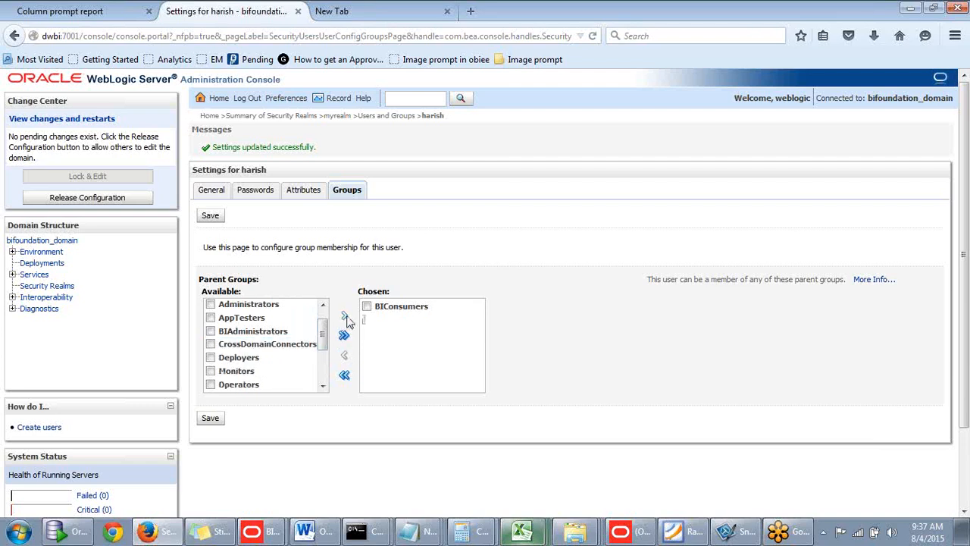
click(211, 418)
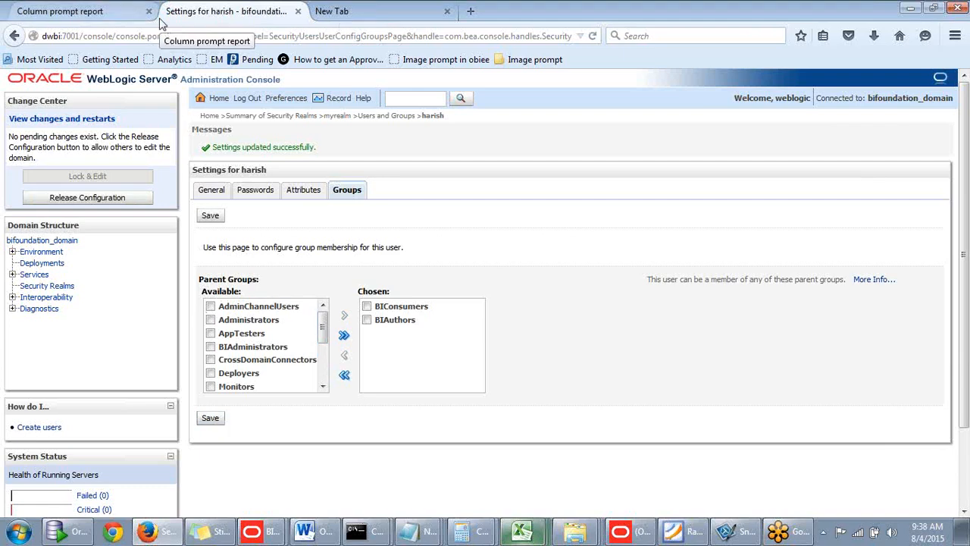
- Sign out of Oracle Business Intelligence and sign back in with the new user's ID and password
click(125, 19)
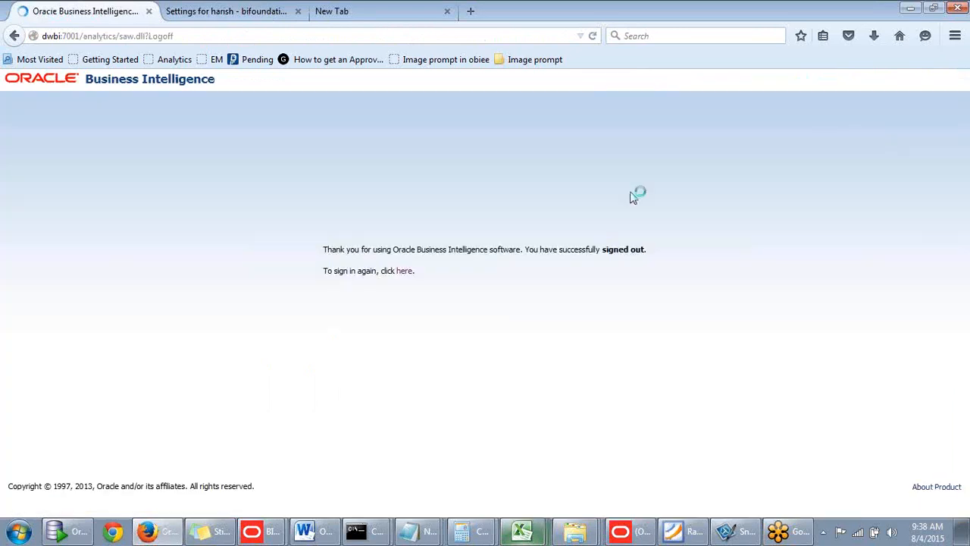
click(407, 278)
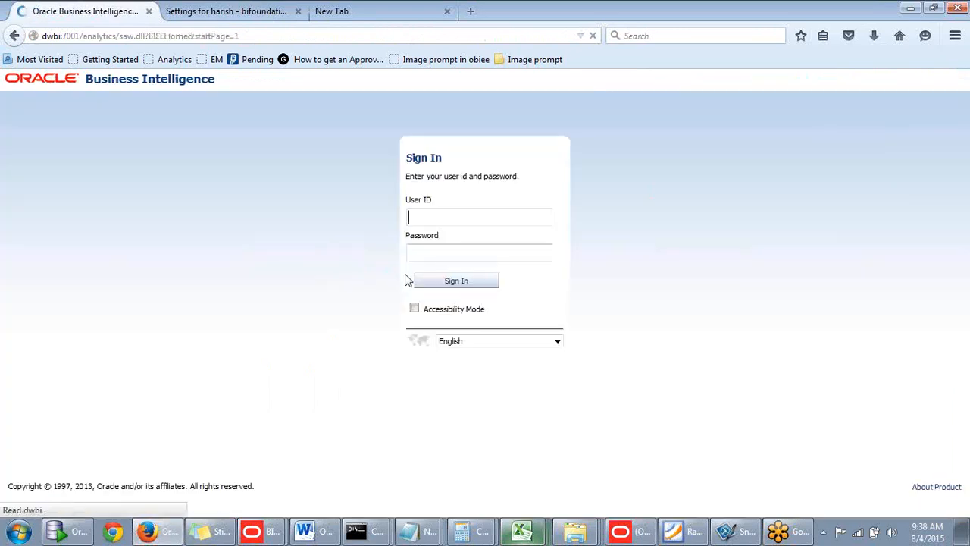
click(422, 219)
text(h)
click(426, 232)
key(Tab)
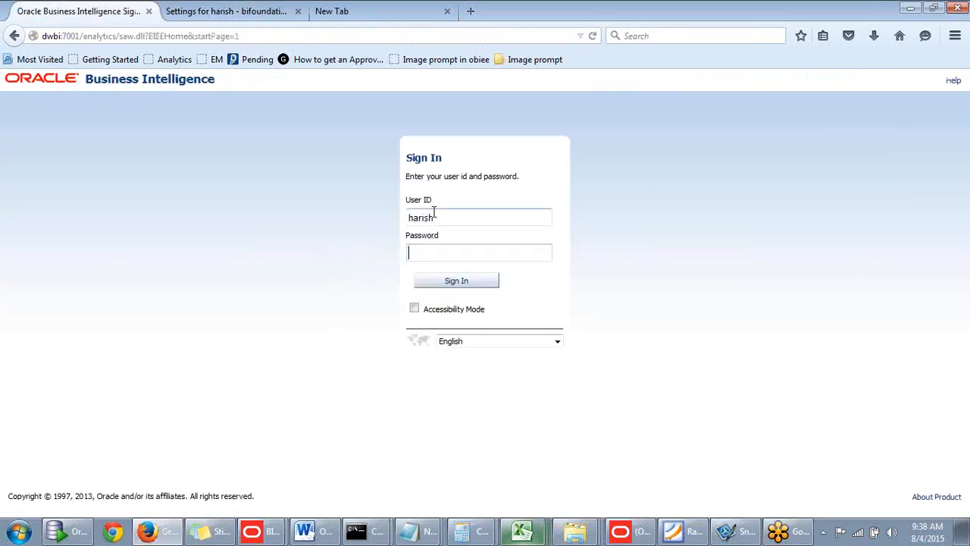
drag(434, 214, 344, 206)
click(448, 255)
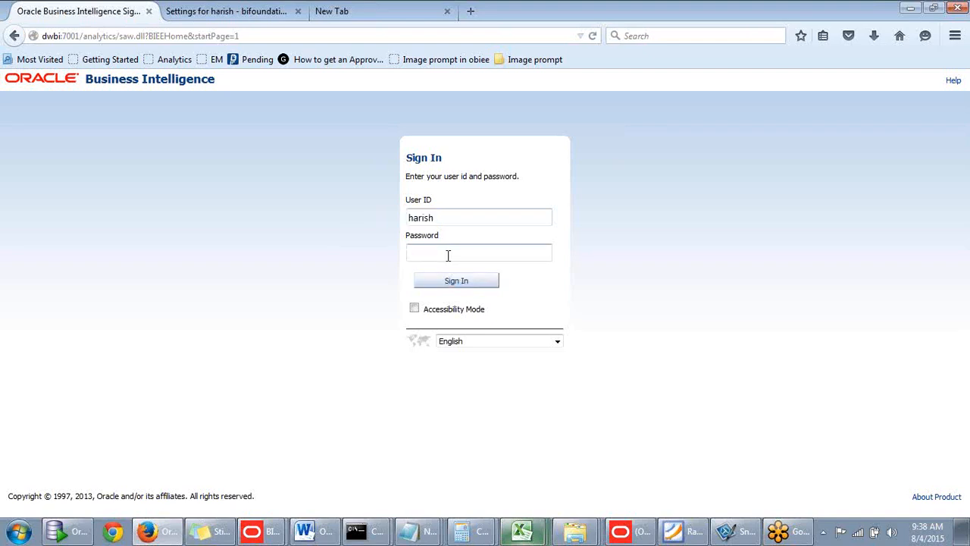
click(453, 282)
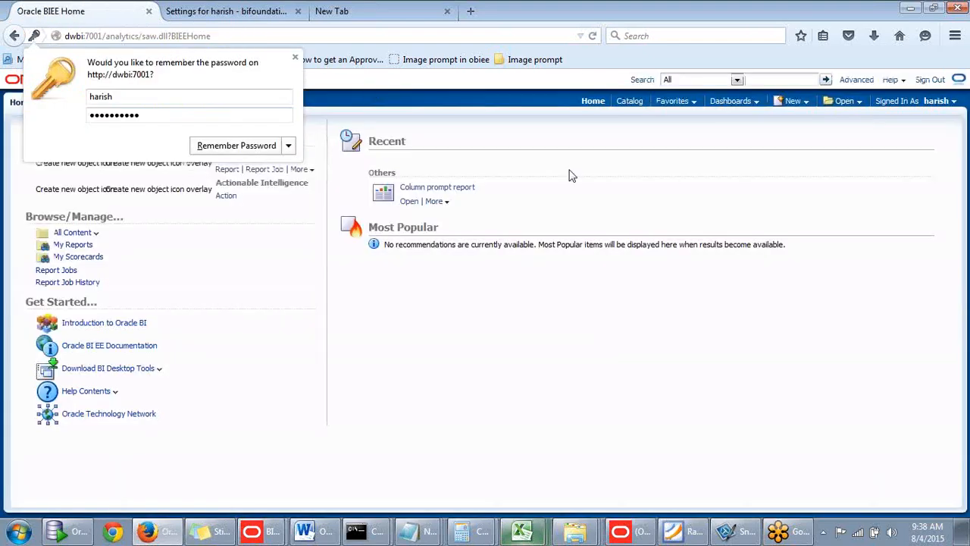
- Examine the object types the user can create as a member of BIAuthors
click(790, 105)
click(788, 100)
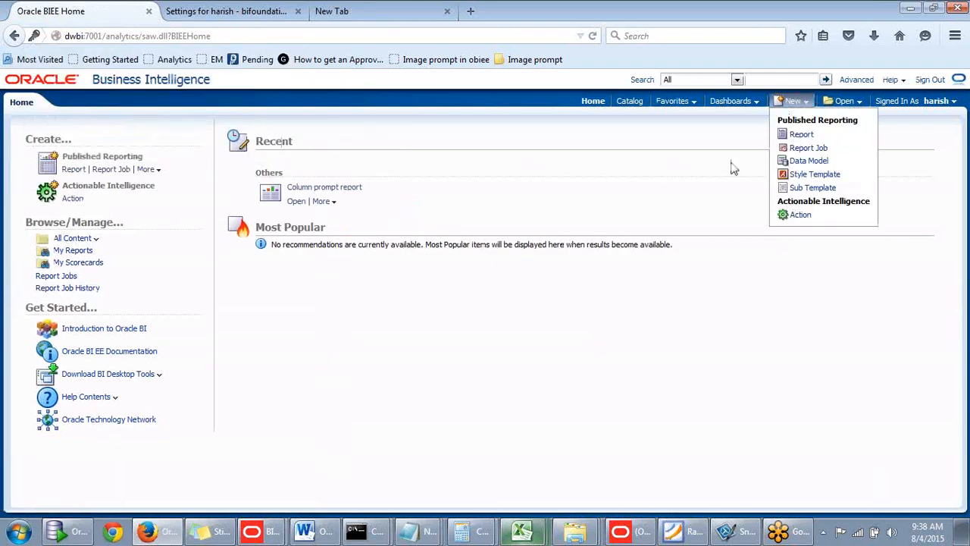
click(806, 104)
click(805, 105)
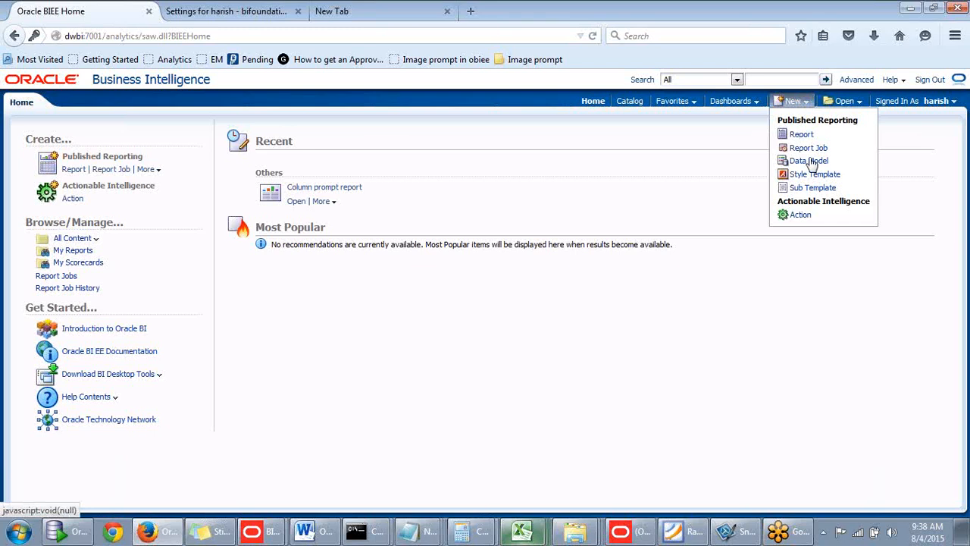
click(794, 102)
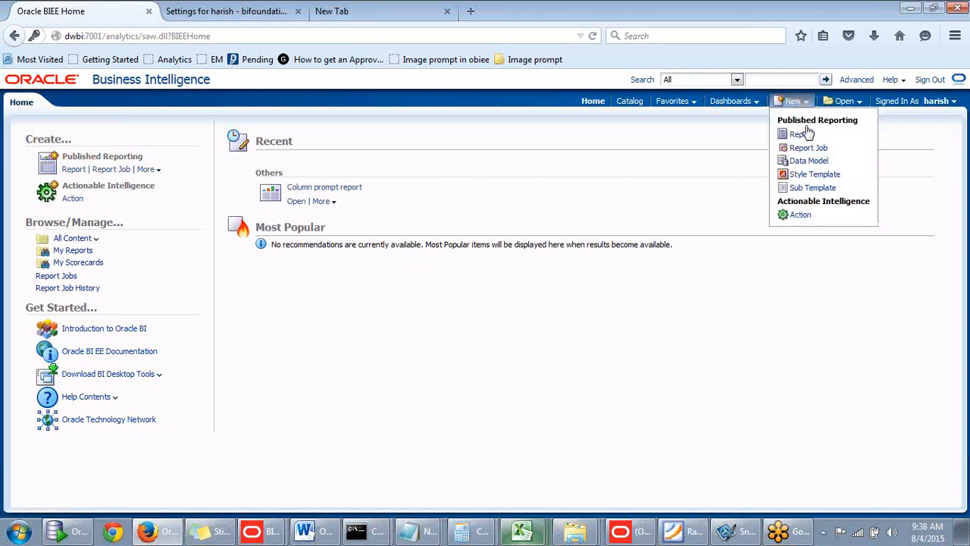
- Check once more which kinds of new content the user is allowed to create
click(807, 104)
click(793, 102)
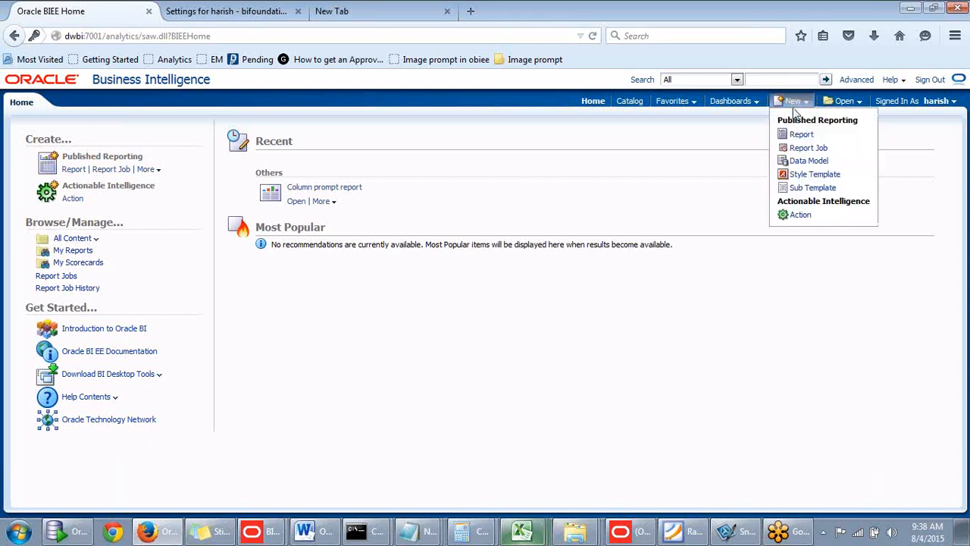
click(704, 158)
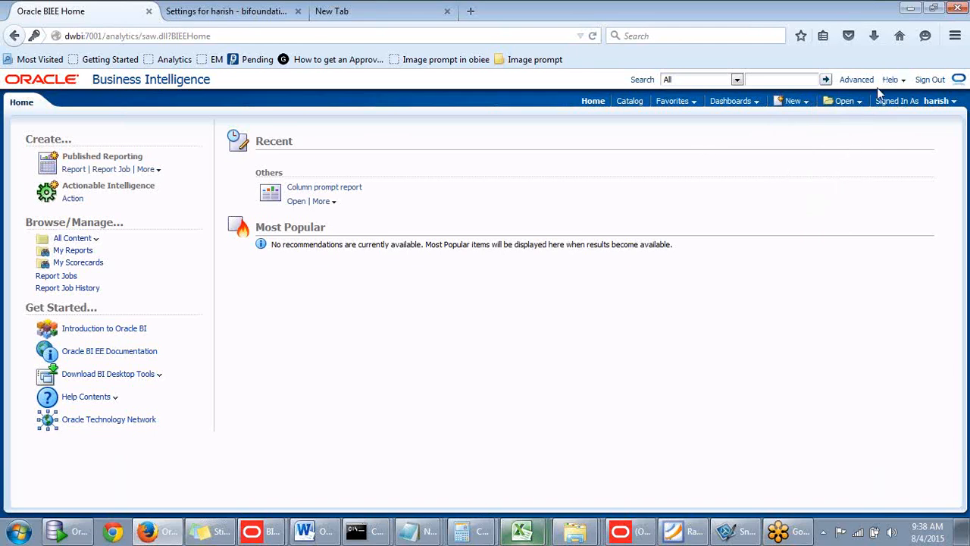
- Sign out of Oracle Business Intelligence and sign back in with the weblogic administrator ID and its password
click(936, 85)
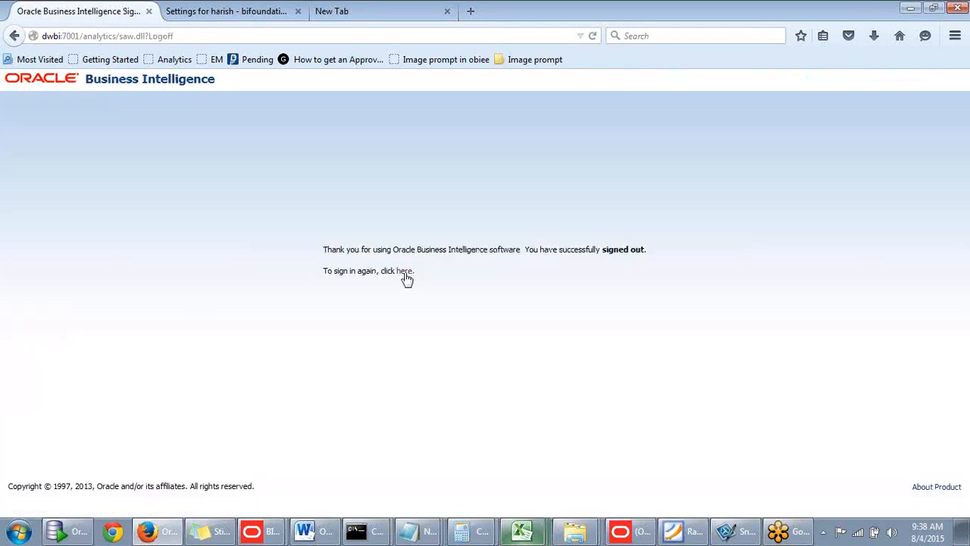
click(404, 275)
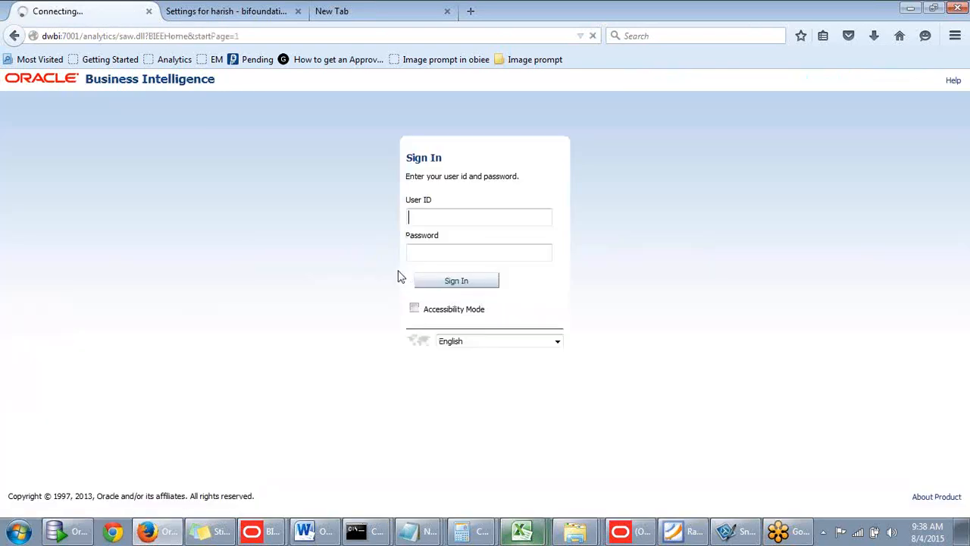
click(430, 218)
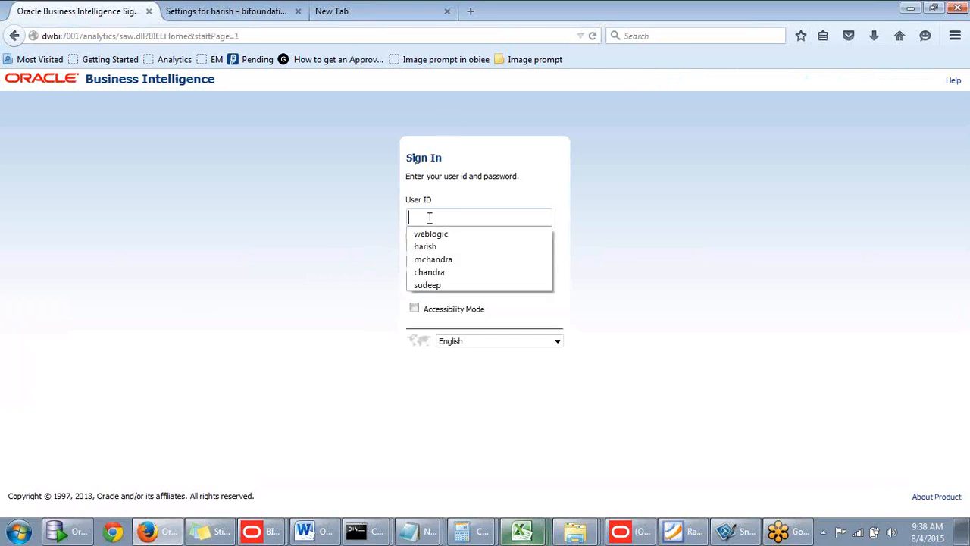
click(431, 235)
click(432, 249)
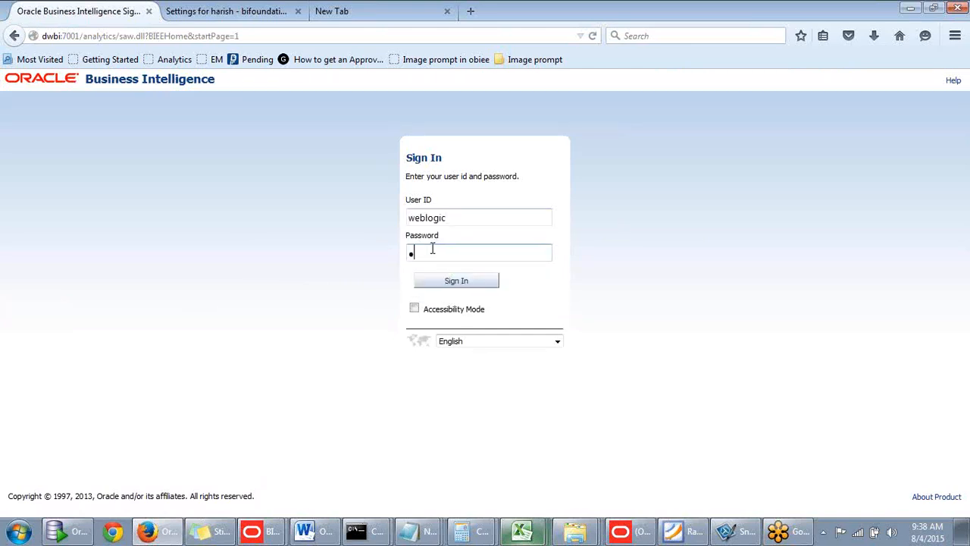
key(Return)
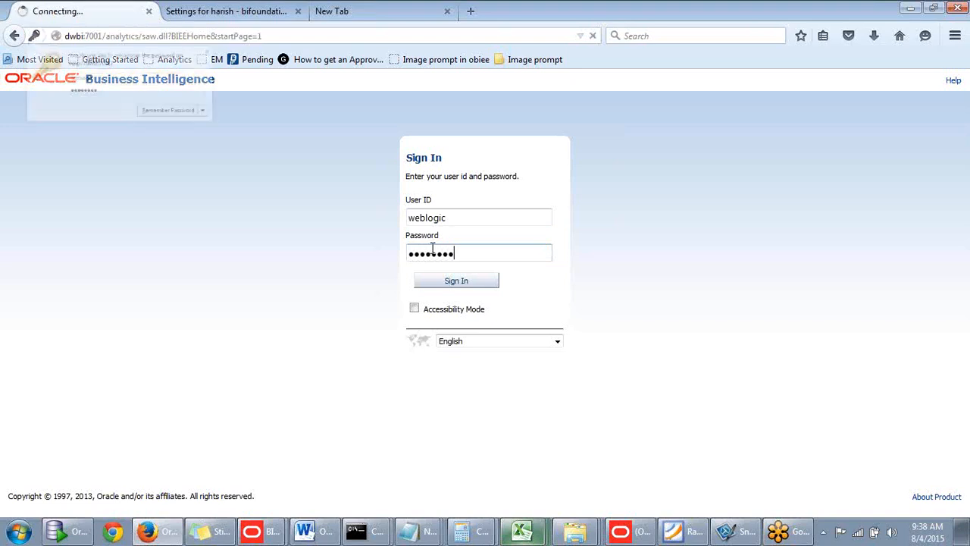
click(296, 58)
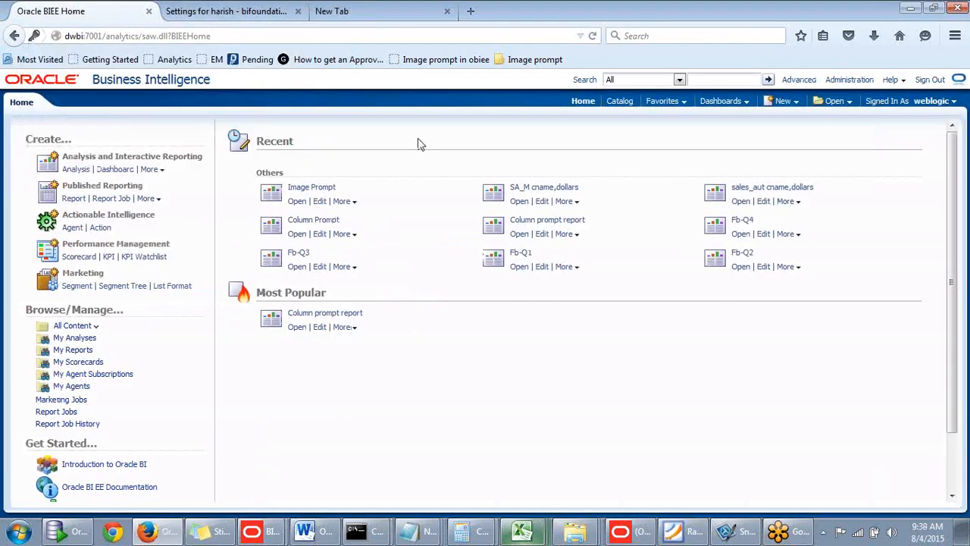
- Review the content types the administrator can create, then examine the subject areas and direct request options for a new analysis
click(793, 102)
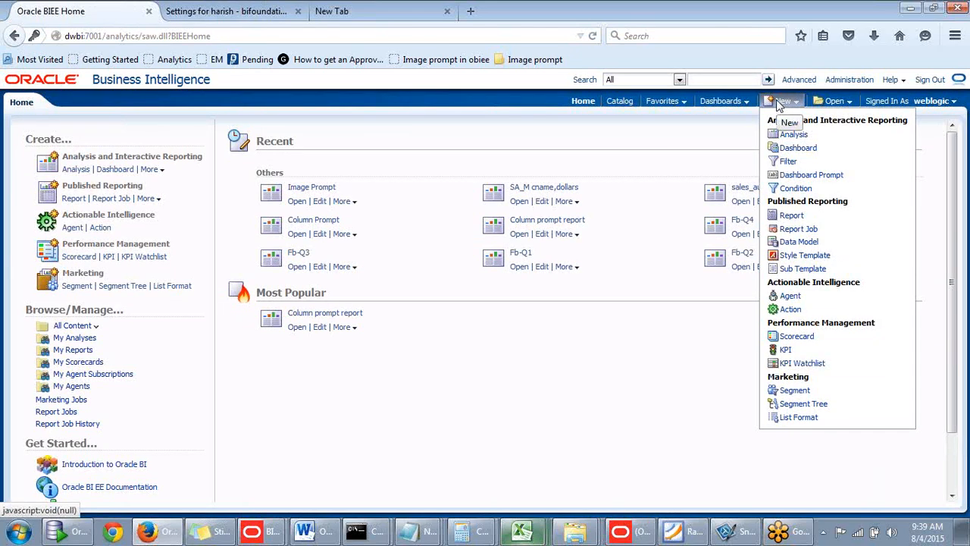
click(702, 135)
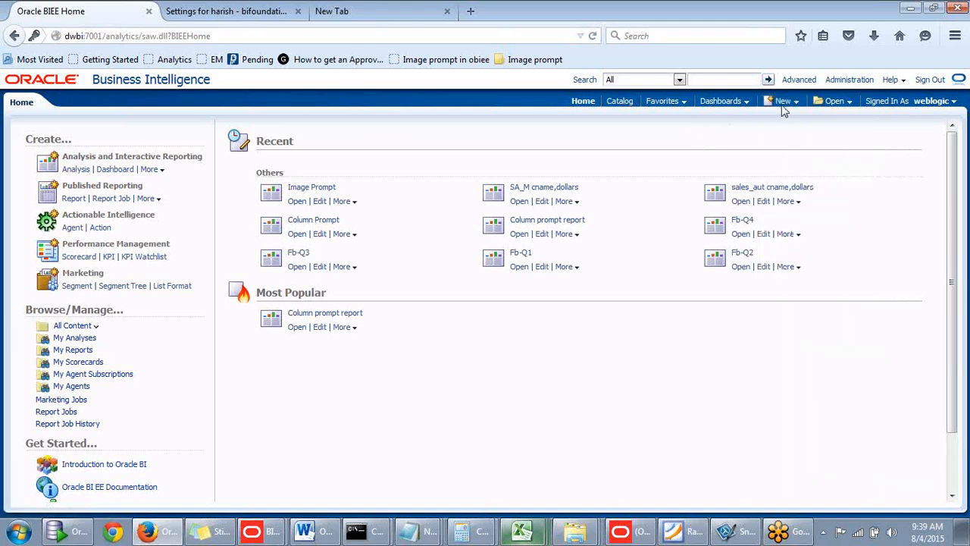
click(783, 104)
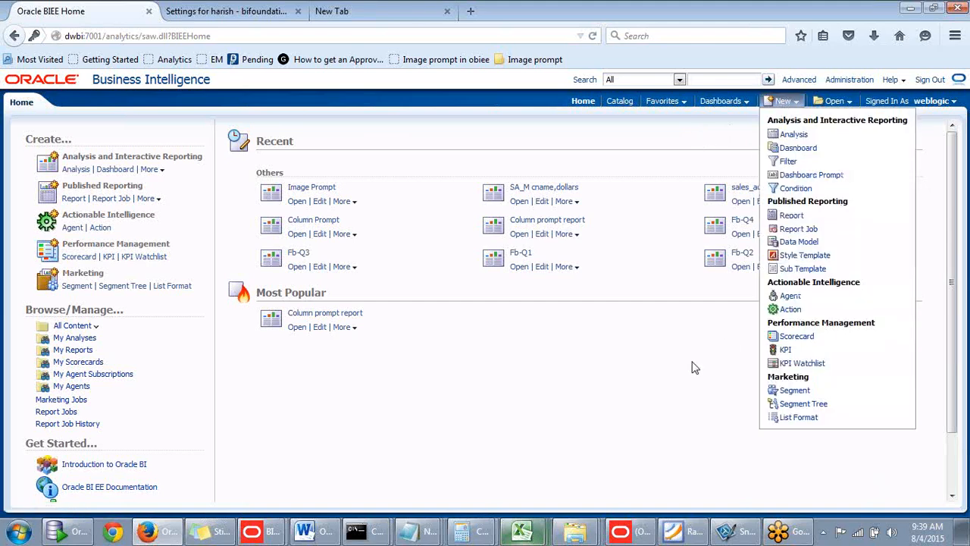
click(794, 136)
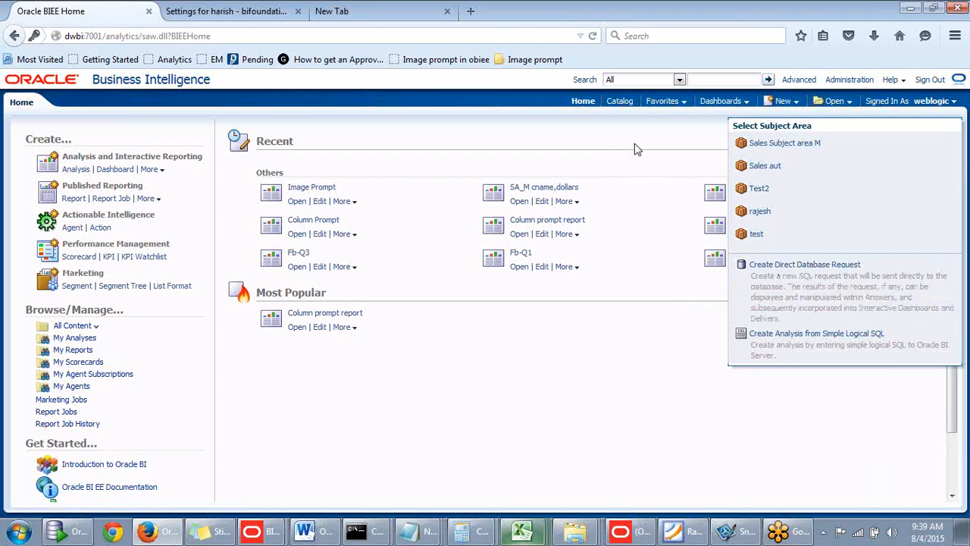
- Open the Manage Privileges page in Administration and look over the roles assigned to each privilege
click(853, 82)
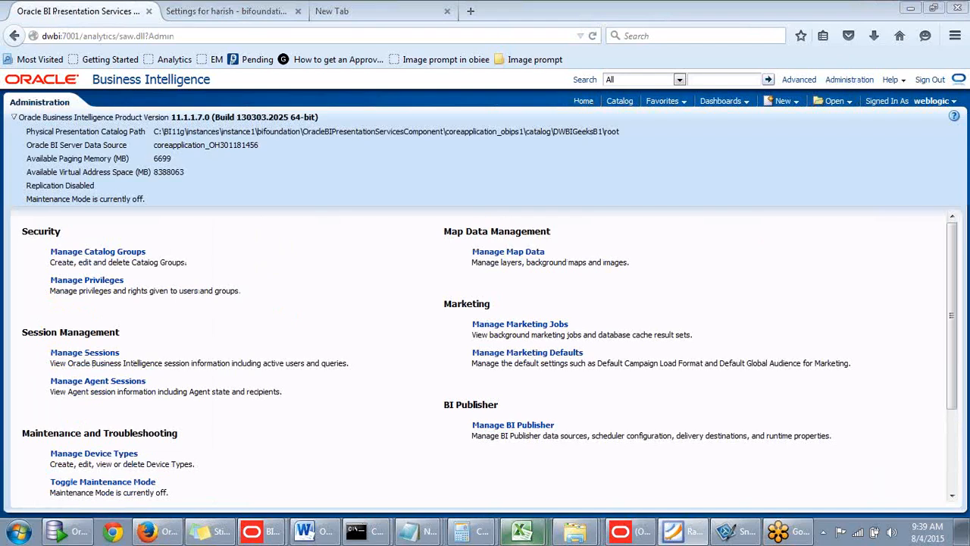
click(98, 286)
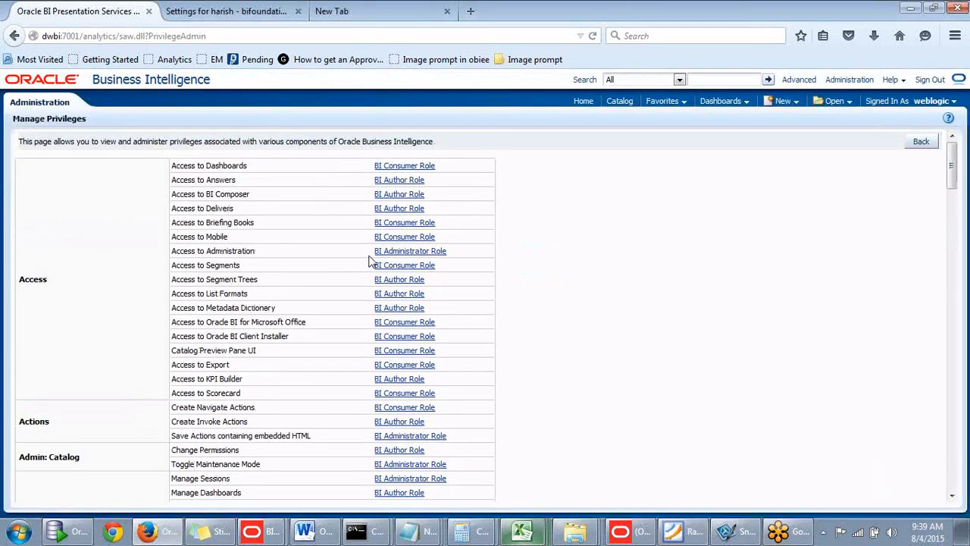
scroll(371, 263, down, 2)
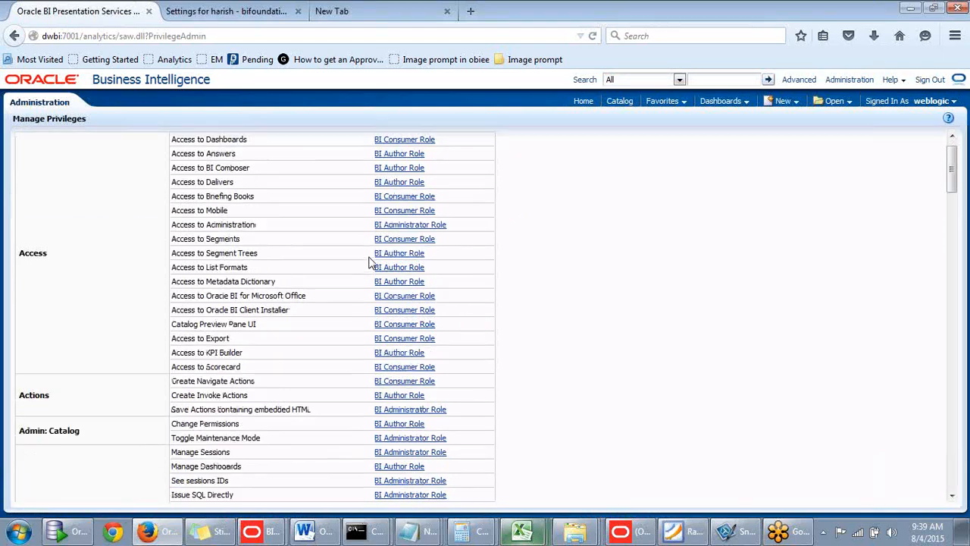
scroll(371, 263, up, 2)
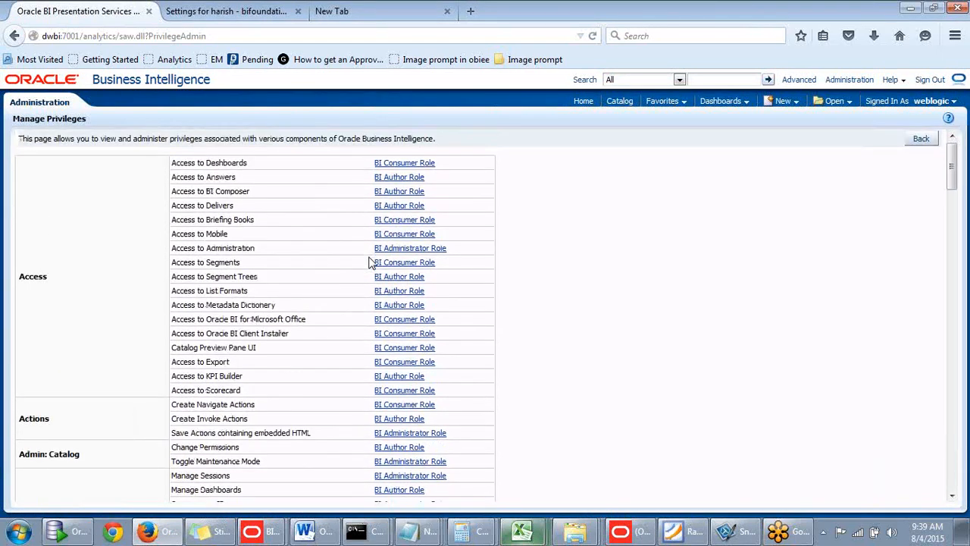
scroll(372, 263, down, 2)
scroll(371, 263, up, 2)
- Search the privileges page for "direct" to locate the Edit Direct Database Analysis privilege
key(ctrl+f)
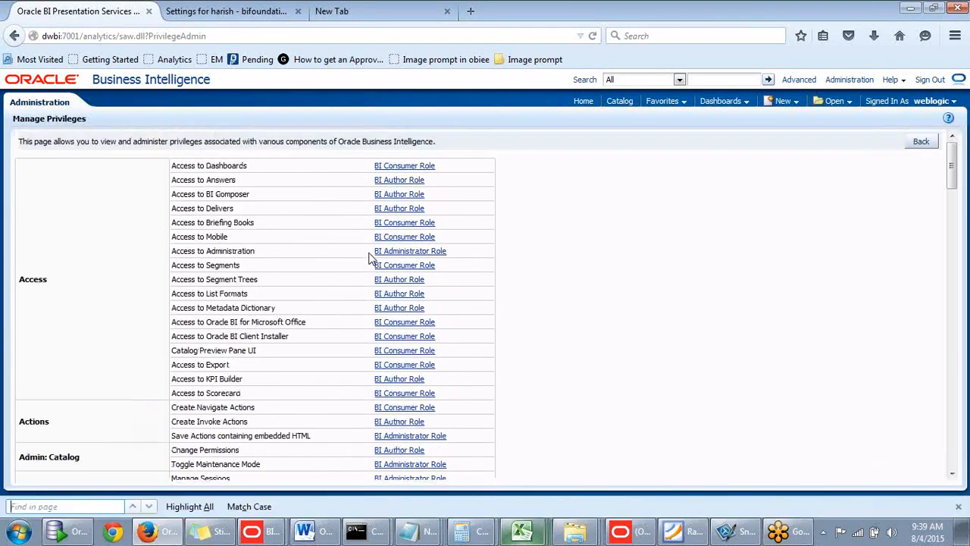
text(direct)
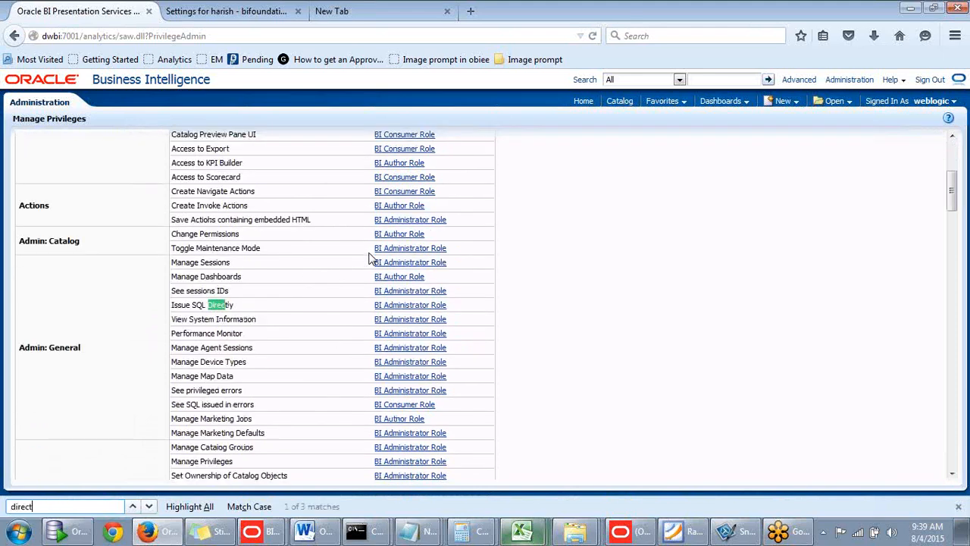
key(Return)
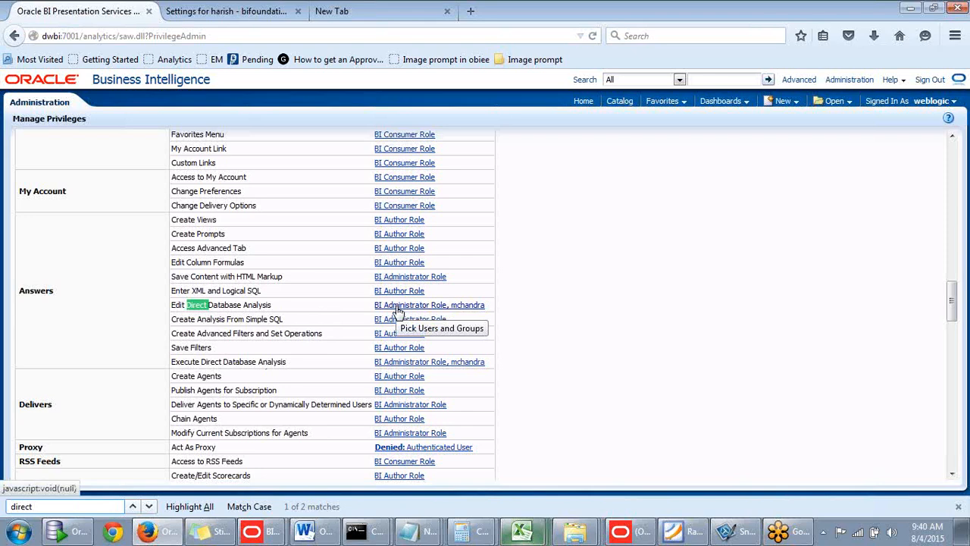
- Open the Edit Direct Database Analysis permissions, start adding a member and set the available member list to Users
click(397, 307)
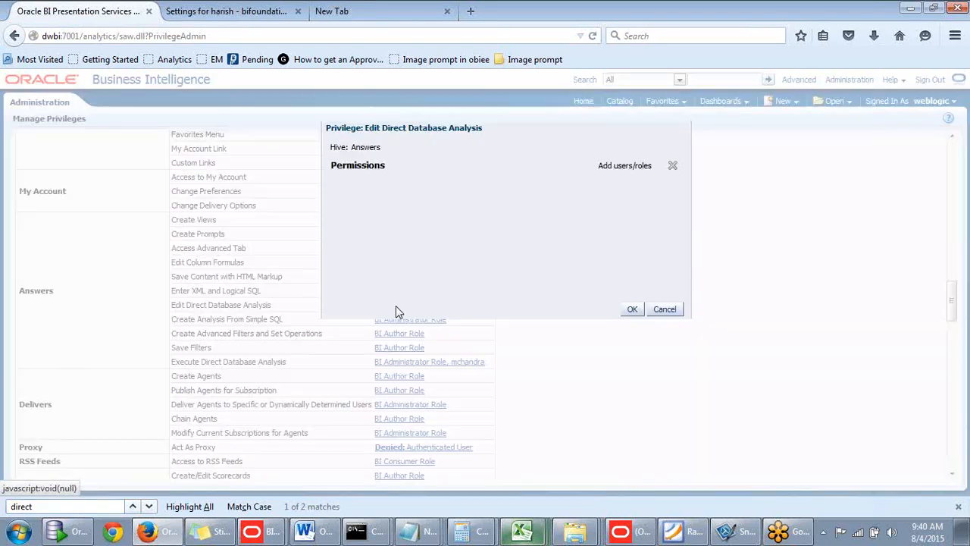
double_click(561, 154)
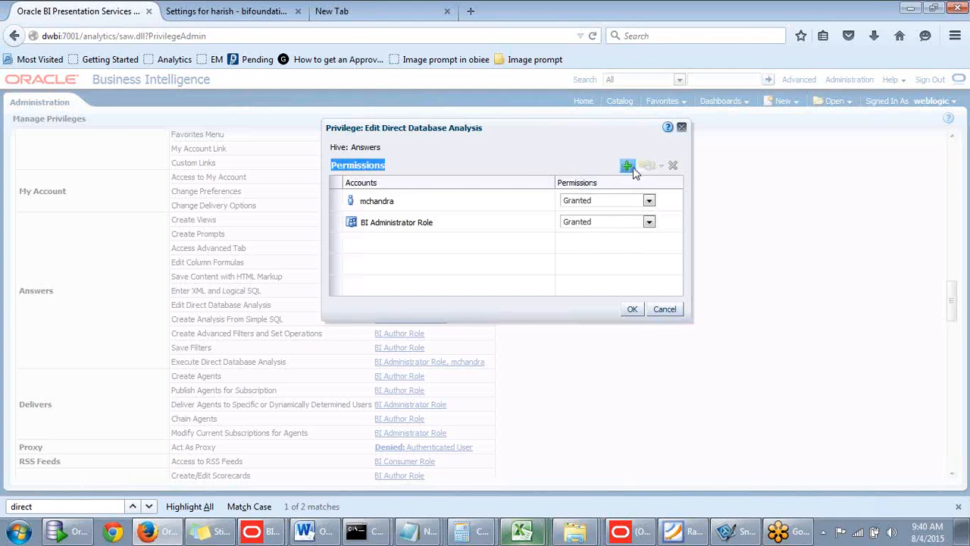
click(629, 167)
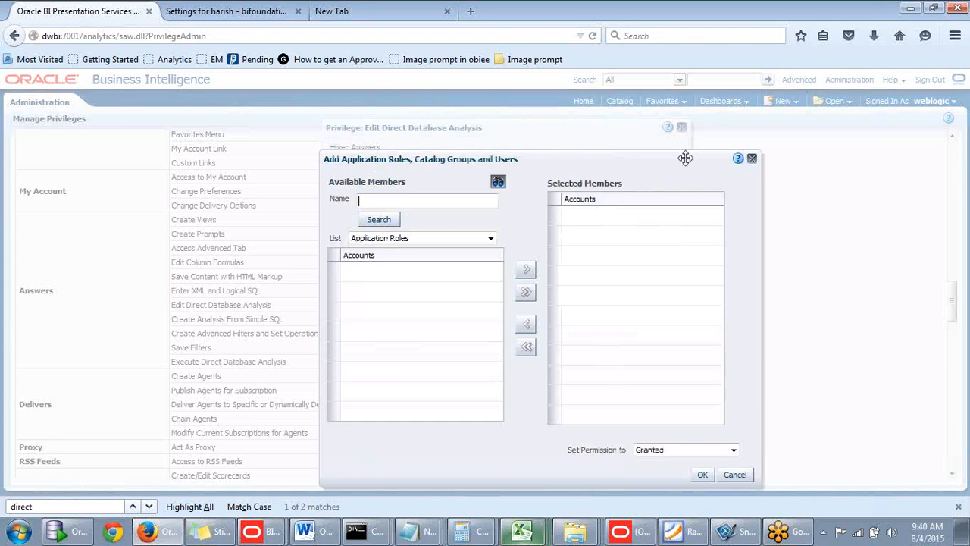
drag(685, 158, 848, 147)
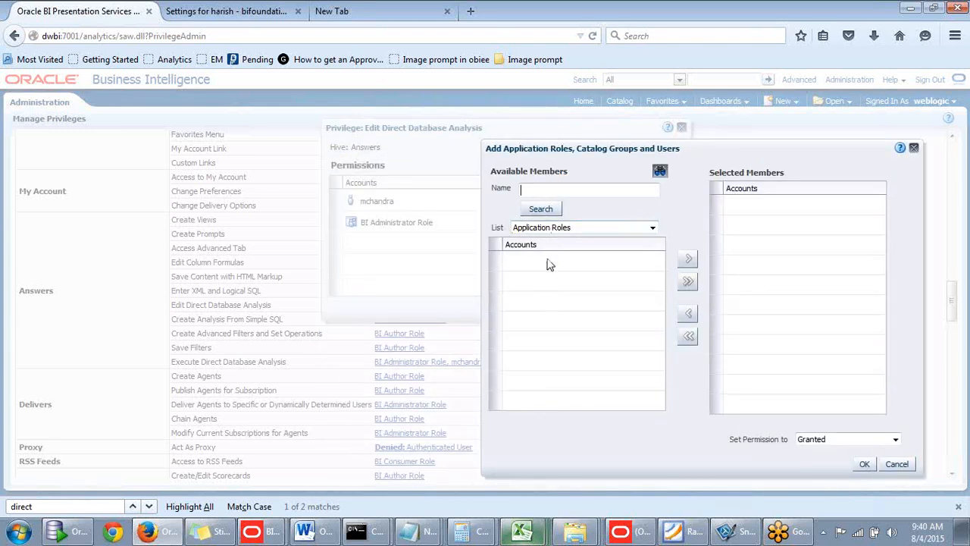
click(652, 229)
click(640, 221)
click(651, 226)
click(641, 215)
click(652, 228)
click(642, 213)
click(653, 227)
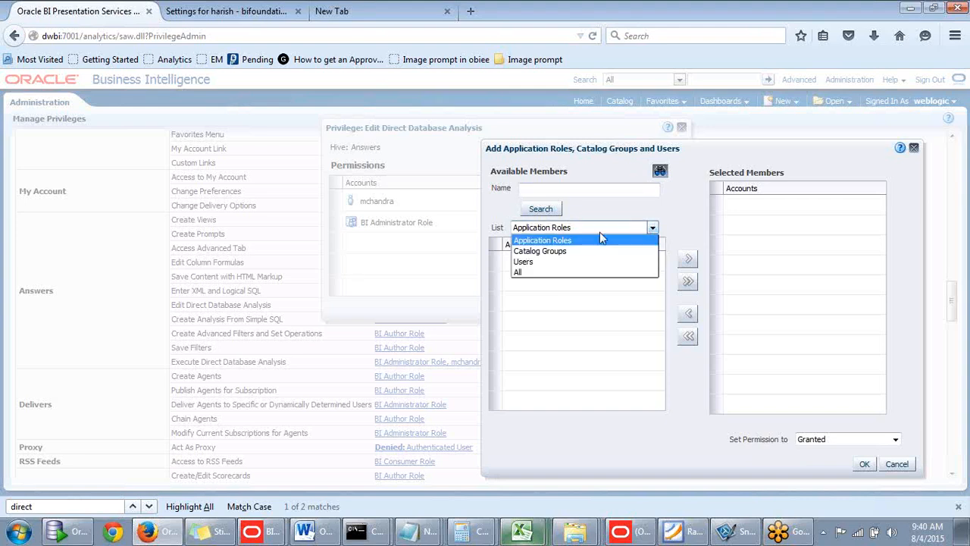
click(546, 262)
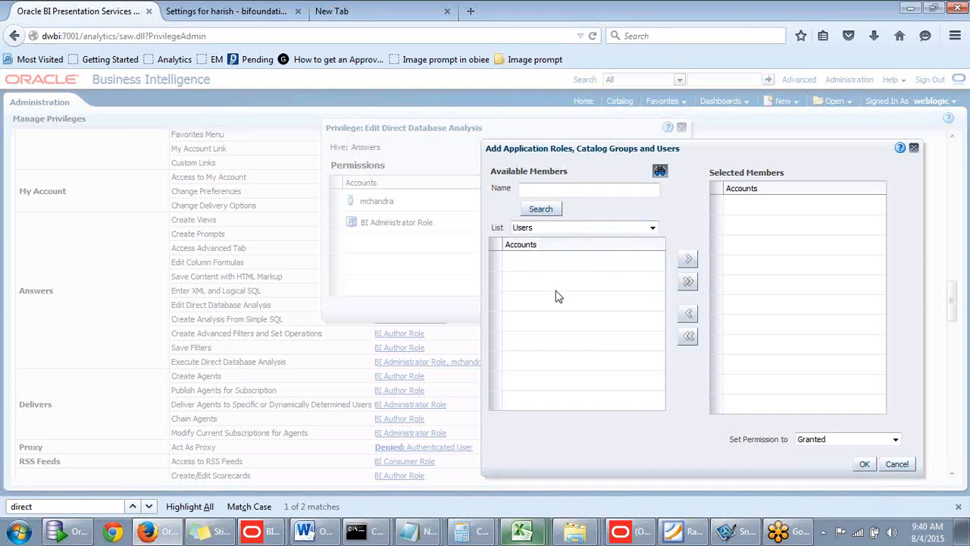
- Search the available members with the name * to list all user accounts
click(573, 191)
drag(725, 156, 679, 155)
click(579, 191)
click(547, 212)
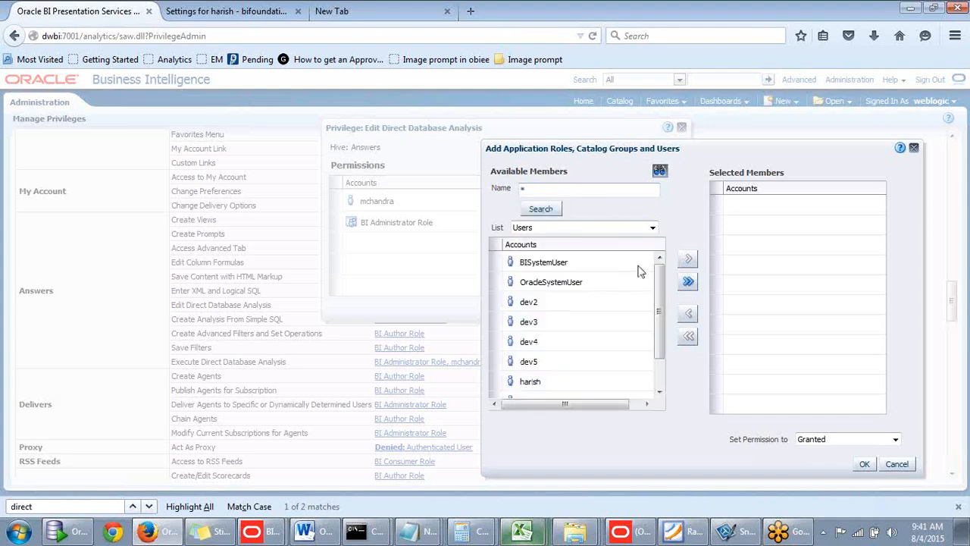
- Add the new user to the Edit Direct Database Analysis privilege with permission Granted and save the privilege
drag(659, 282, 658, 309)
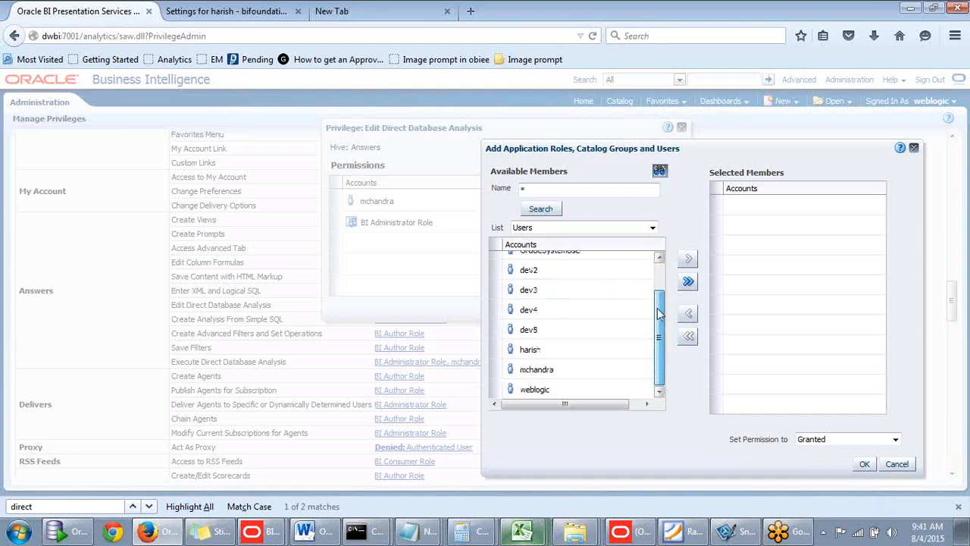
click(538, 350)
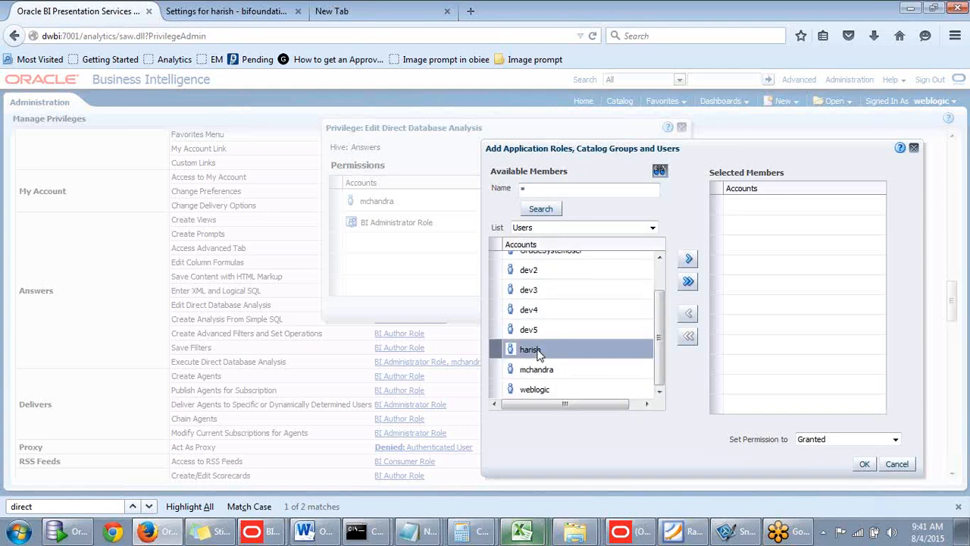
click(690, 261)
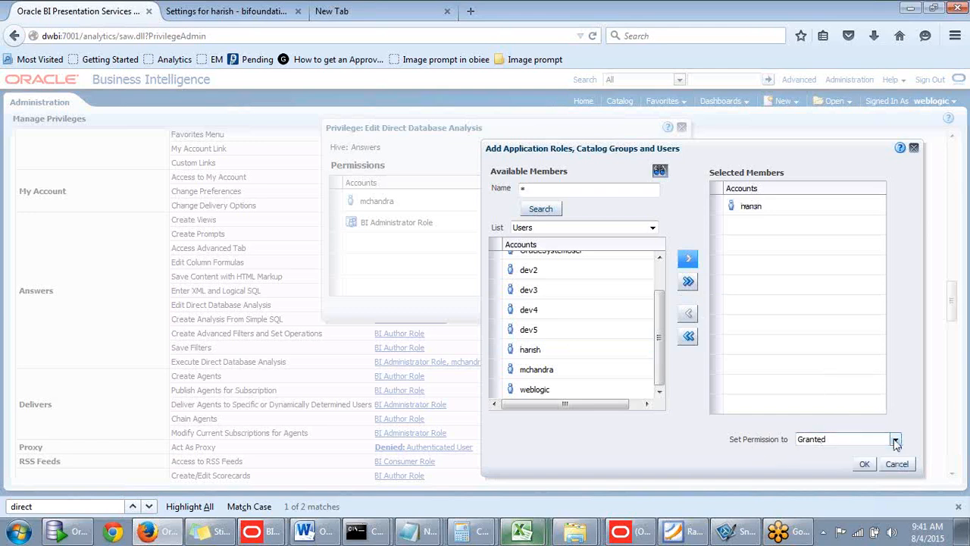
click(865, 464)
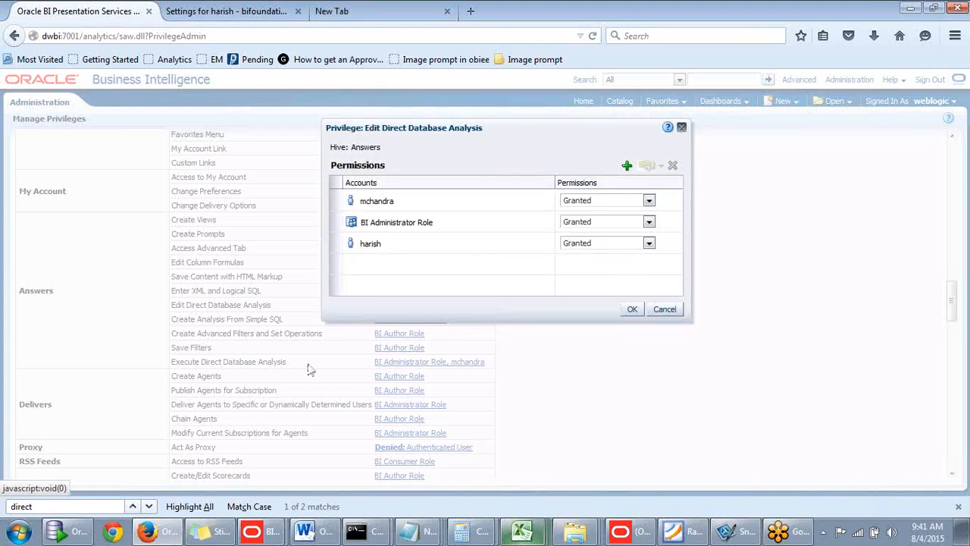
right_click(393, 136)
click(533, 136)
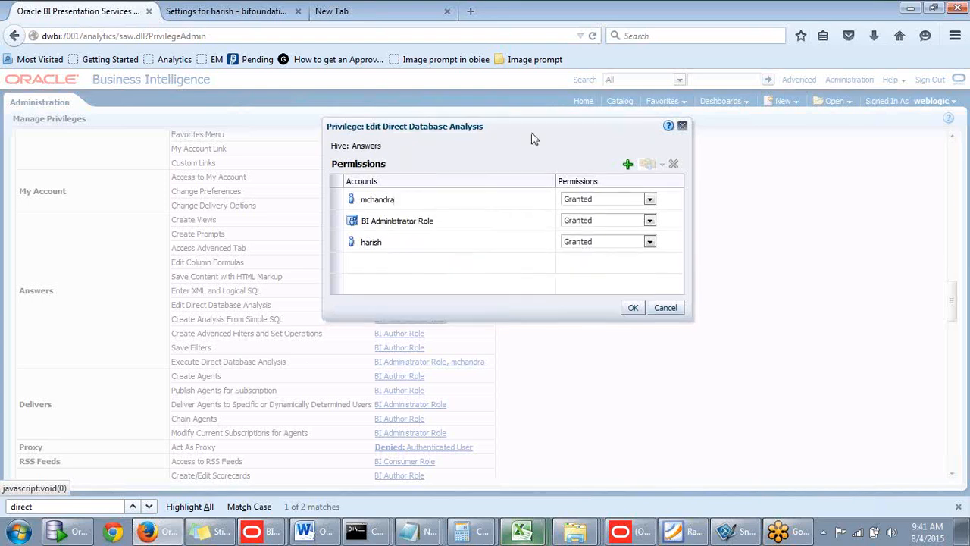
click(633, 307)
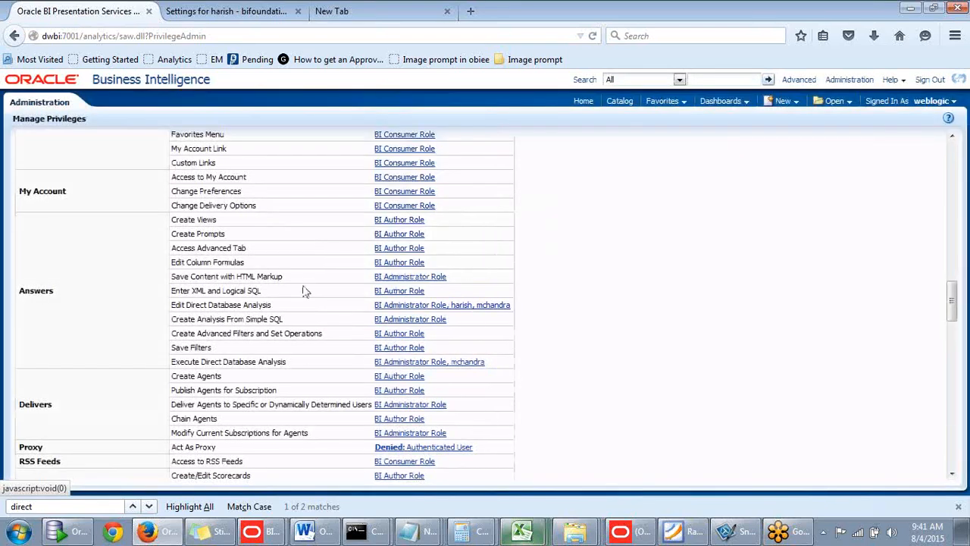
- Open the Execute Direct Database Analysis permissions, start adding a member and list all accounts of type Users matching *
click(410, 364)
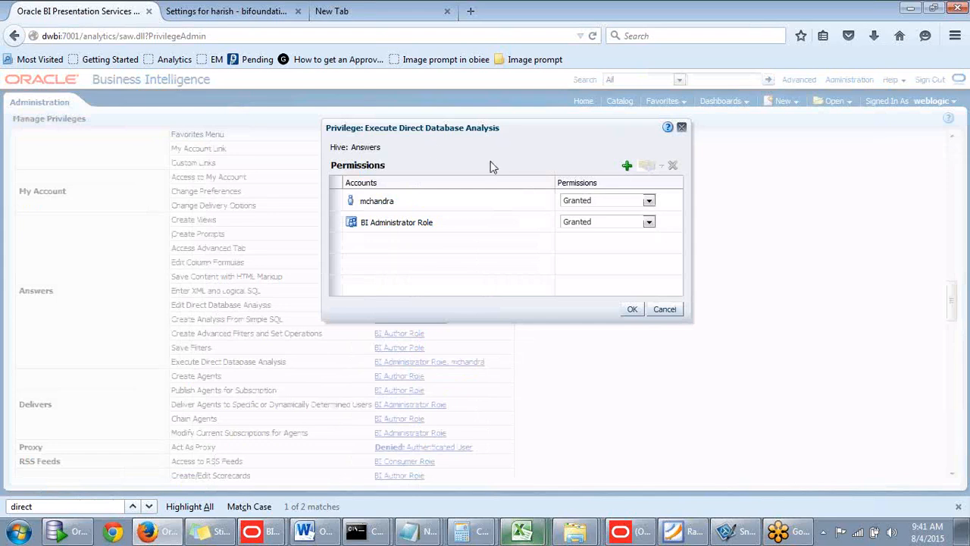
click(626, 166)
click(415, 239)
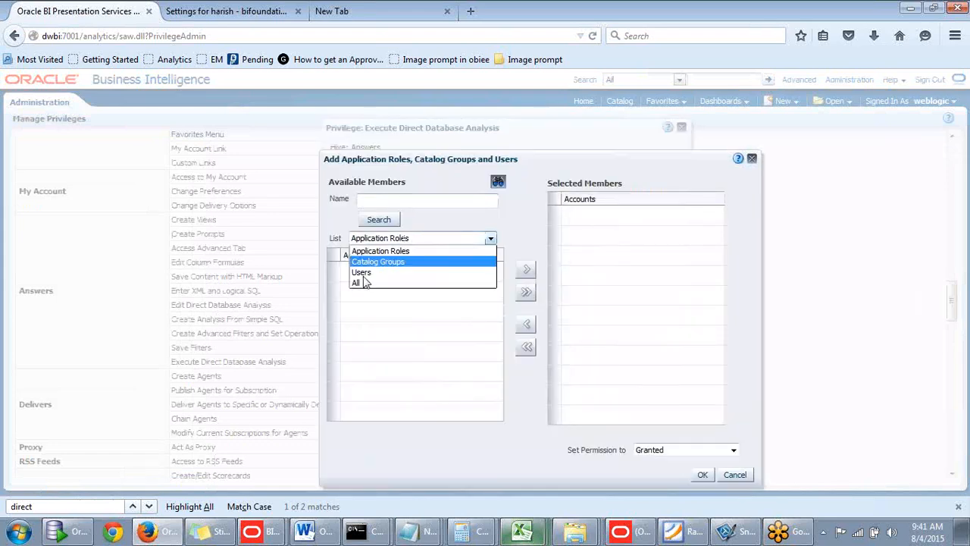
click(371, 272)
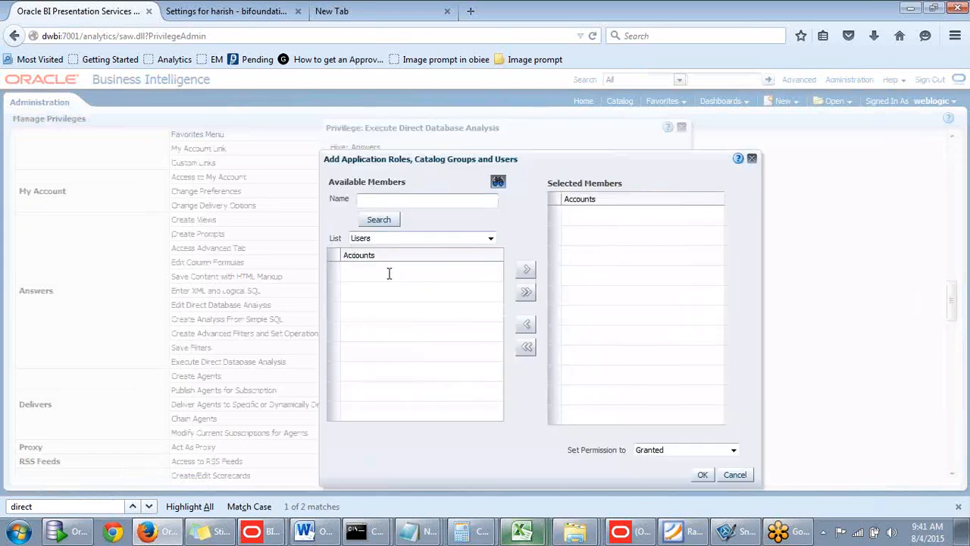
click(410, 199)
text(*)
click(390, 221)
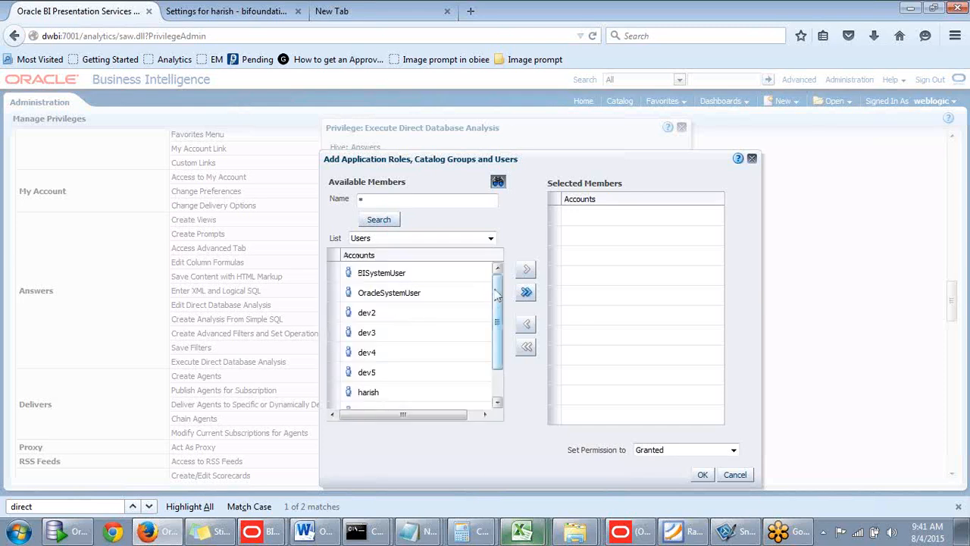
- Add the new user to the Execute Direct Database Analysis privilege with permission Granted and save the privilege
scroll(468, 353, down, 1)
click(409, 361)
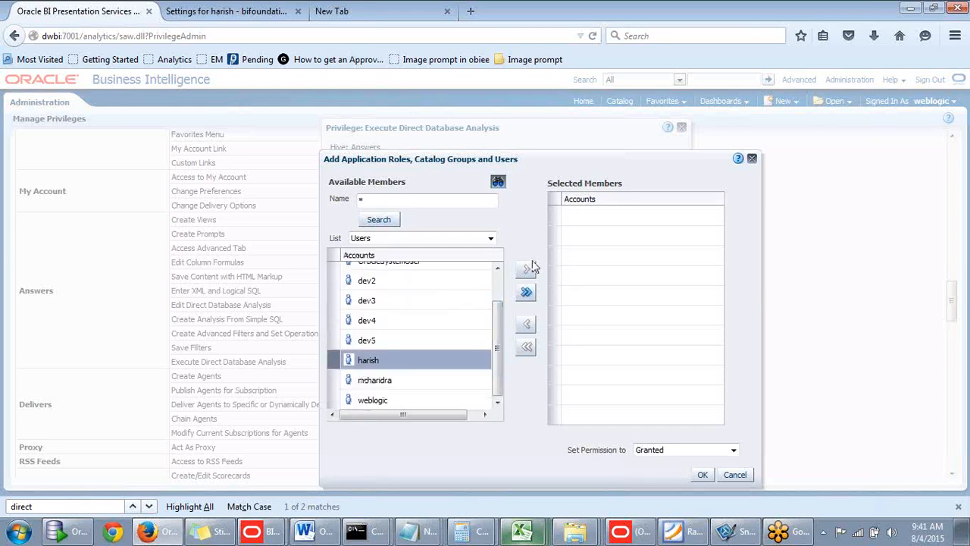
click(526, 269)
click(701, 475)
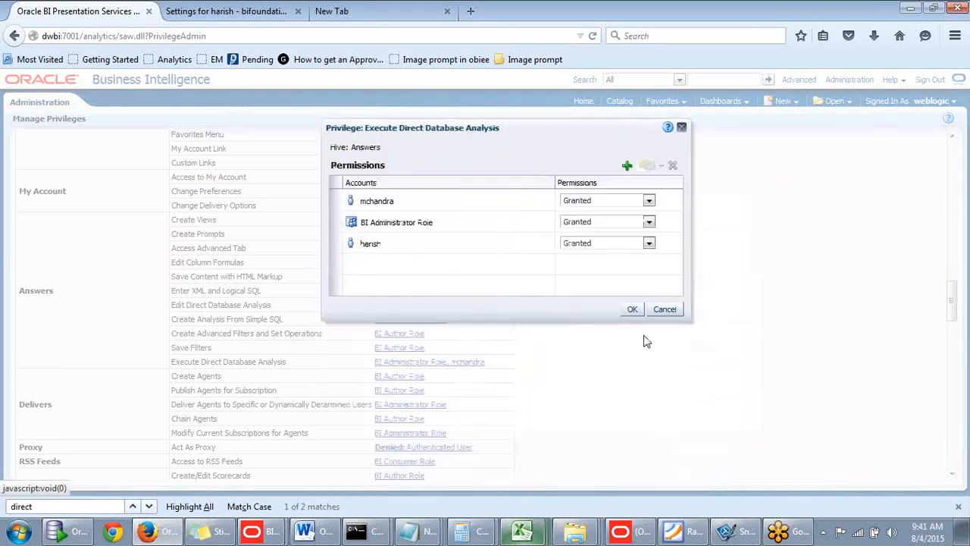
click(632, 309)
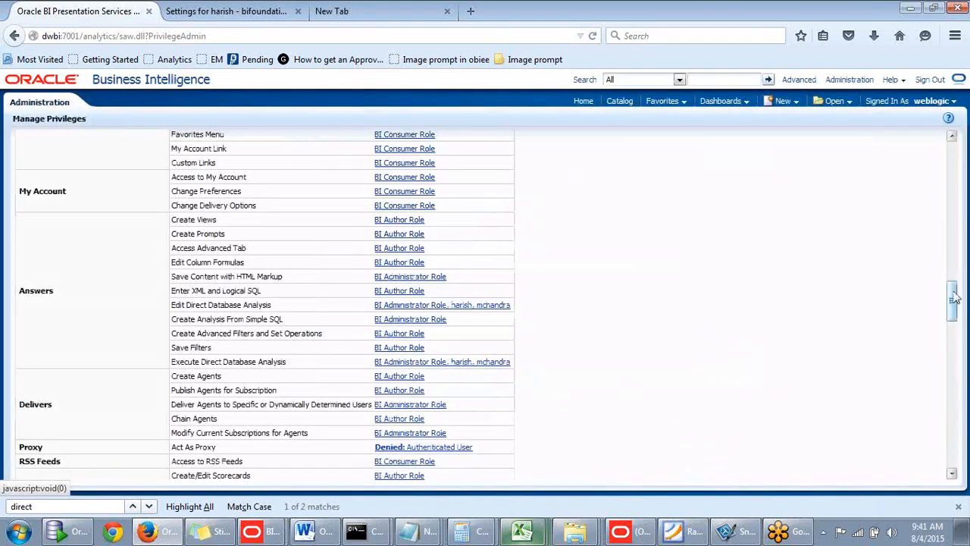
- Sign out of Oracle BI and sign in as the new user with the account password, without having the browser remember it
drag(954, 297, 953, 159)
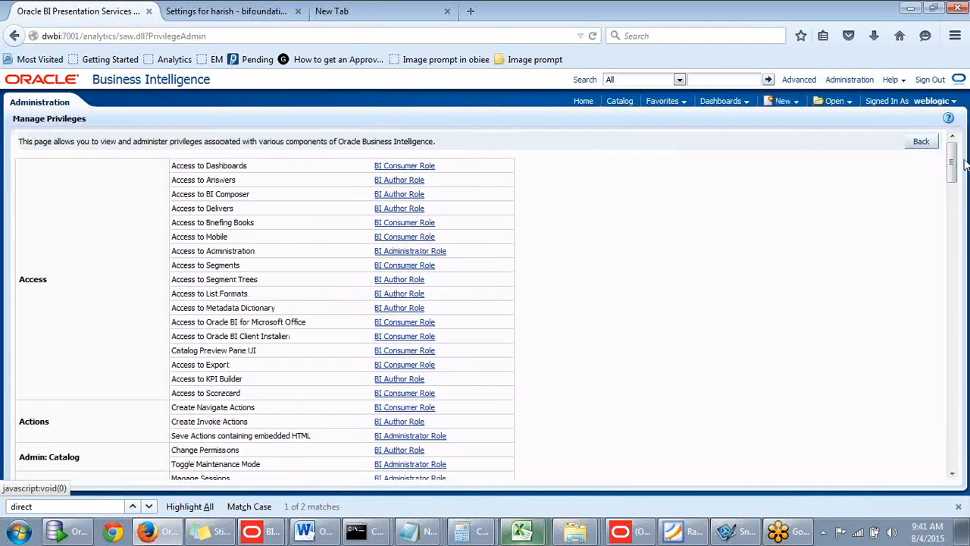
mouse_move(953, 161)
mouse_down()
mouse_move(952, 202)
mouse_move(952, 155)
mouse_up()
click(937, 83)
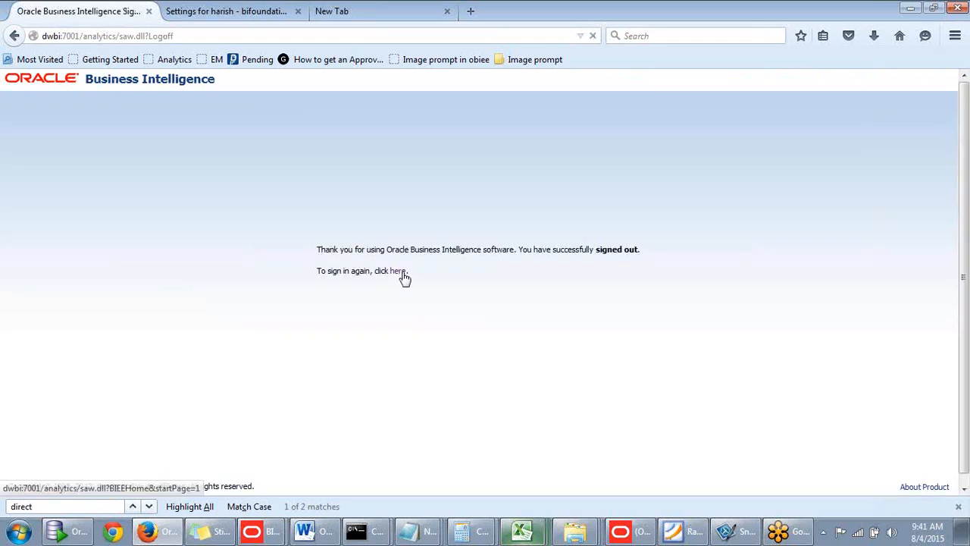
click(398, 271)
text(h)
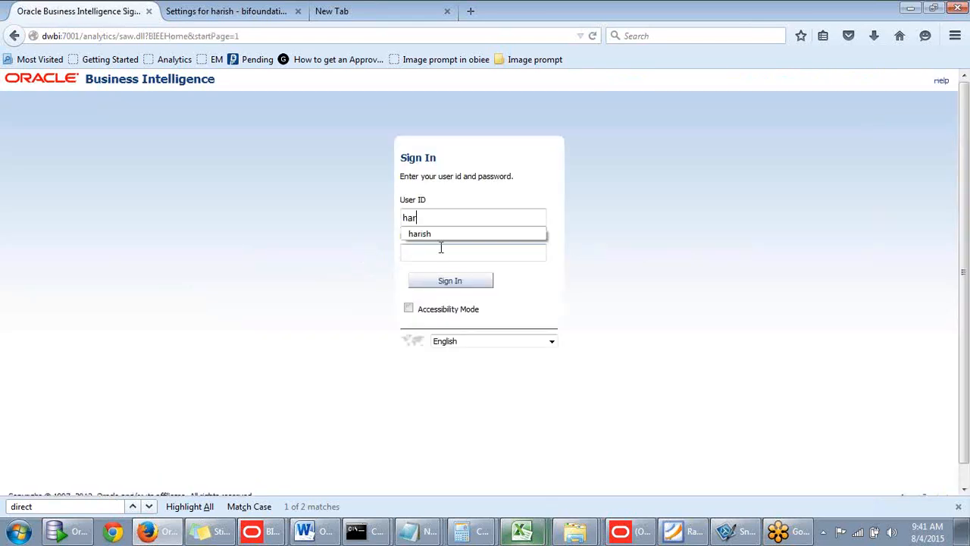
text(ar)
click(435, 236)
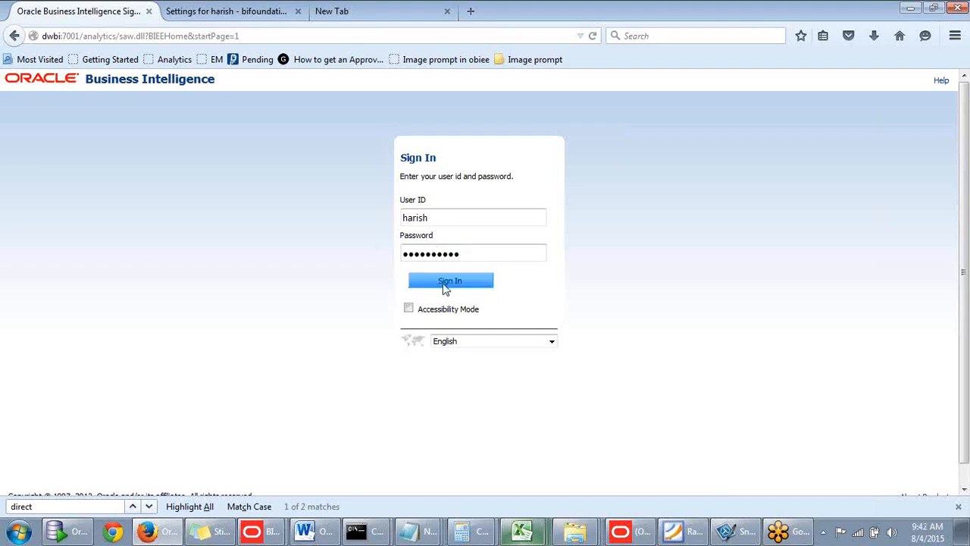
click(447, 282)
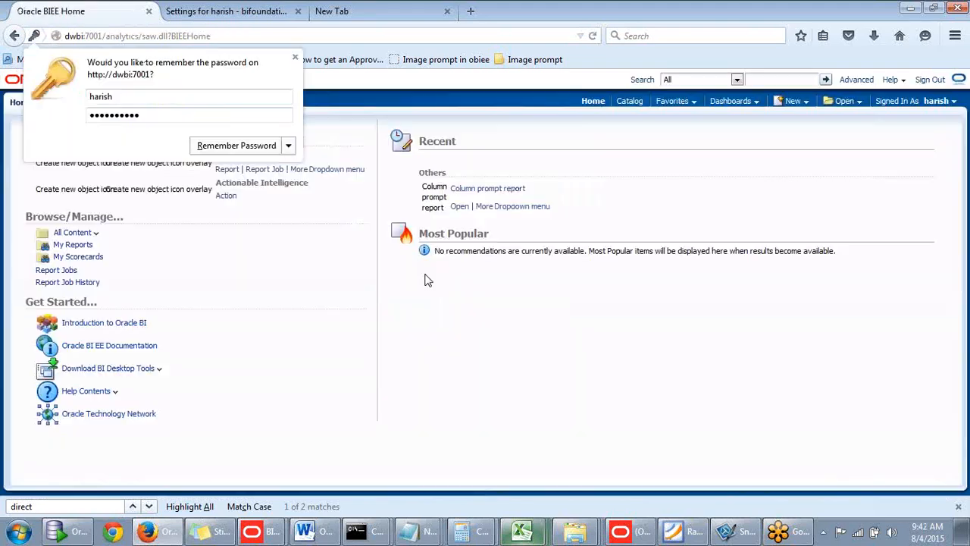
click(295, 58)
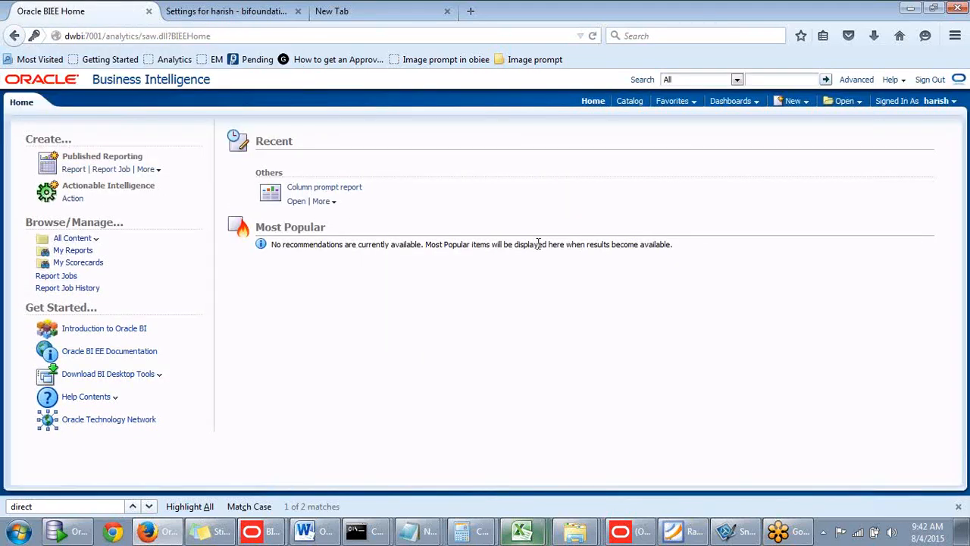
- Check which object types the new user can create and try opening a new published report
click(807, 105)
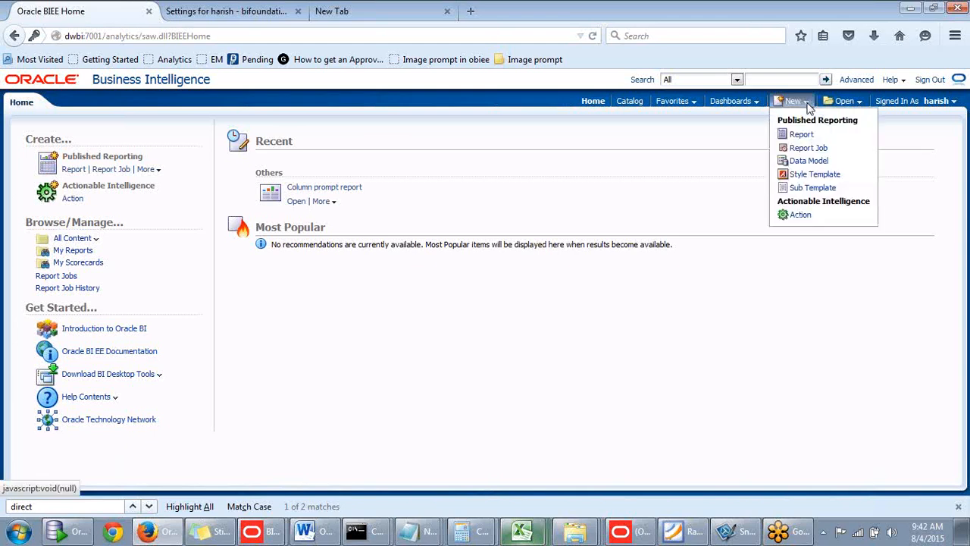
click(805, 137)
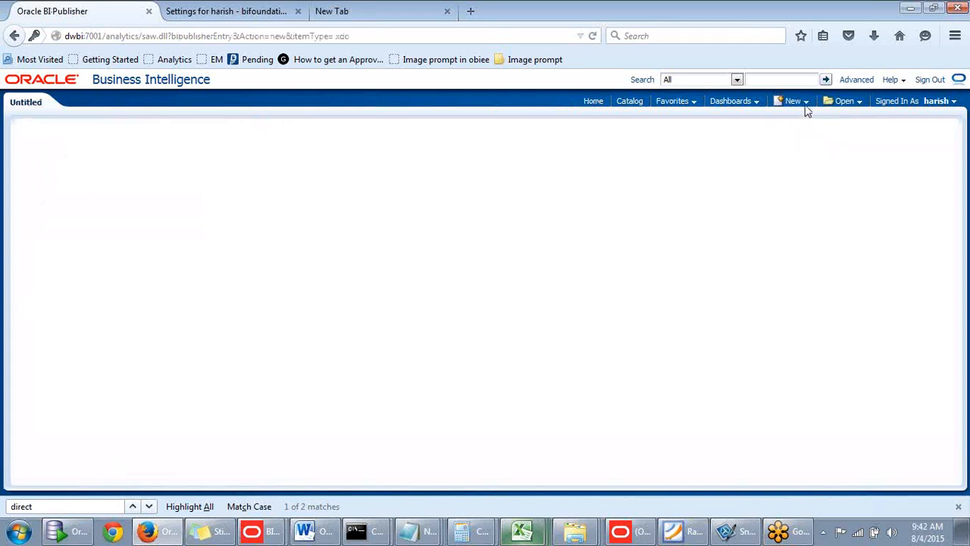
click(807, 105)
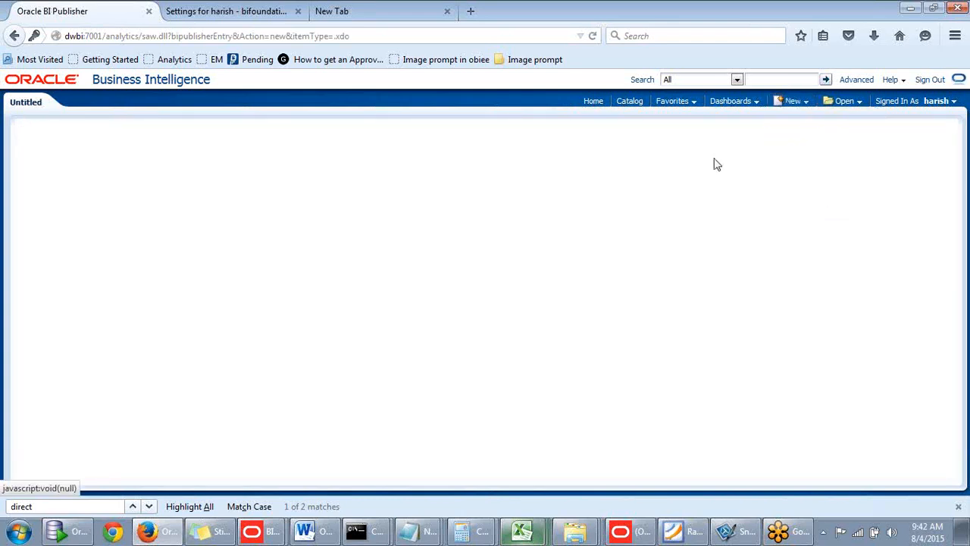
click(793, 103)
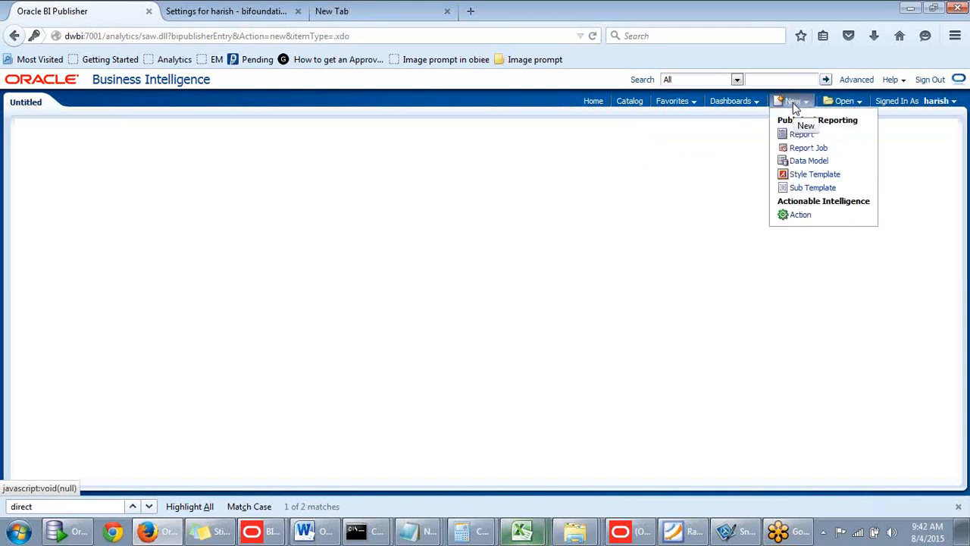
click(592, 106)
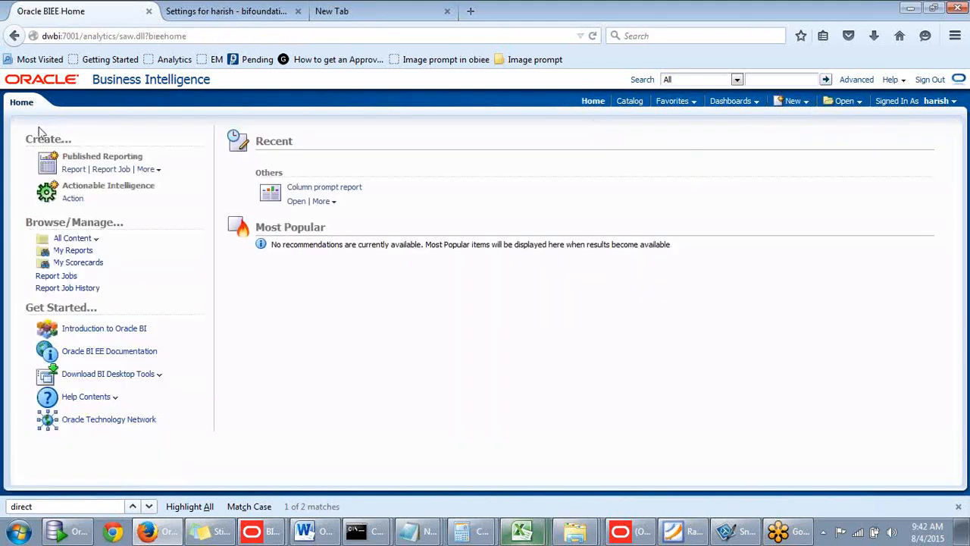
click(66, 173)
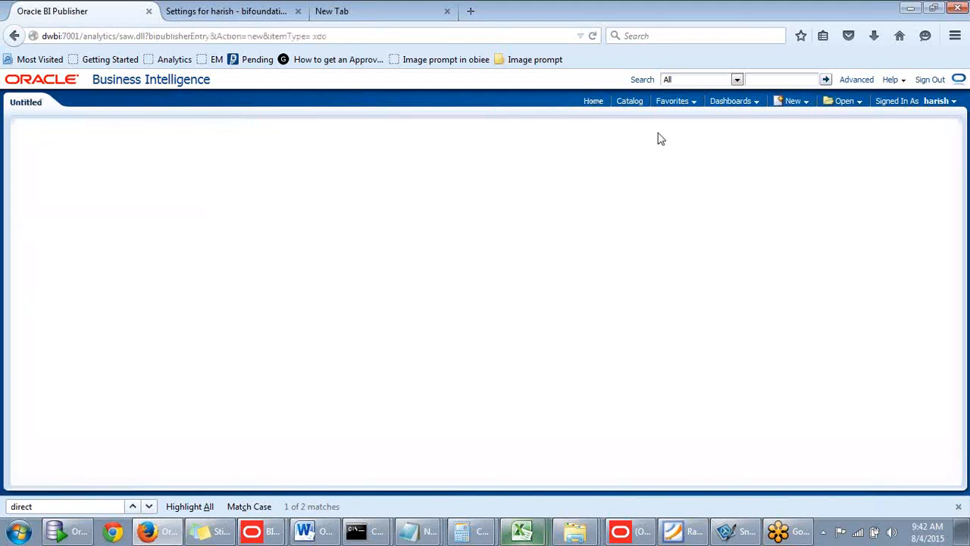
- Sign out of the new user's session and fill in the sign-in form with user ID weblogic and the account password
click(929, 80)
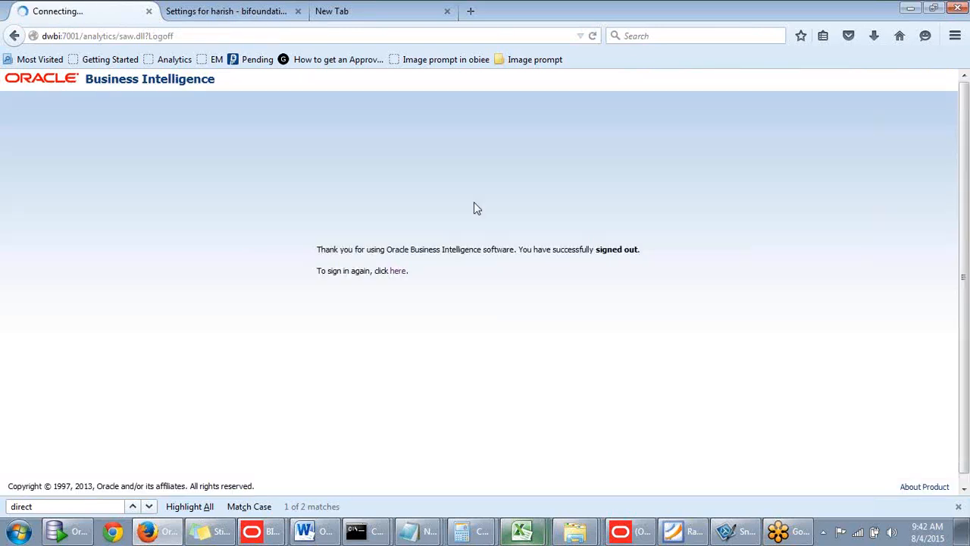
click(398, 273)
text(we)
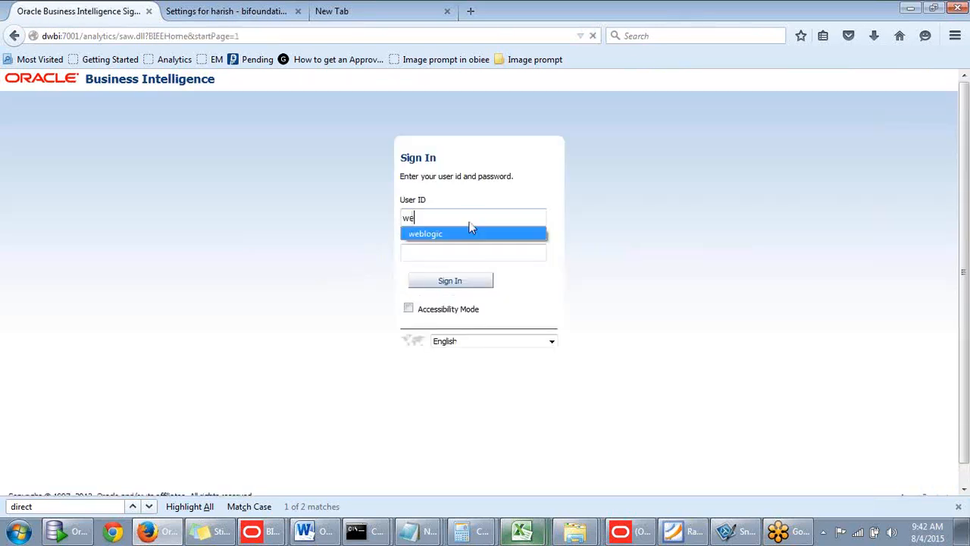
click(470, 231)
click(447, 253)
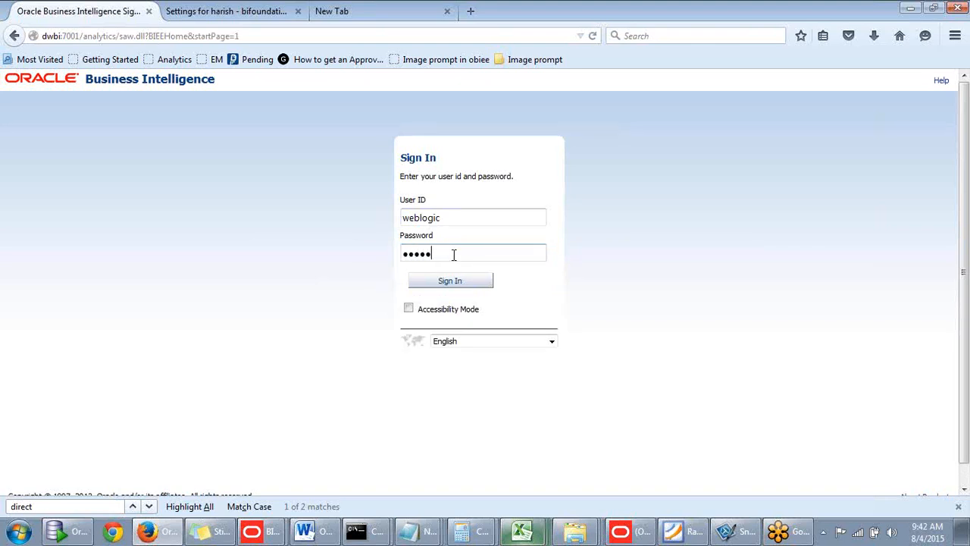
- Switch to the WebLogic Administration Console, save the new user's group settings and release the configuration
click(227, 17)
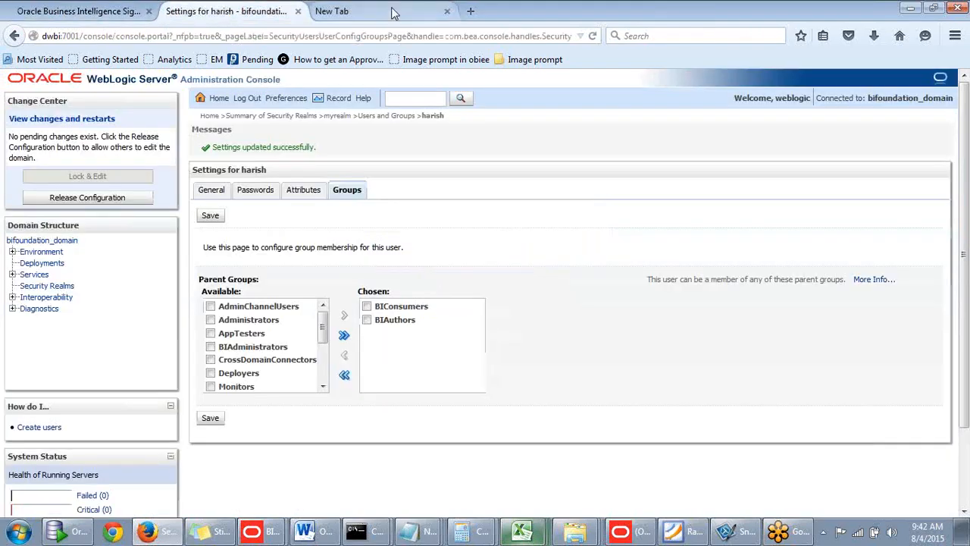
click(213, 422)
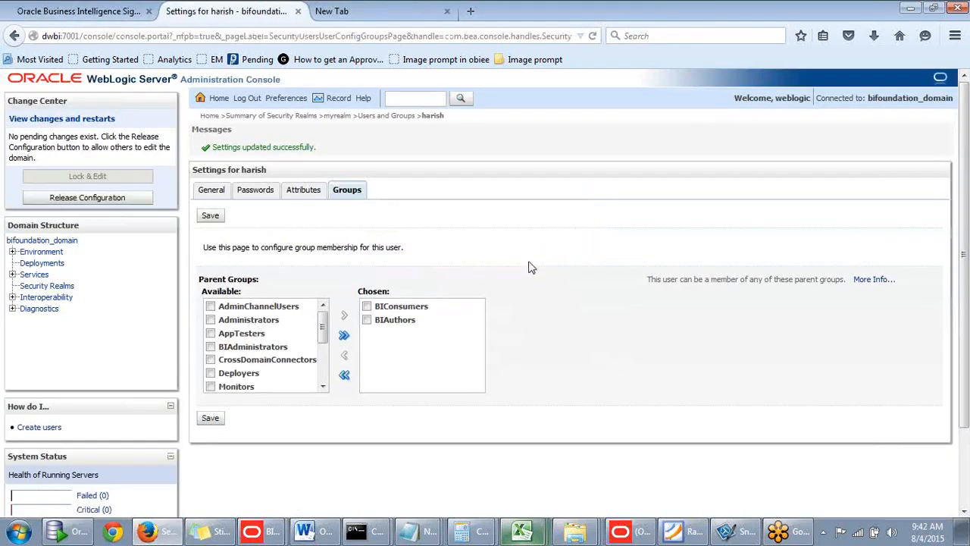
click(88, 200)
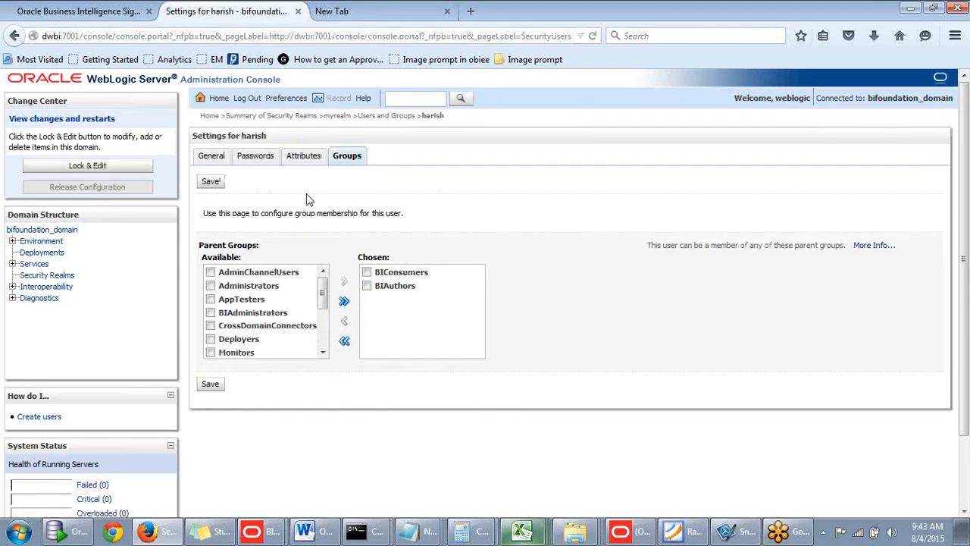
- Clear the new user's chosen parent groups, assign only BIAuthors and save the group membership
scroll(307, 203, down, 2)
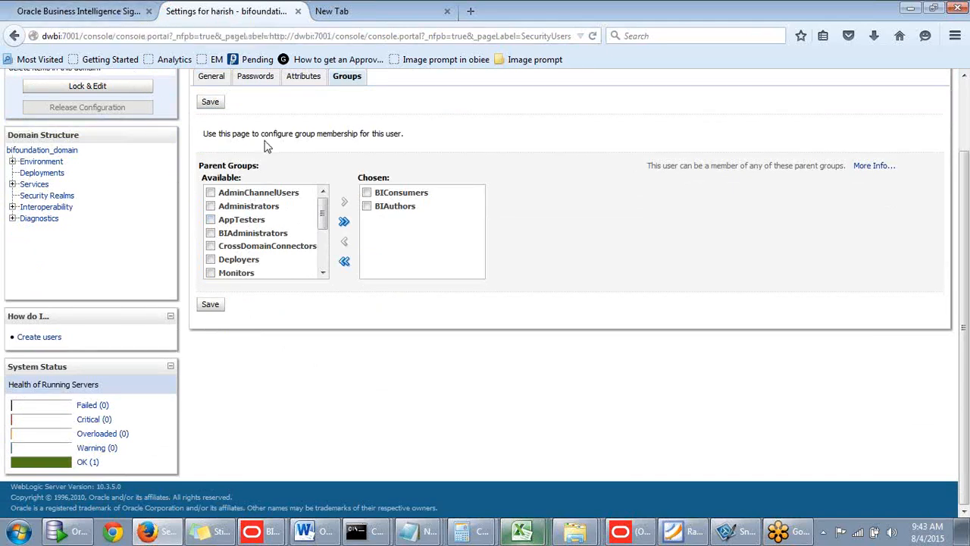
drag(323, 213, 322, 183)
click(367, 193)
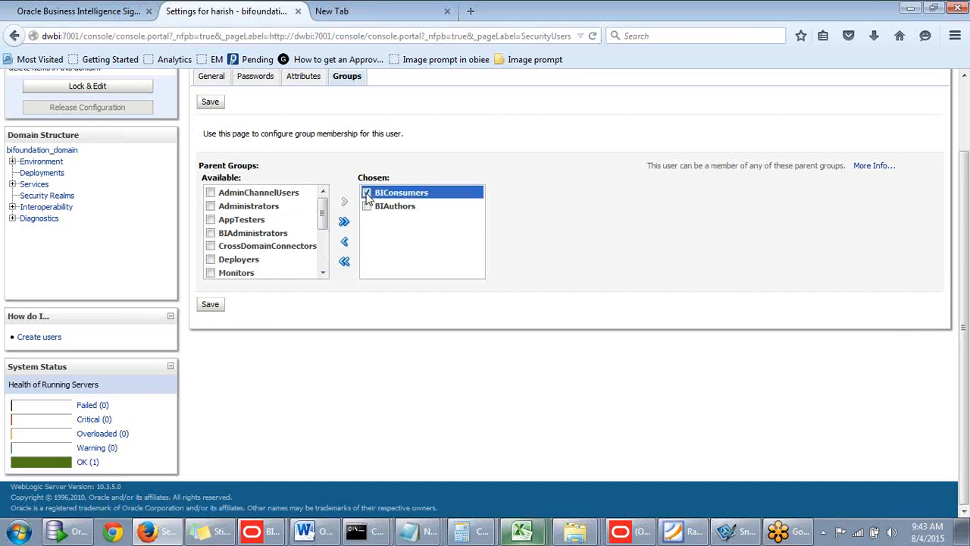
click(345, 262)
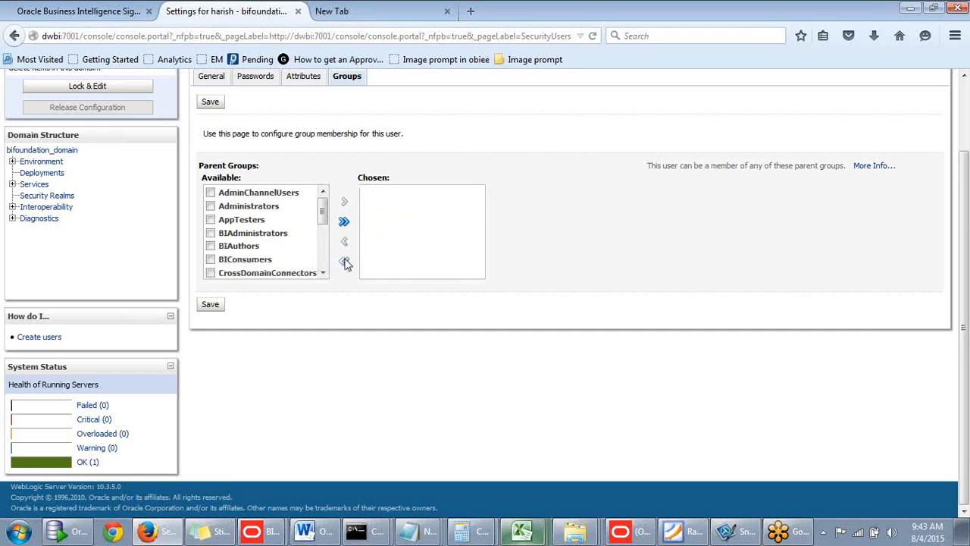
click(212, 247)
click(344, 202)
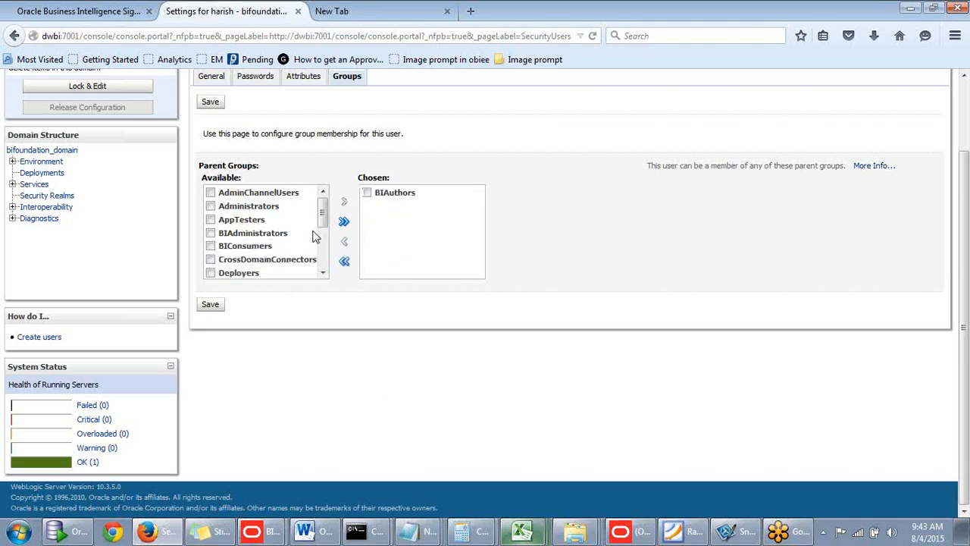
scroll(265, 321, up, 2)
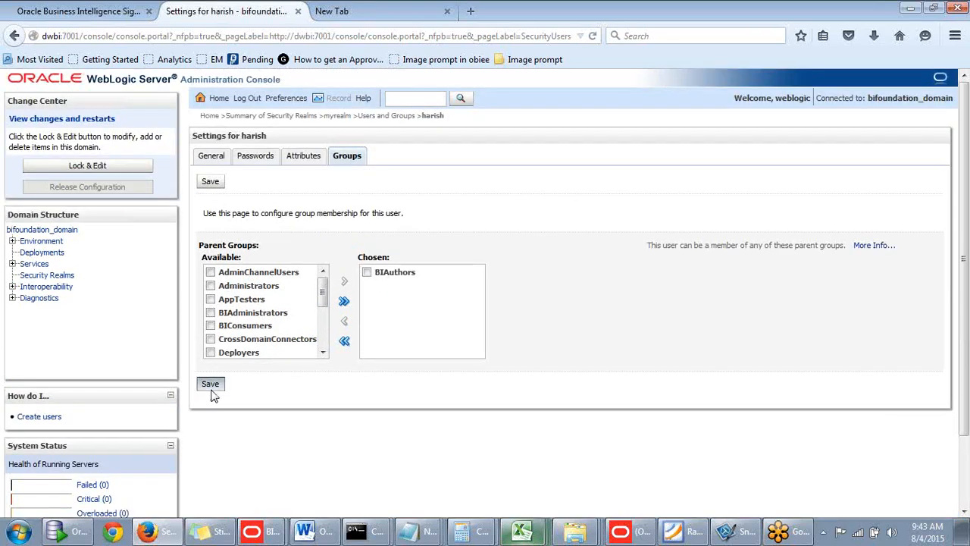
click(212, 389)
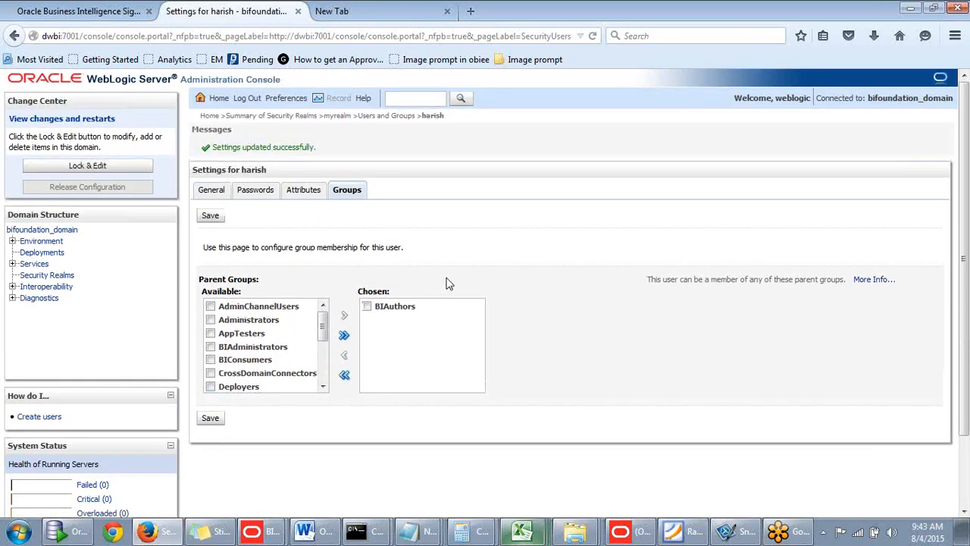
click(209, 215)
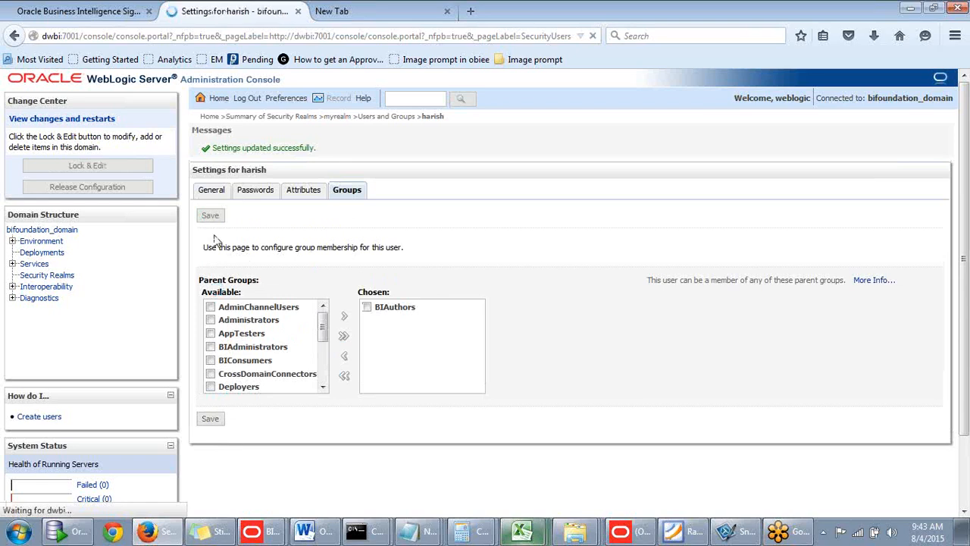
- Return to the Oracle BI sign-in page, re-enter the account password and sign in as weblogic without having it remembered
click(93, 15)
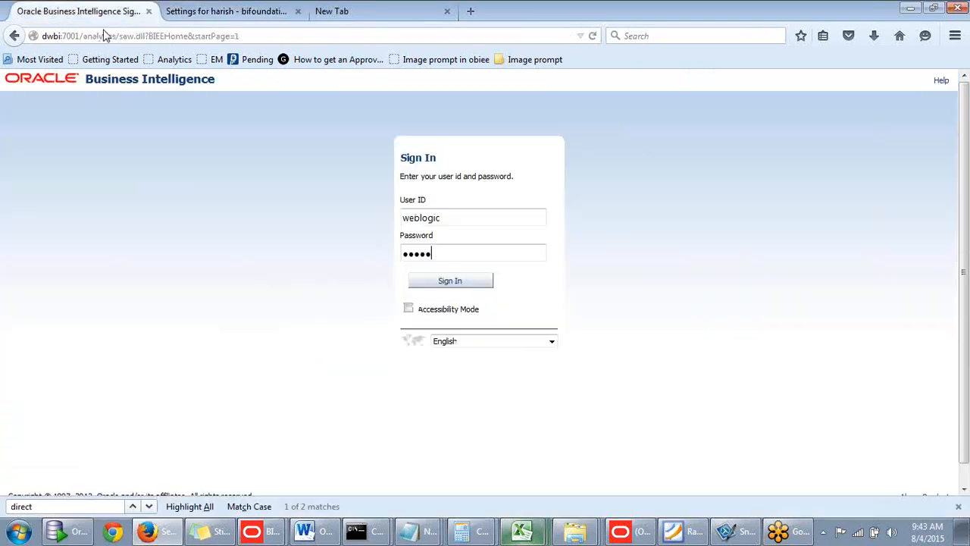
click(400, 238)
key(ctrl+a)
key(BackSpace)
key(Return)
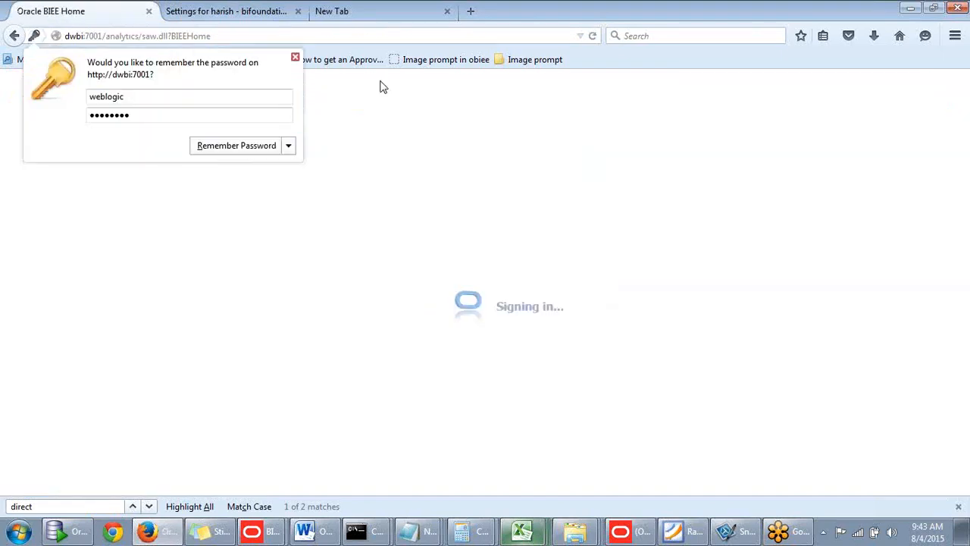
click(295, 57)
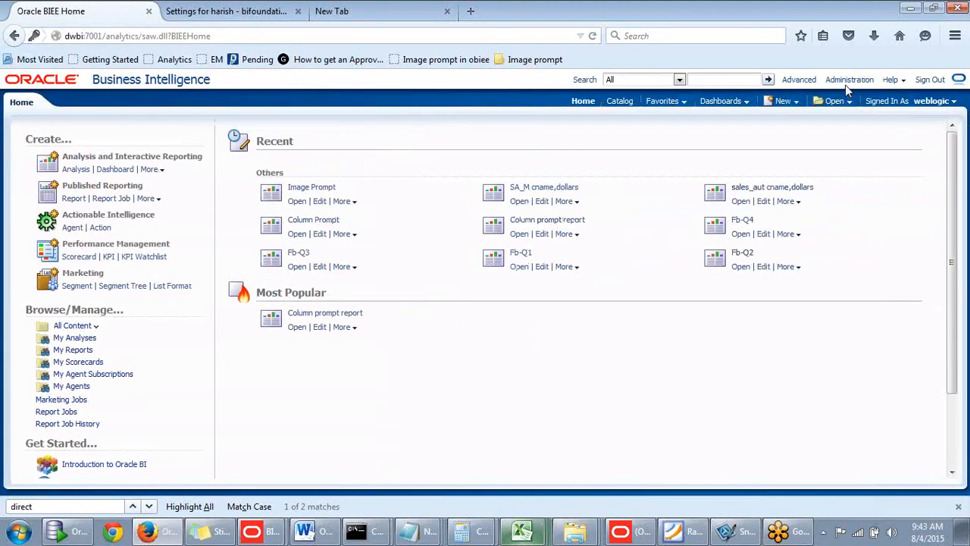
- Open the Oracle BI administration page and reload the files and metadata
click(850, 79)
scroll(416, 273, down, 3)
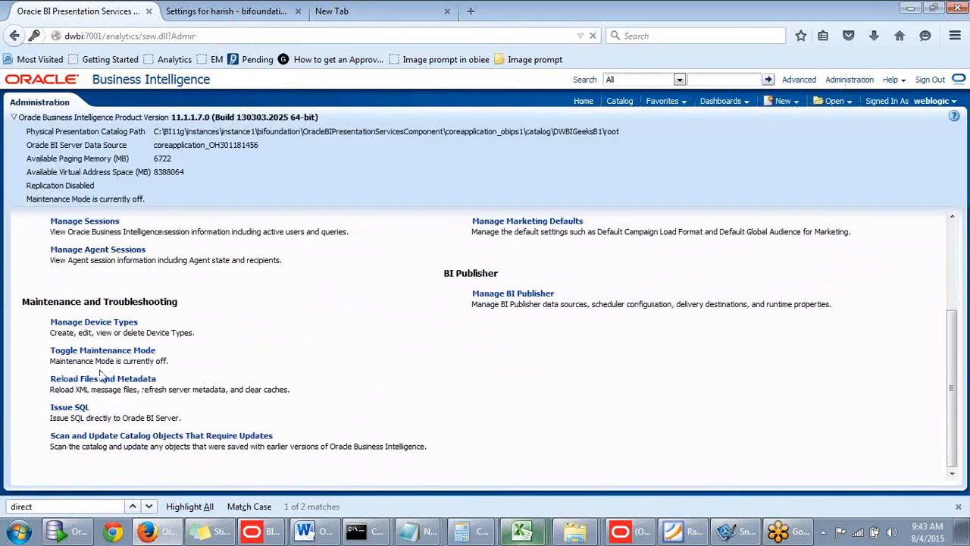
click(94, 379)
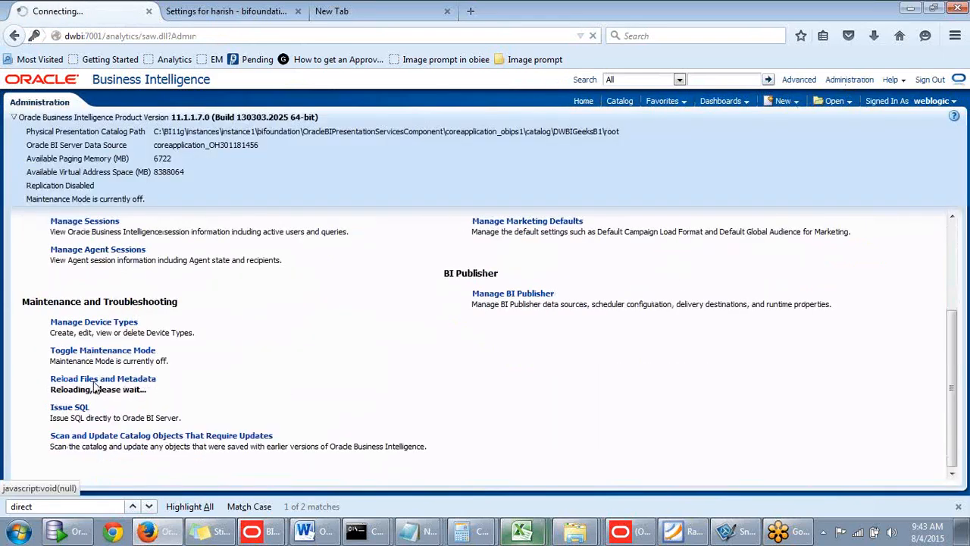
- Open the sticky notes and select the saved statement call sapurgeallcache() for copying
click(206, 531)
click(851, 172)
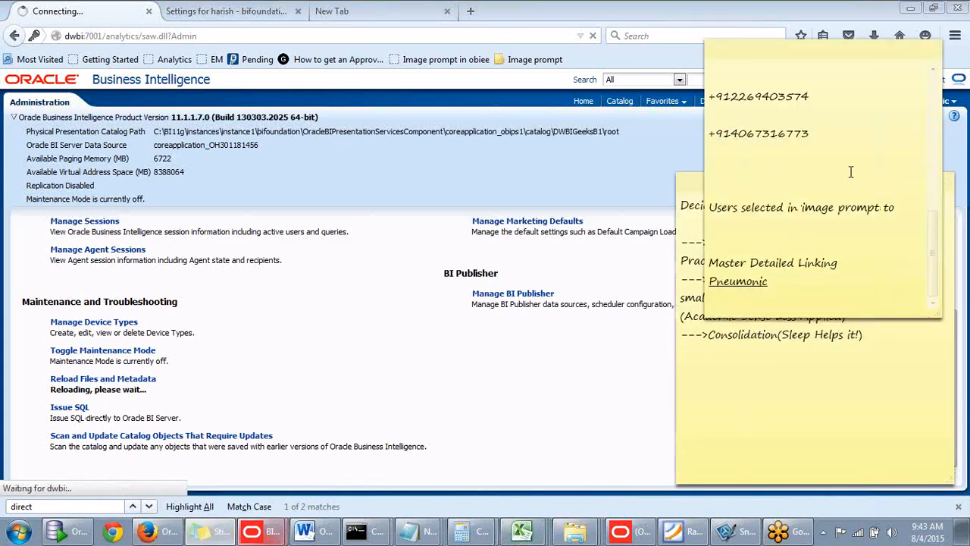
scroll(929, 246, up, 5)
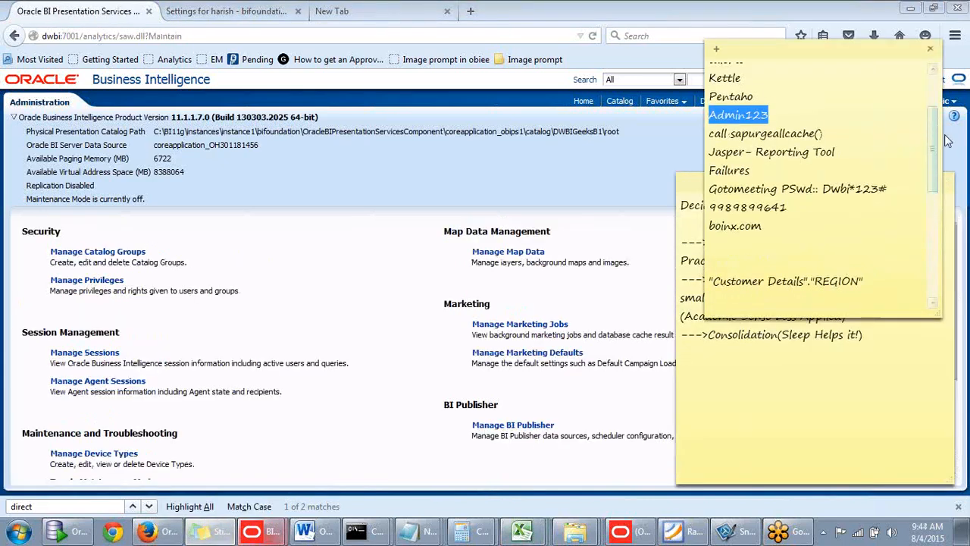
drag(828, 136, 708, 137)
key(ctrl+c)
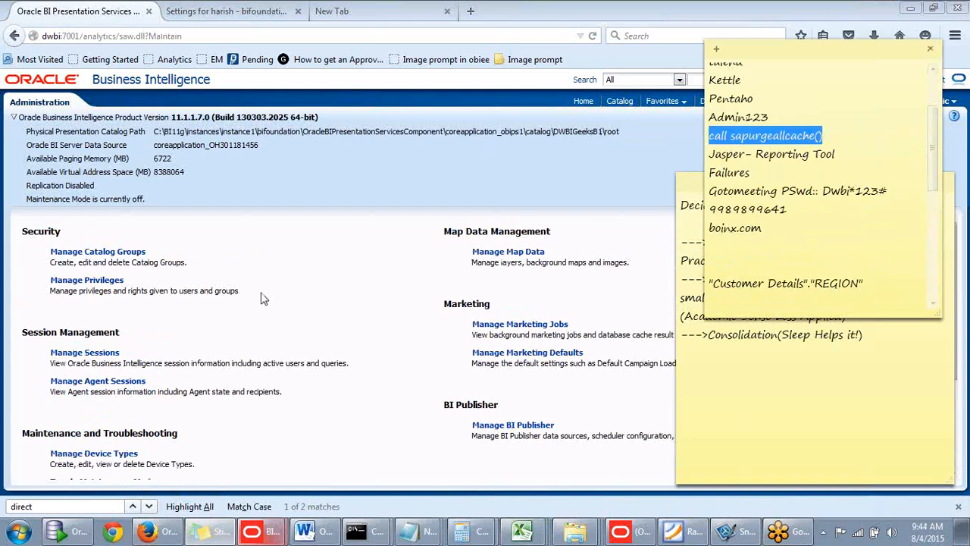
- Issue the copied SQL statement call sapurgeallcache() directly against the Oracle BI Server to purge its cache
click(218, 307)
scroll(189, 382, down, 3)
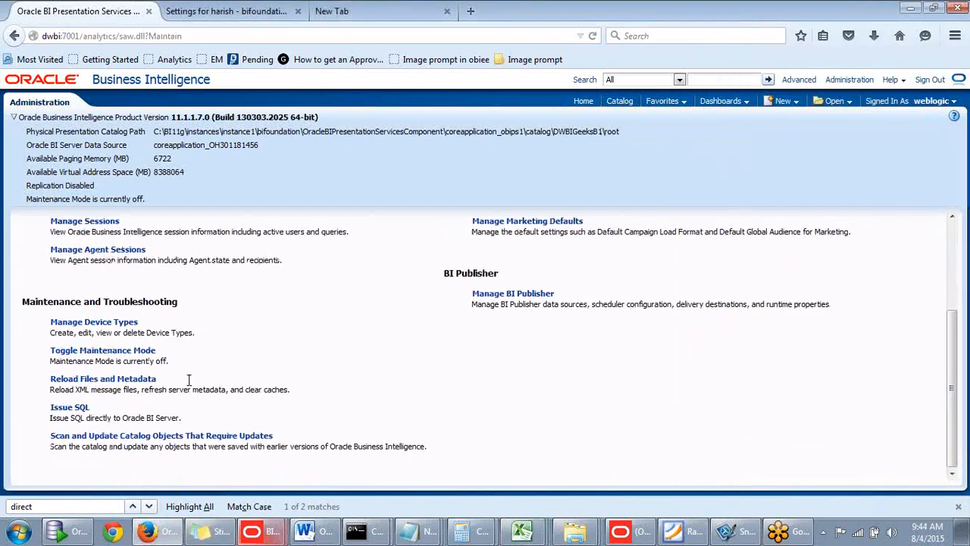
click(86, 409)
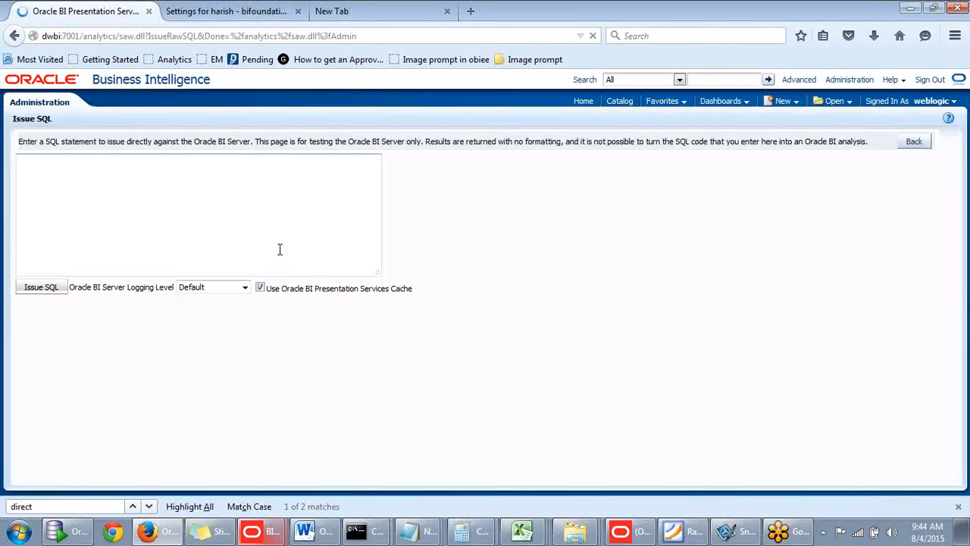
key(ctrl+v)
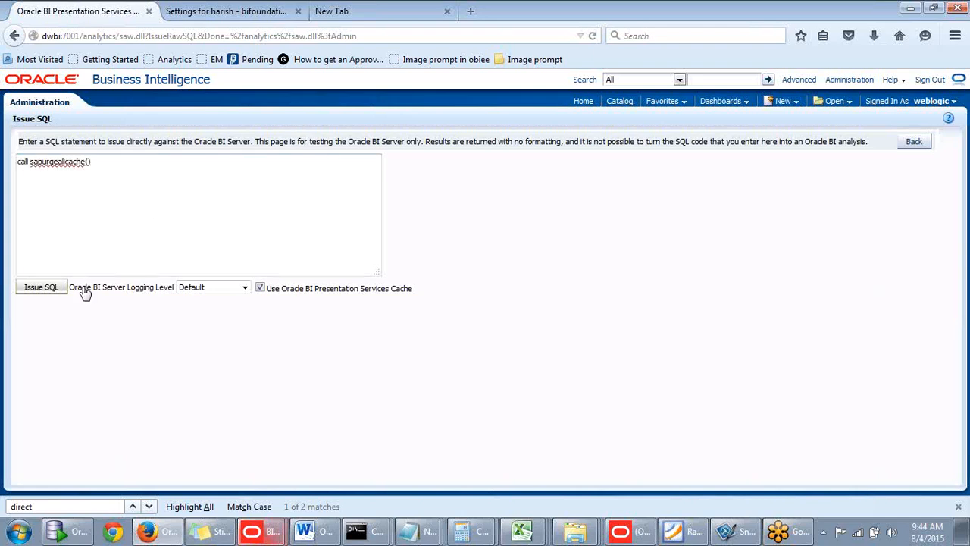
click(57, 291)
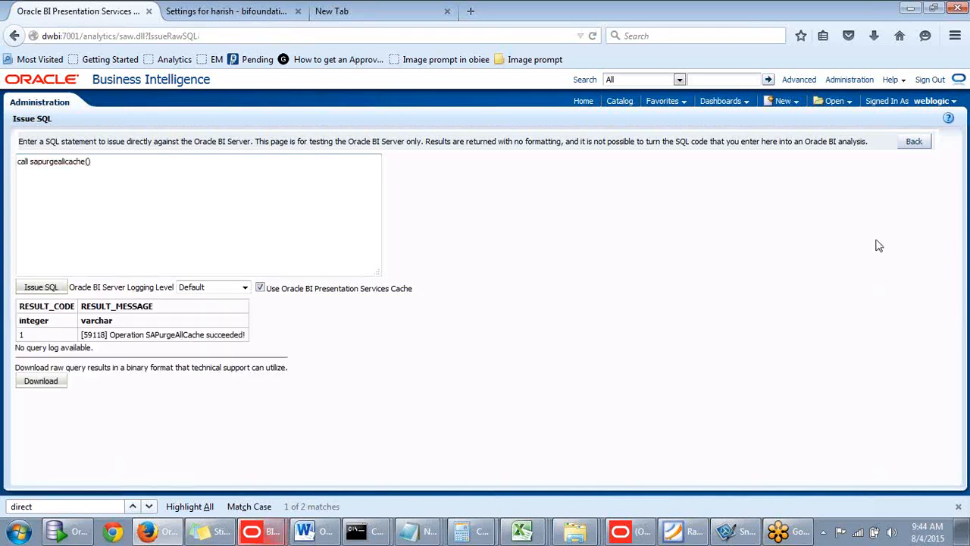
- Sign out of Oracle BI and sign in again with the new user's ID and account password
click(931, 80)
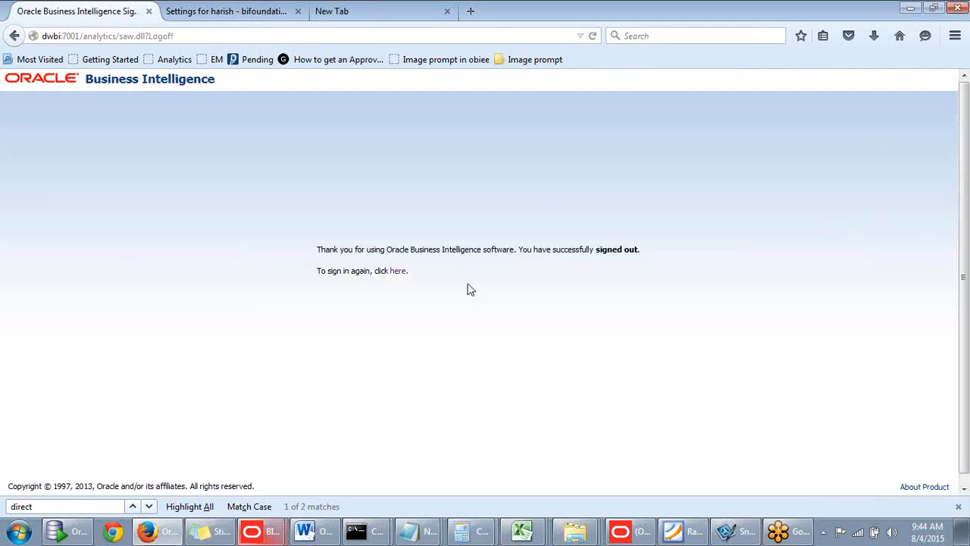
click(392, 285)
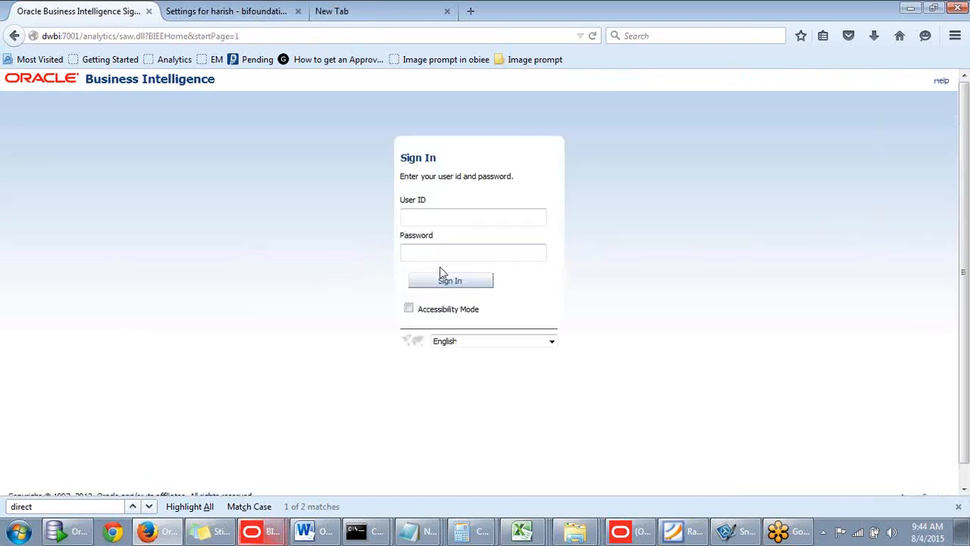
text(ha)
click(419, 233)
click(433, 248)
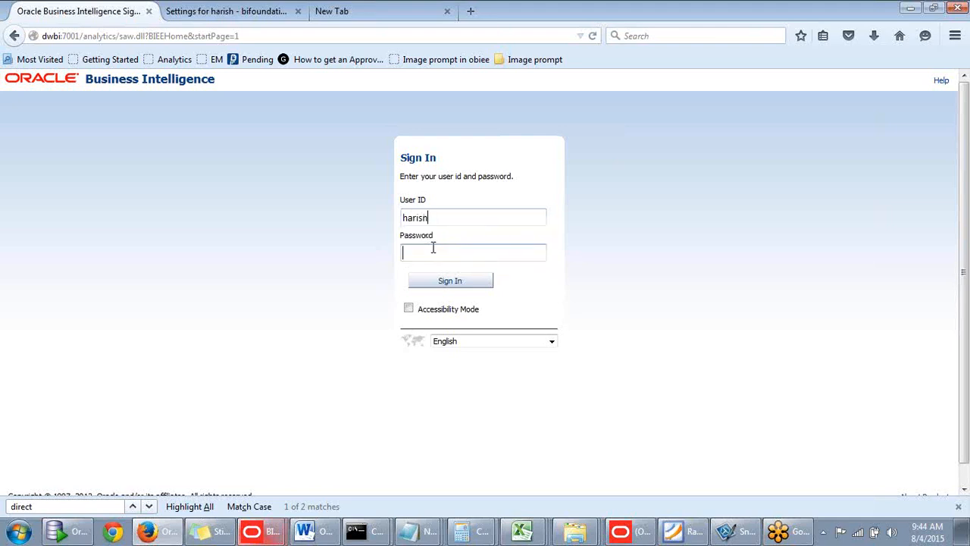
key(shift+Tab)
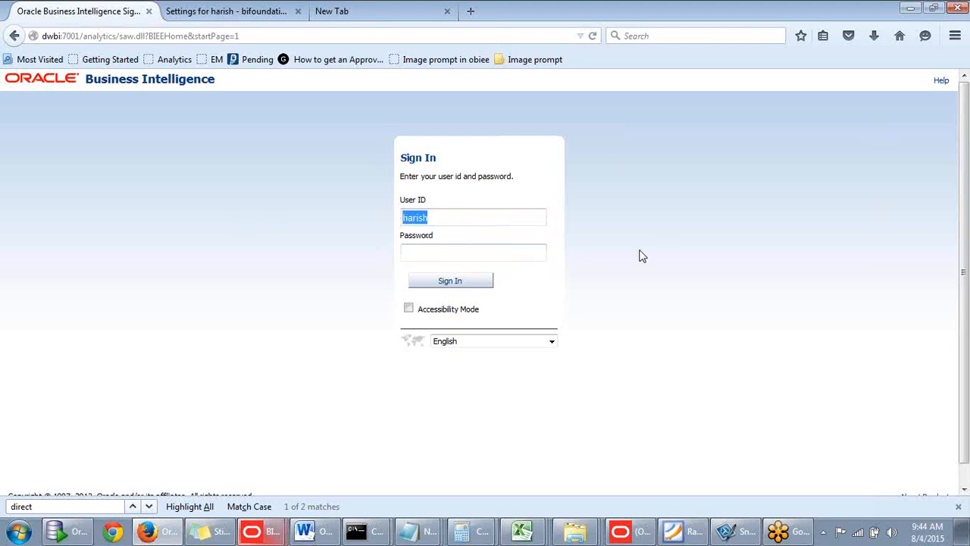
click(455, 253)
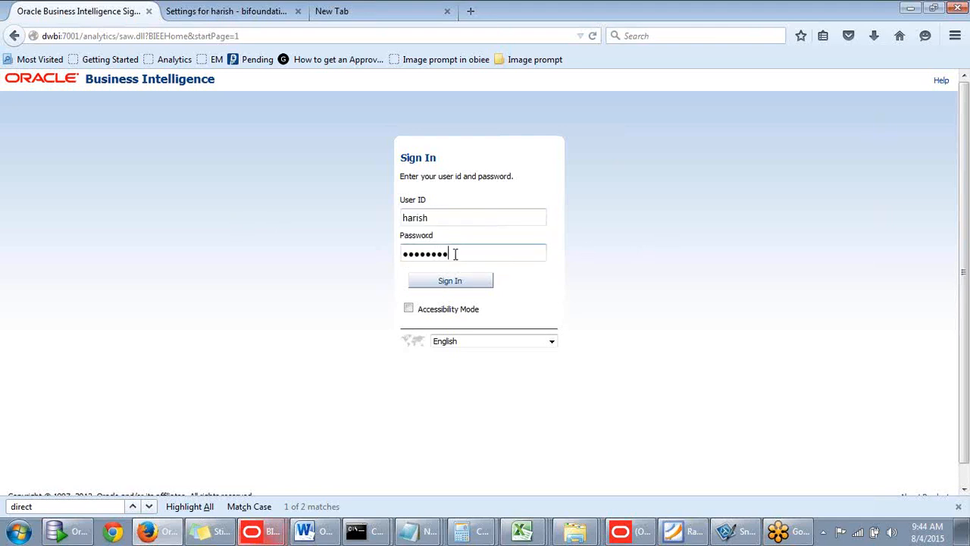
click(450, 283)
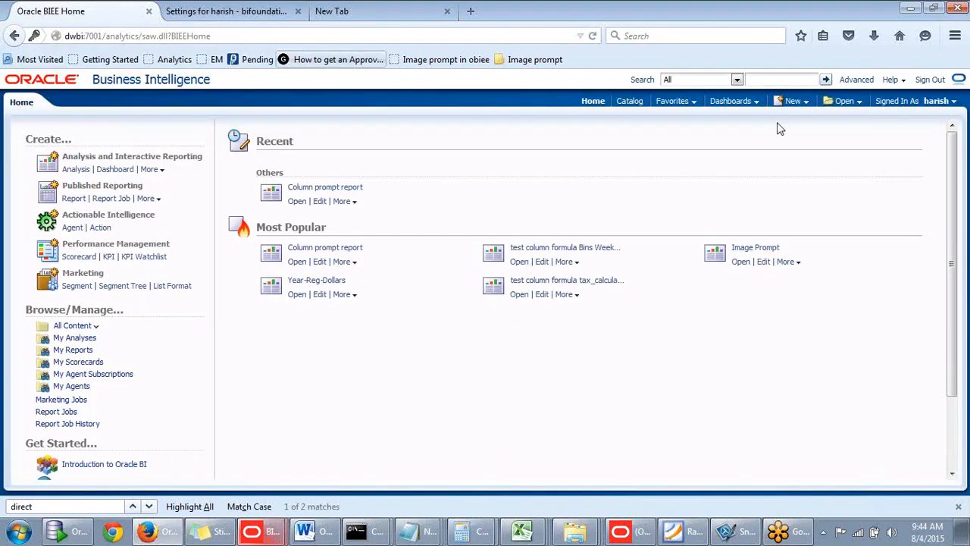
- Start a new analysis as a direct database request
click(793, 102)
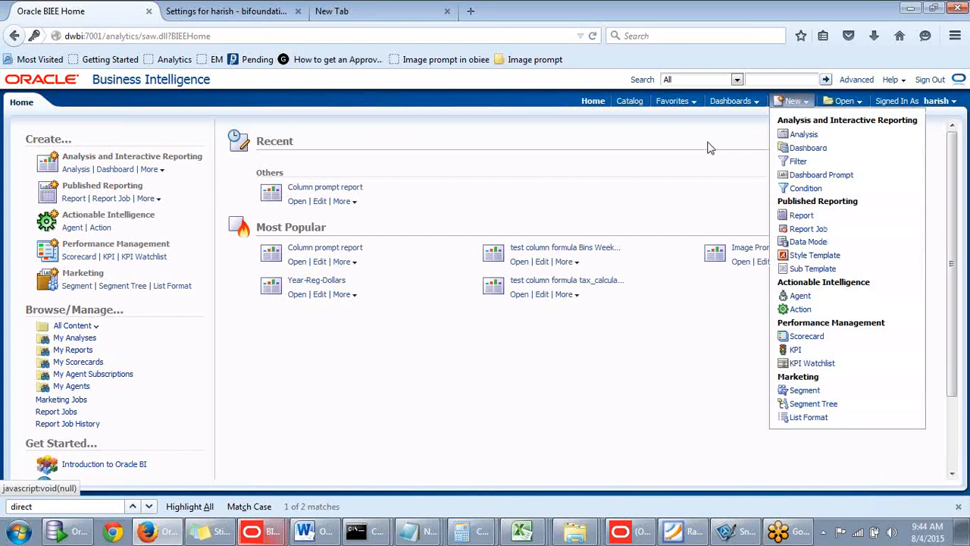
click(794, 101)
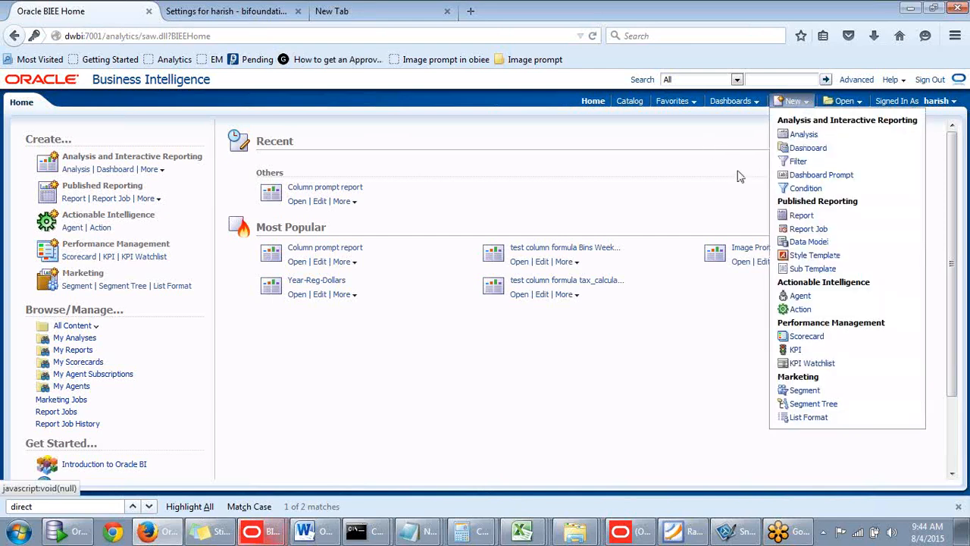
click(813, 139)
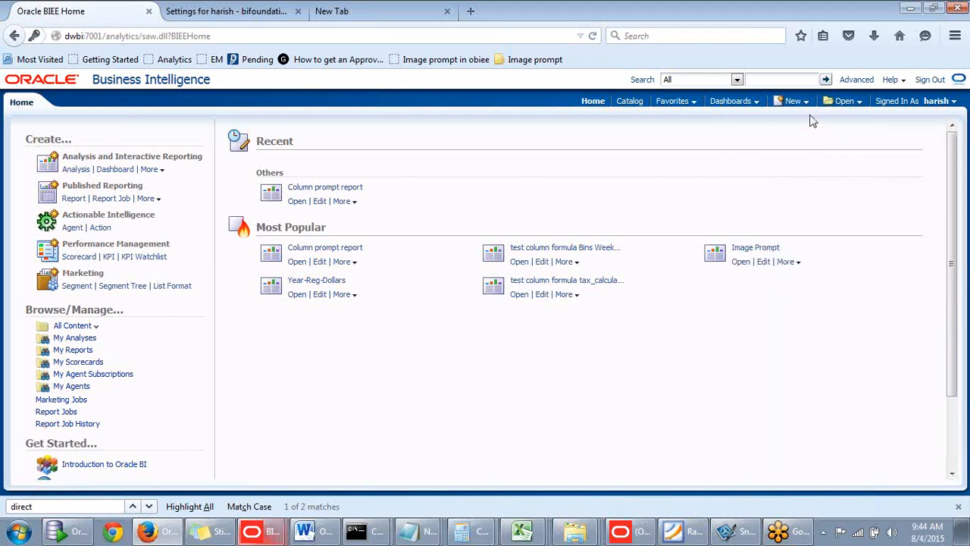
click(793, 101)
click(796, 103)
click(795, 103)
click(801, 105)
click(801, 166)
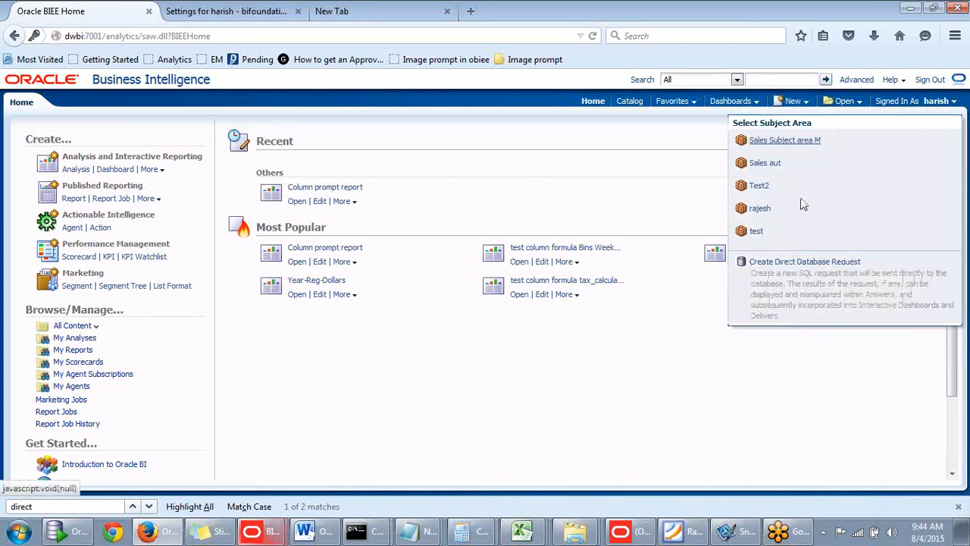
click(792, 263)
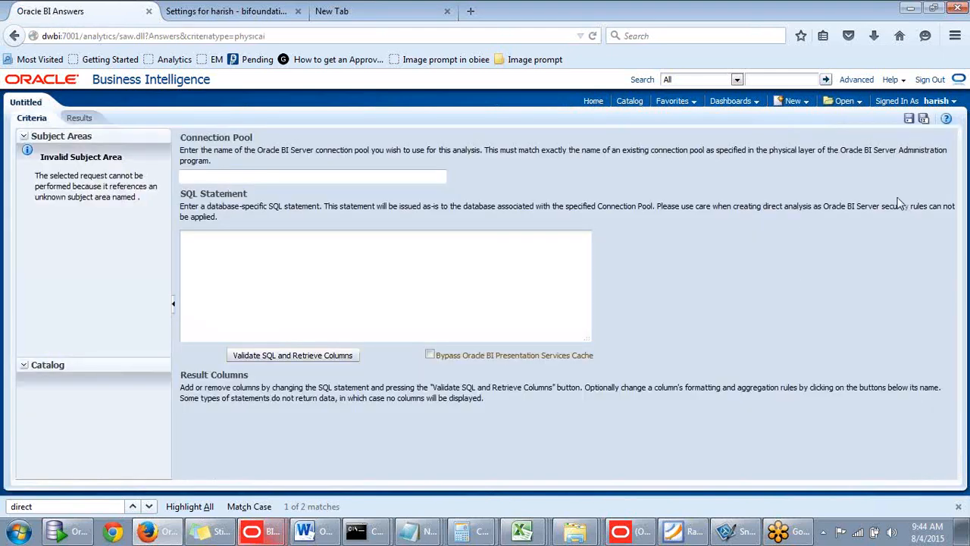
- Look up the connection pool of the orcl database in the Oracle BI Administration Tool's physical layer and return to the request
click(263, 182)
click(191, 266)
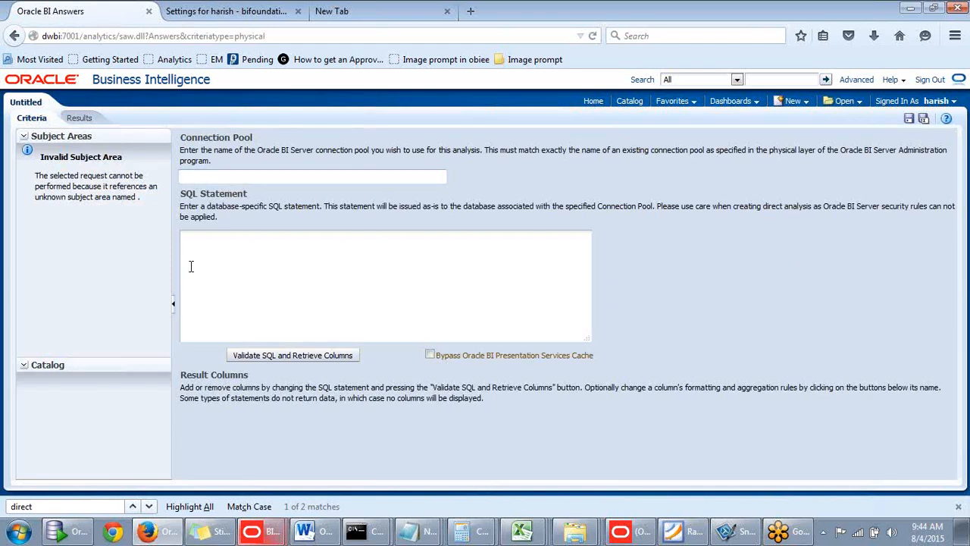
click(221, 175)
click(625, 534)
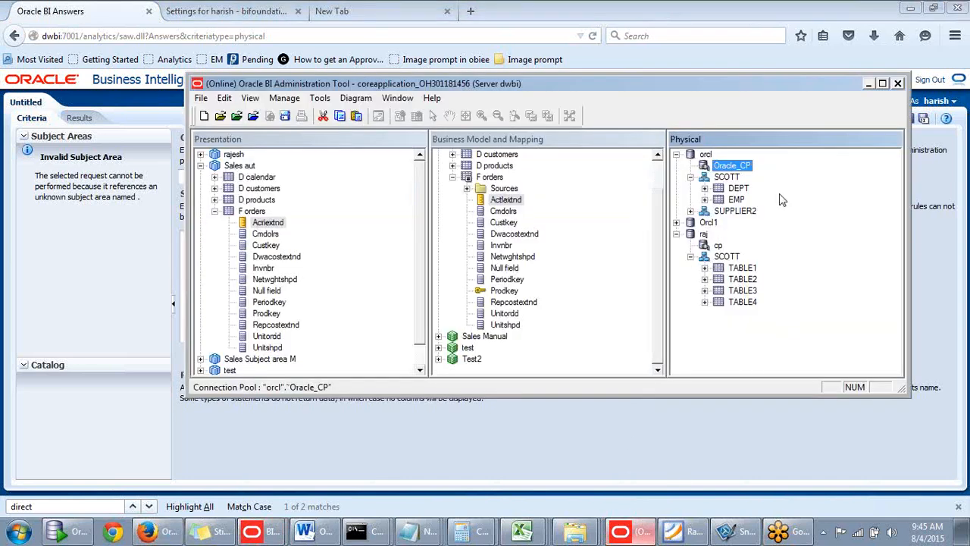
drag(786, 90, 799, 172)
click(747, 258)
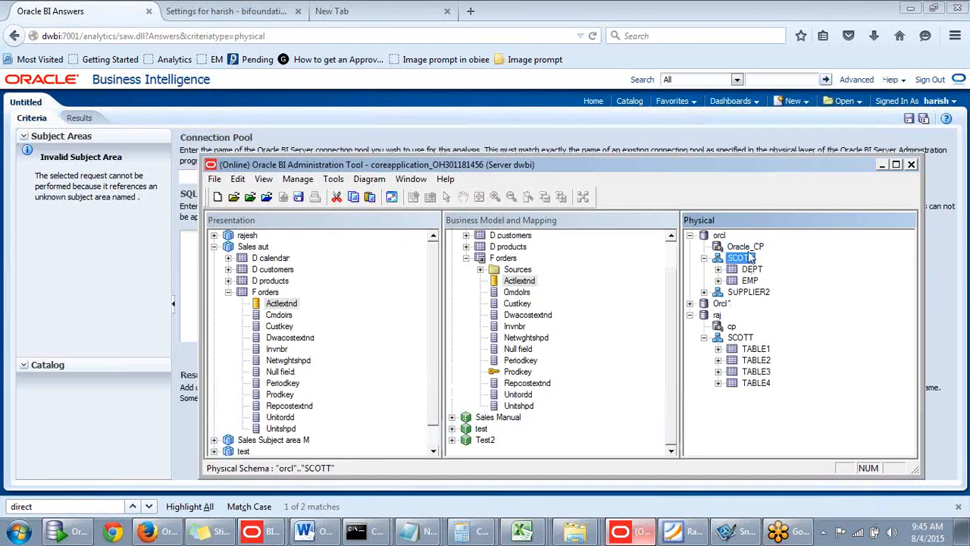
click(748, 247)
drag(786, 170, 799, 147)
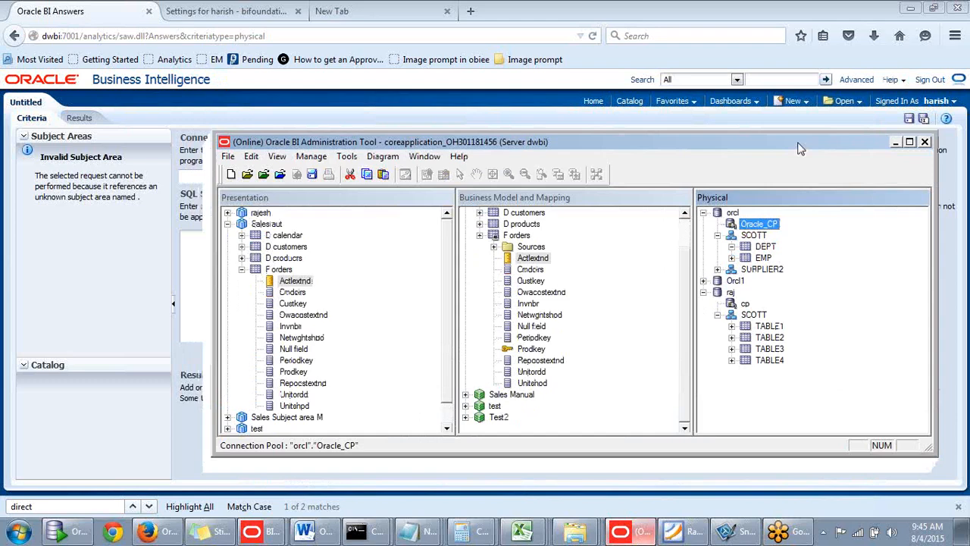
click(756, 238)
click(758, 226)
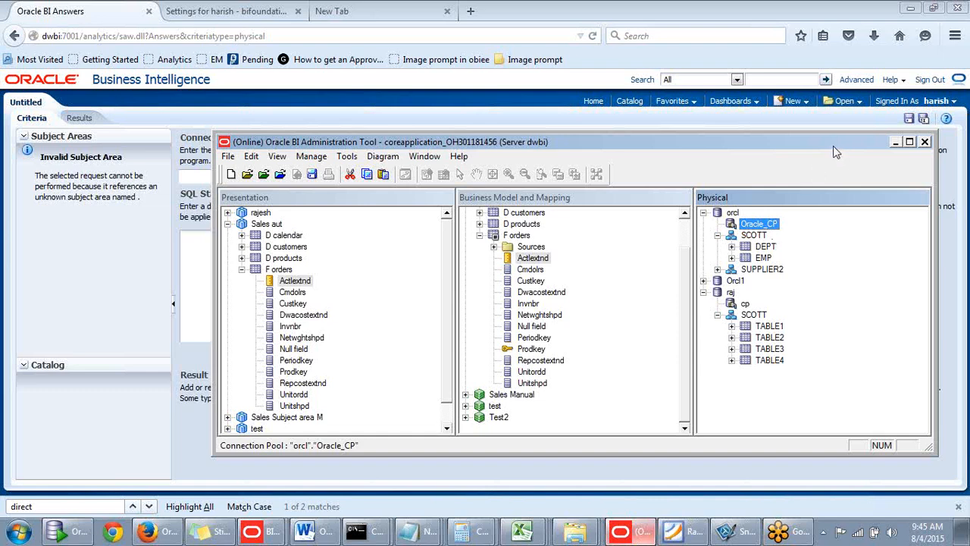
drag(833, 145, 812, 159)
click(875, 156)
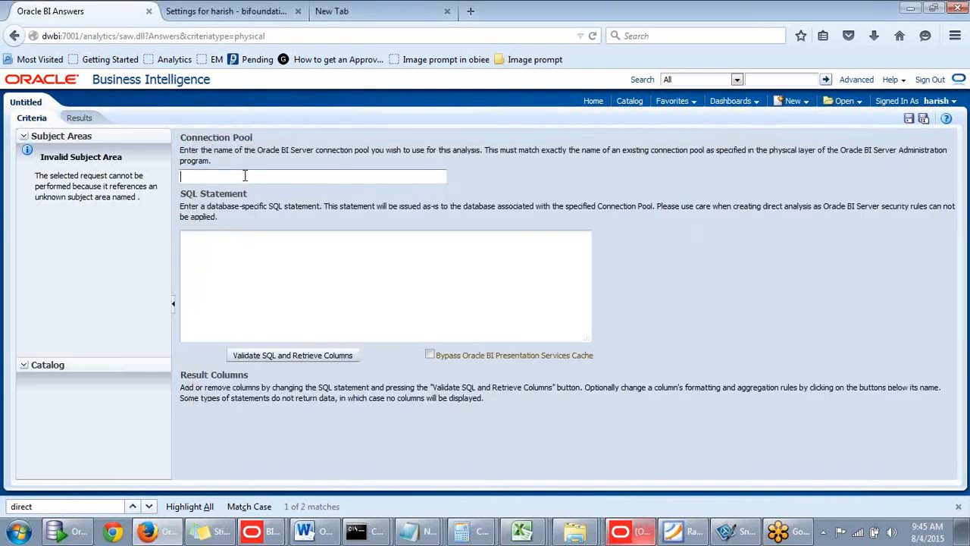
- Set the connection pool of the direct database request to Oracle_CP
text(Oracle_CP)
key(Tab)
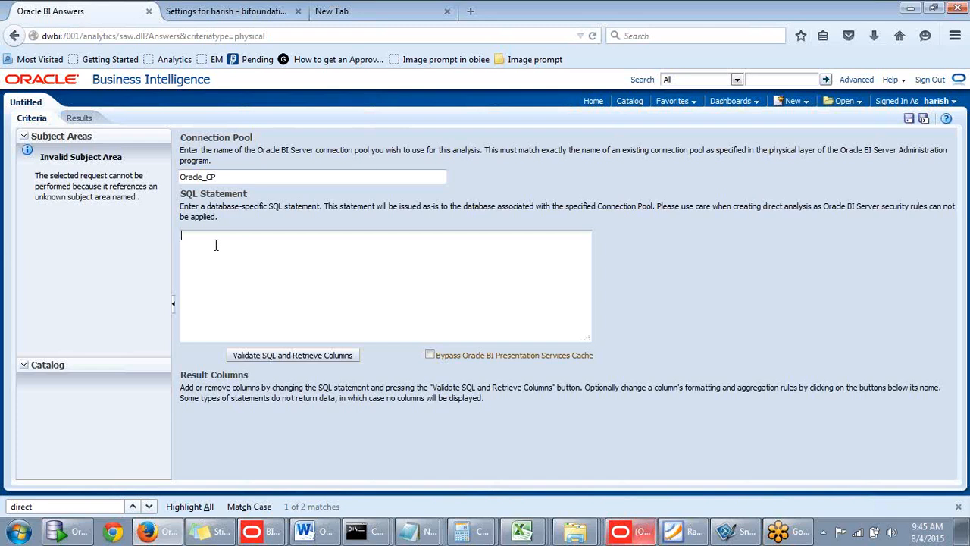
- Enter the SQL statement "select ename,jo from emp" and validate it to retrieve its columns
text(select ename,jo)
key(BackSpace)
text(from emp)
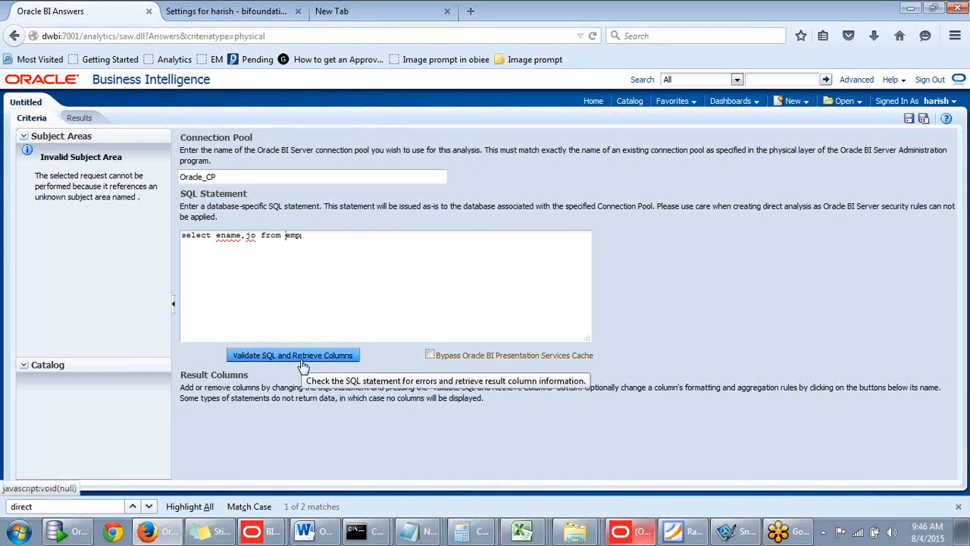
click(286, 236)
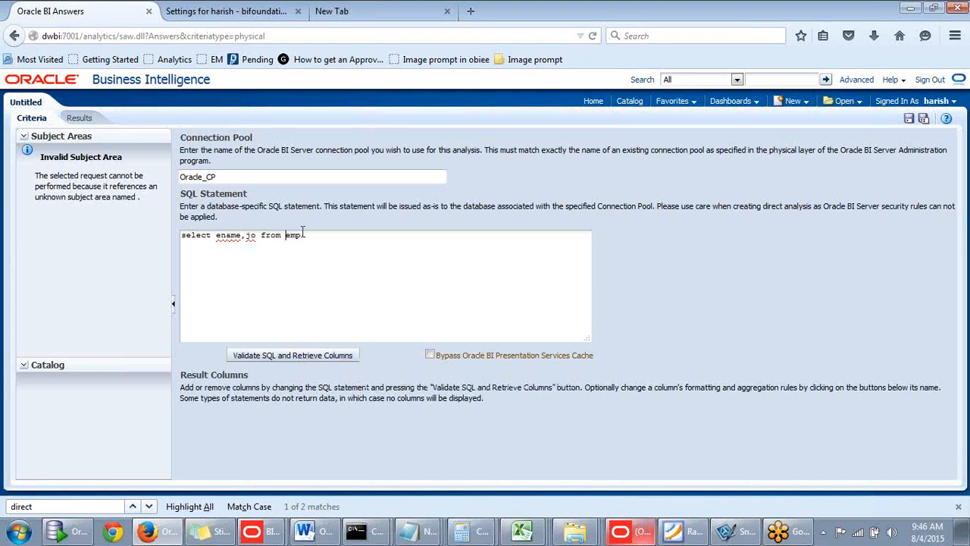
click(282, 356)
- Change the queried table in the SQL statement to scott.emp; with a closing semicolon and validate it again
click(286, 236)
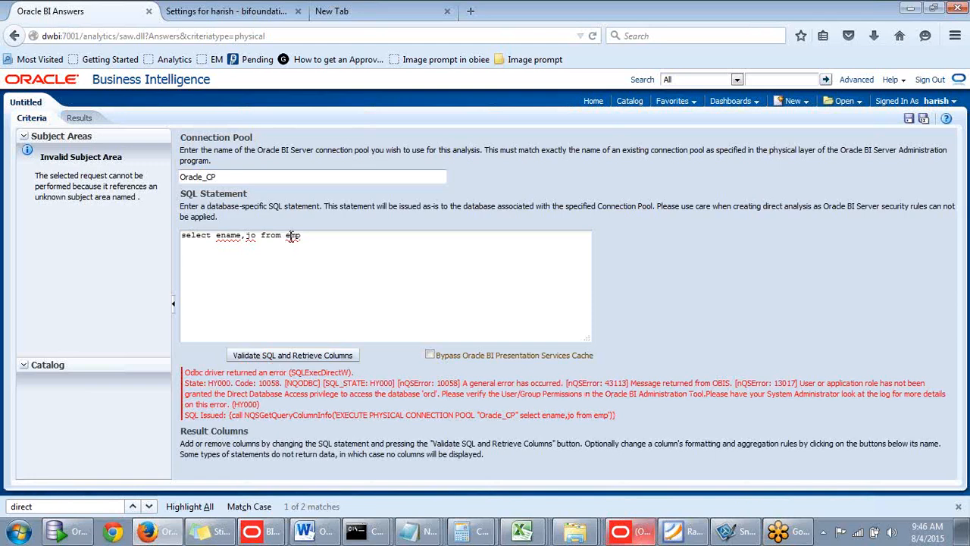
text(scott.emp;)
click(262, 356)
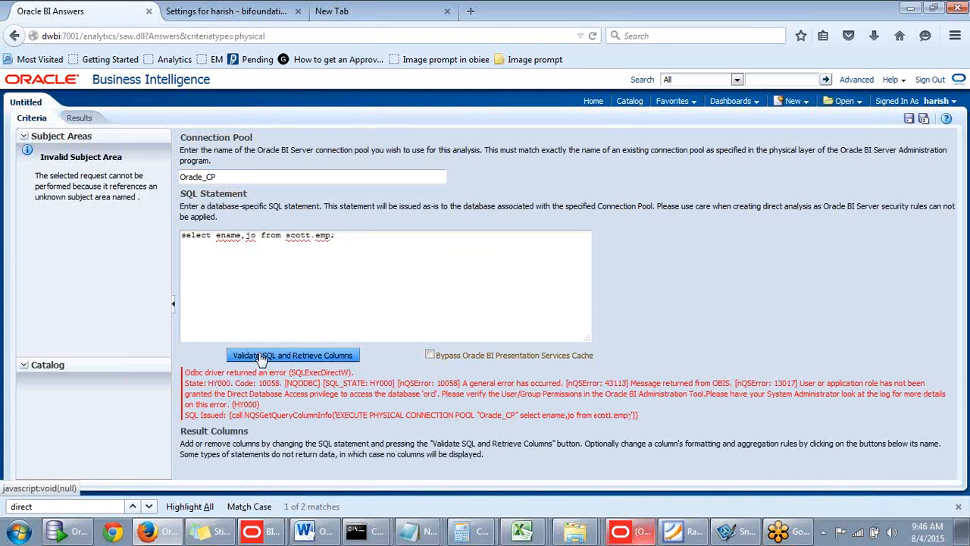
- Correct the column name jo to job in the SQL statement and revalidate it
click(257, 236)
text(b)
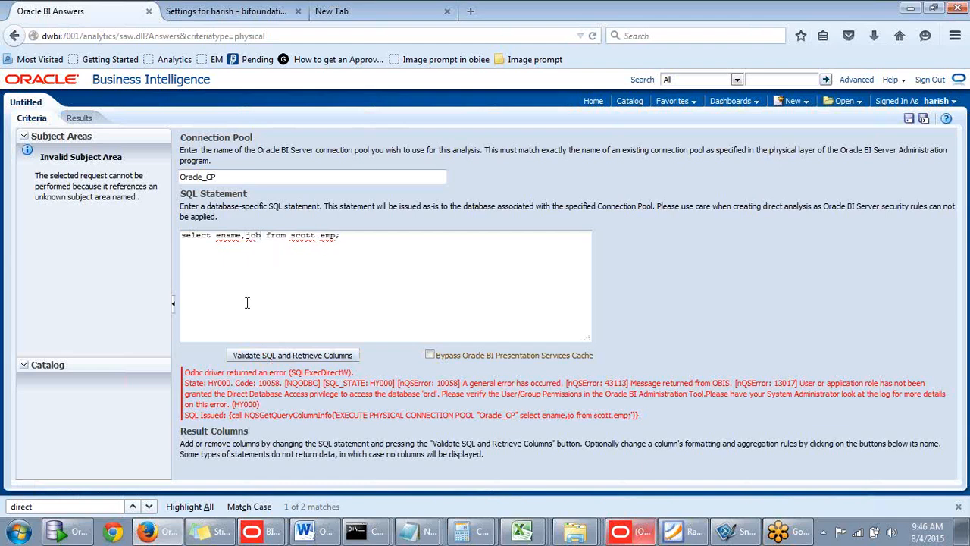
click(288, 353)
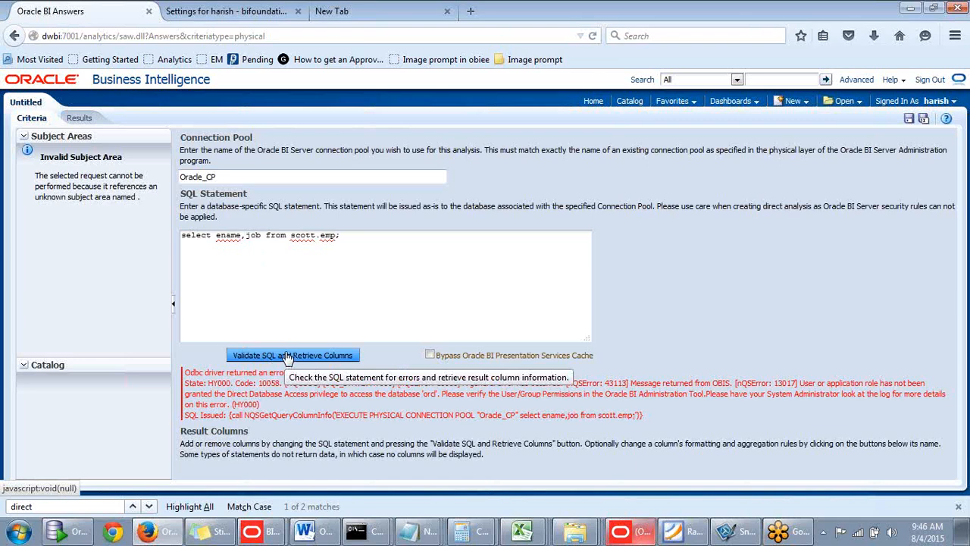
- Rewrite the SQL statement as "select * from emp" and validate it to retrieve its columns
click(238, 261)
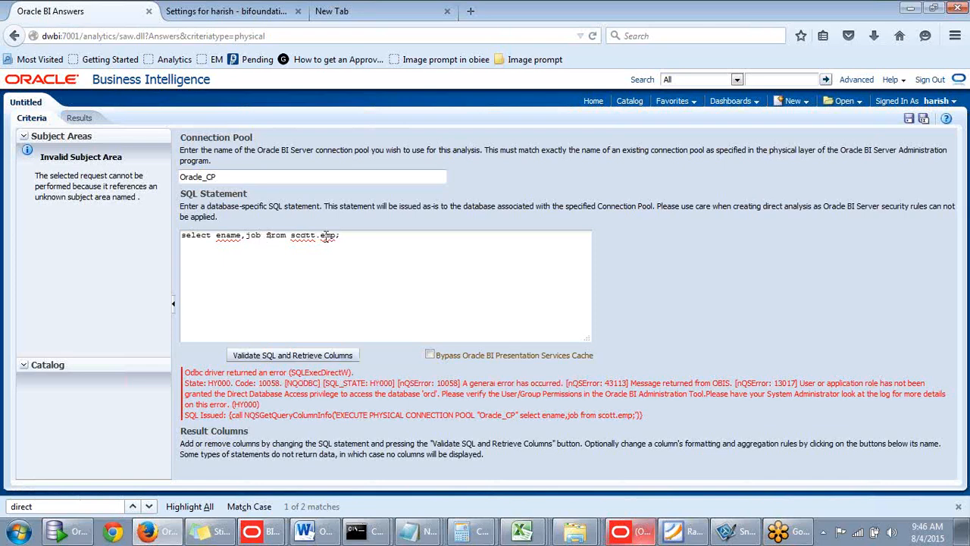
drag(216, 236, 476, 235)
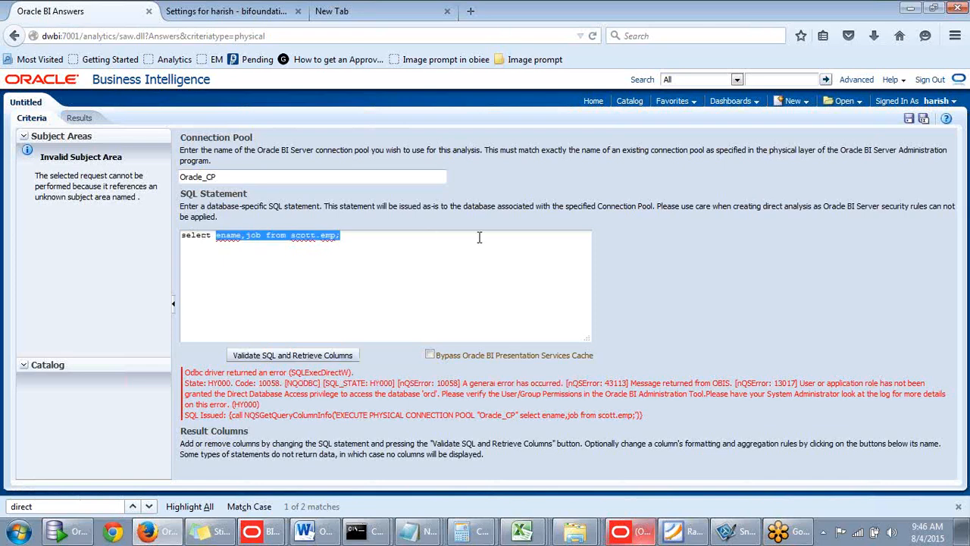
key(BackSpace)
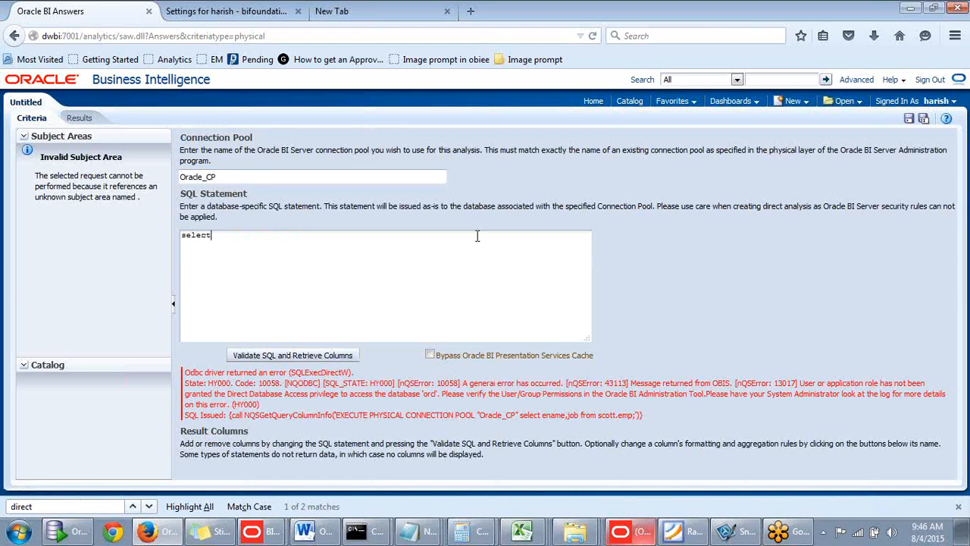
text(* fr)
key(BackSpace)
key(BackSpace)
key(BackSpace)
key(BackSpace)
text(* fom)
key(BackSpace)
key(BackSpace)
key(BackSpace)
text(rom emp)
click(309, 358)
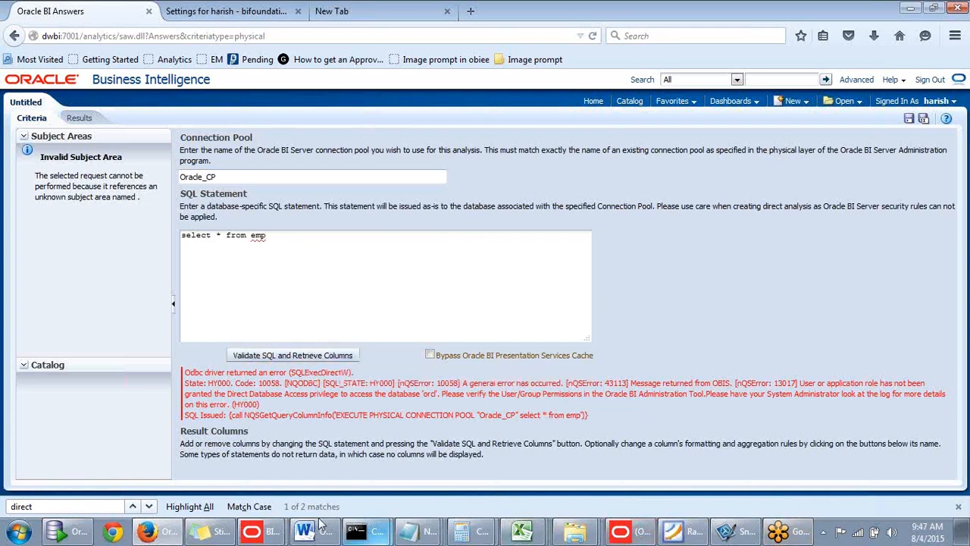
- Switch to the Oracle BI Administration Tool and check the Oracle_CP connection pool under the orcl database
click(240, 178)
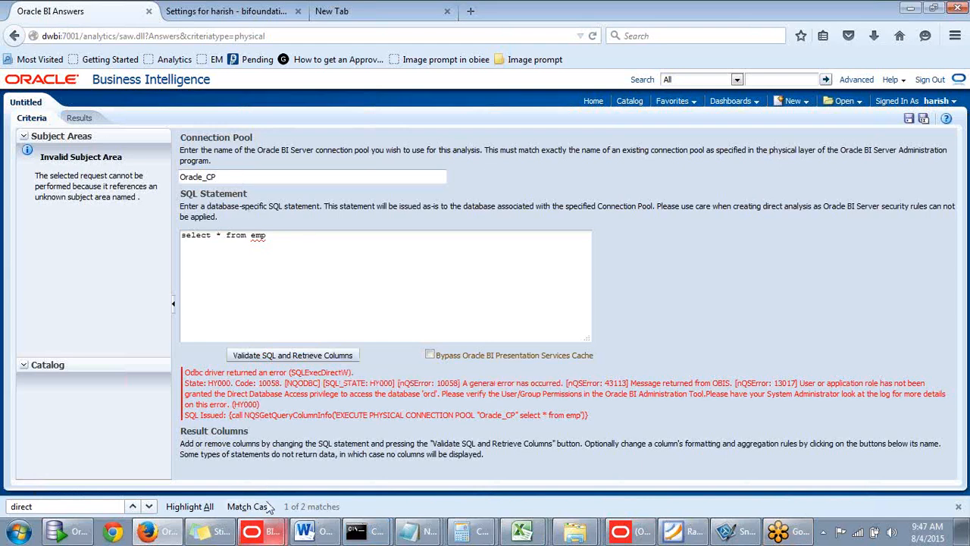
click(271, 535)
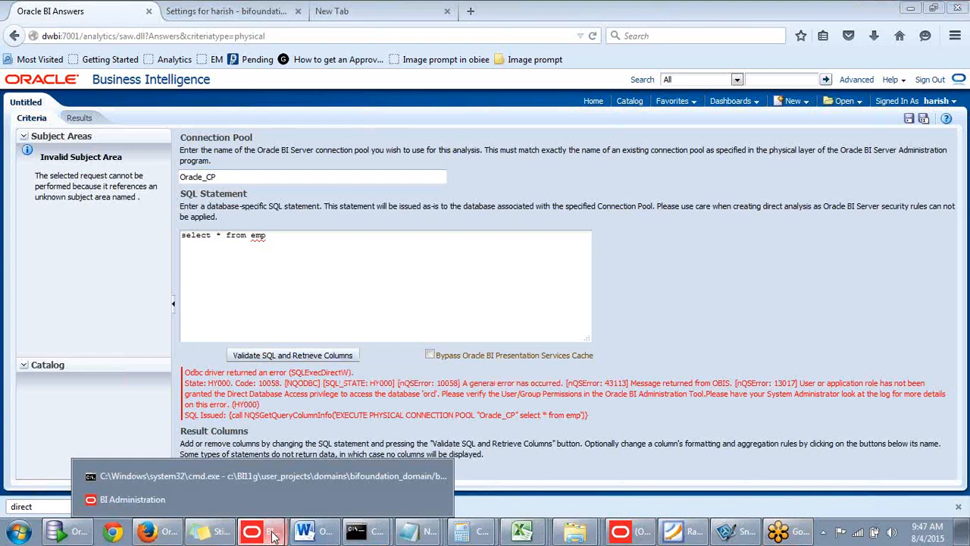
click(621, 533)
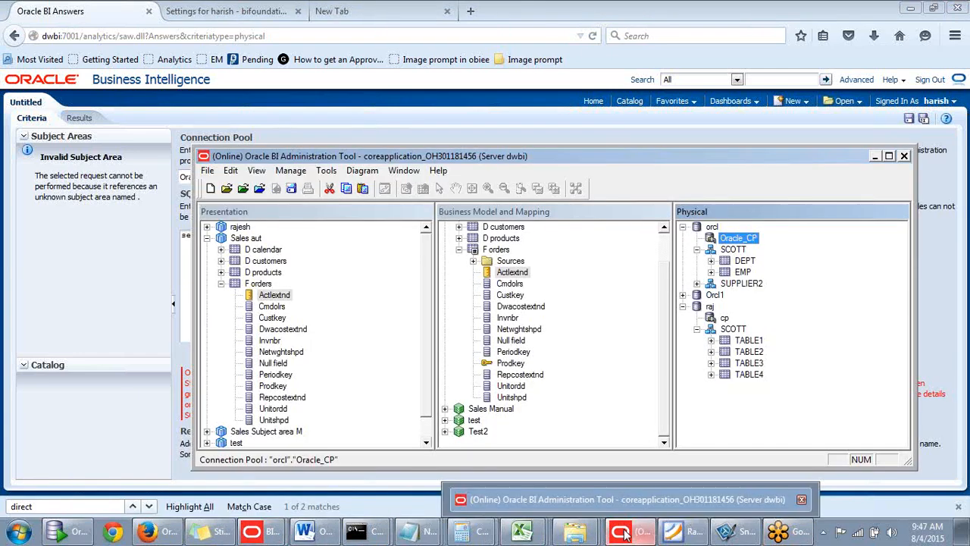
drag(443, 160, 486, 144)
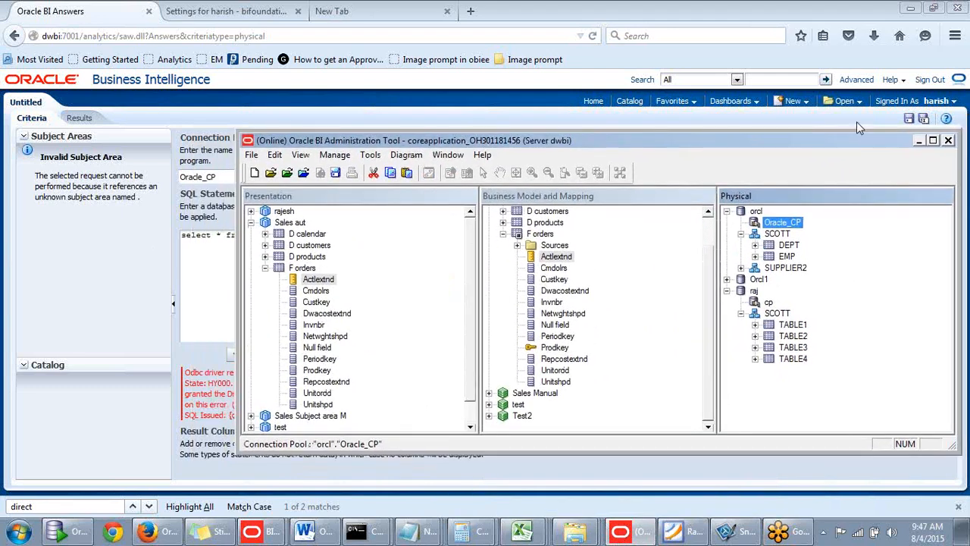
- Return to the browser, rewrite the SQL statement as "select * from scott.emp;", validate it and review the database access error
click(917, 144)
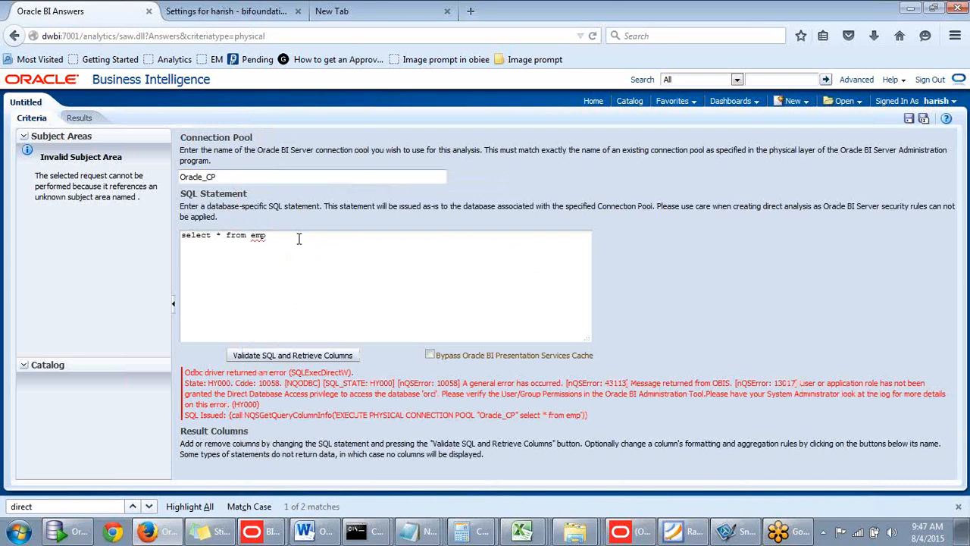
click(251, 235)
text(scott.)
click(311, 237)
text(;)
drag(332, 234, 177, 235)
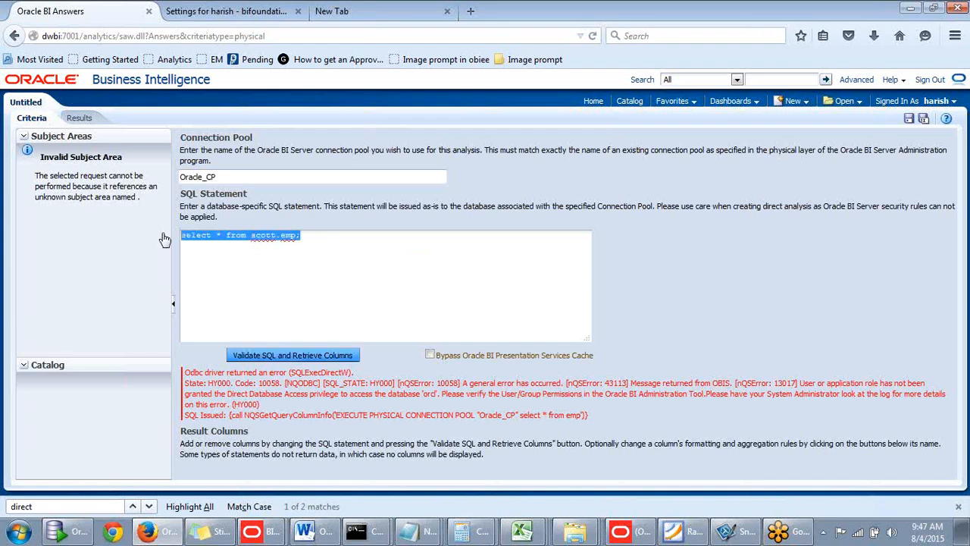
click(289, 356)
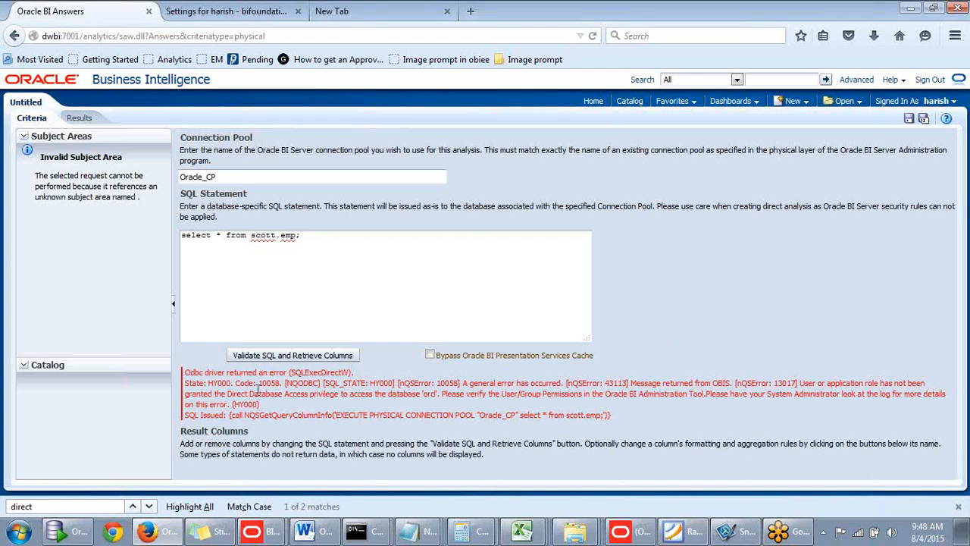
drag(250, 394, 439, 398)
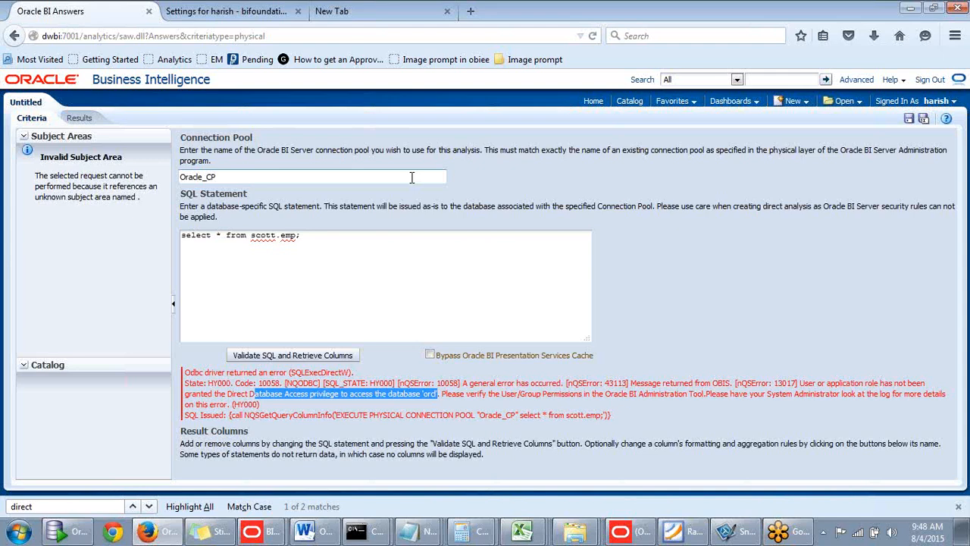
- Switch to the Oracle BI Administration Tool, save the online repository and close the tool
click(641, 528)
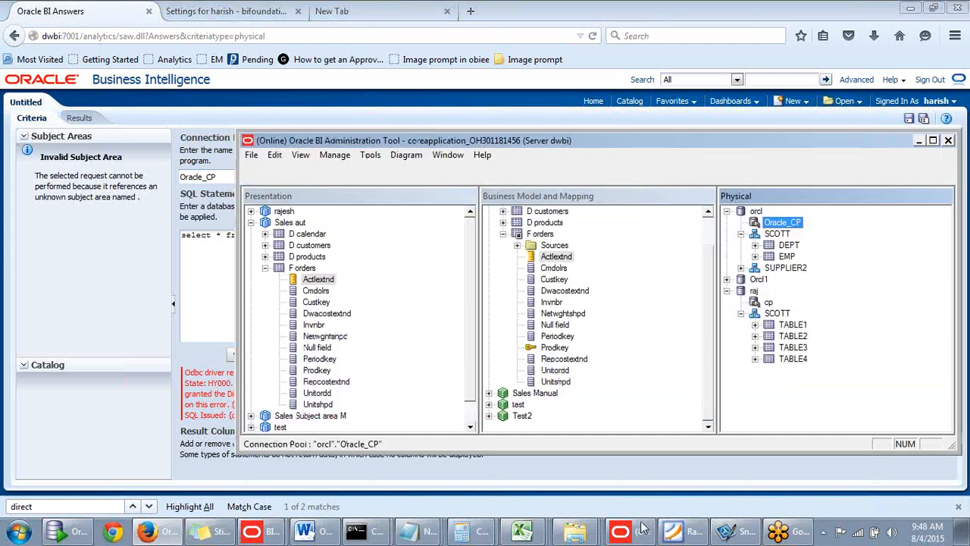
drag(699, 144, 686, 99)
drag(559, 93, 563, 121)
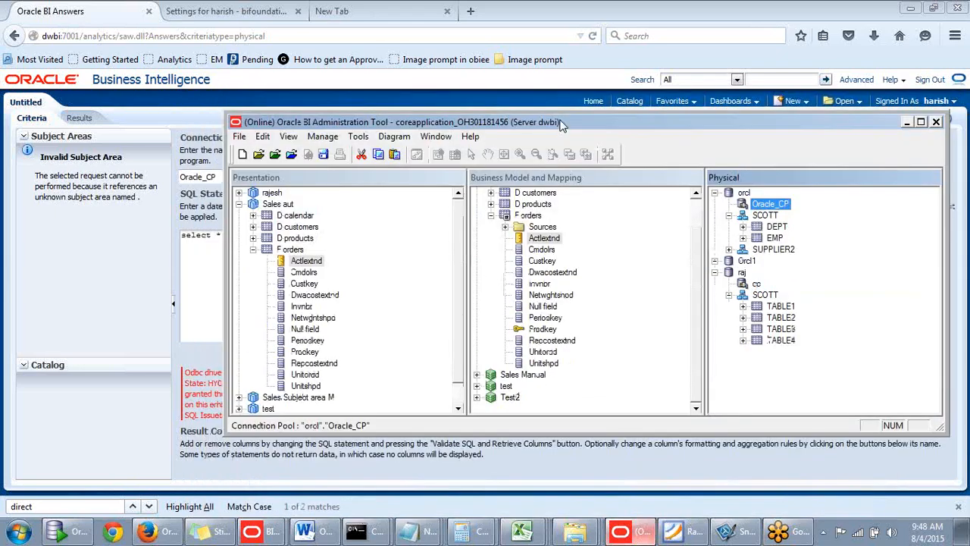
drag(413, 125, 402, 108)
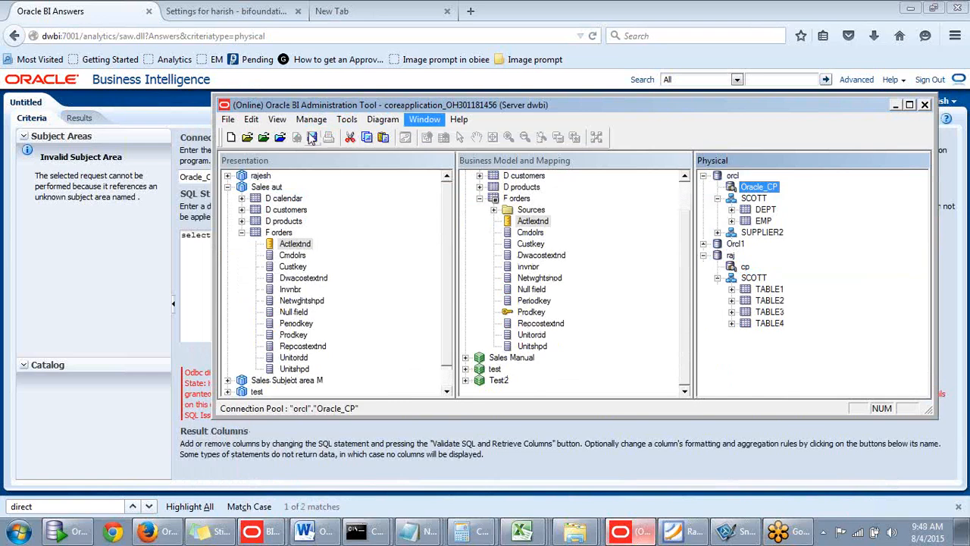
key(ctrl+s)
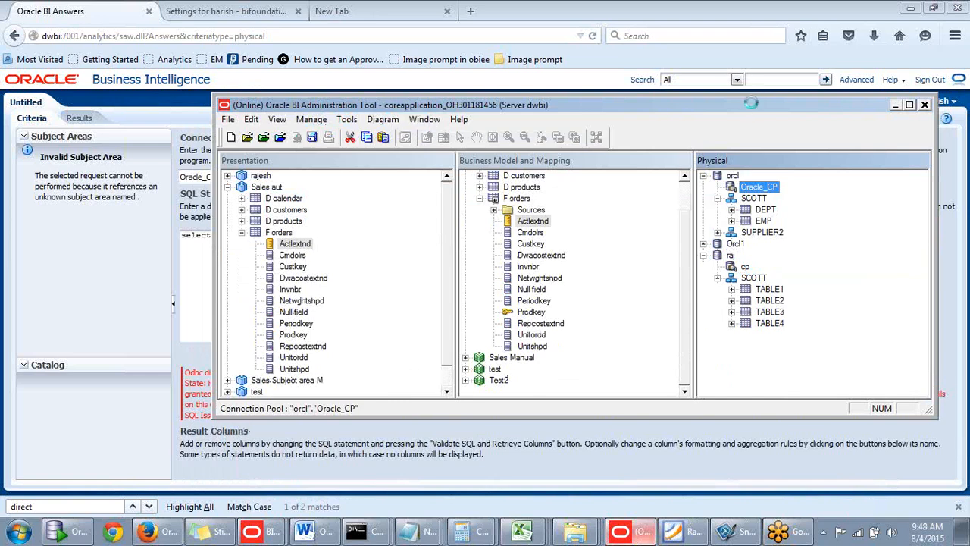
click(630, 294)
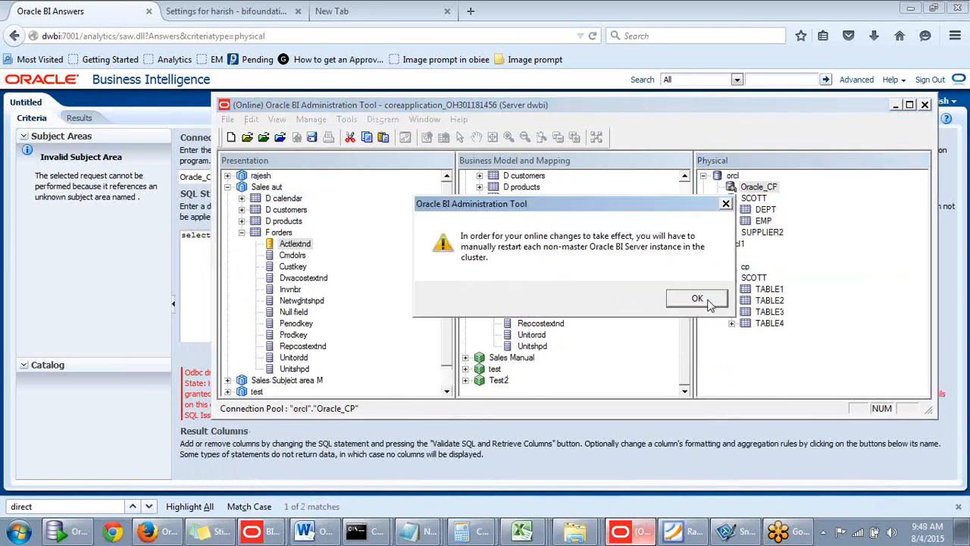
click(708, 301)
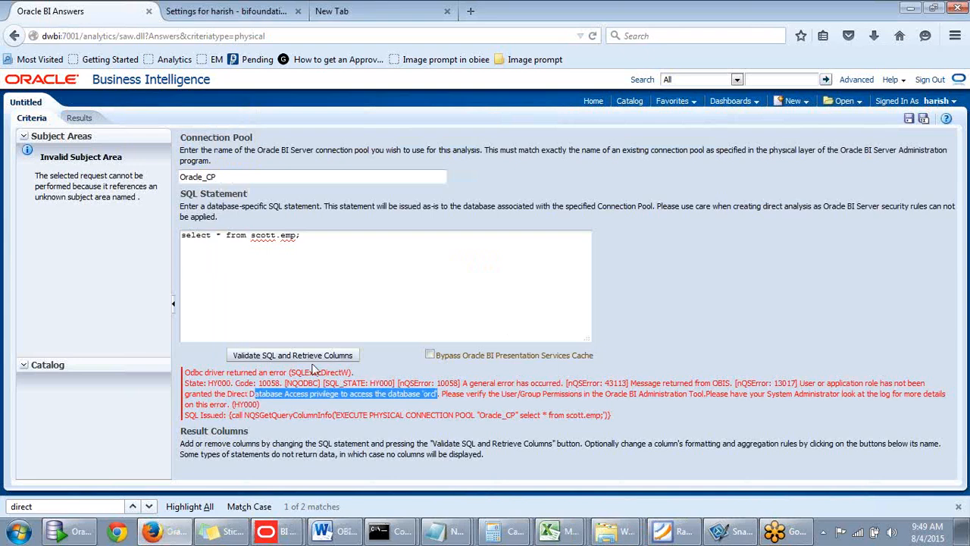
- Relaunch the Oracle BI Administration Tool and open the coreapplication_OH301181456 repository online as weblogic, entering the repository and user passwords
click(18, 531)
click(118, 185)
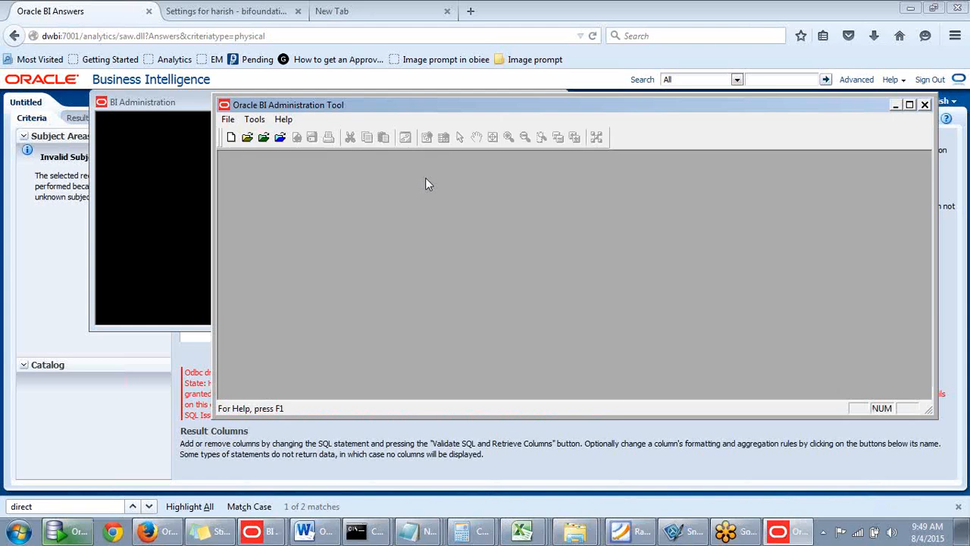
click(280, 137)
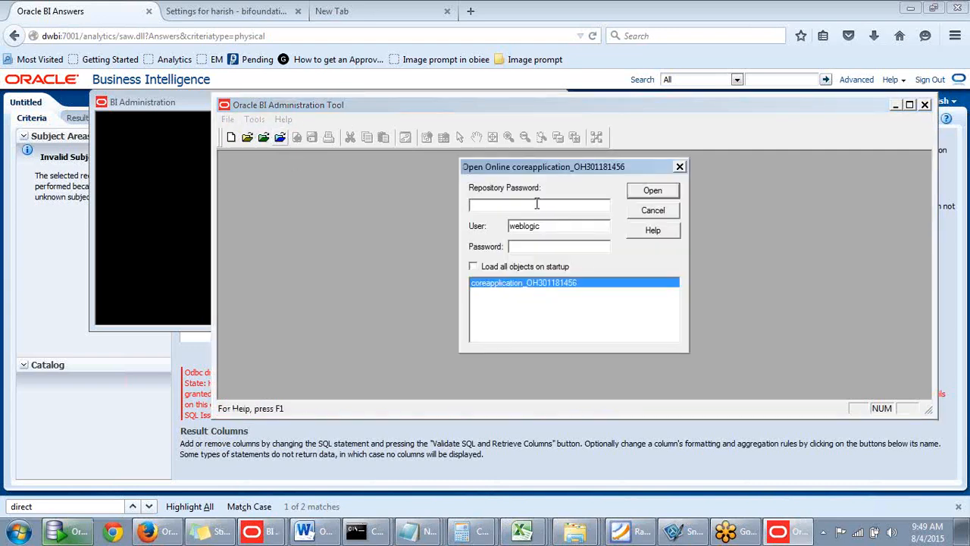
text(A)
double_click(528, 198)
key(BackSpace)
text(••••••••••••••••)
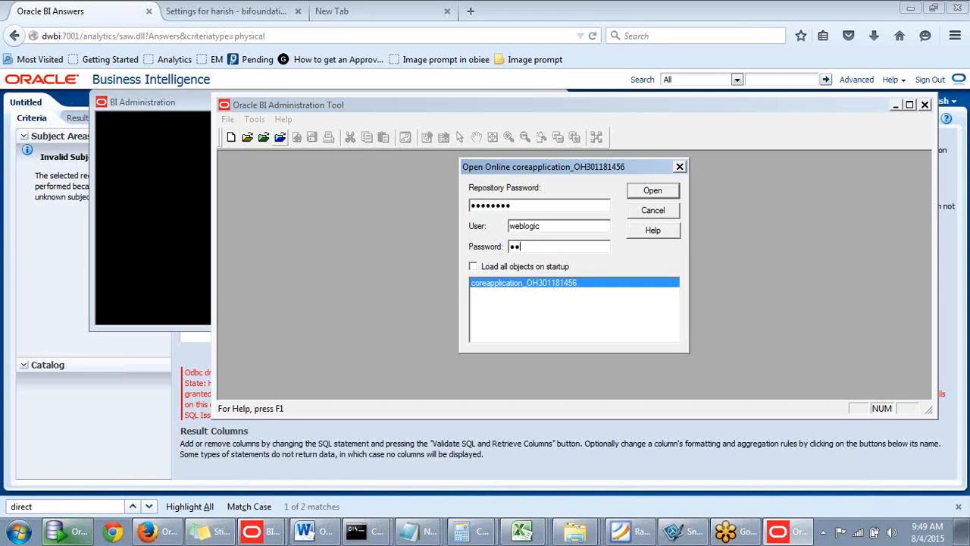
click(653, 192)
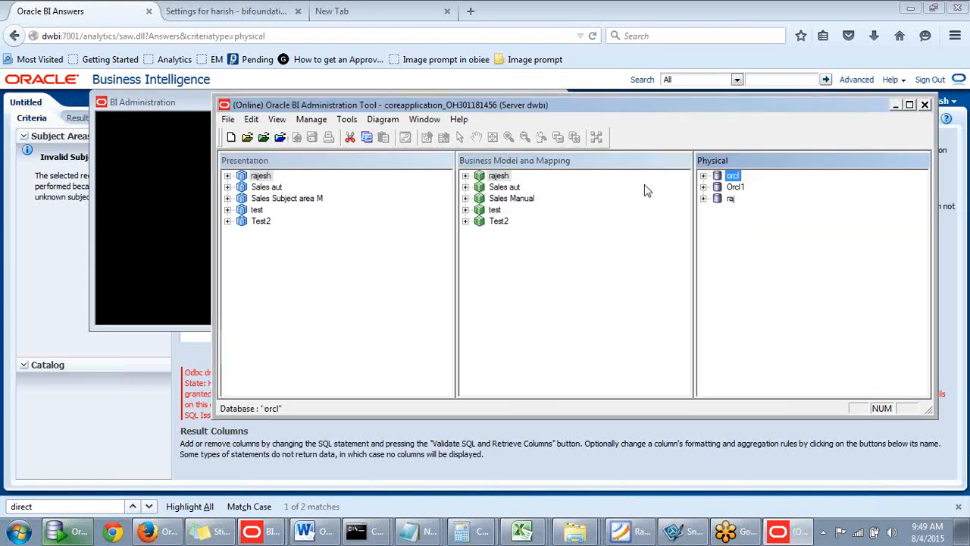
- Open the Identity Manager for the online repository
click(348, 121)
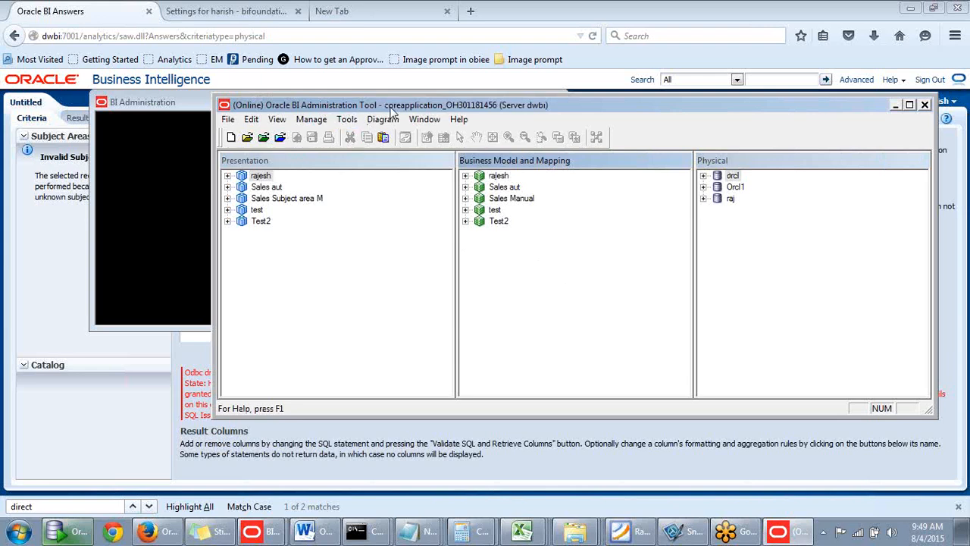
drag(393, 108, 428, 114)
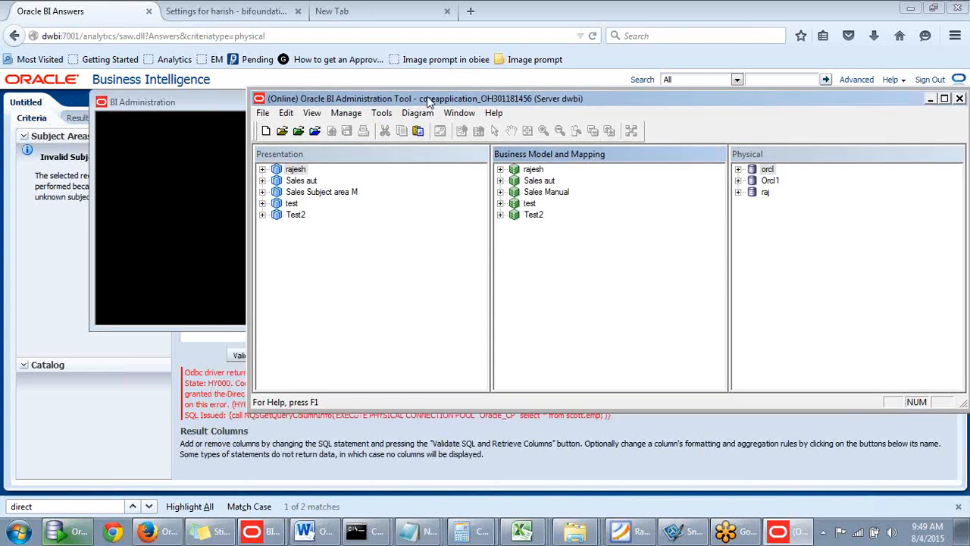
click(381, 113)
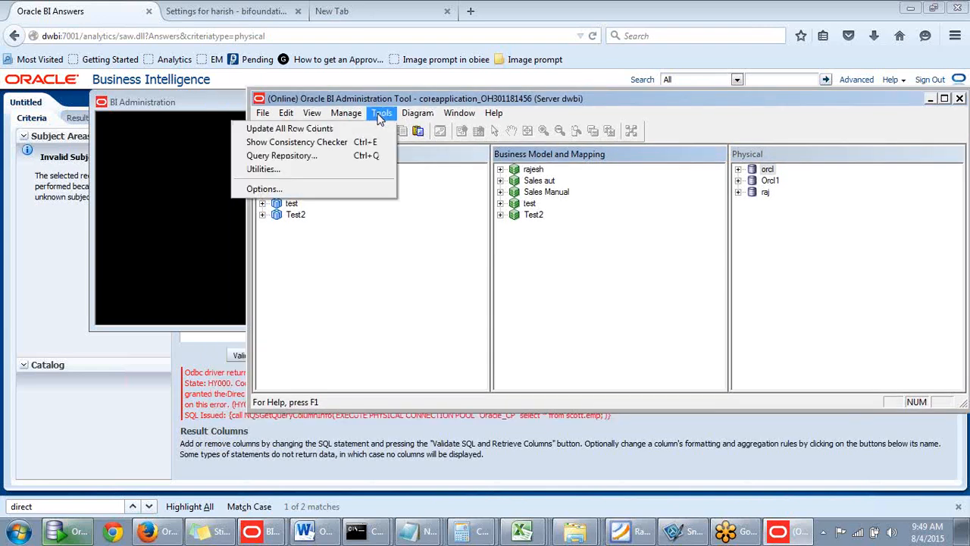
click(381, 115)
click(352, 116)
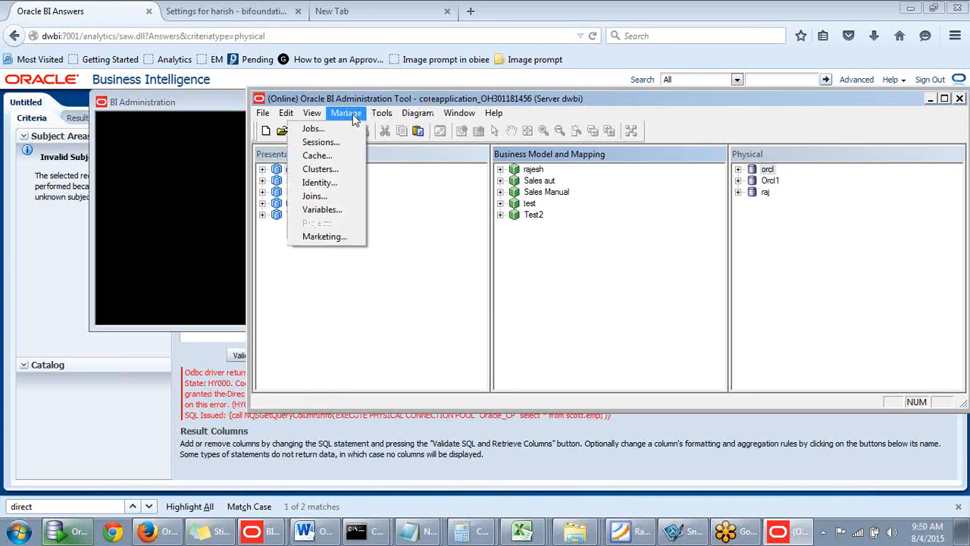
click(302, 185)
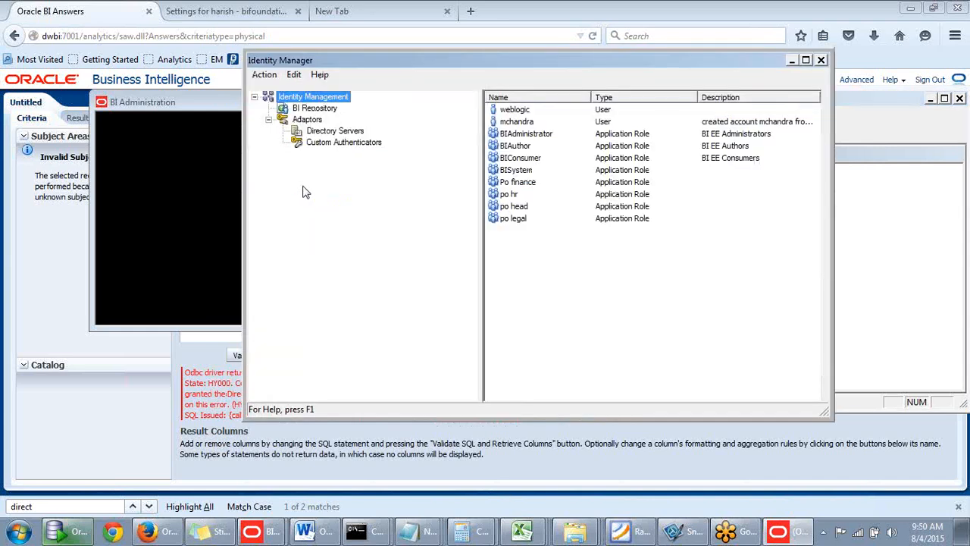
- Set the online user filter to * to fetch all users into the Identity Manager
click(528, 134)
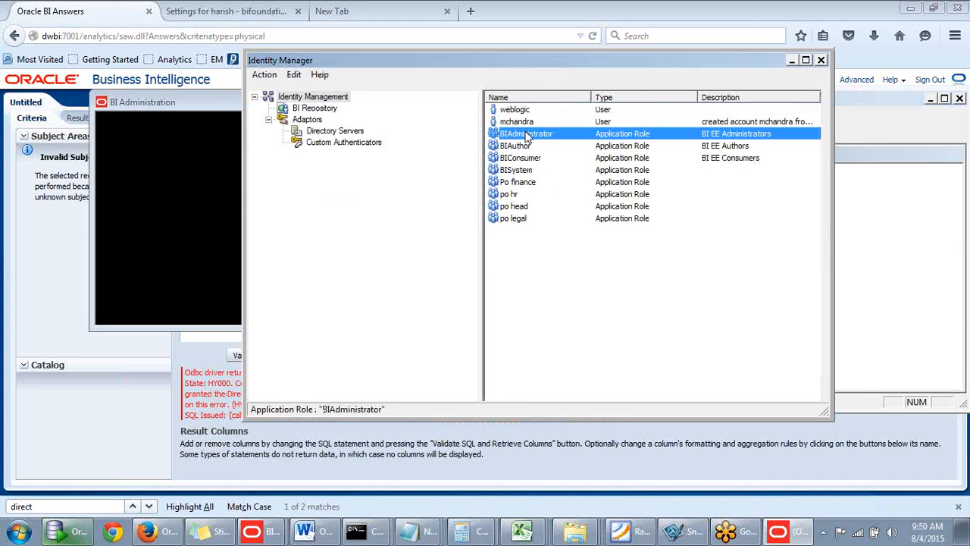
click(518, 196)
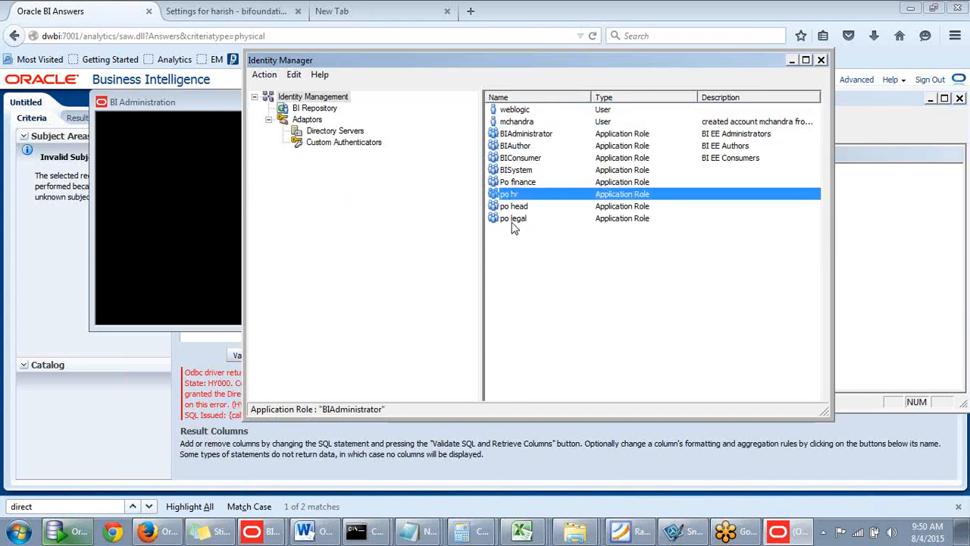
click(511, 219)
click(262, 76)
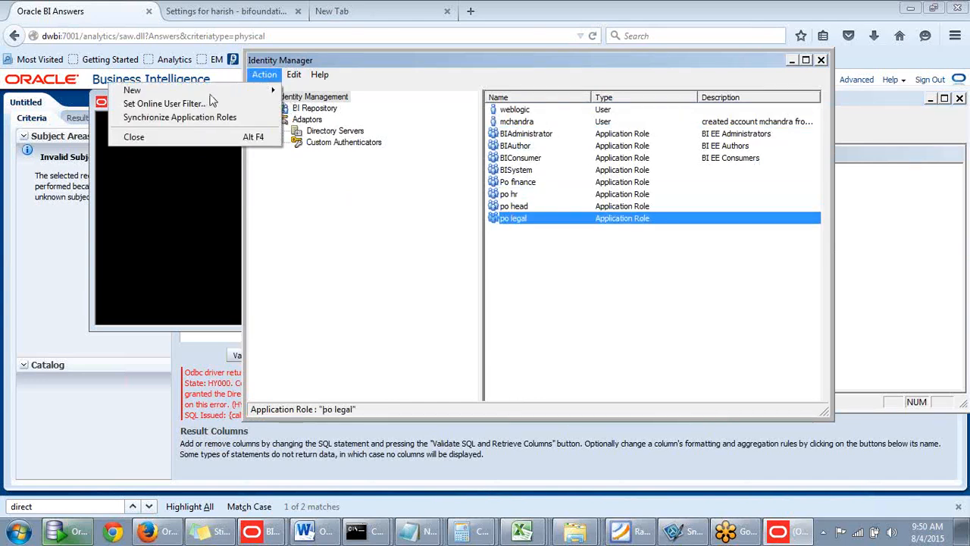
click(212, 106)
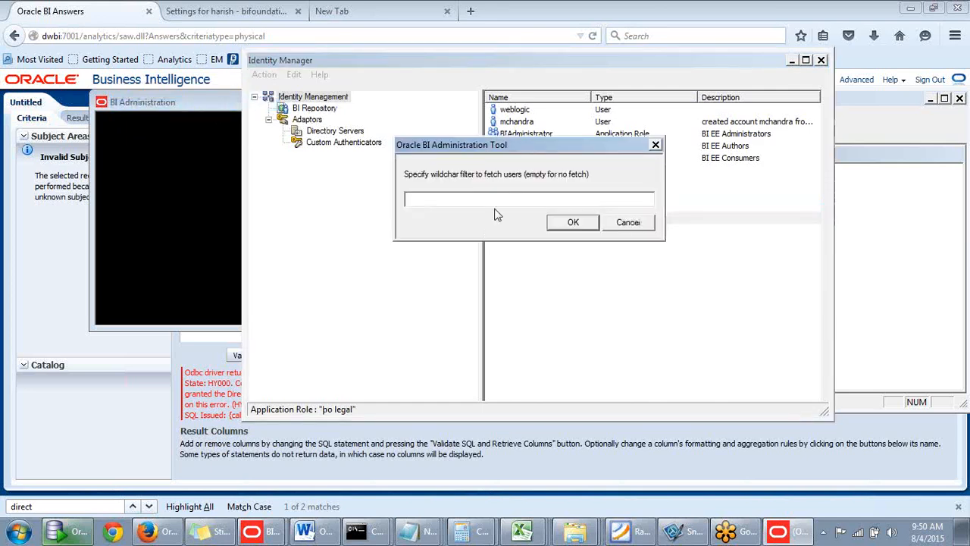
text(*)
click(583, 223)
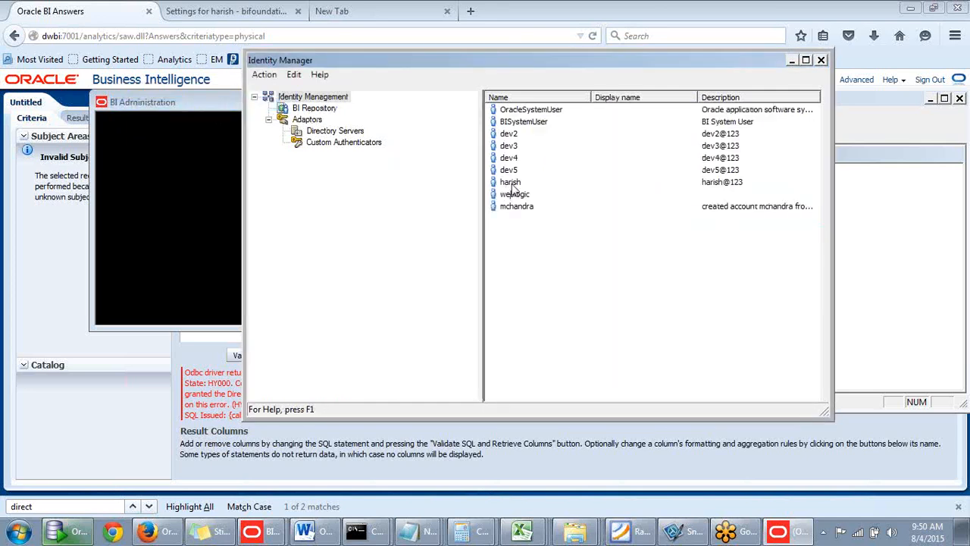
- Open the query limits in the new user's permissions, and recheck in the browser which database the error refers to
click(512, 184)
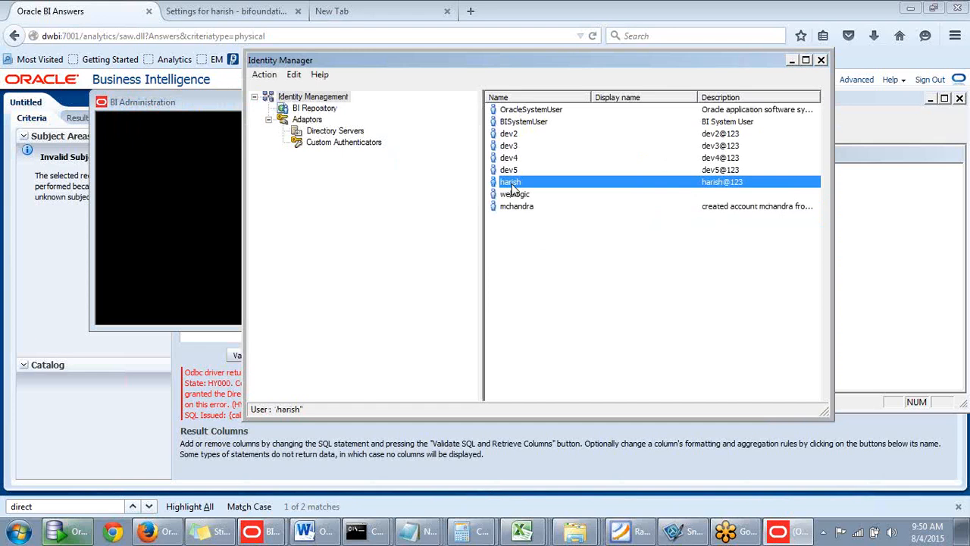
double_click(512, 187)
drag(507, 115, 568, 95)
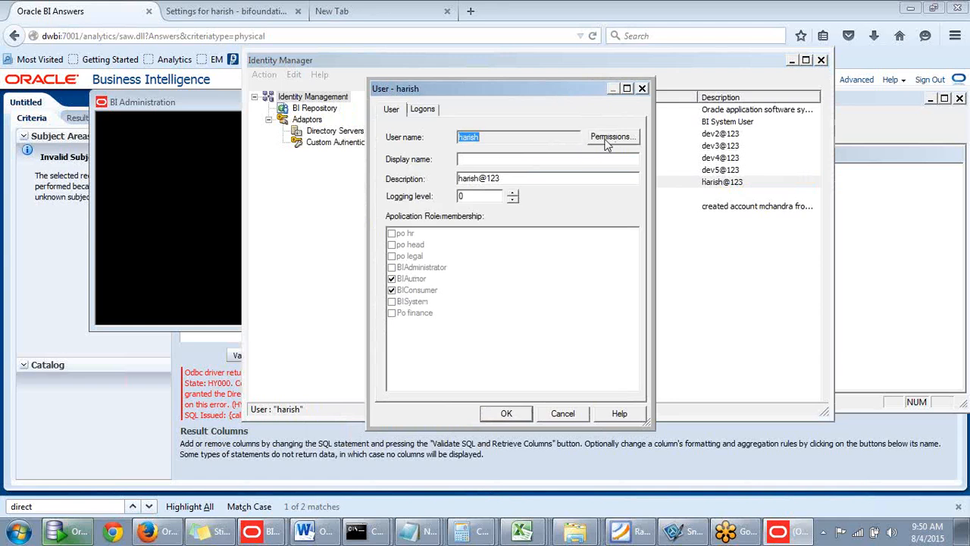
drag(544, 89, 572, 65)
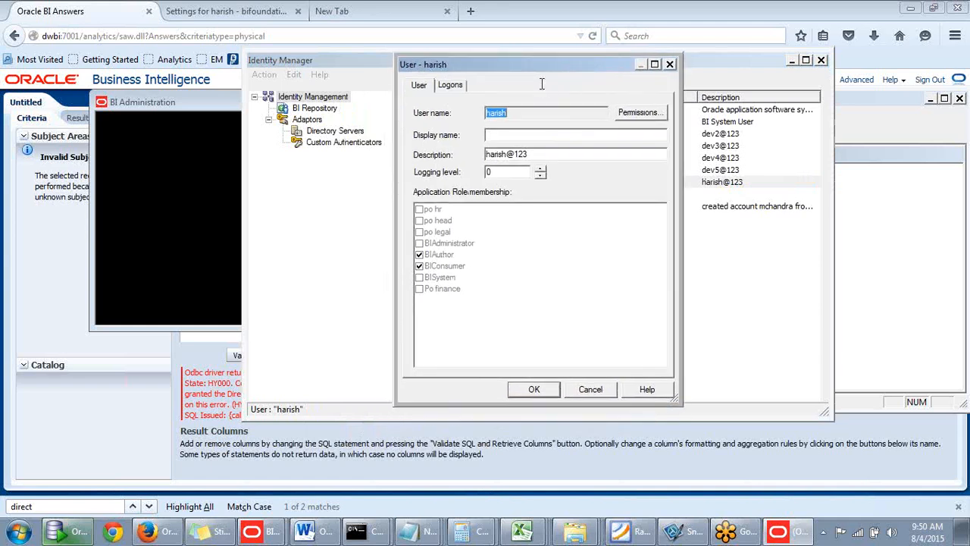
click(627, 115)
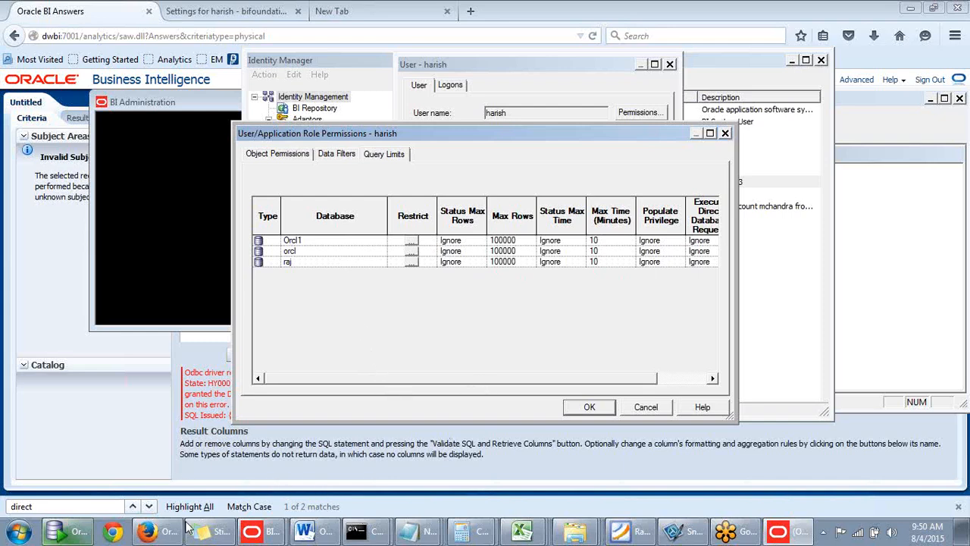
click(165, 530)
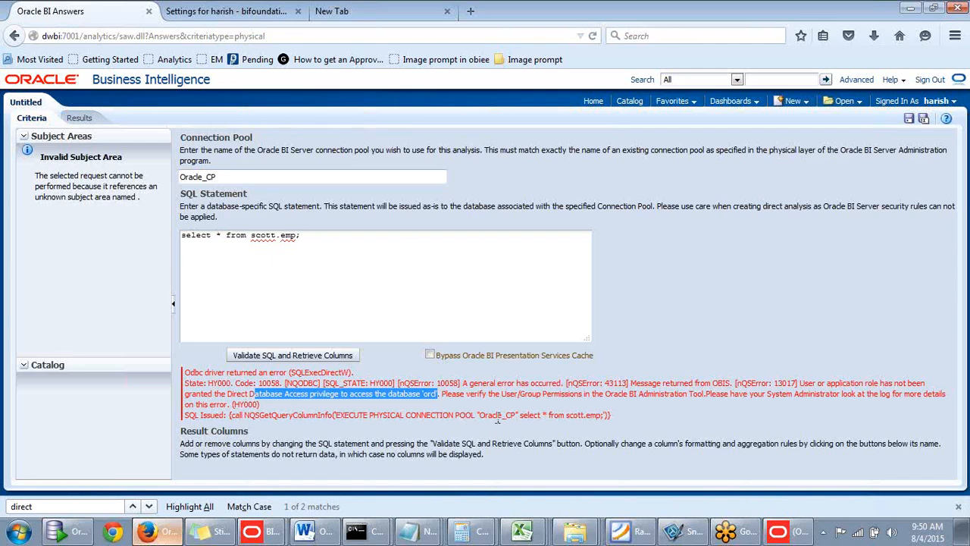
click(779, 532)
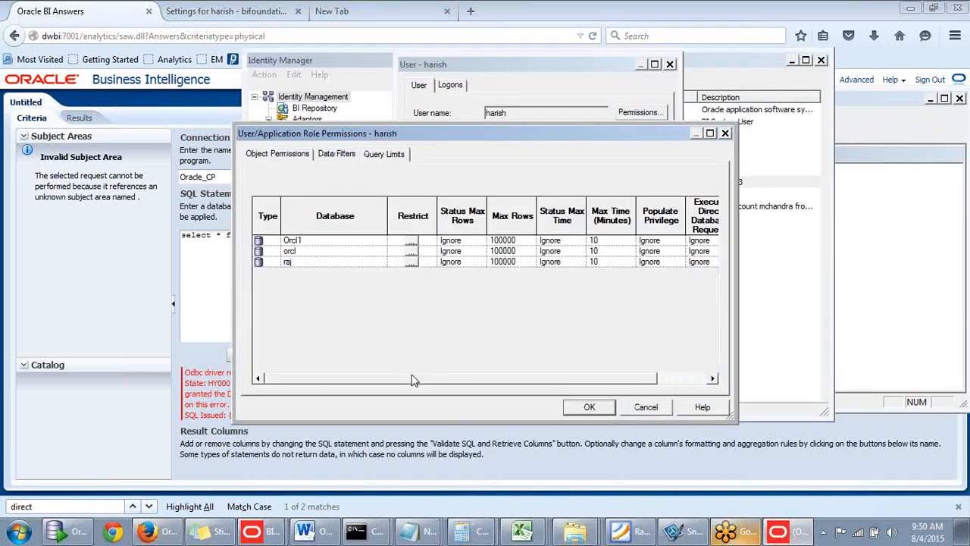
- Set Execute Direct Database Requests to Allow for the Orcl1, orcl and raj databases and apply the user's permission changes
drag(415, 379, 332, 362)
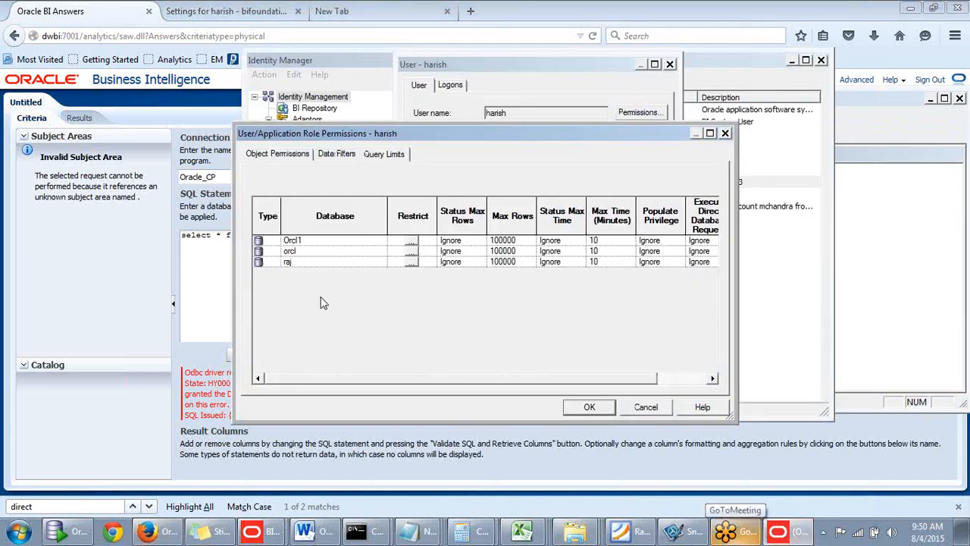
click(329, 253)
drag(396, 379, 455, 379)
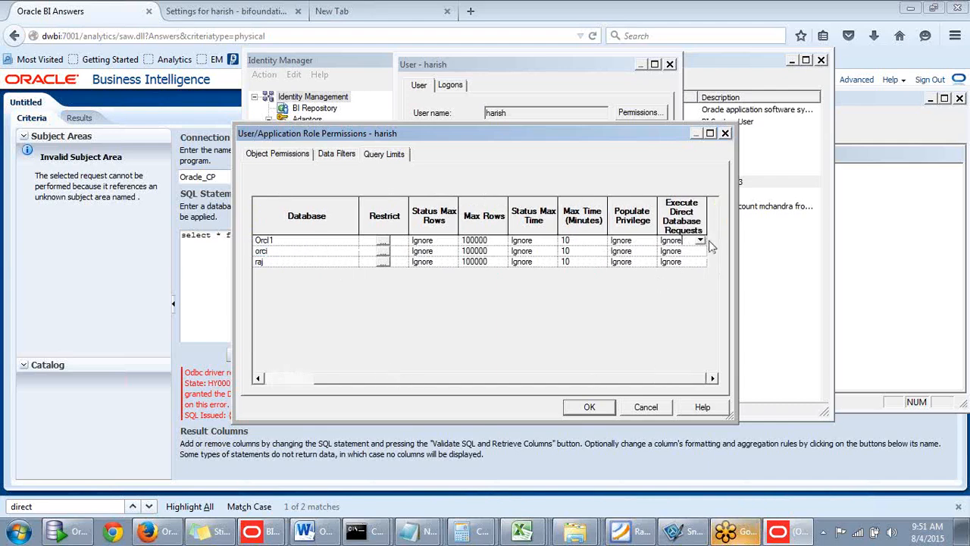
click(701, 240)
click(668, 251)
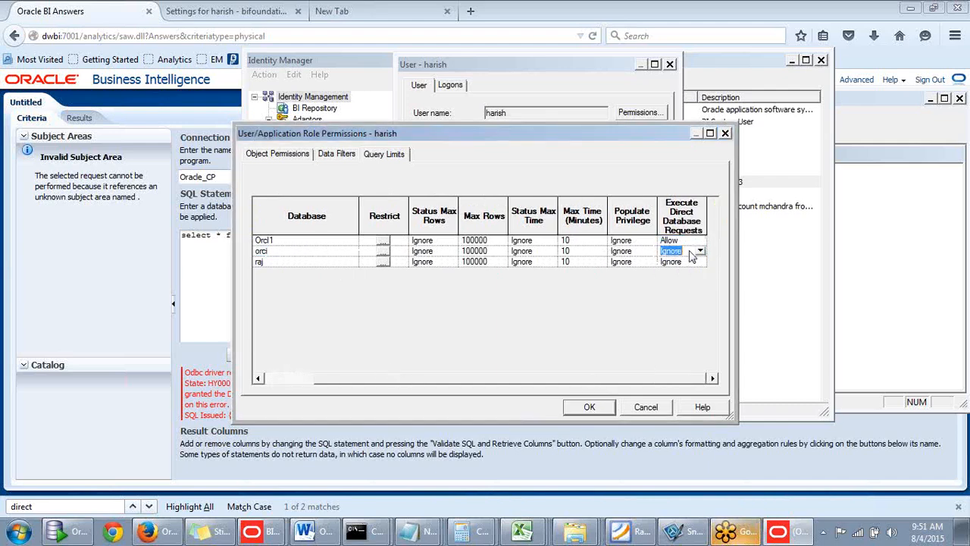
click(701, 253)
click(668, 262)
click(700, 262)
click(669, 272)
click(594, 407)
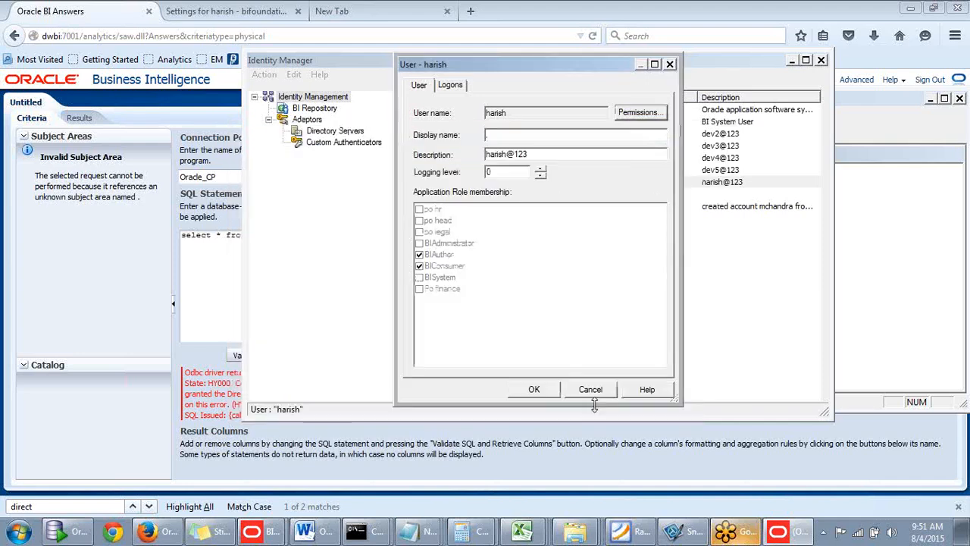
click(535, 390)
click(585, 369)
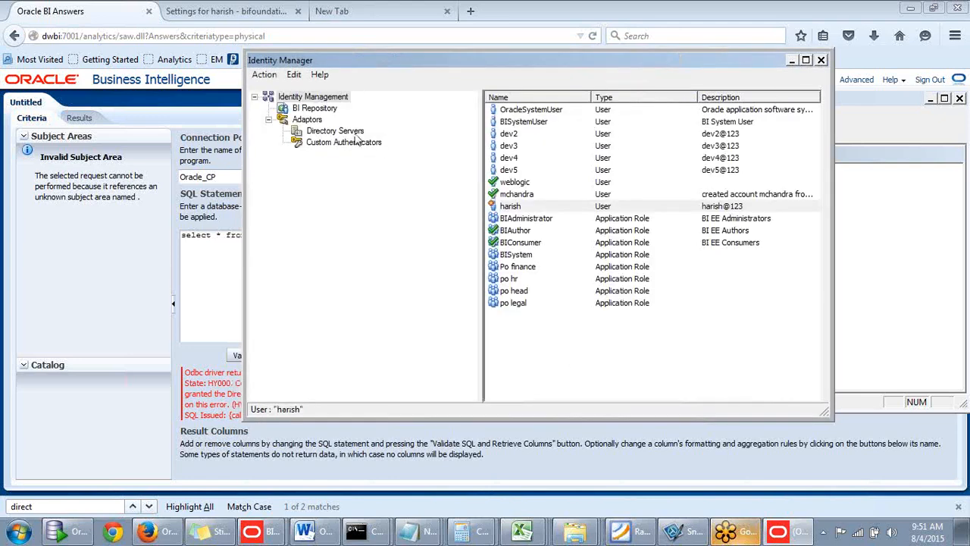
- Close the Identity Manager and check in the online repository changes with a global consistency check
click(263, 75)
click(216, 137)
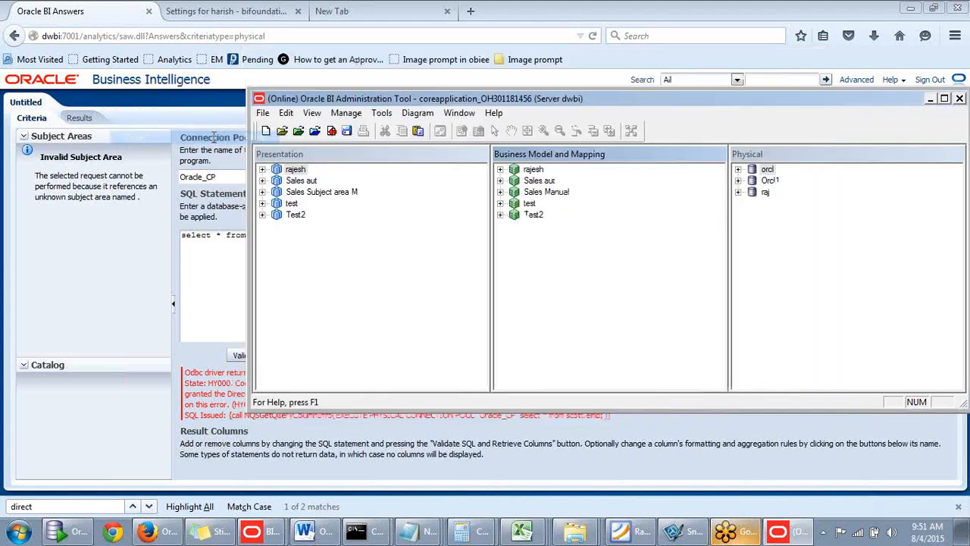
click(332, 131)
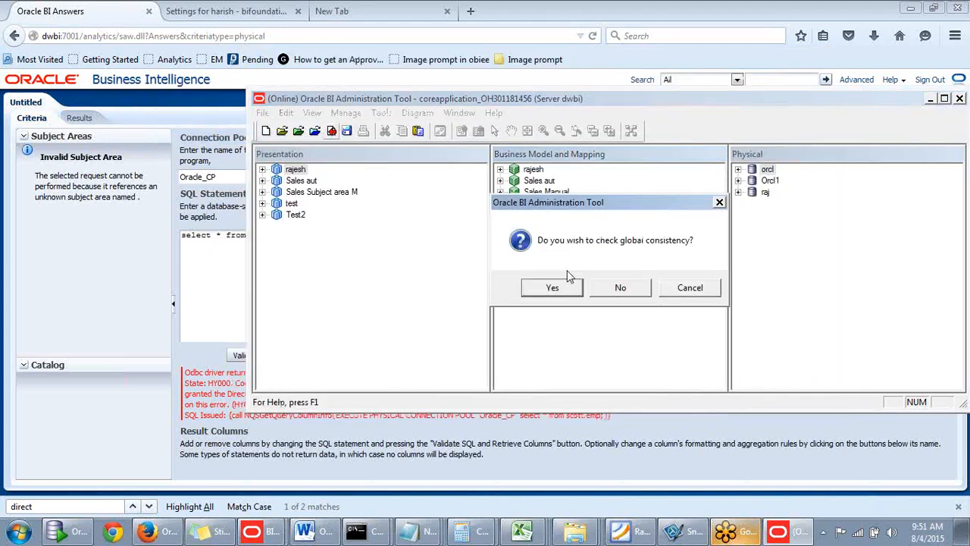
click(566, 285)
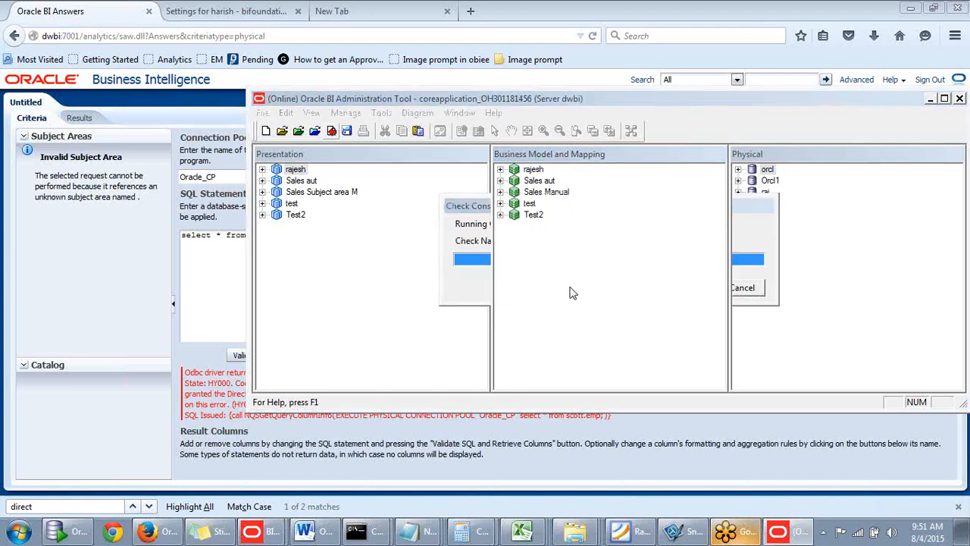
click(728, 292)
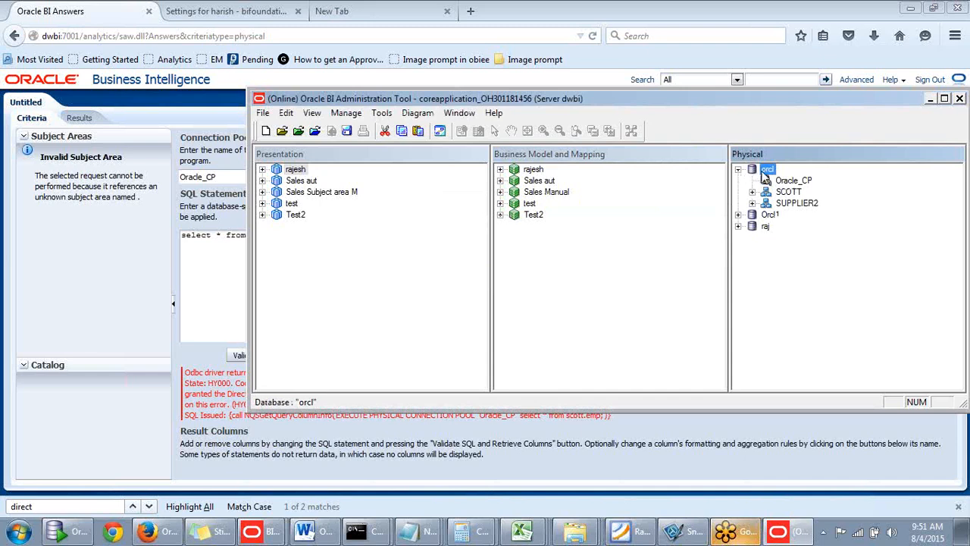
- Check the orcl and Orcl1 databases in the physical layer, and retry validating the existing direct query in the browser
click(739, 170)
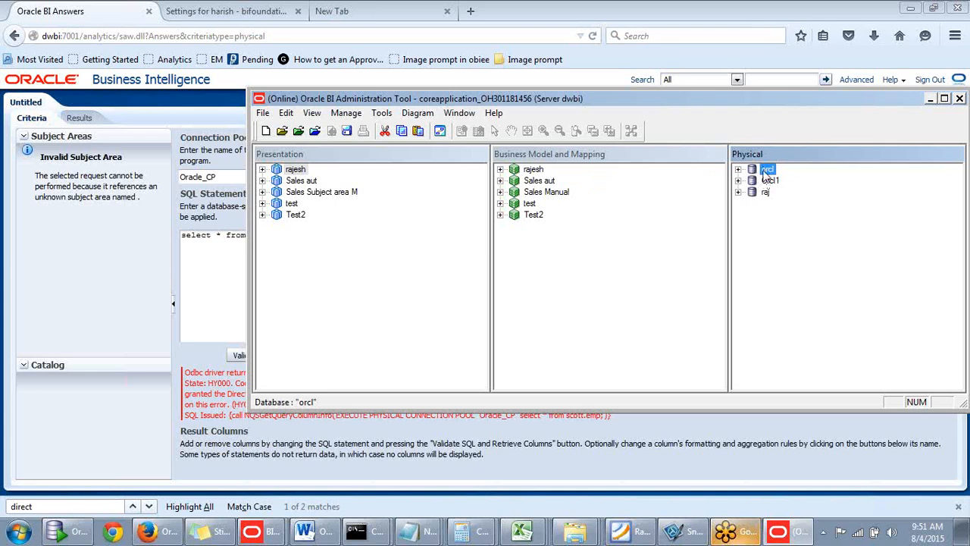
click(768, 182)
click(767, 169)
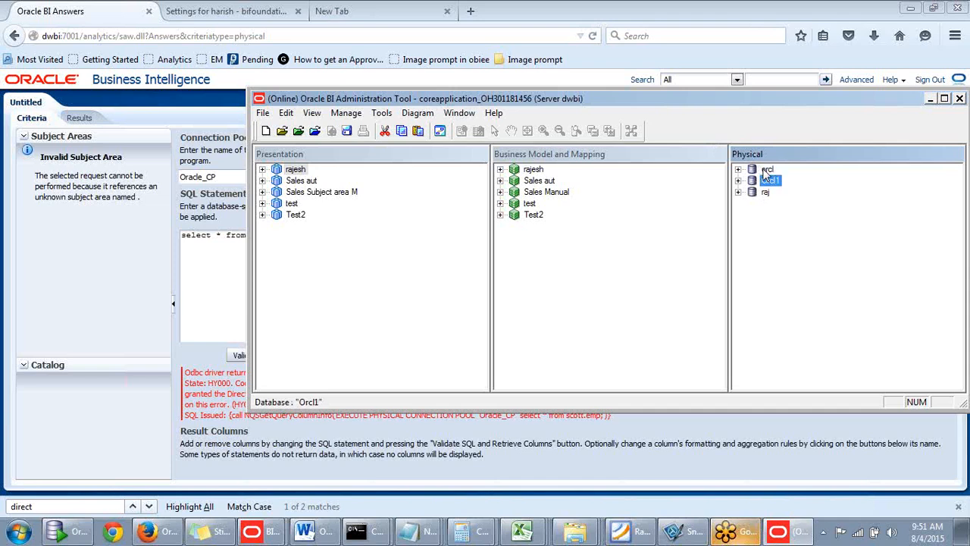
click(930, 98)
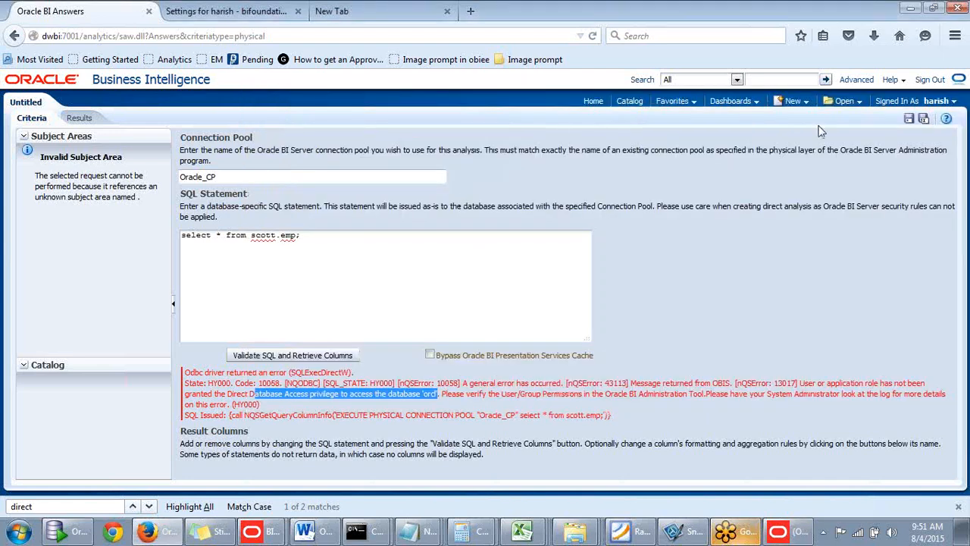
click(318, 355)
- Create a new direct database request that uses the connection pool Oracle_CP
click(790, 103)
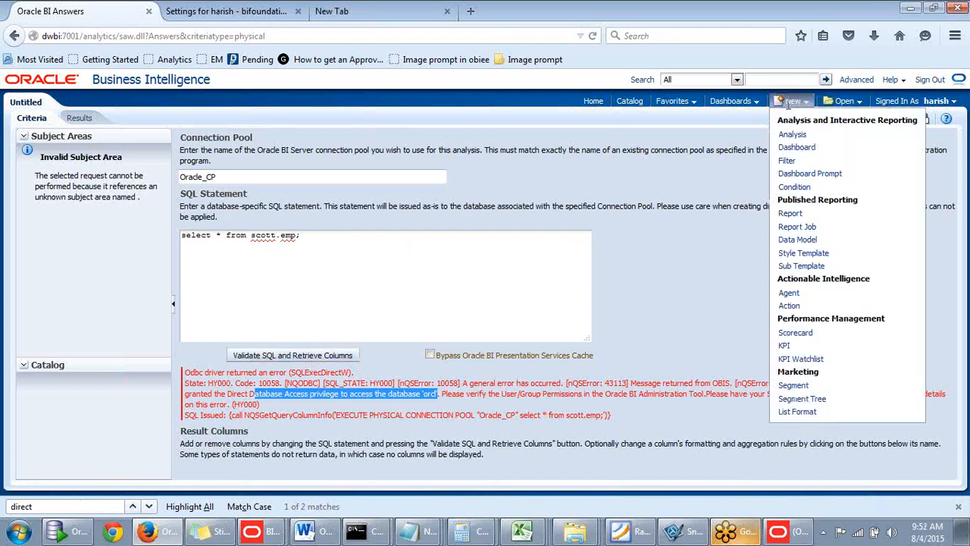
click(789, 169)
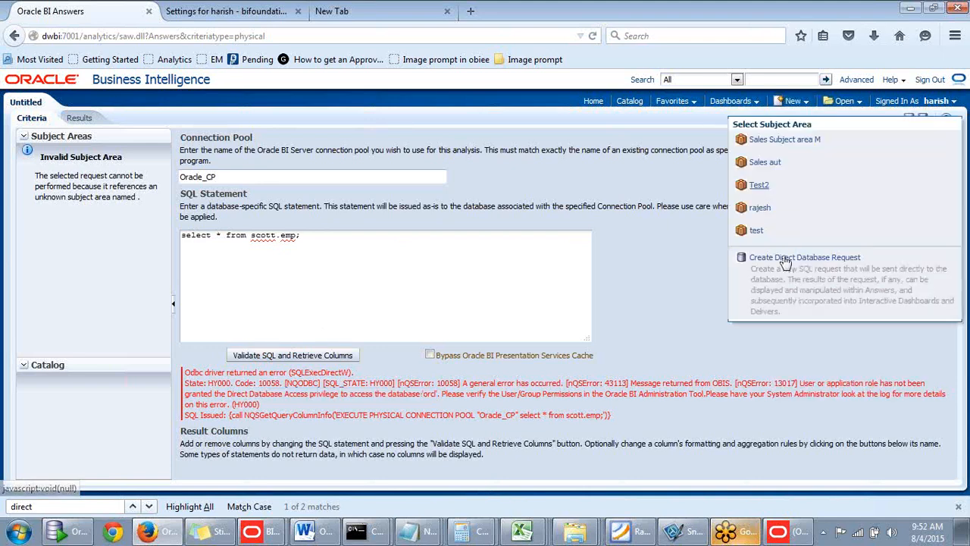
click(783, 258)
click(558, 255)
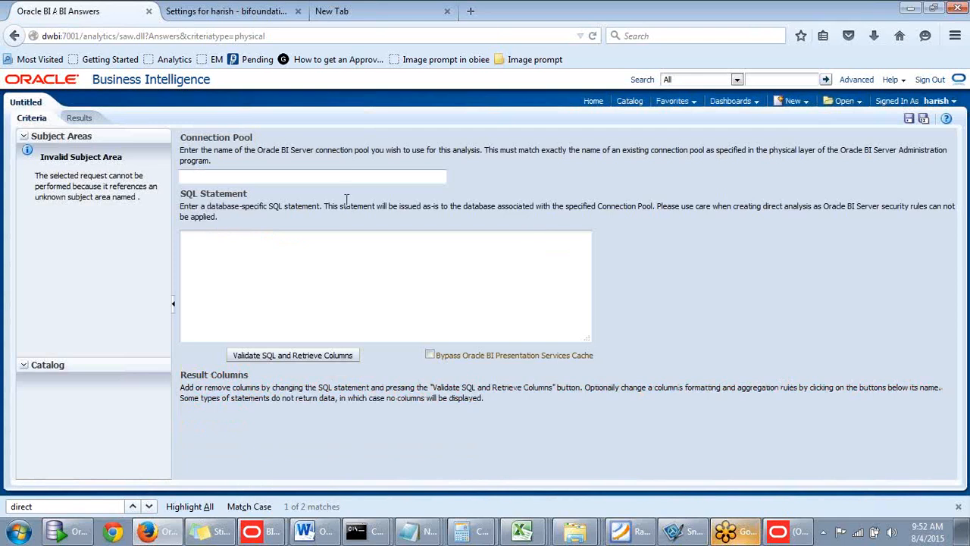
text(Oracl)
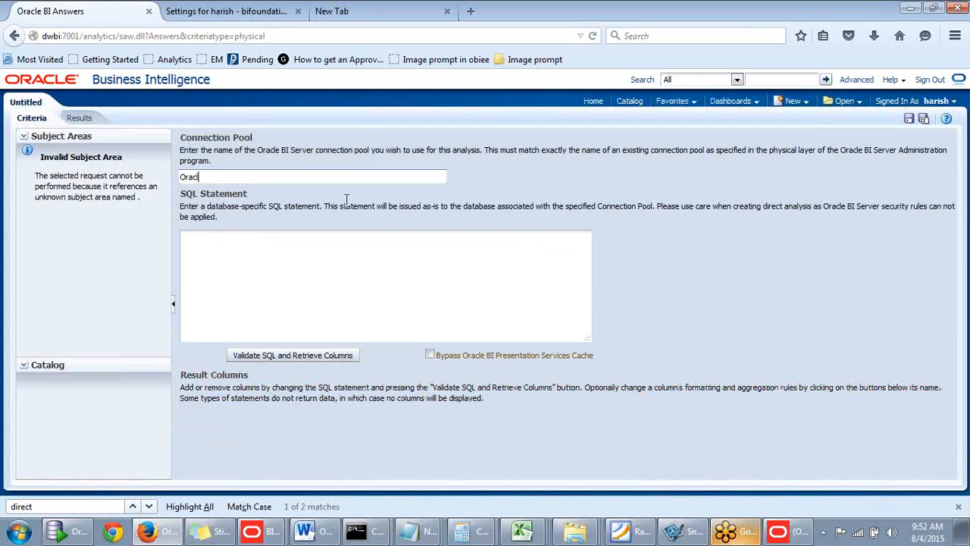
text(e_CO)
key(BackSpace)
text(P)
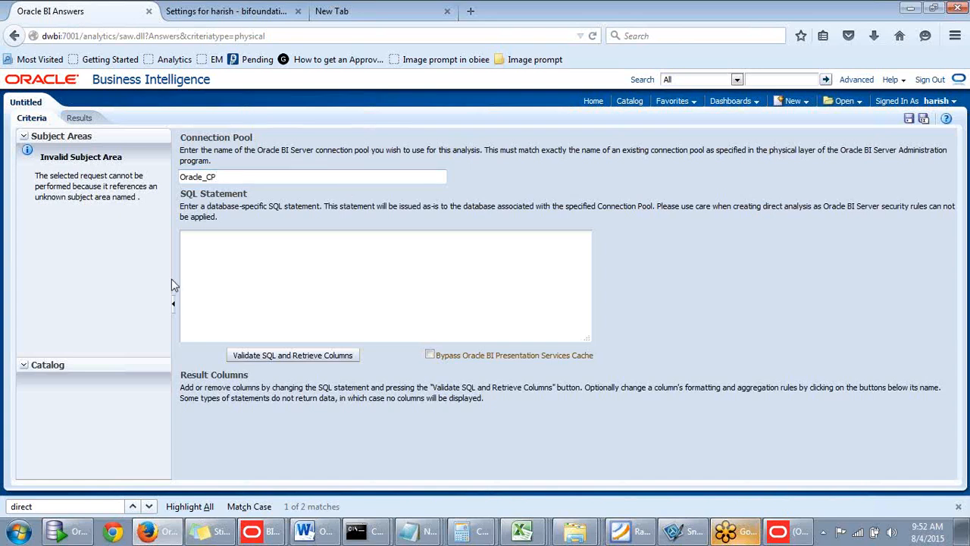
text(elect * from emp)
- Enter the SQL statement "select * from emp", validate it and retrieve its columns
click(235, 353)
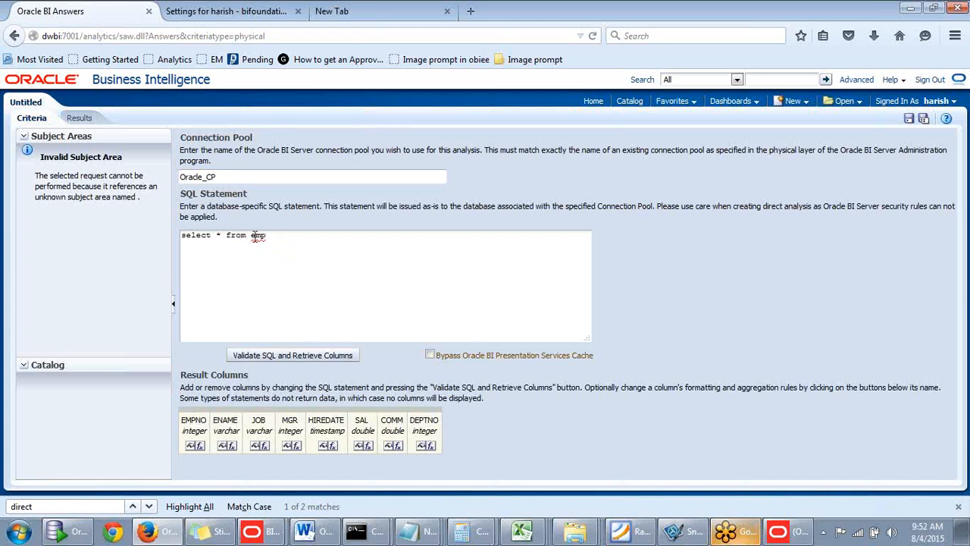
- Examine the EMP table's data and column definitions in Oracle SQL Developer, and return to the browser
drag(251, 235, 329, 235)
click(327, 238)
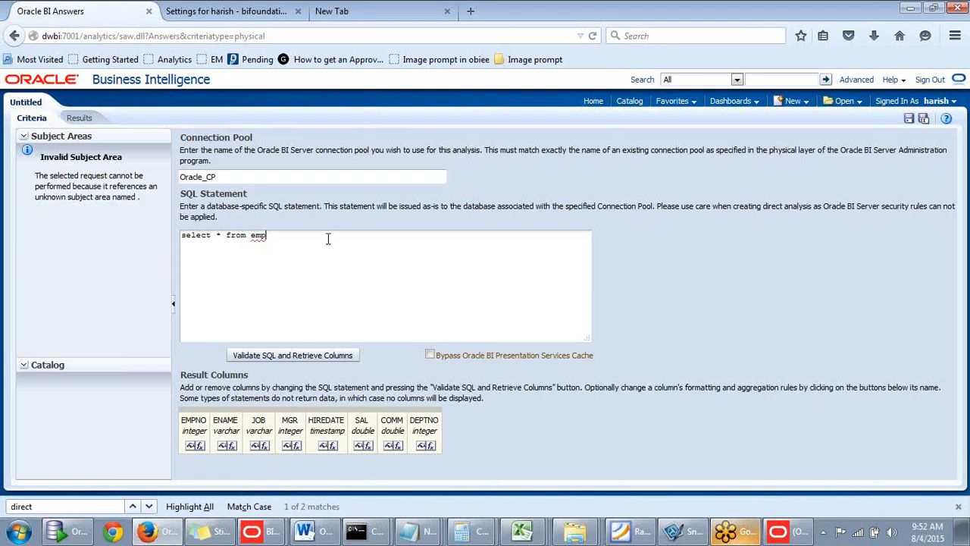
click(68, 530)
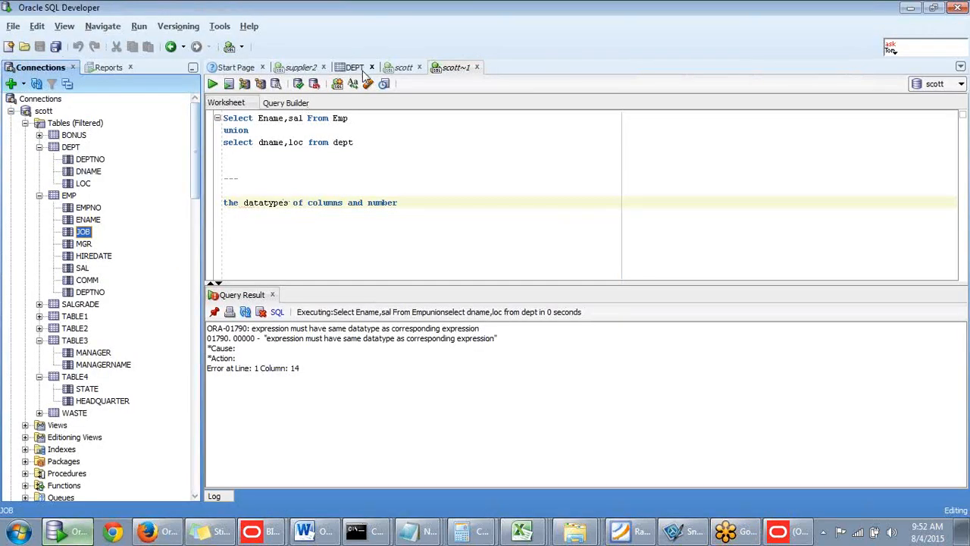
click(67, 199)
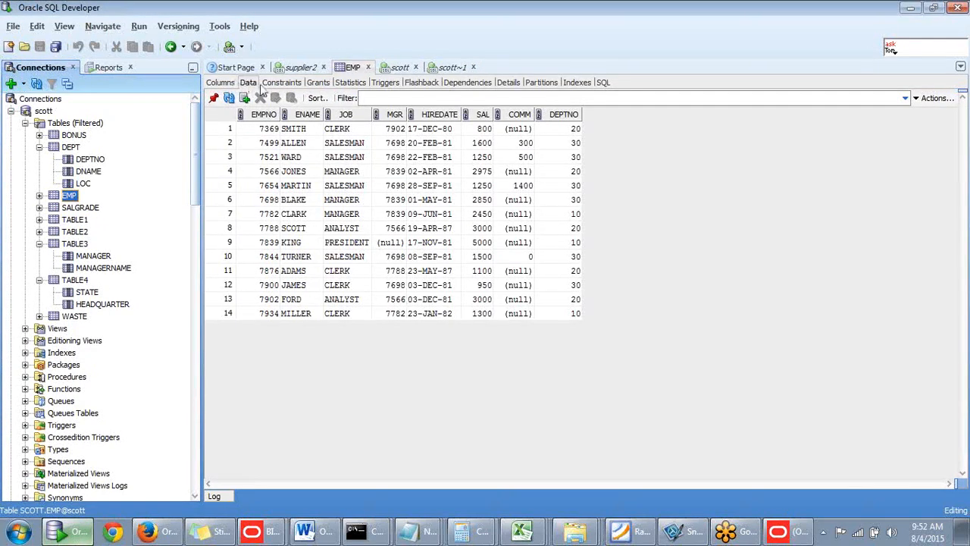
click(224, 85)
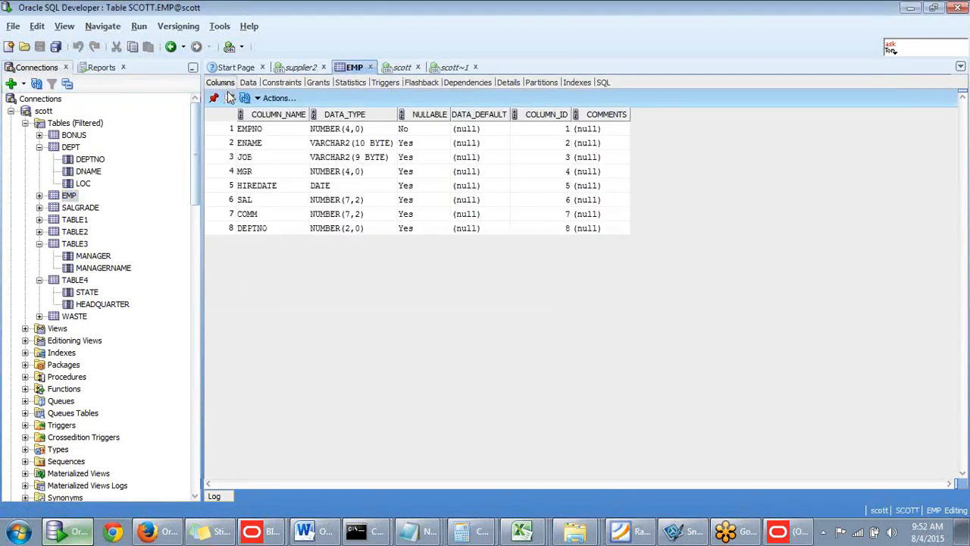
click(910, 8)
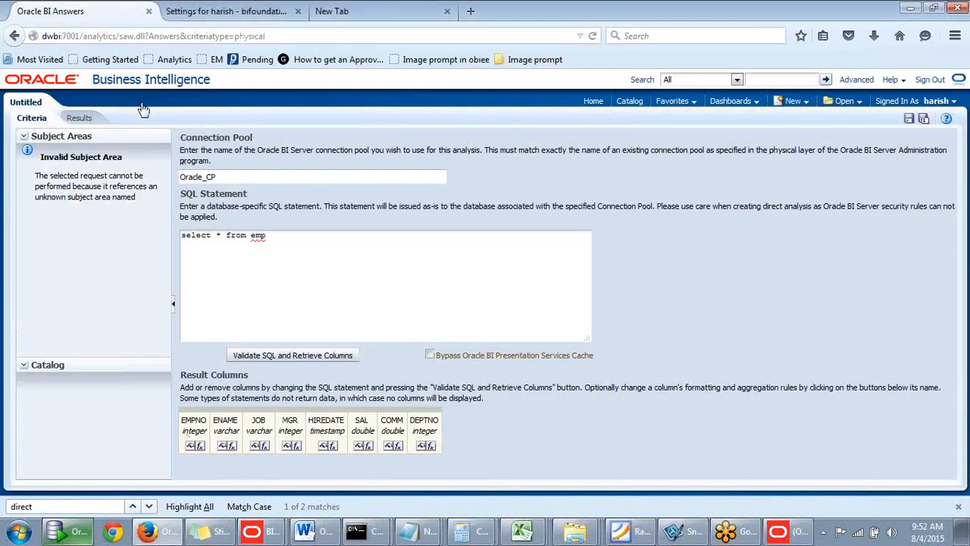
- View the direct query's results, and go back to its criteria
click(85, 125)
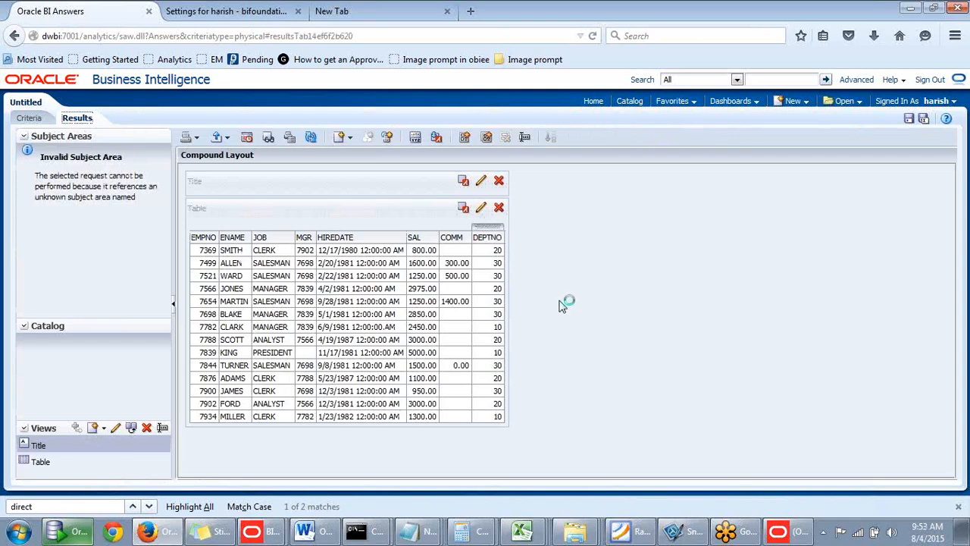
click(34, 119)
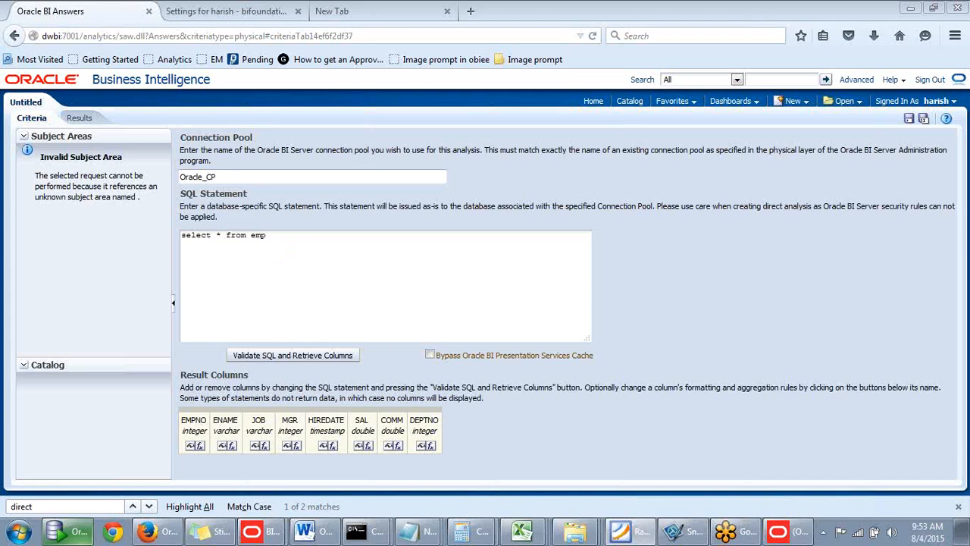
click(383, 338)
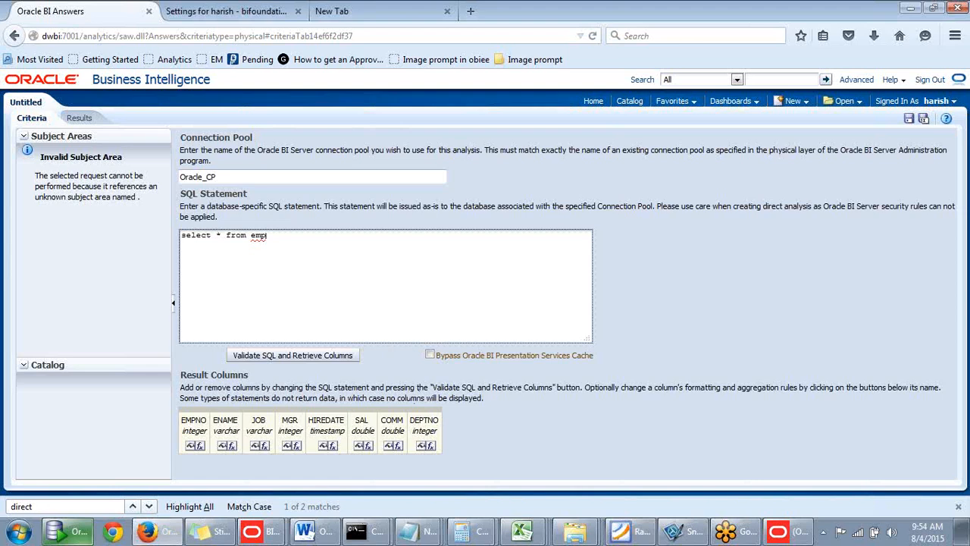
key(alt+Tab)
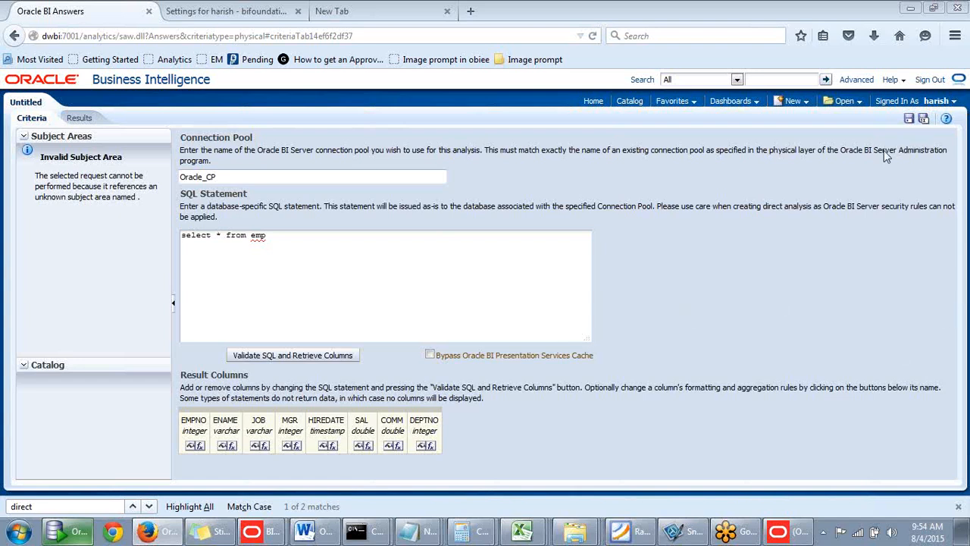
- Sign out and sign back in as weblogic with the account password, dismissing the offer to remember it
click(928, 81)
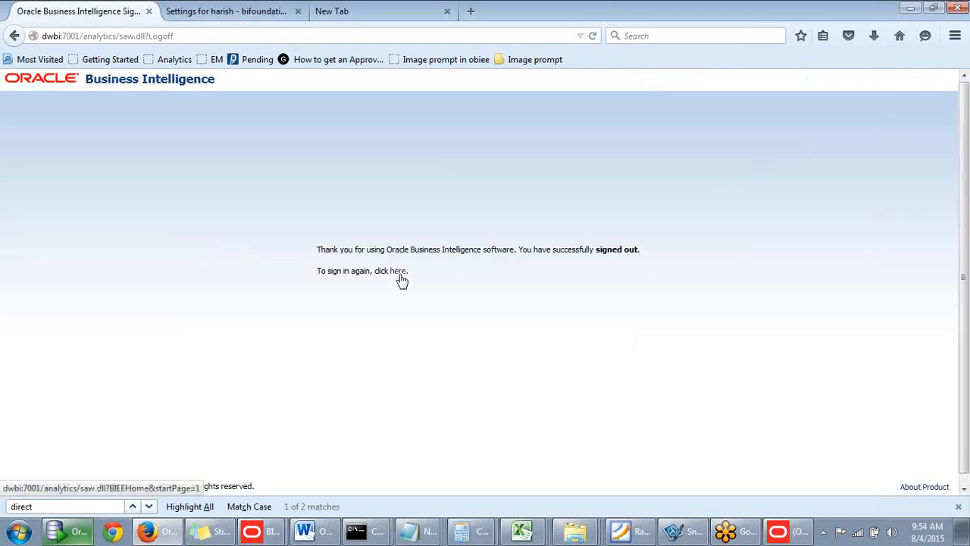
click(399, 273)
text(we)
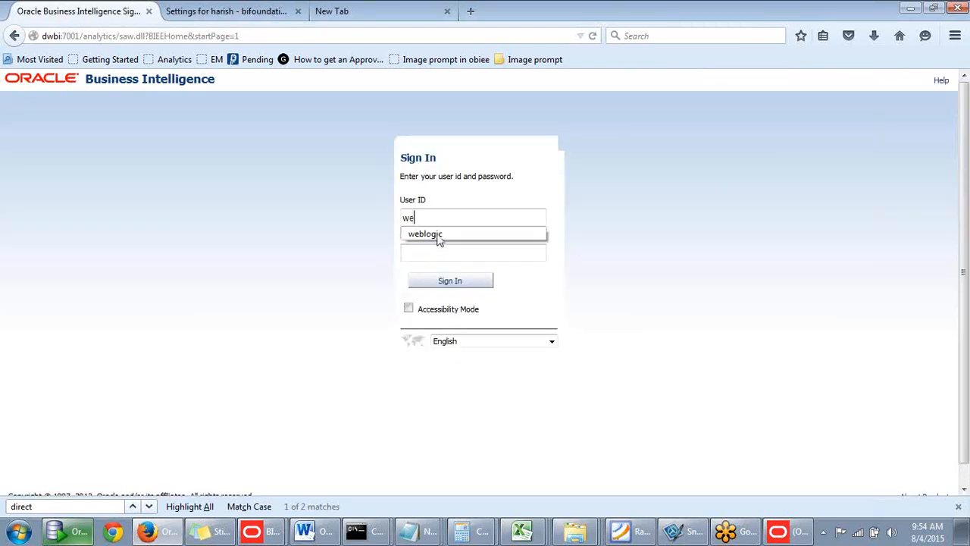
click(438, 236)
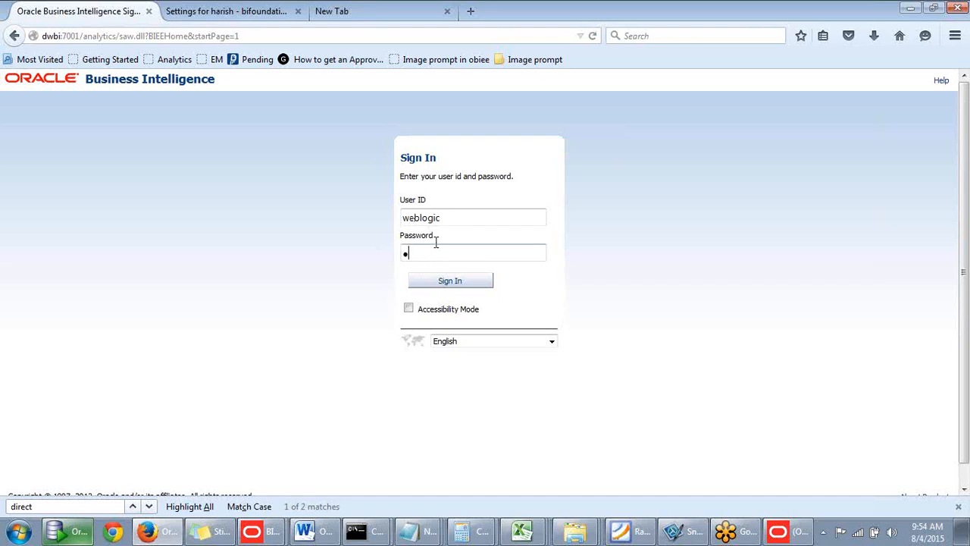
key(Return)
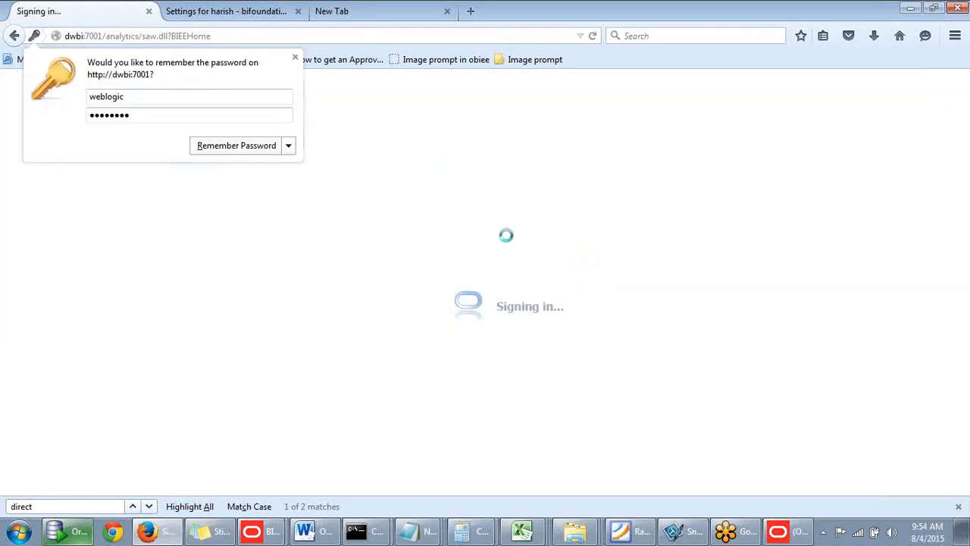
click(295, 57)
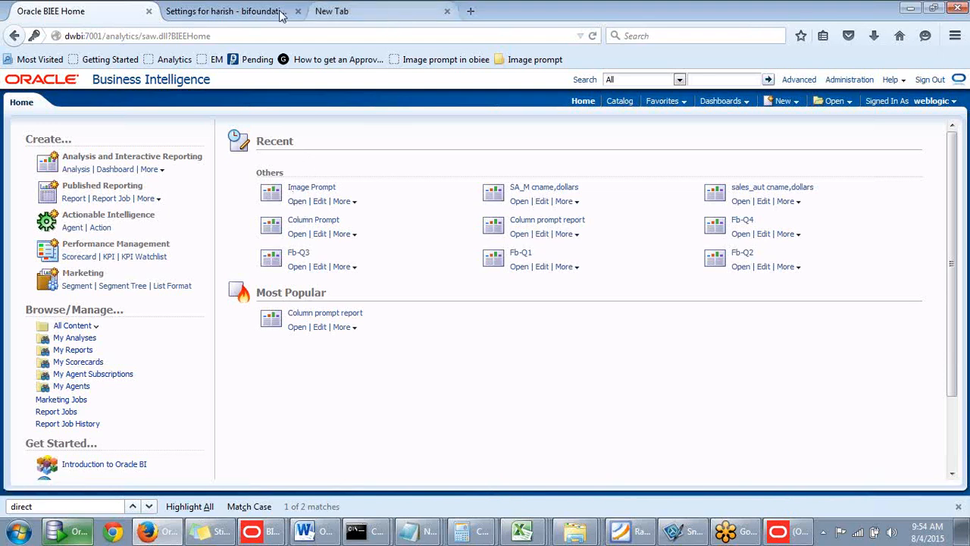
- Open the recent Image Prompt from the home page and choose the West region on its map
key(ctrl+Tab)
click(130, 18)
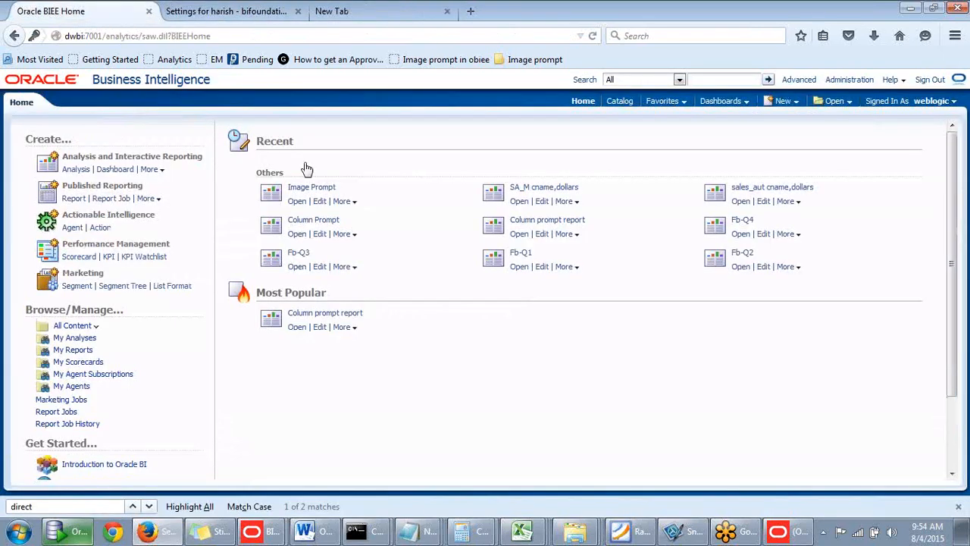
click(299, 204)
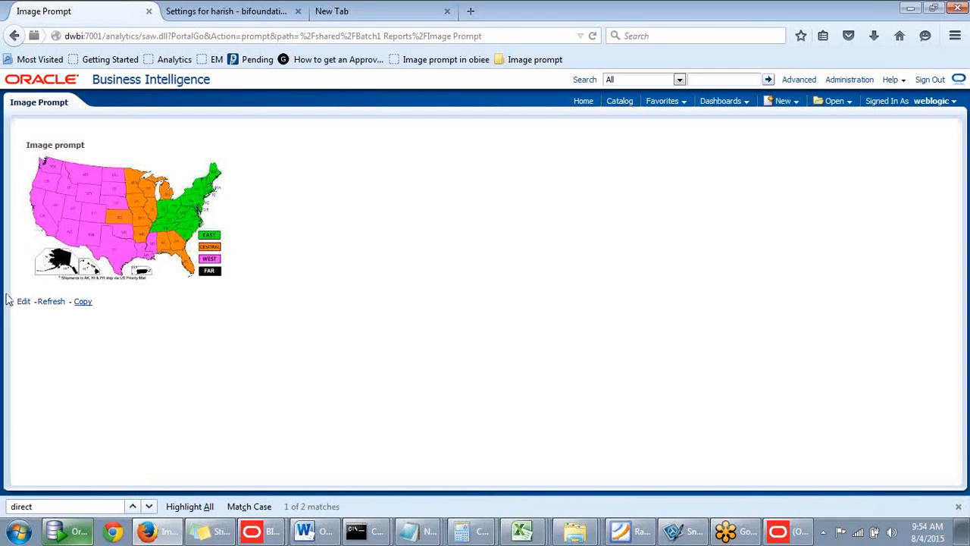
click(70, 220)
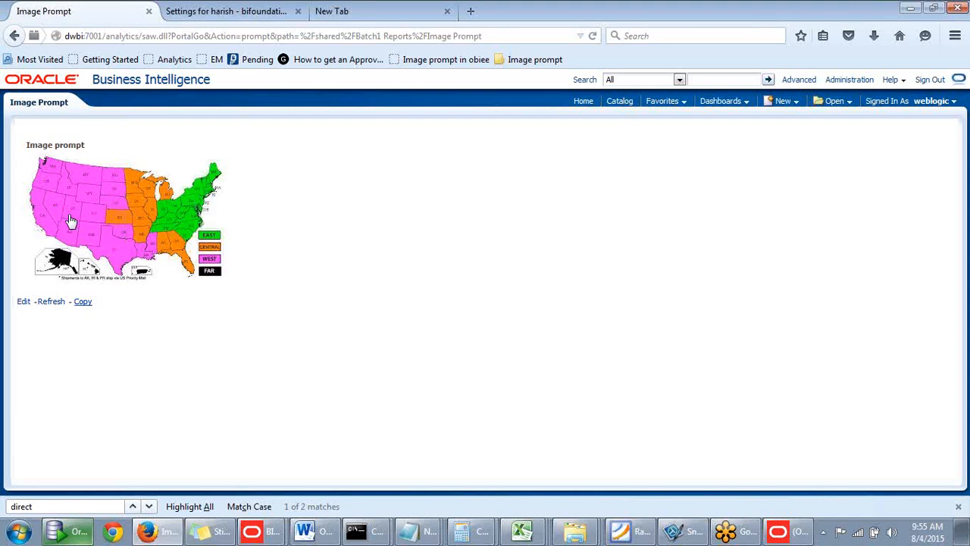